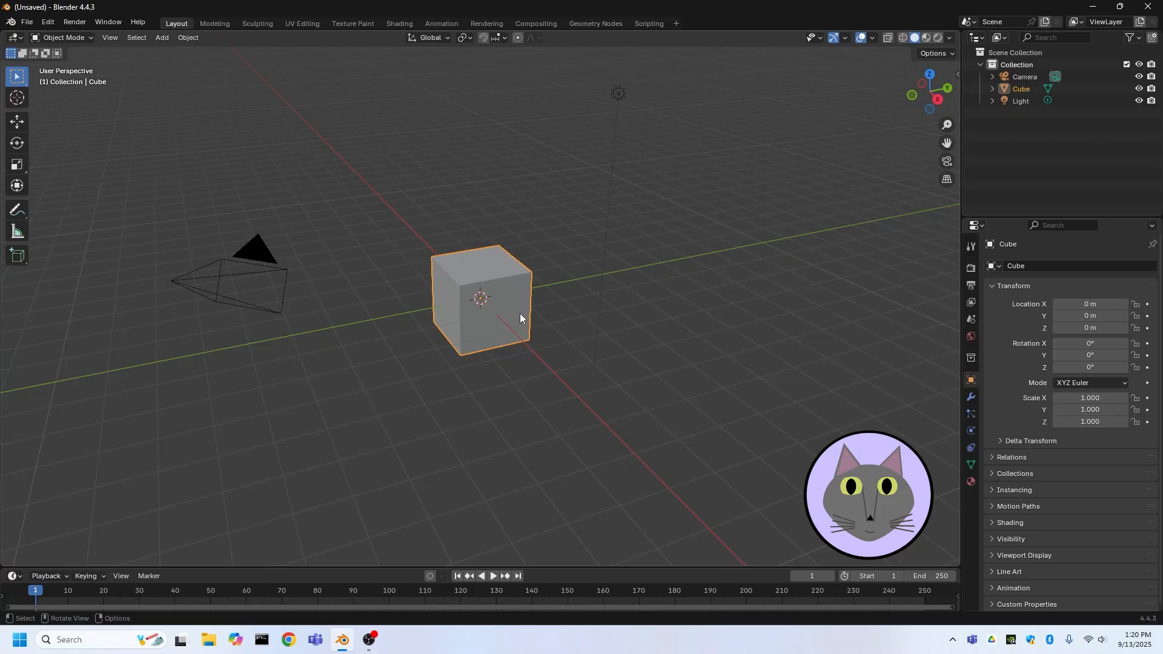
Delete the default cube and add a cone mesh
key(Delete)
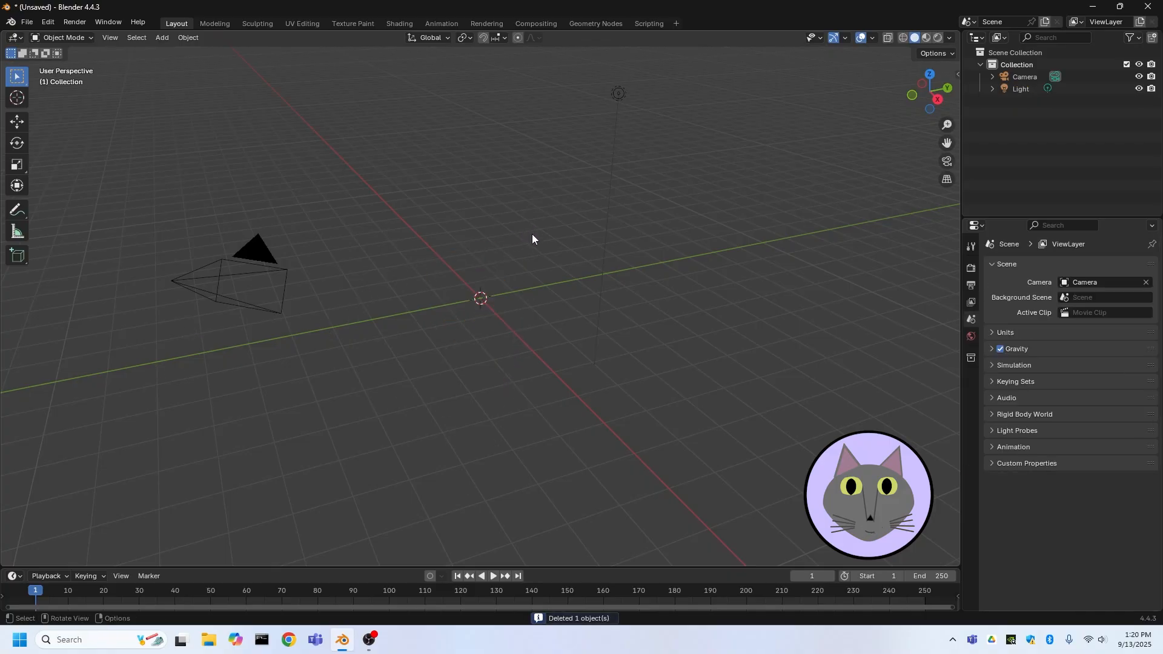
key(shift+a)
mouse_move(500, 246)
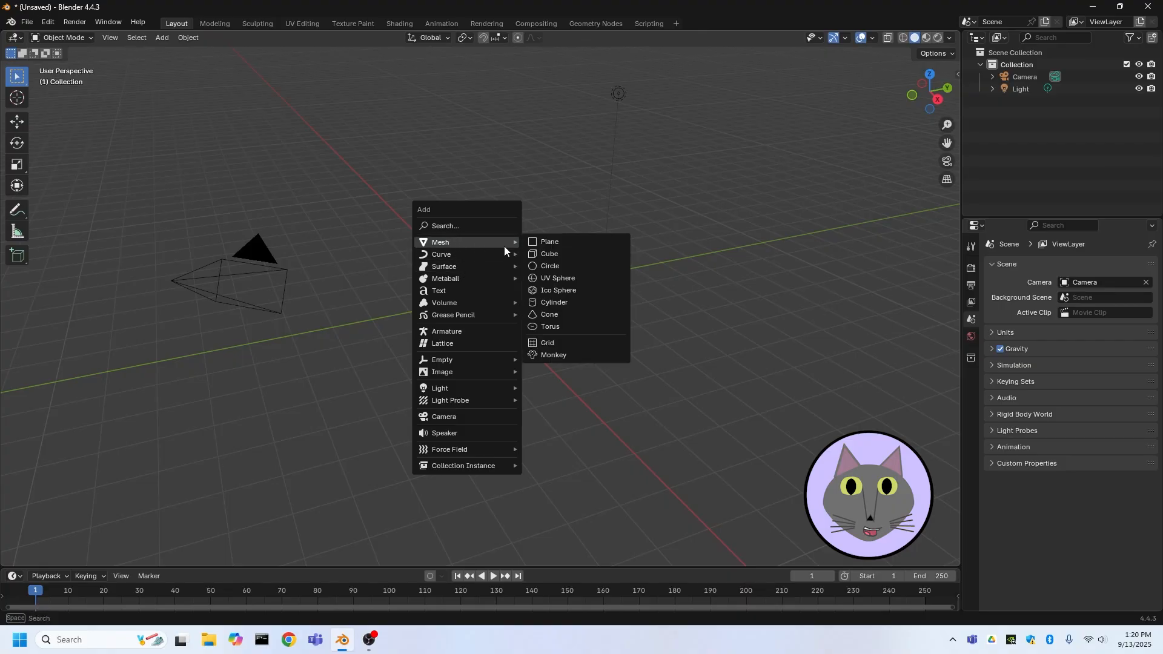
click(561, 314)
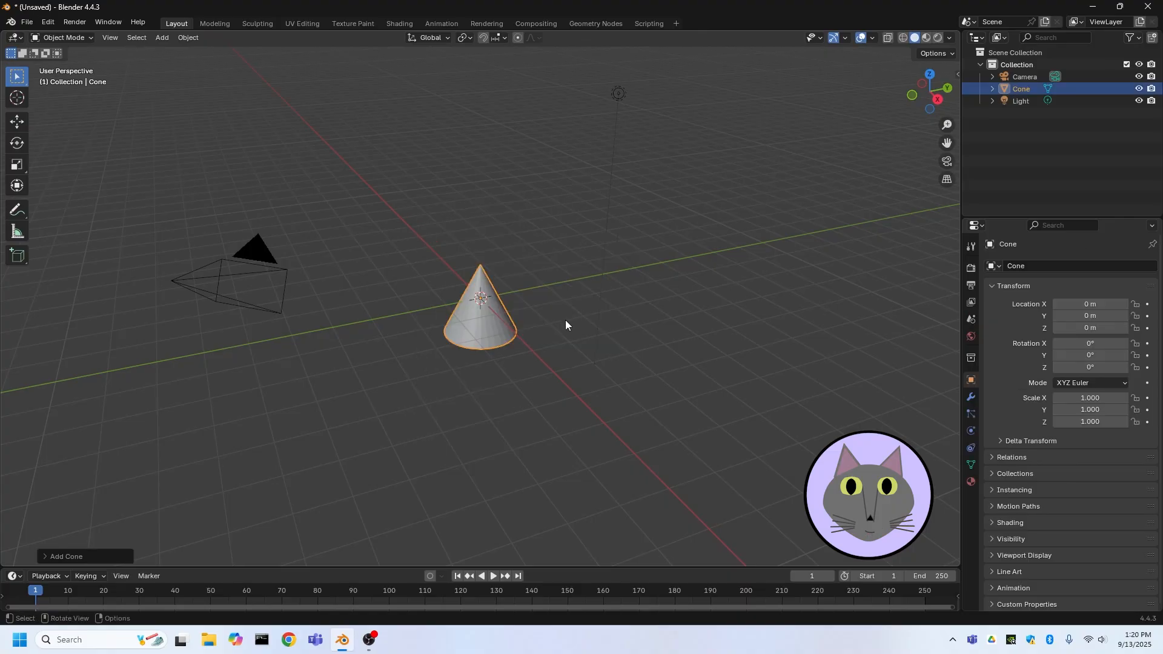
Set the cone's vertex count to 14
scroll(566, 320, up, 6)
scroll(565, 321, up, 1)
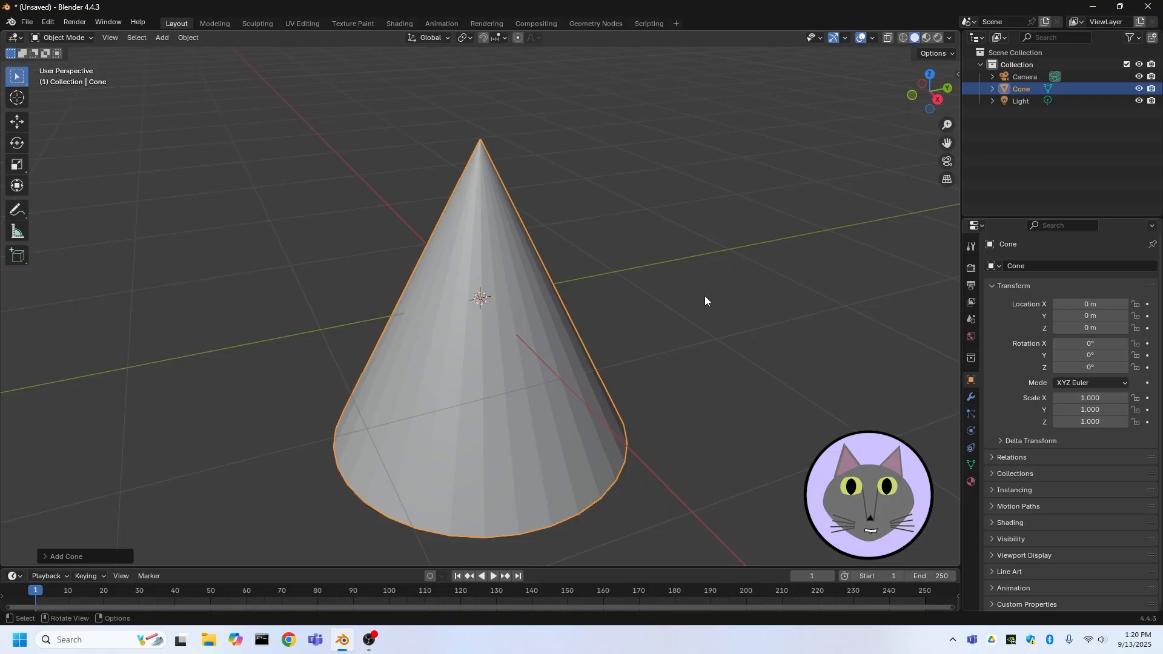
click(63, 553)
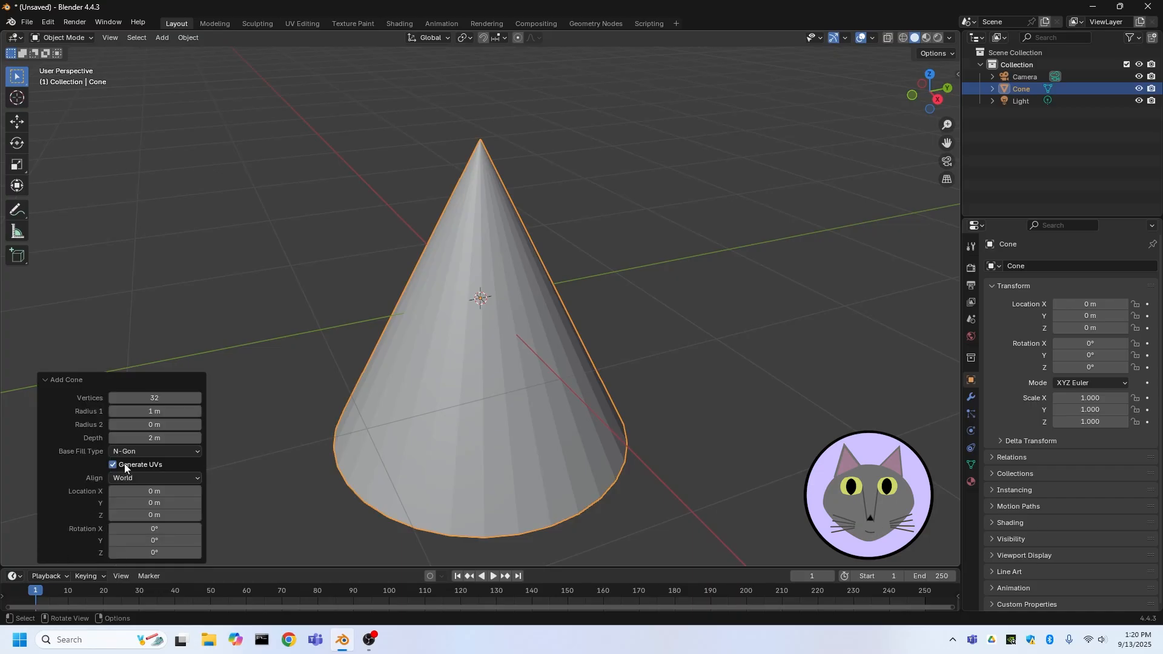
mouse_move(154, 401)
mouse_down()
mouse_move(135, 401)
mouse_move(137, 411)
mouse_up()
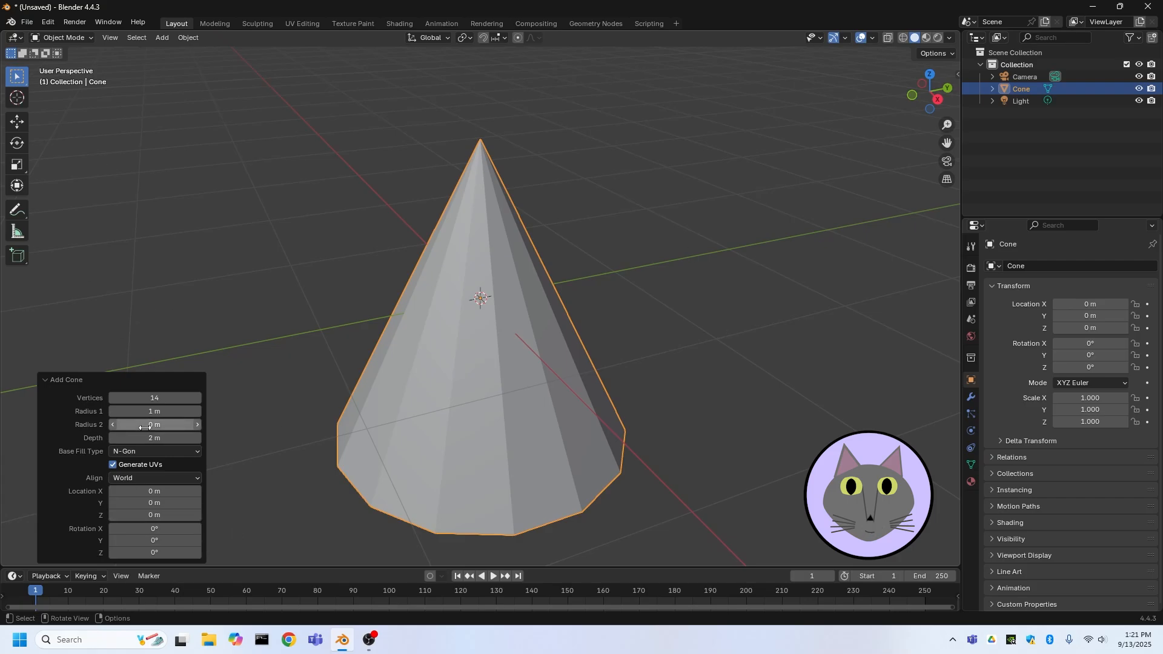
Set the cone's Radius 1 to 0.51 m, Radius 2 to 0.64 m and depth to 1.72 m
drag(155, 411, 208, 432)
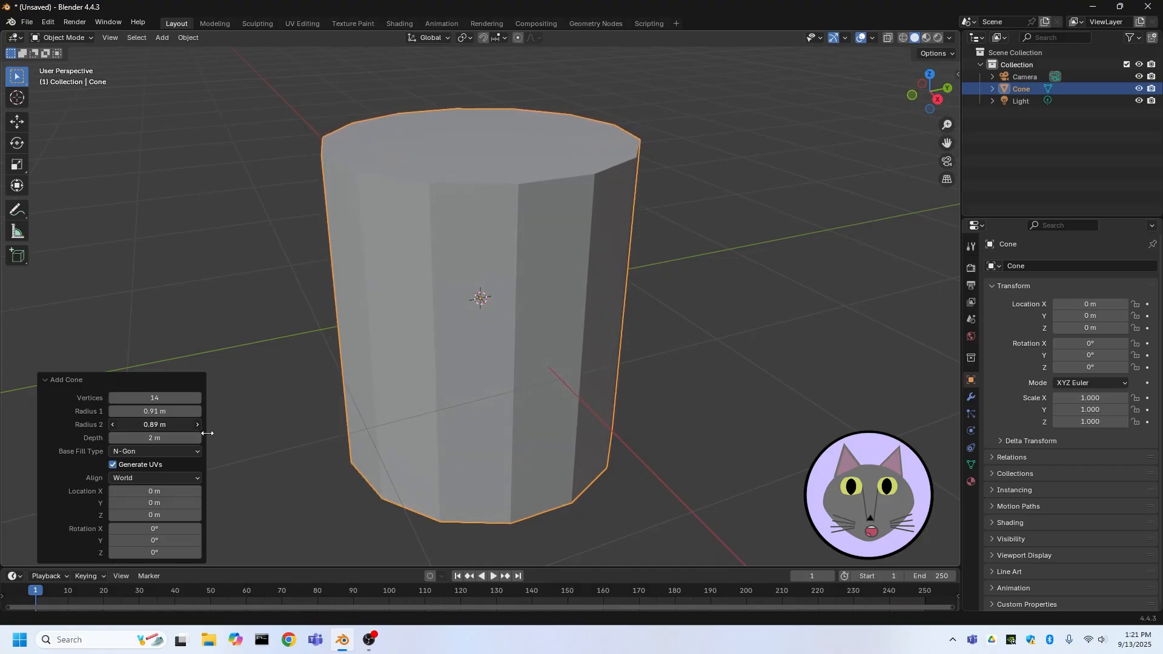
click(135, 437)
key(Escape)
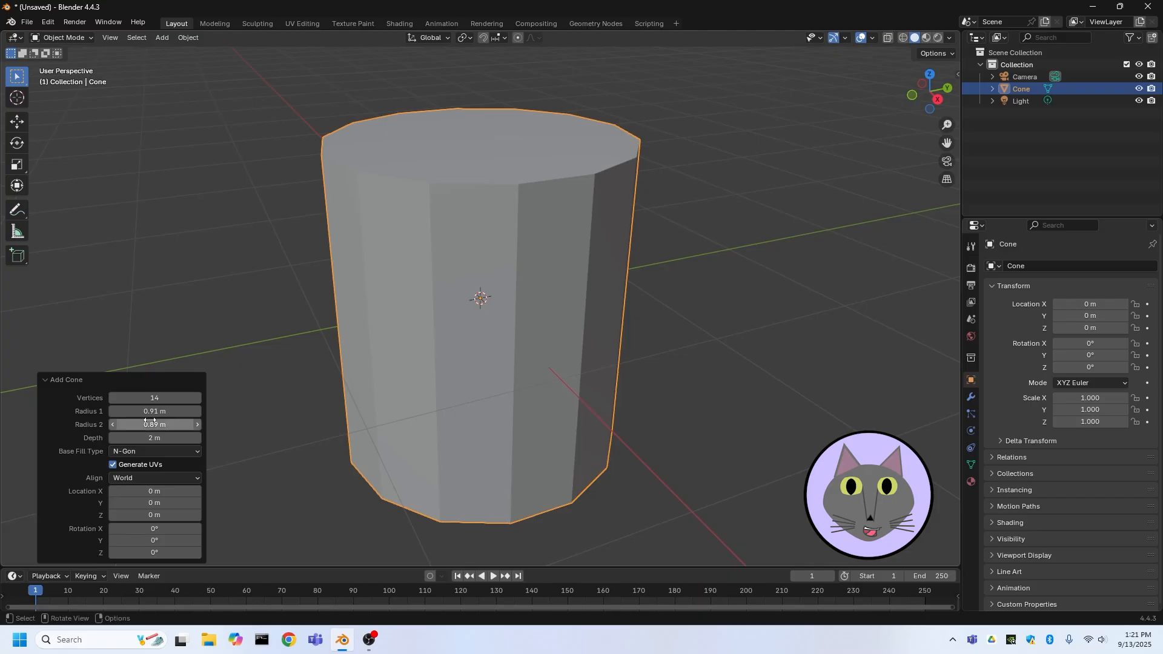
drag(148, 418, 181, 443)
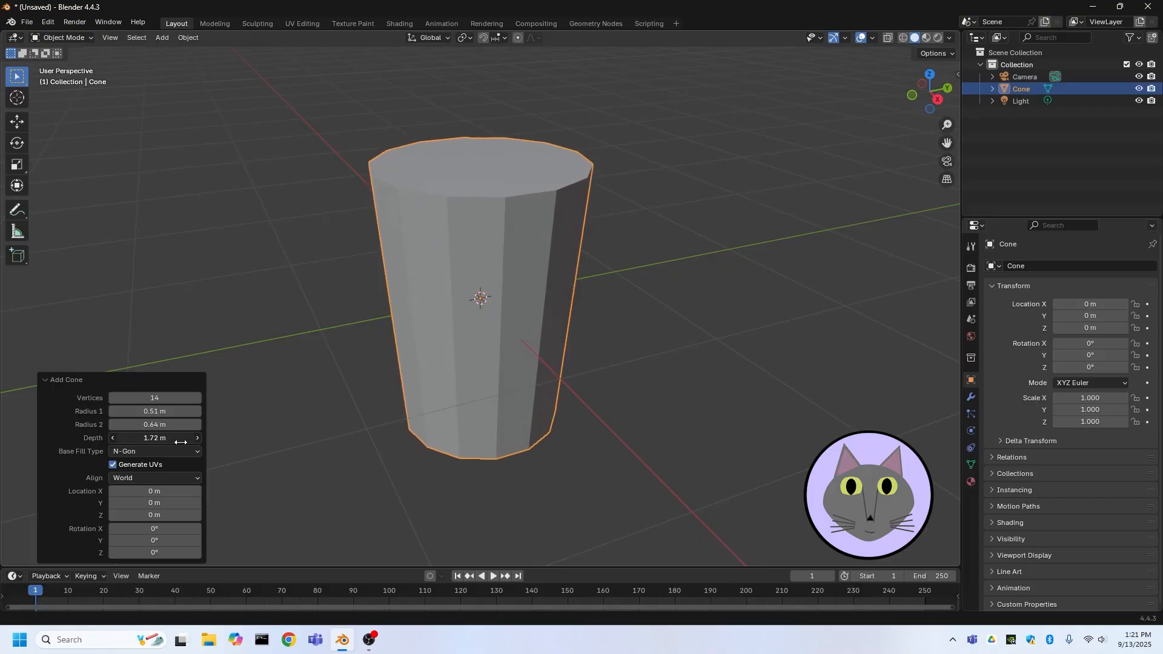
Apply Shade Auto Smooth to the cone and open its modifier properties
click(259, 332)
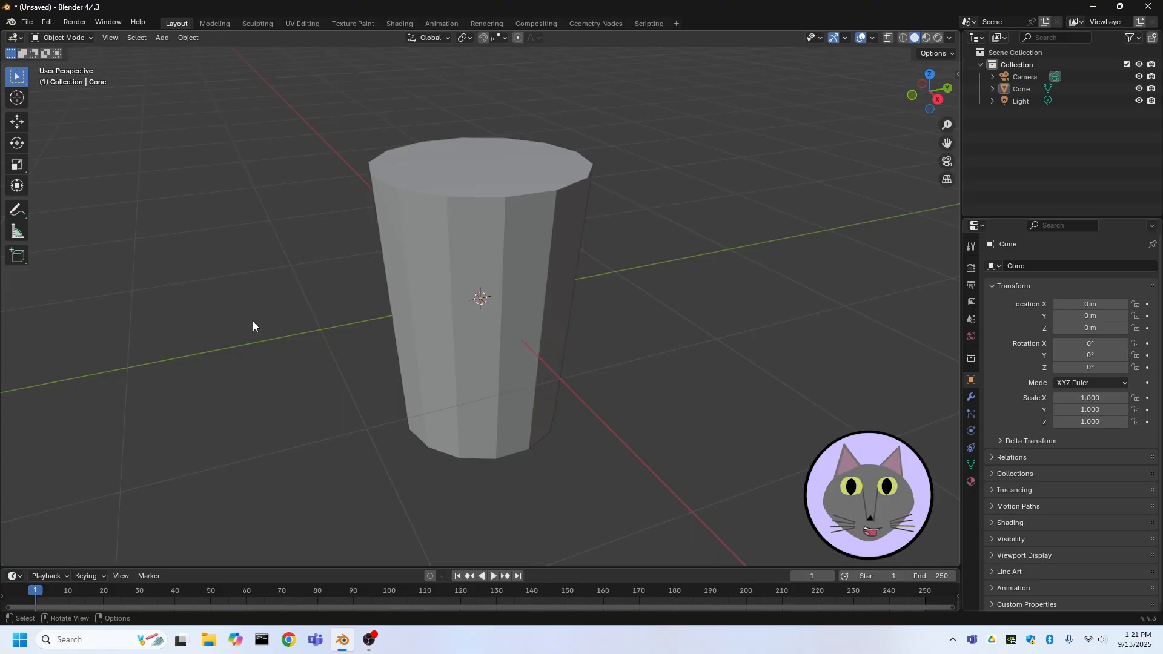
middle_drag(252, 321, 343, 282)
click(489, 203)
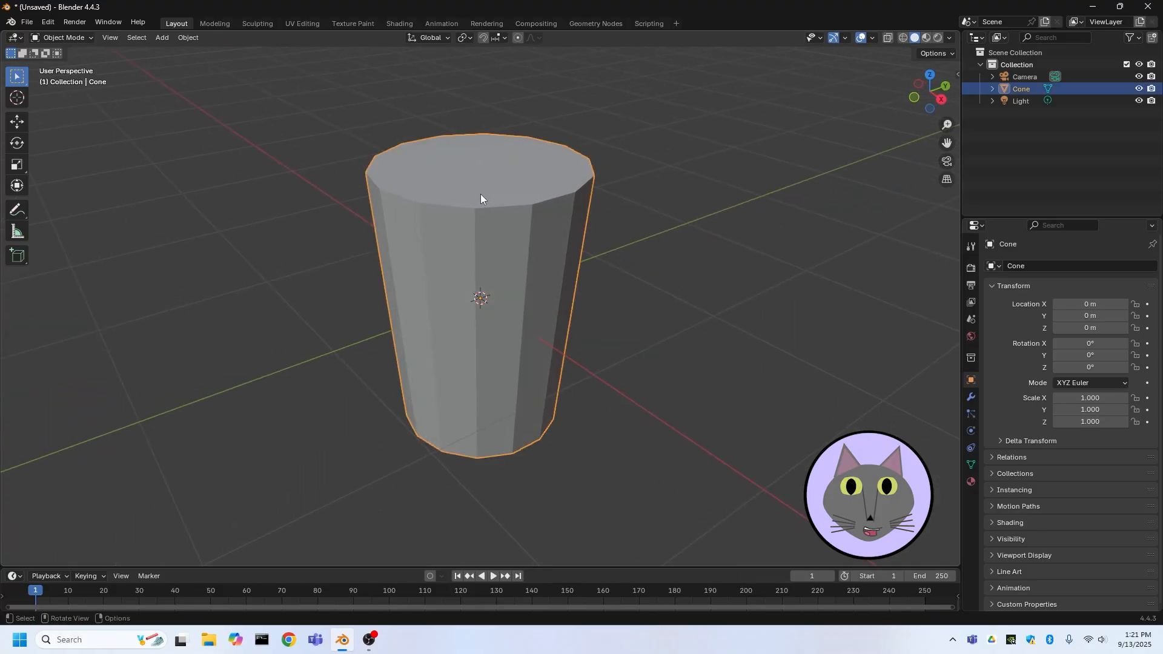
right_click(491, 199)
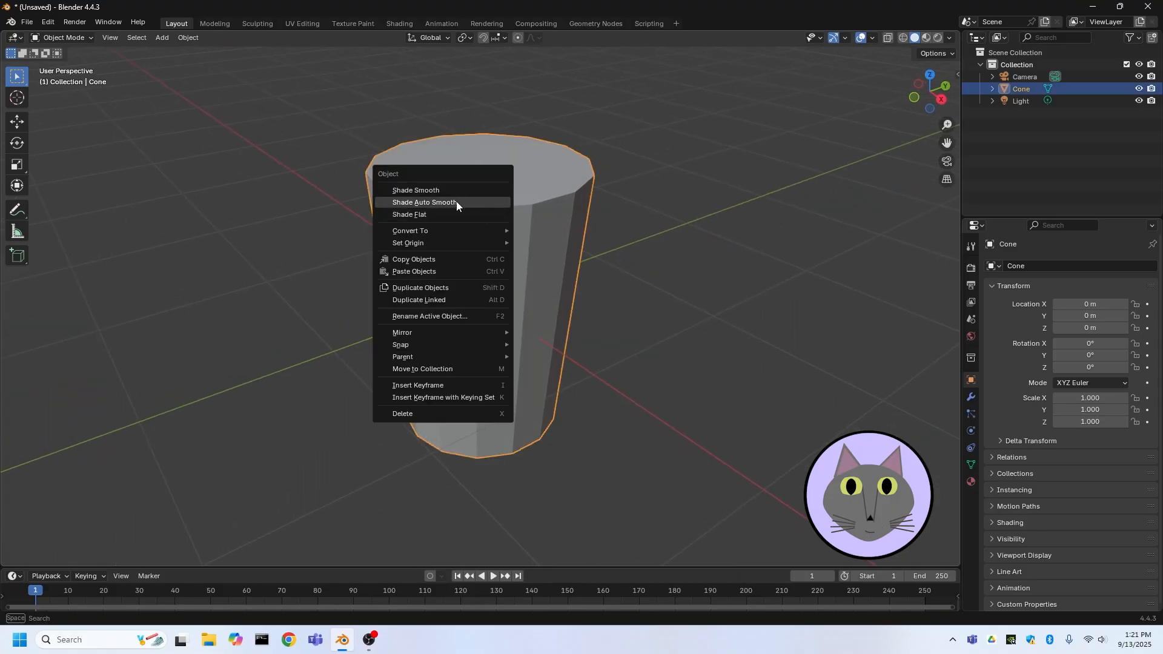
click(456, 202)
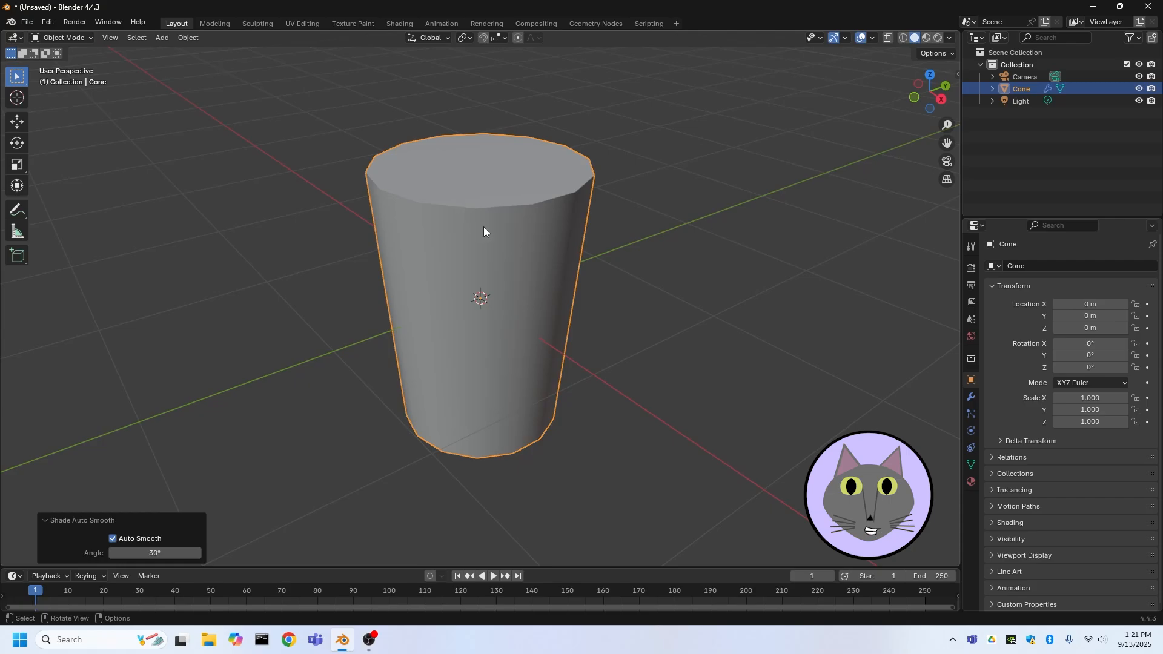
middle_drag(484, 228, 532, 249)
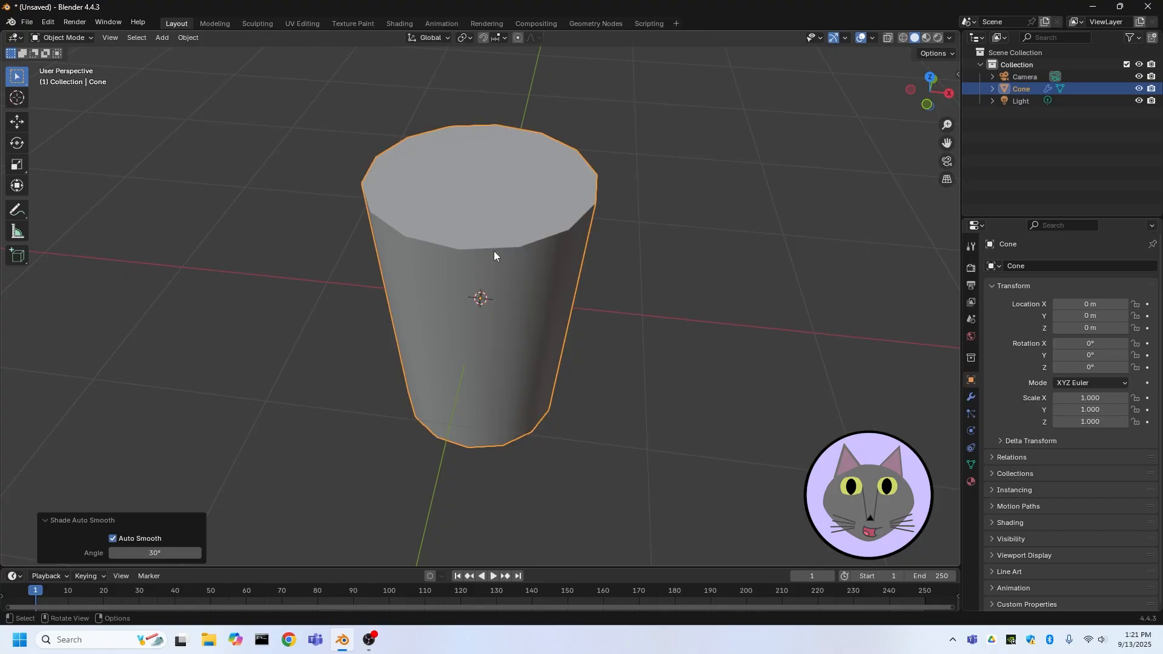
click(970, 402)
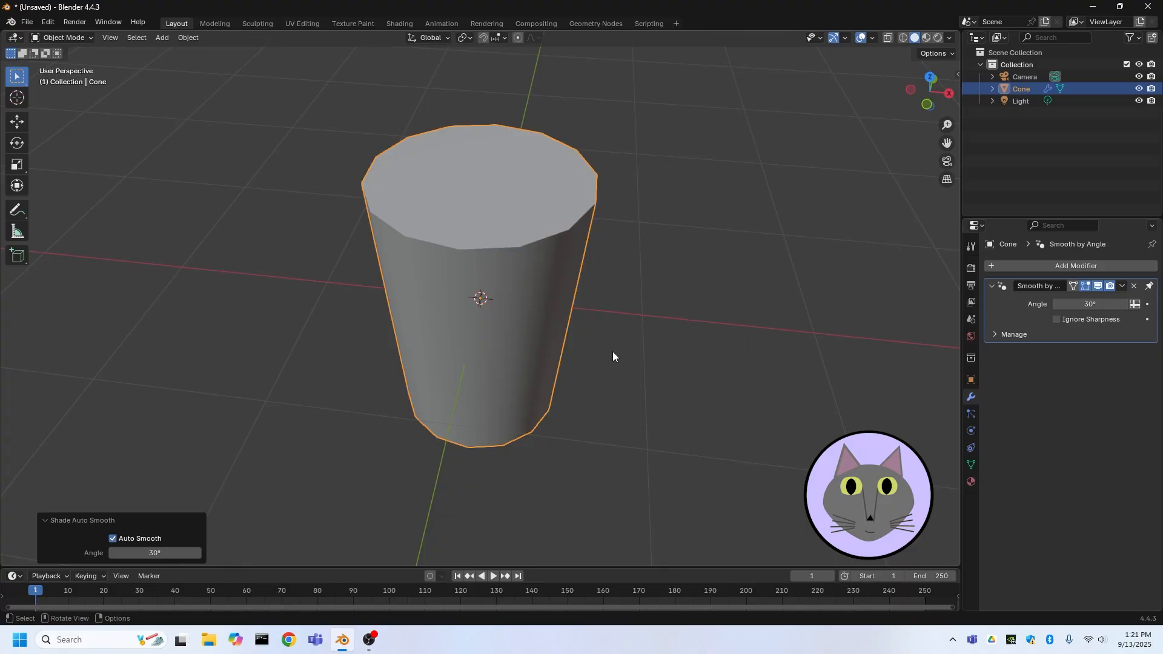
middle_drag(615, 356, 590, 344)
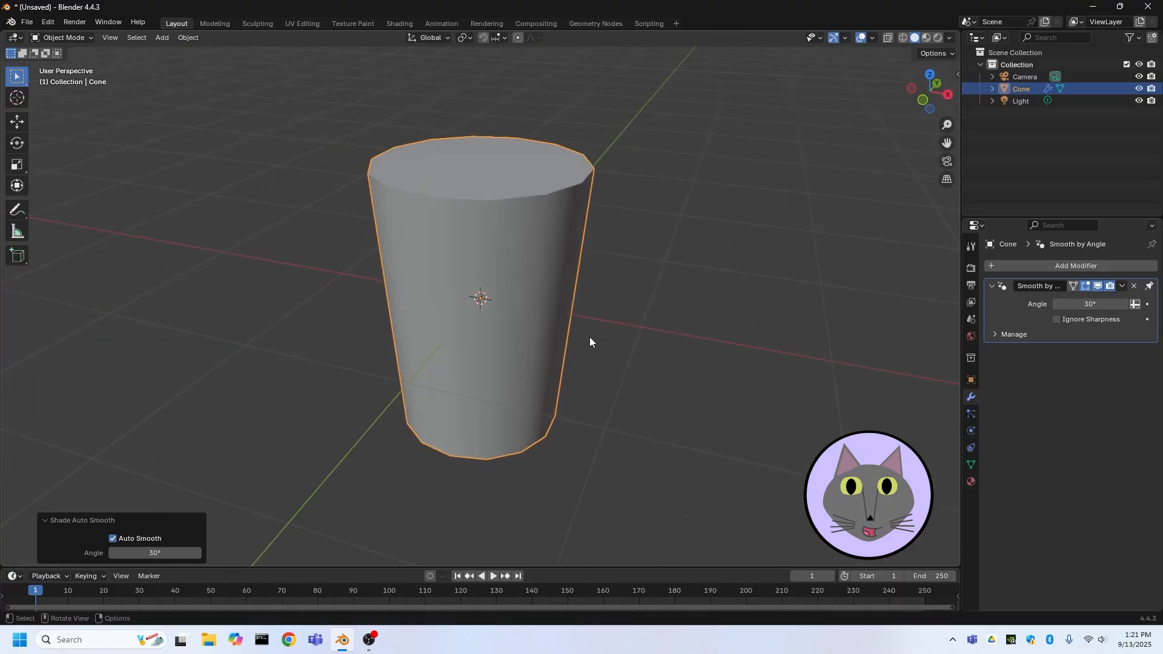
Move the cone up about 1 m along the Z axis in right orthographic view
click(948, 95)
key(g)
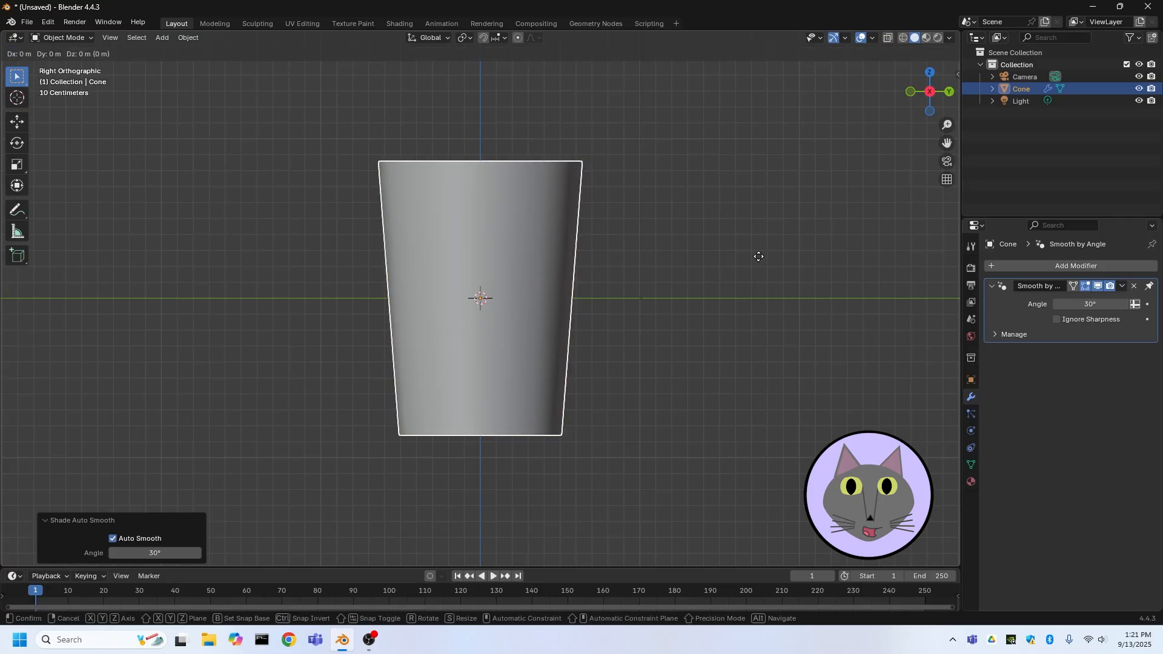
key(z)
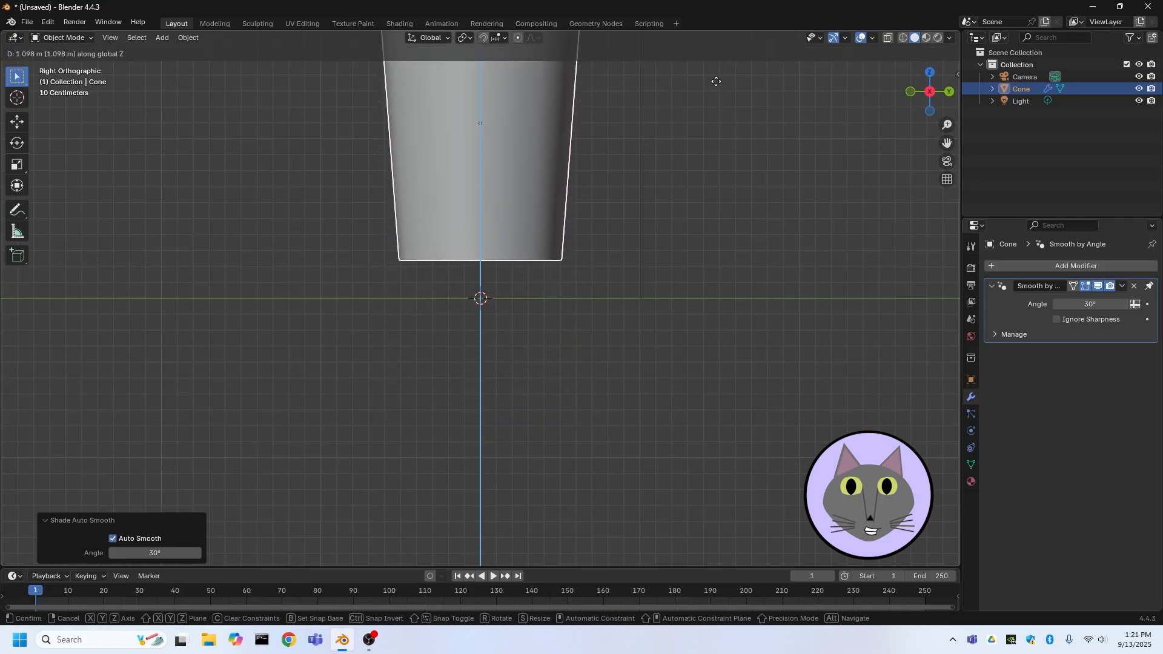
click(712, 96)
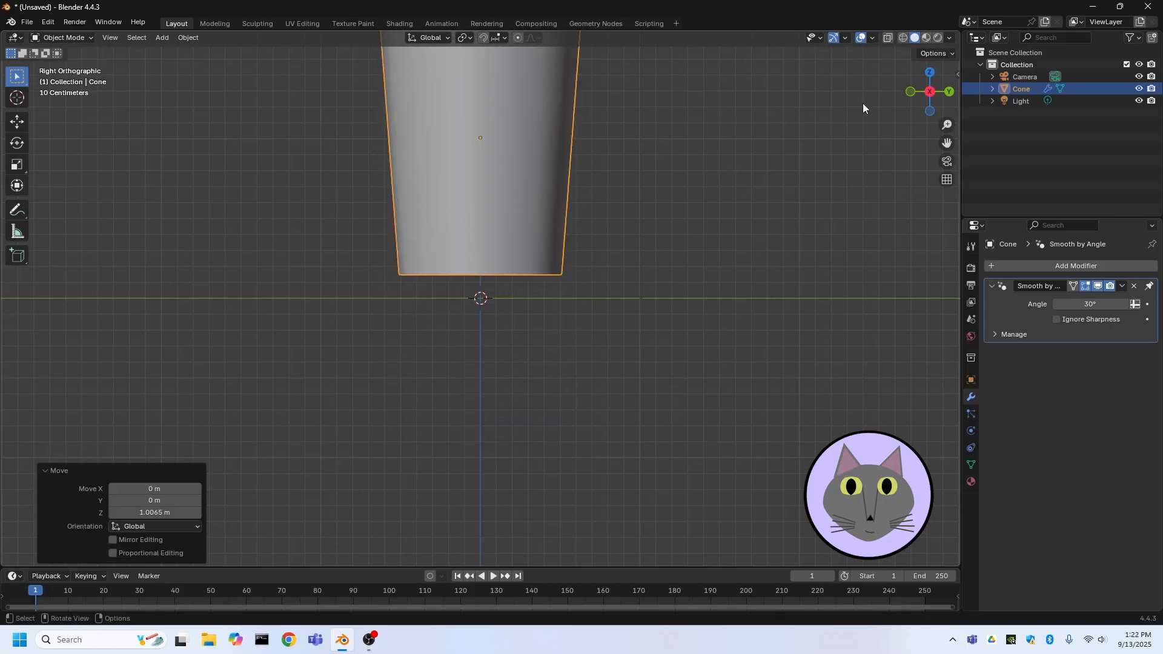
Move the cone down about 0.29 m along the Z axis
middle_drag(788, 288, 796, 290)
click(932, 91)
key(g)
key(z)
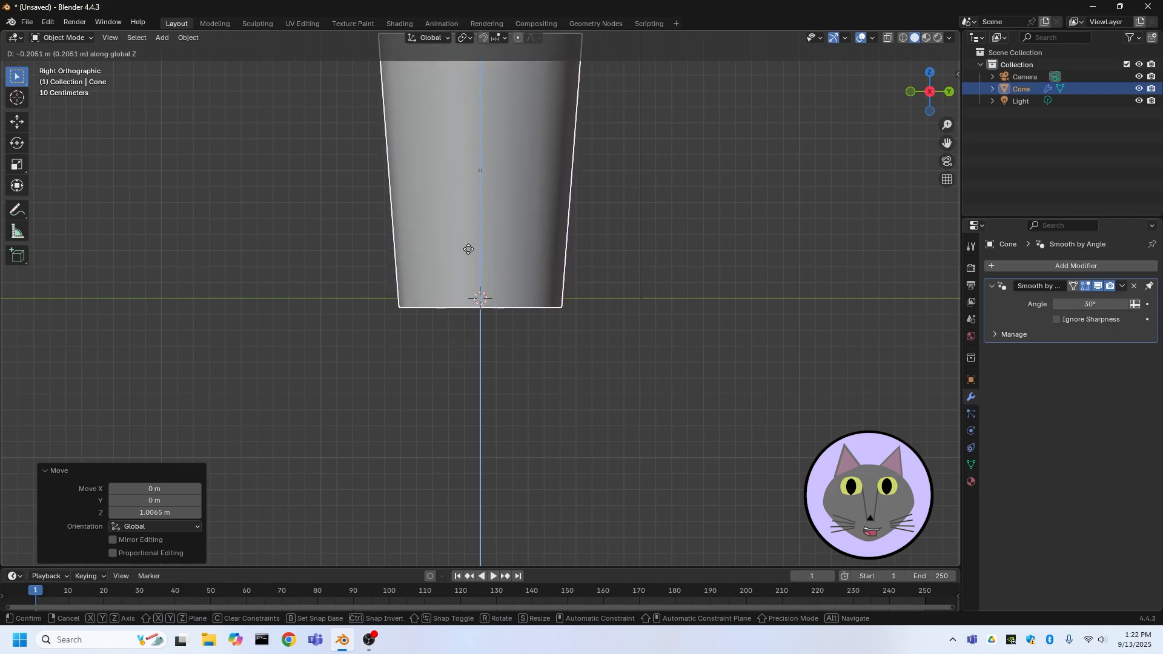
click(457, 264)
middle_drag(458, 267, 469, 423)
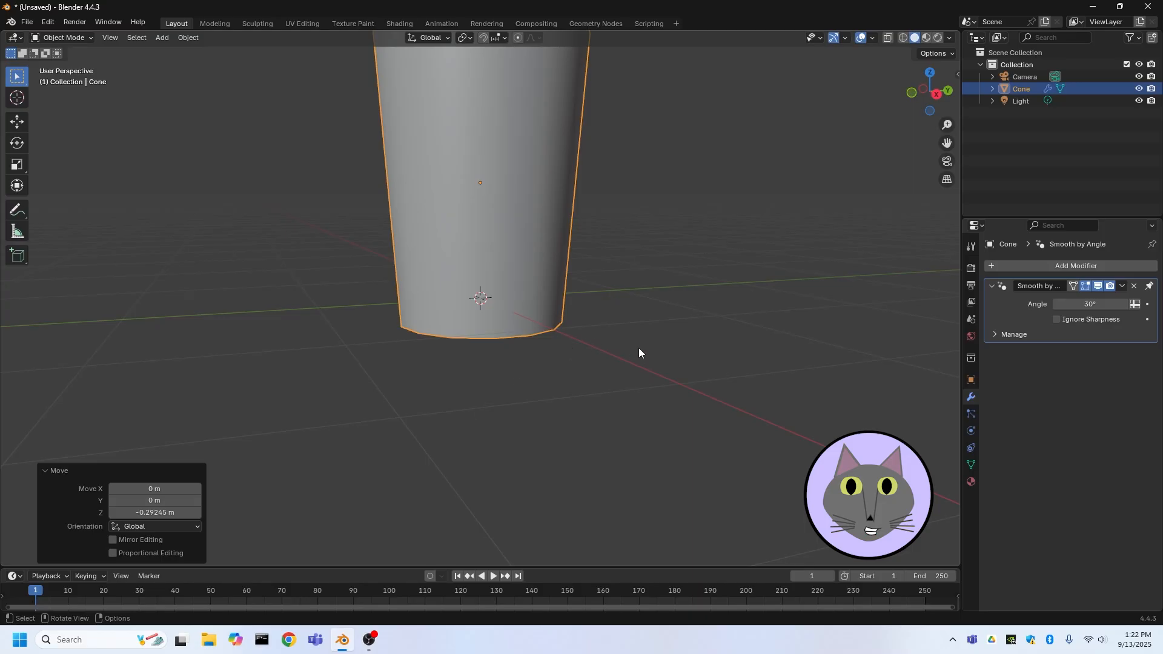
Add a second cone and set its depth to 0.68 m
key(shift+a)
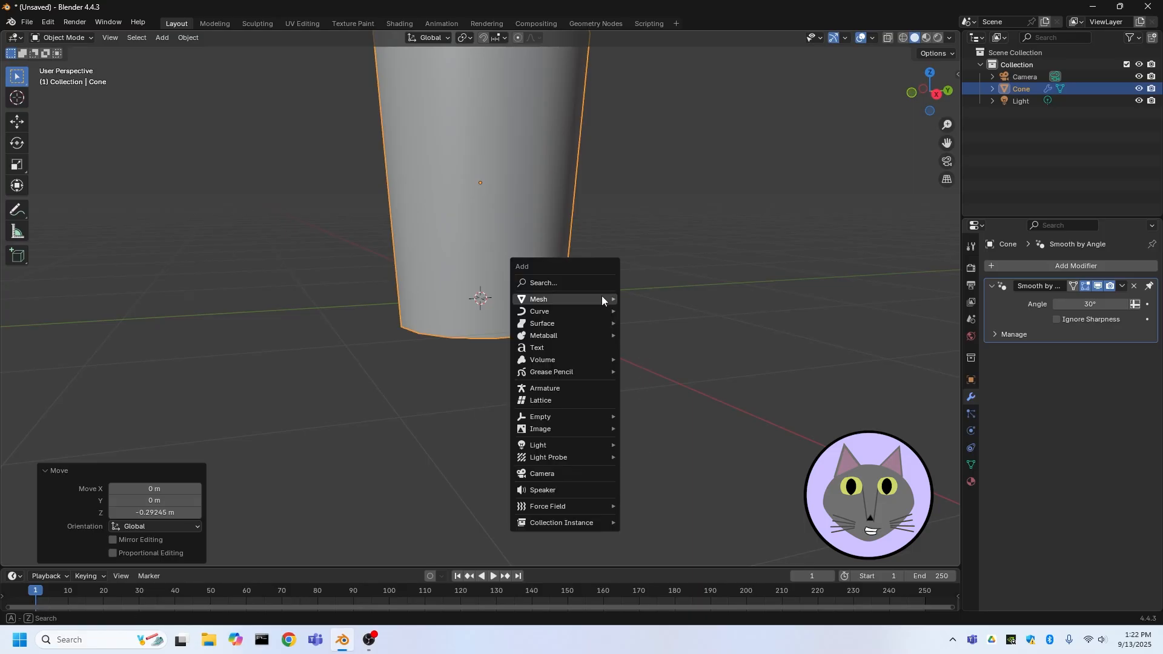
mouse_move(575, 308)
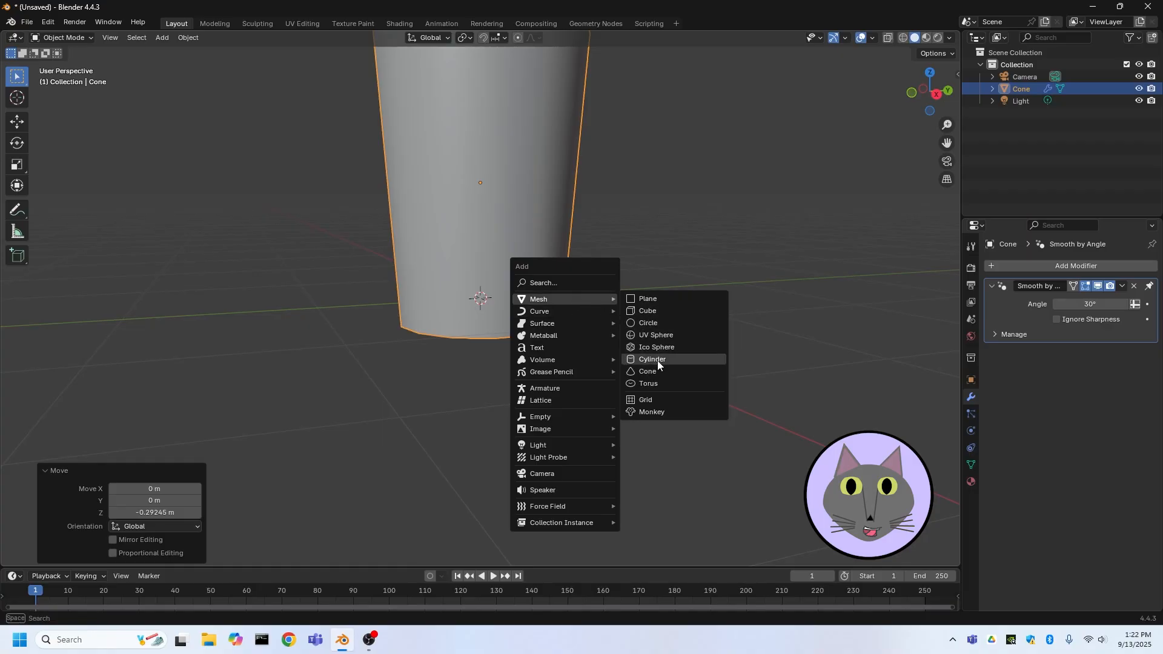
click(644, 372)
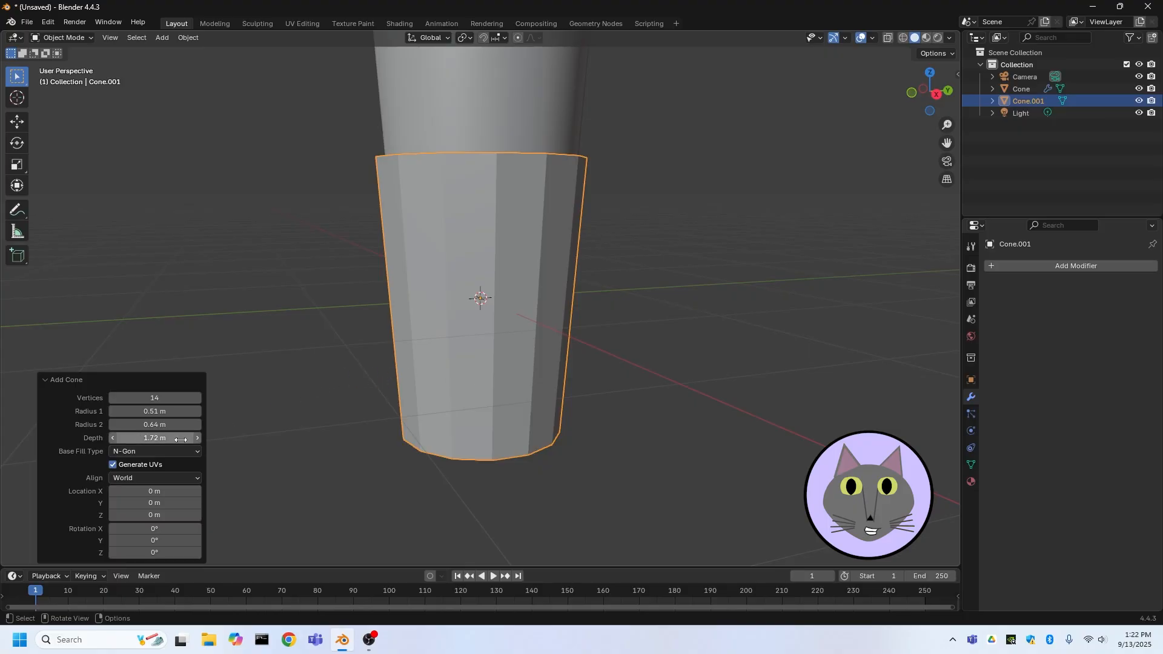
drag(155, 438, 1017, 423)
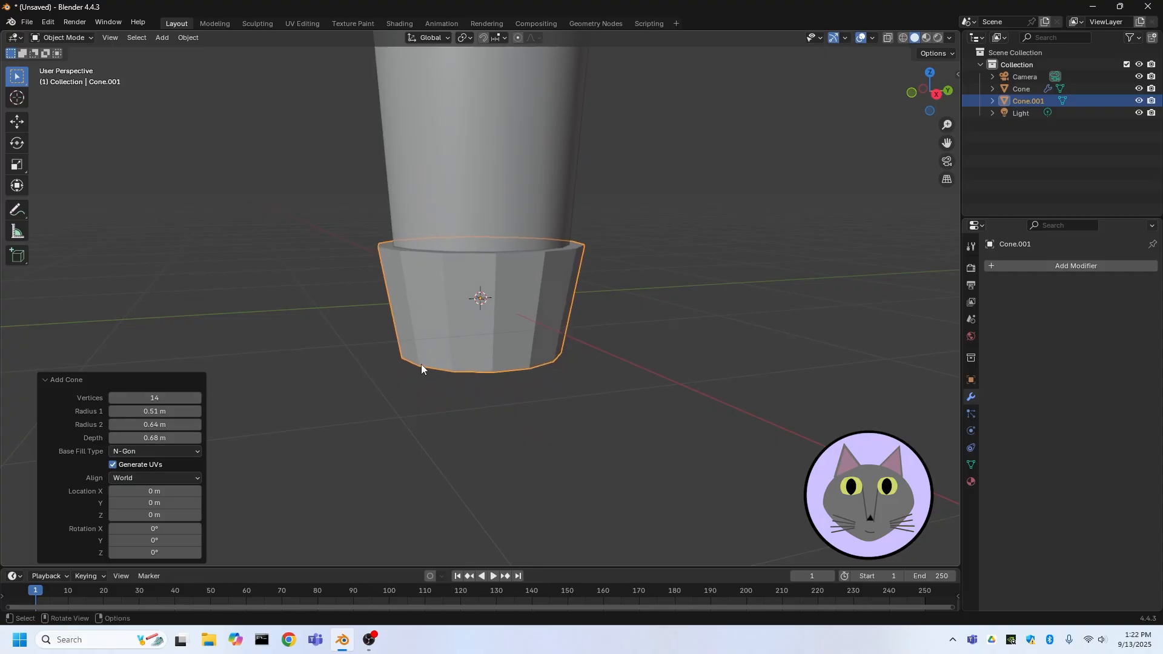
Set the second cone's vertex count to 4
middle_drag(423, 366, 533, 428)
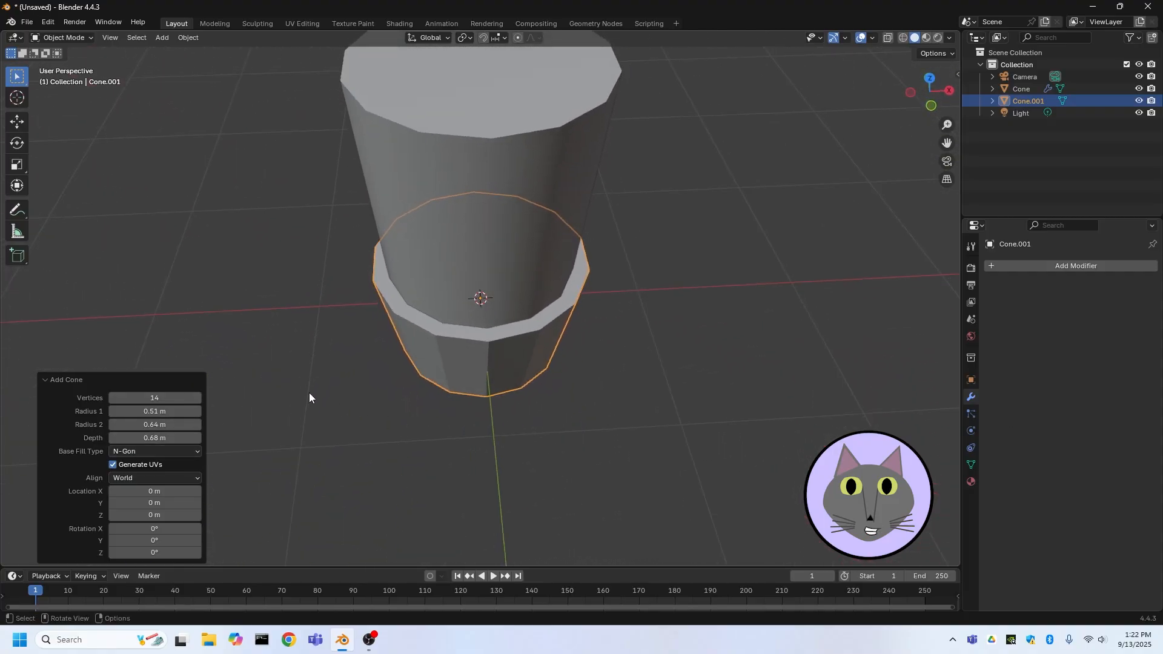
click(182, 398)
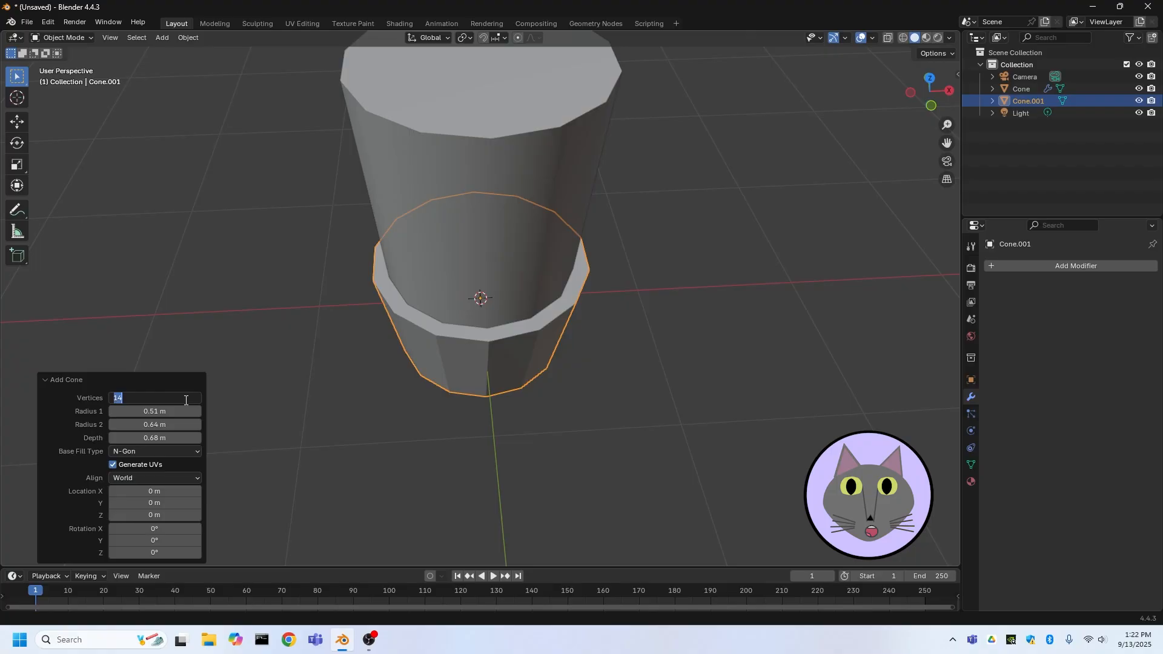
text(4)
key(Return)
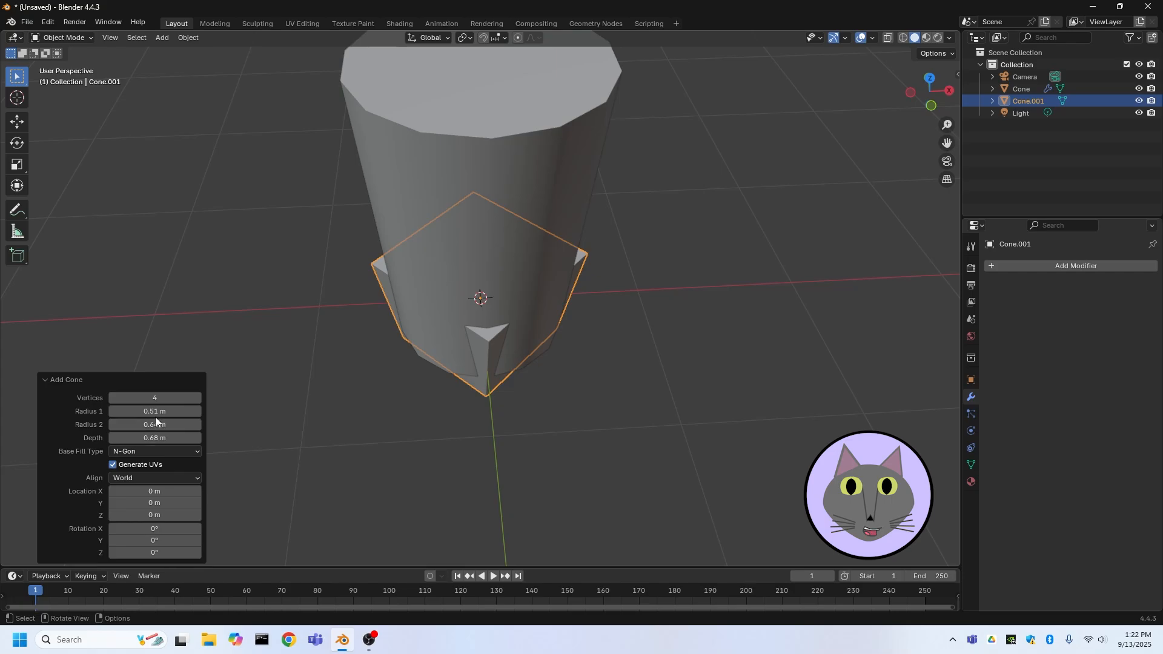
Set the square cone's Radius 1 to 1.16 m, Radius 2 to 1.04 m and depth to 1.15 m
drag(155, 416, 177, 435)
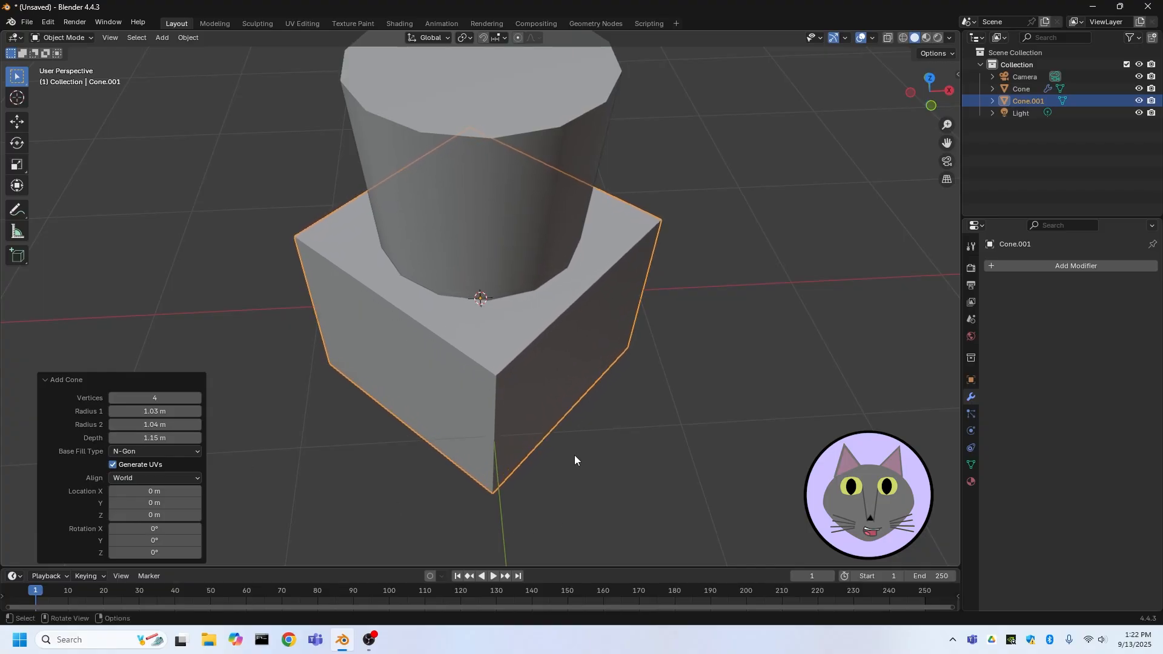
middle_drag(575, 455, 707, 382)
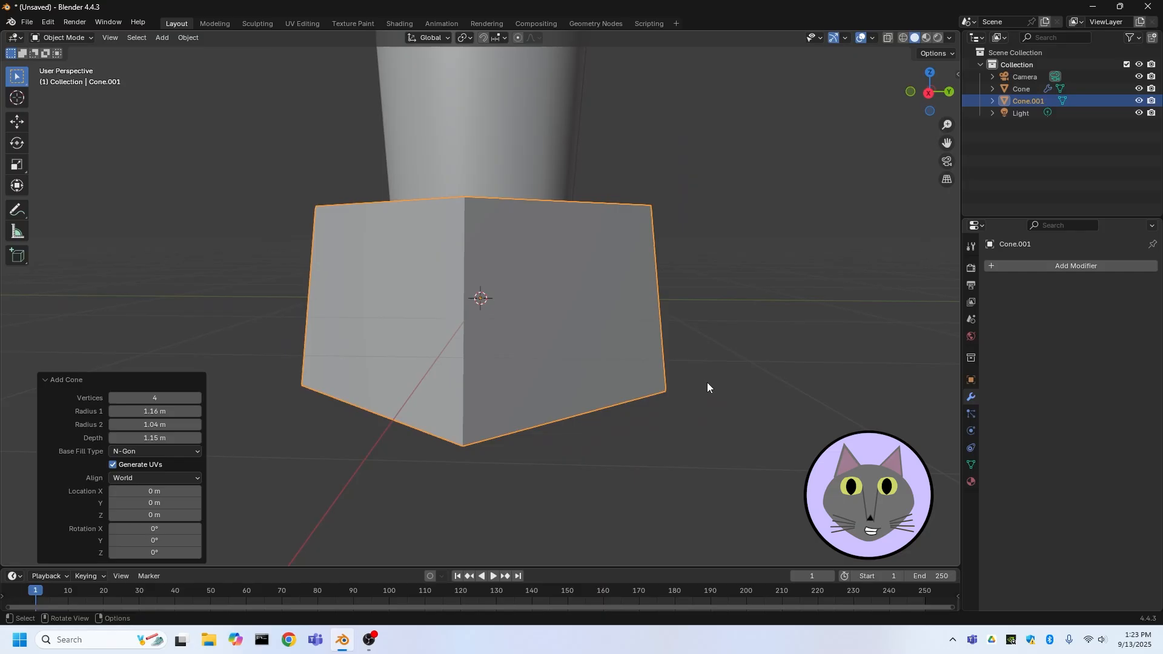
middle_drag(541, 350, 574, 391)
middle_drag(569, 190, 525, 401)
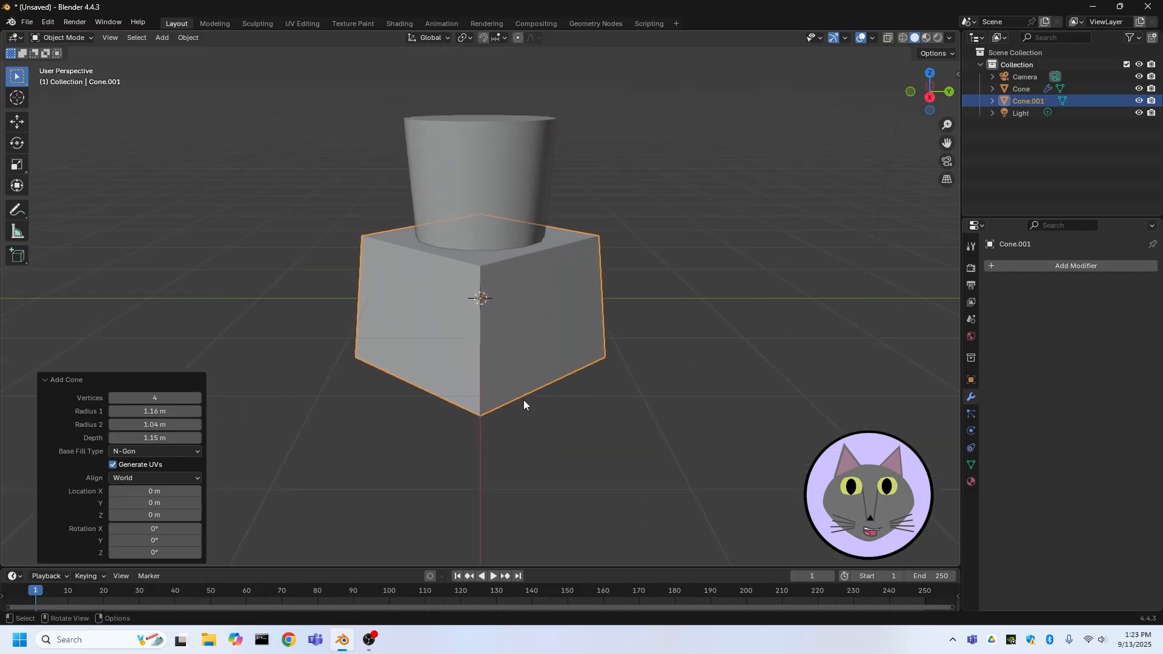
Move the square cone down about 0.73 m along the Z axis in back orthographic view
click(945, 92)
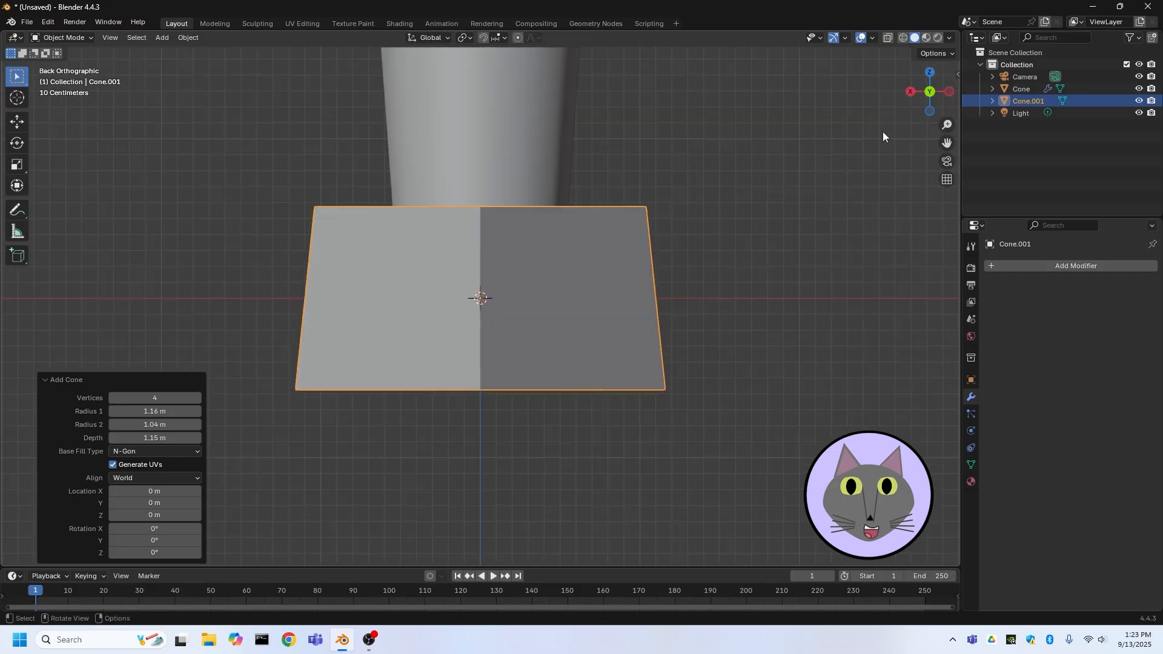
key(g)
key(z)
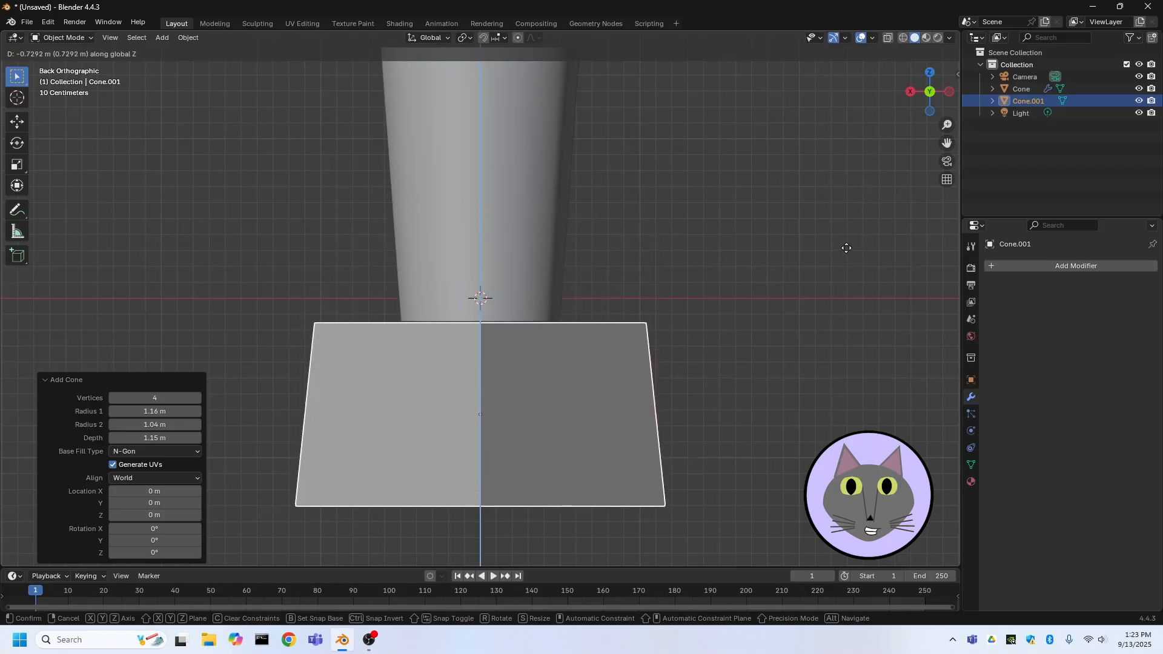
click(843, 246)
Select the square pedestal and bevel all its edges in Edit Mode with a width of about 0.048 m
middle_drag(843, 246, 688, 312)
scroll(630, 327, down, 3)
middle_drag(573, 345, 480, 377)
click(675, 414)
scroll(488, 412, up, 4)
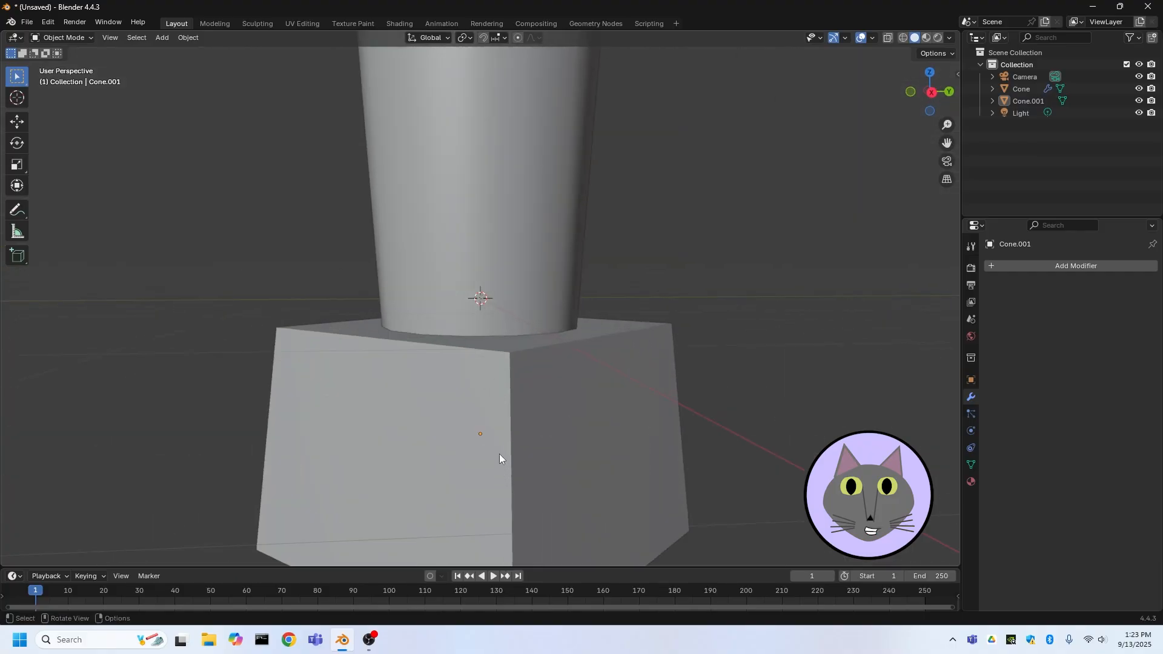
click(492, 427)
click(63, 37)
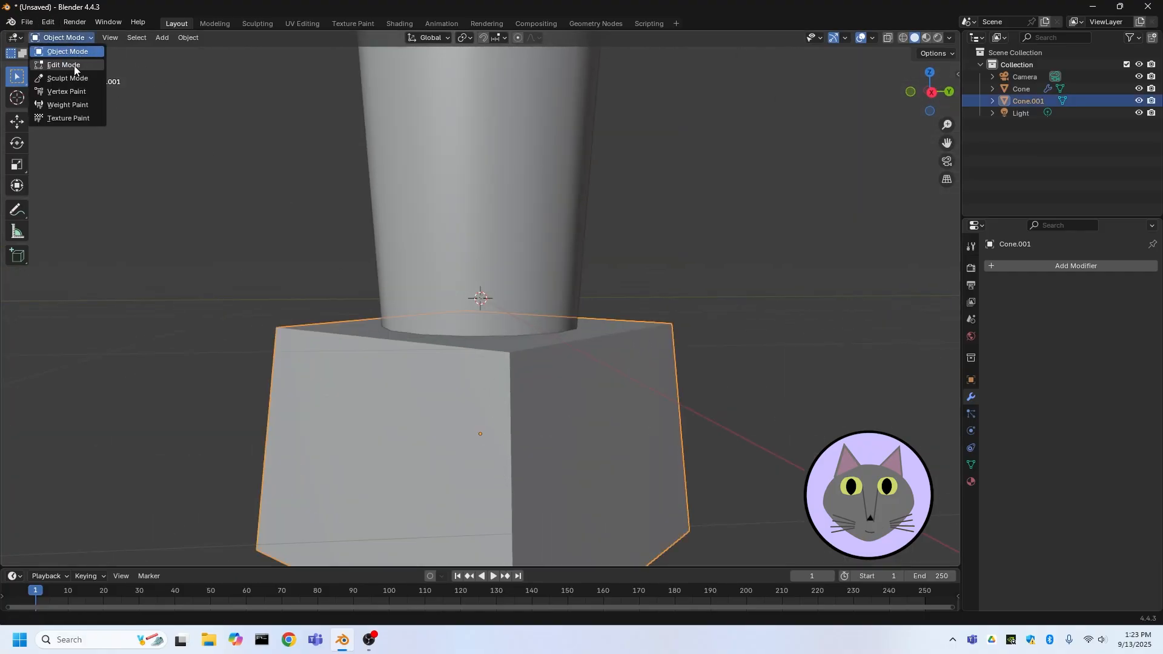
click(73, 67)
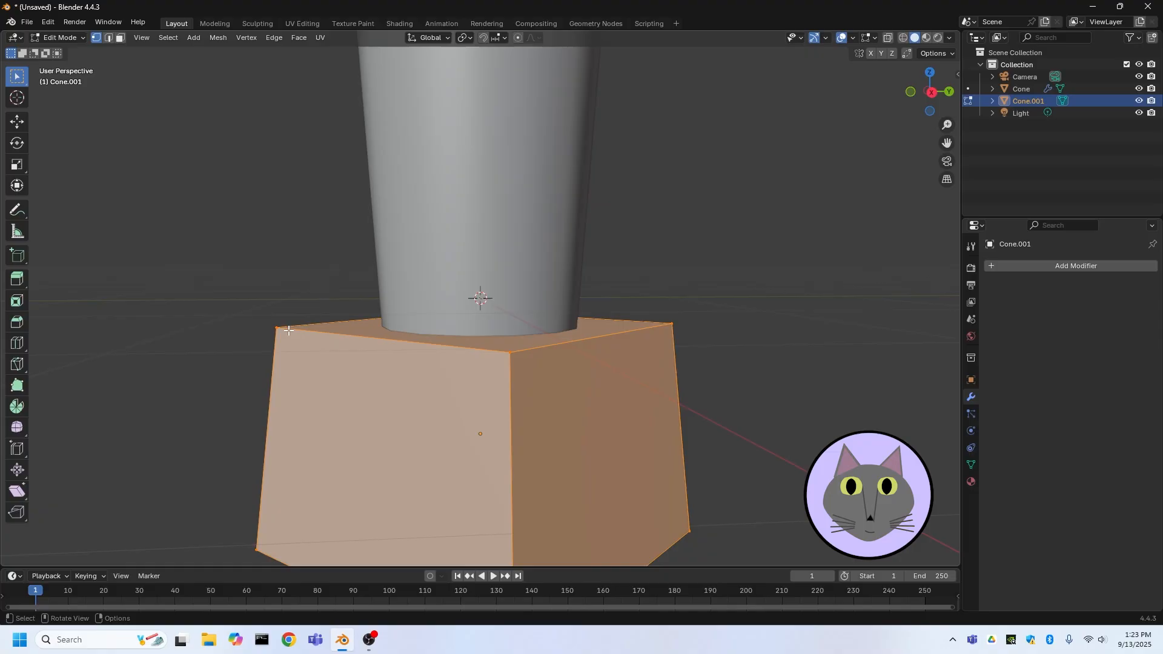
key(ctrl+b)
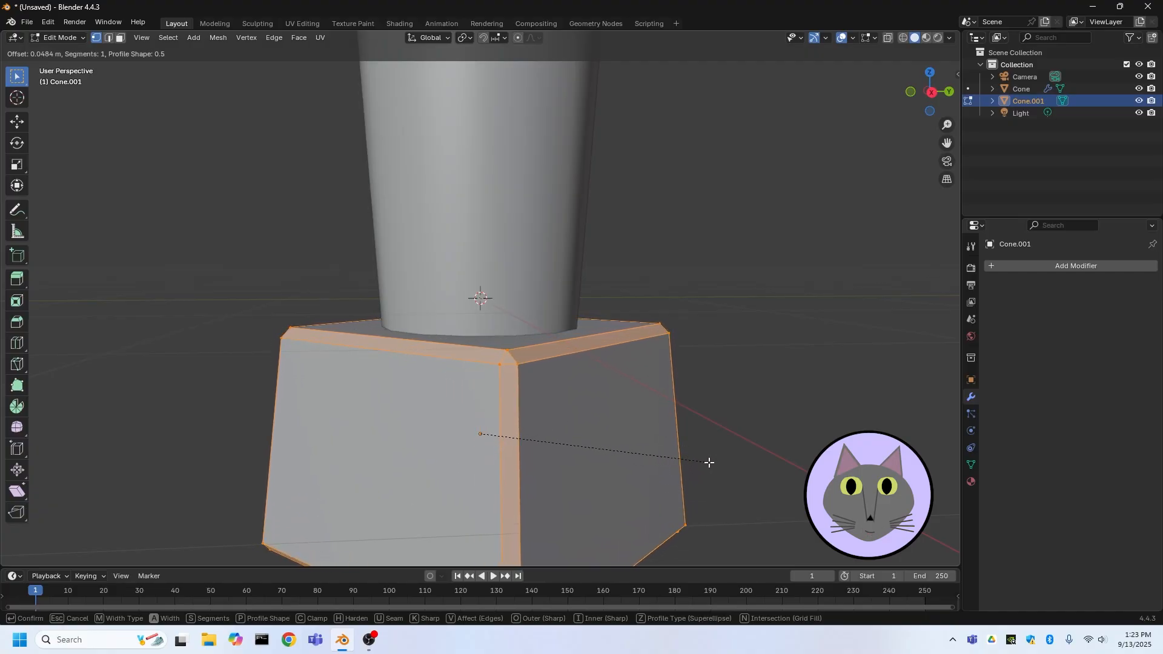
click(707, 463)
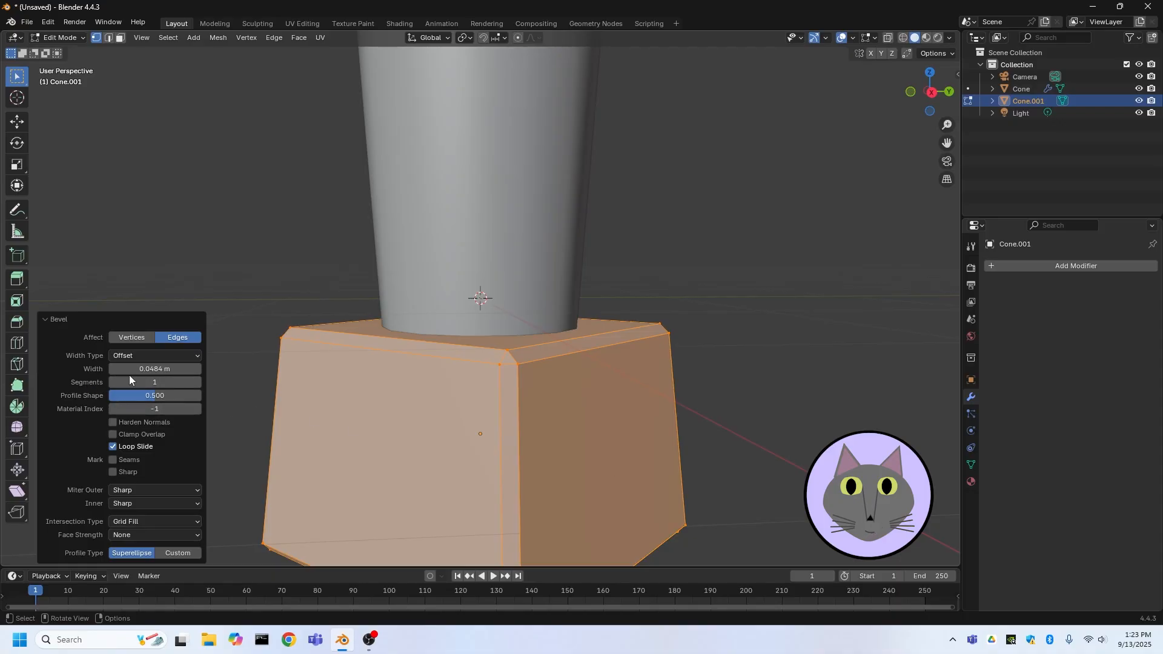
Set the bevel to 3 segments
click(198, 380)
click(198, 381)
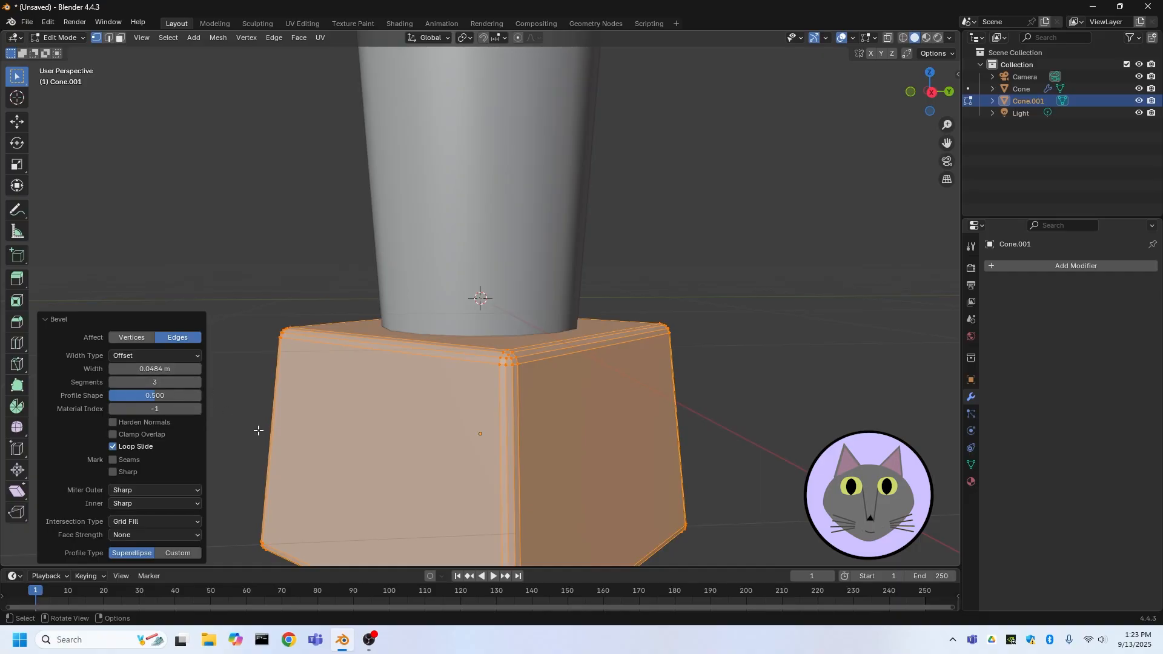
click(244, 278)
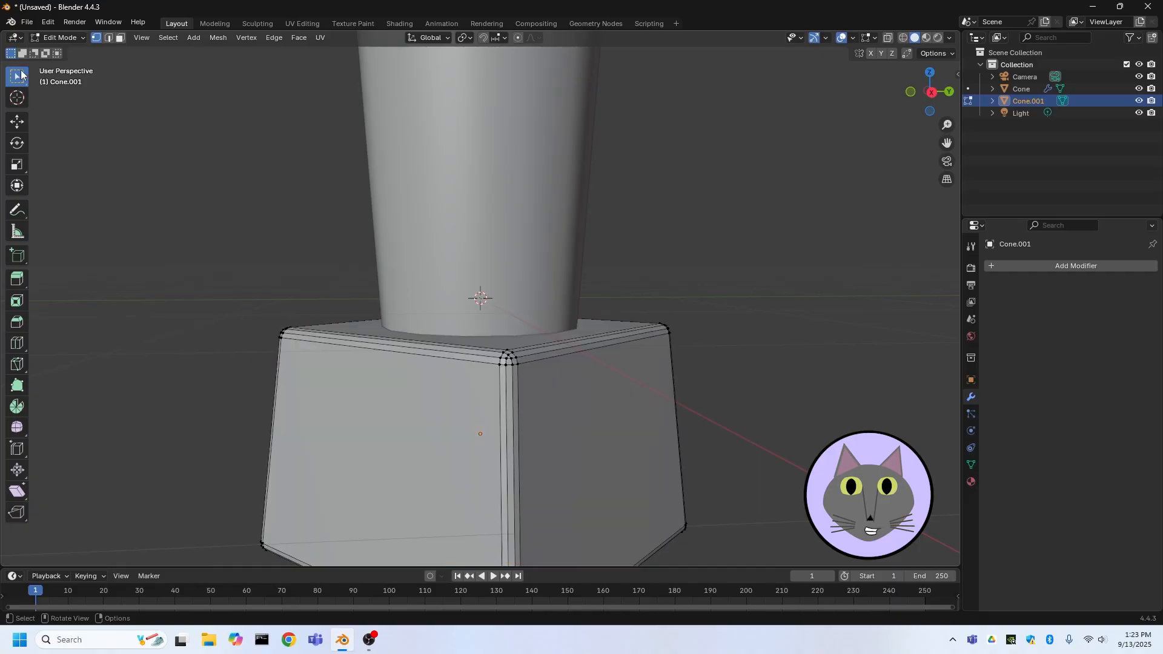
Return to Object Mode and apply Shade Auto Smooth to the pedestal
click(64, 36)
click(68, 51)
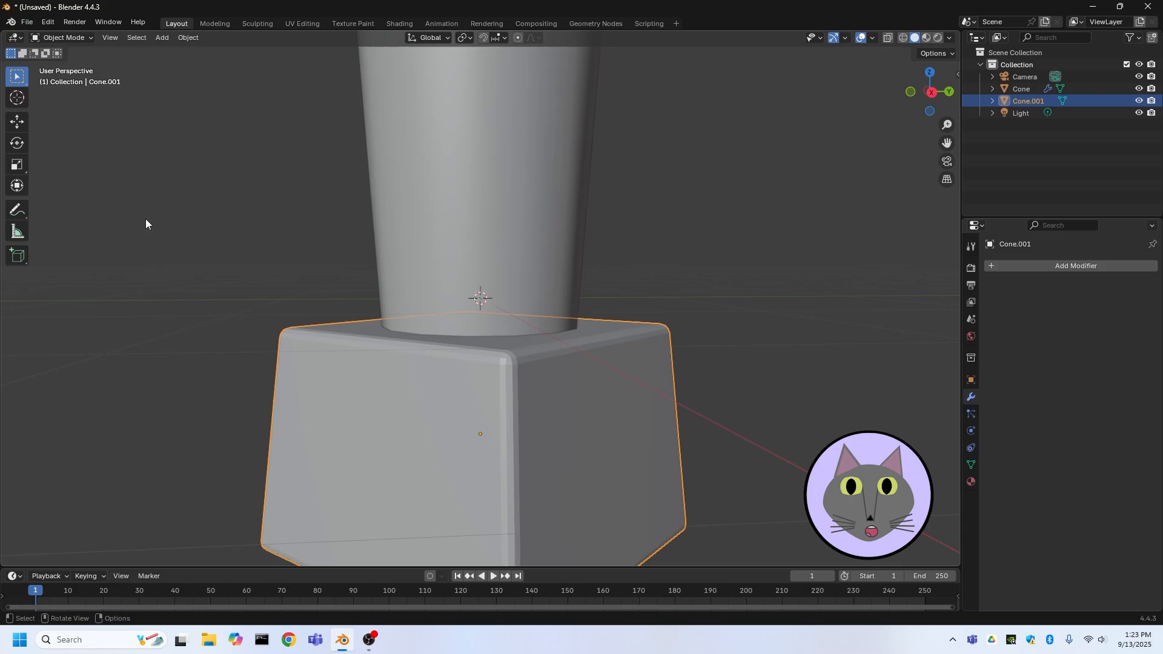
right_click(428, 395)
click(391, 391)
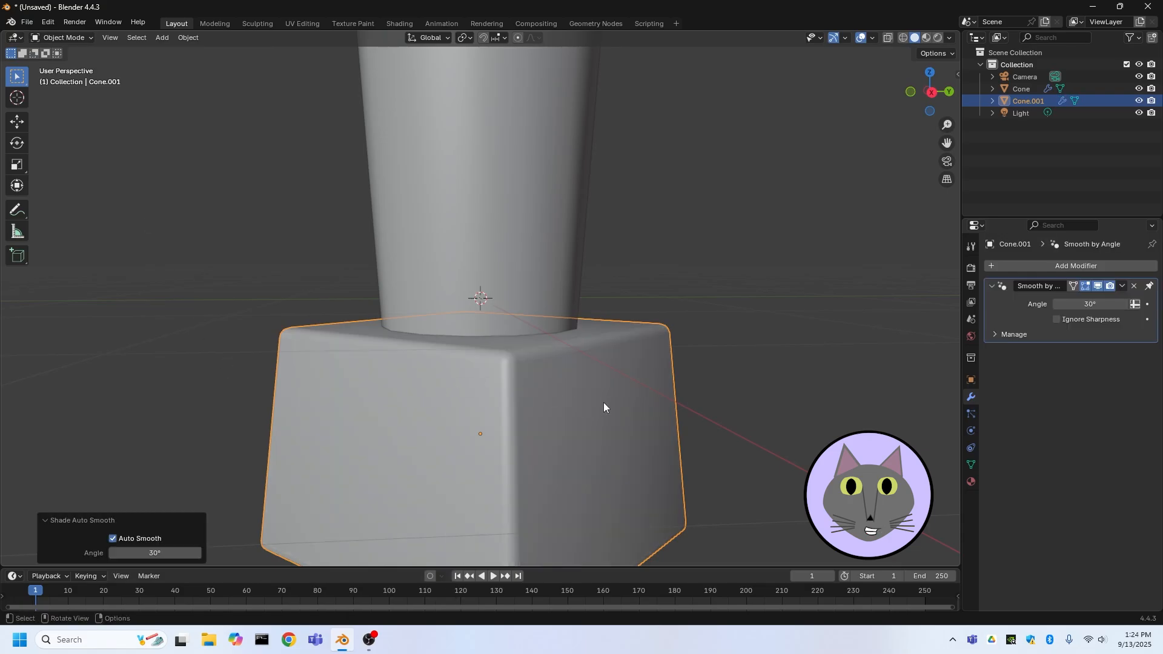
mouse_move(603, 402)
middle_down()
mouse_move(628, 395)
mouse_move(612, 408)
middle_up()
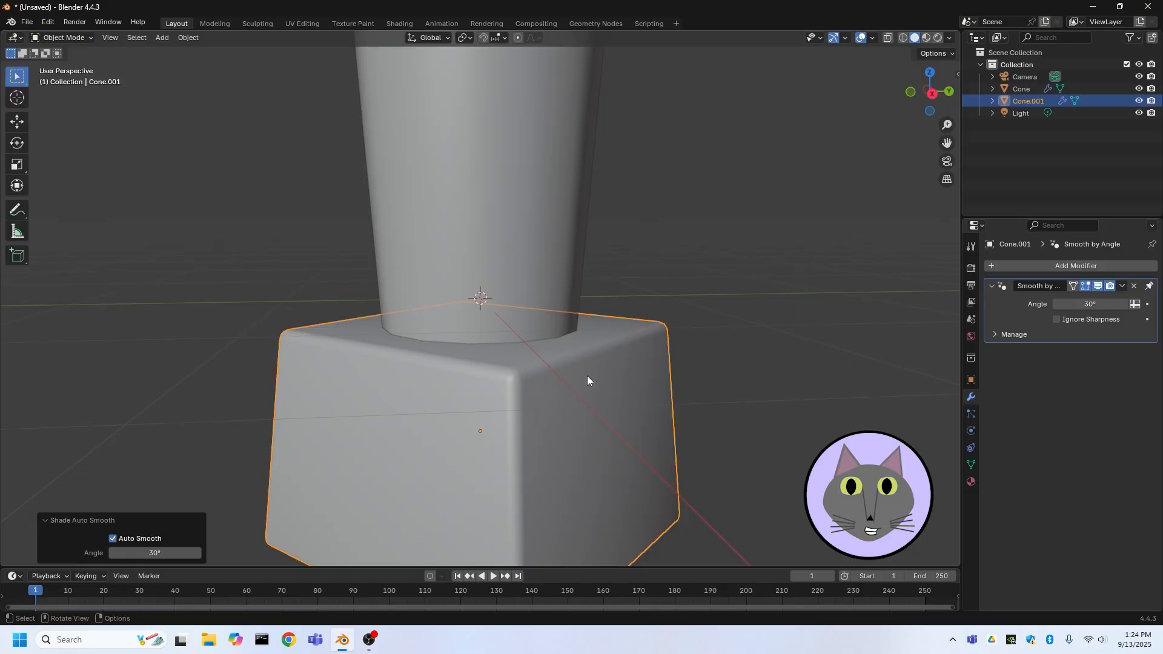
key(g)
key(z)
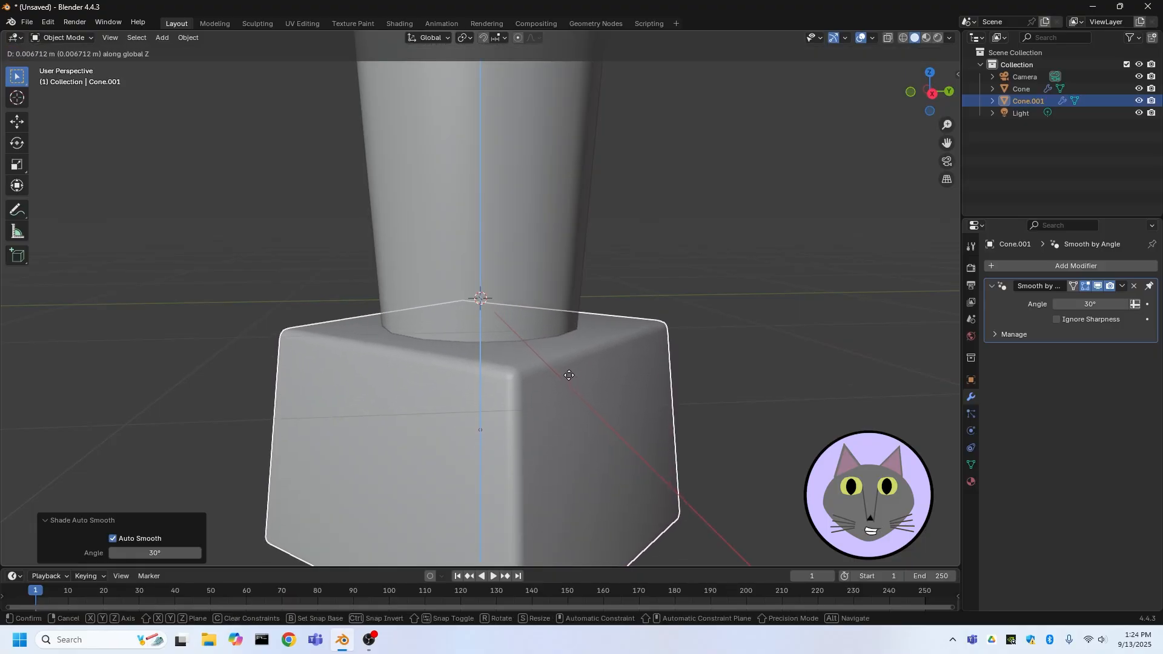
click(557, 376)
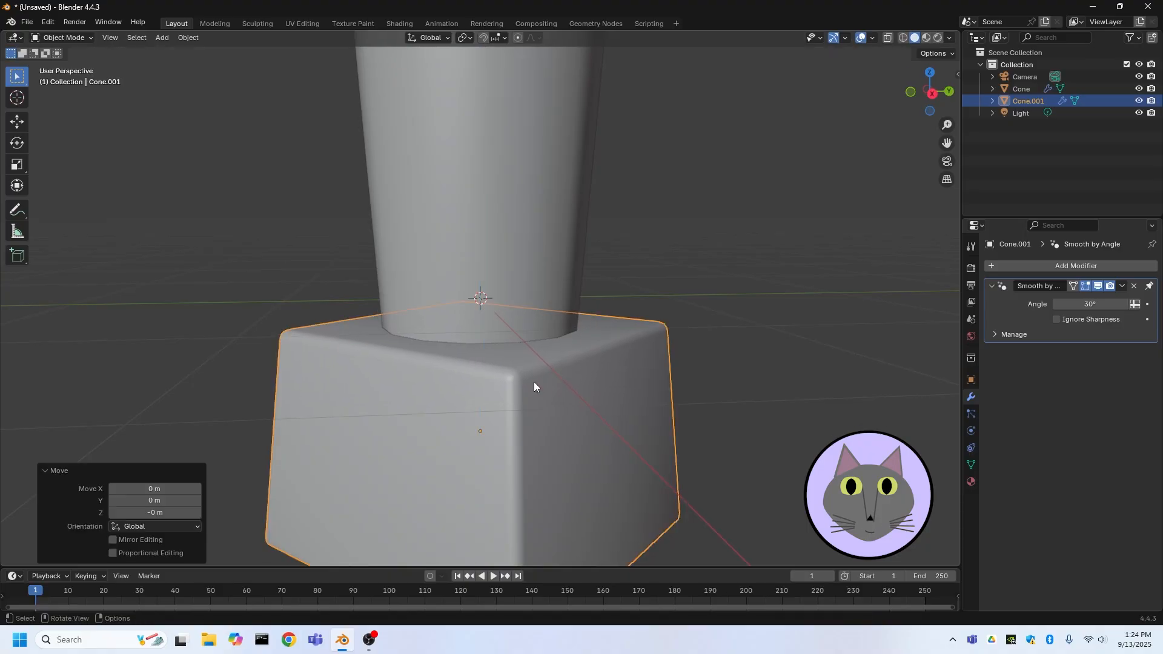
Rotate the pedestal 45° about the Z axis so its sides align with the axes
scroll(534, 382, down, 3)
middle_drag(533, 381, 480, 224)
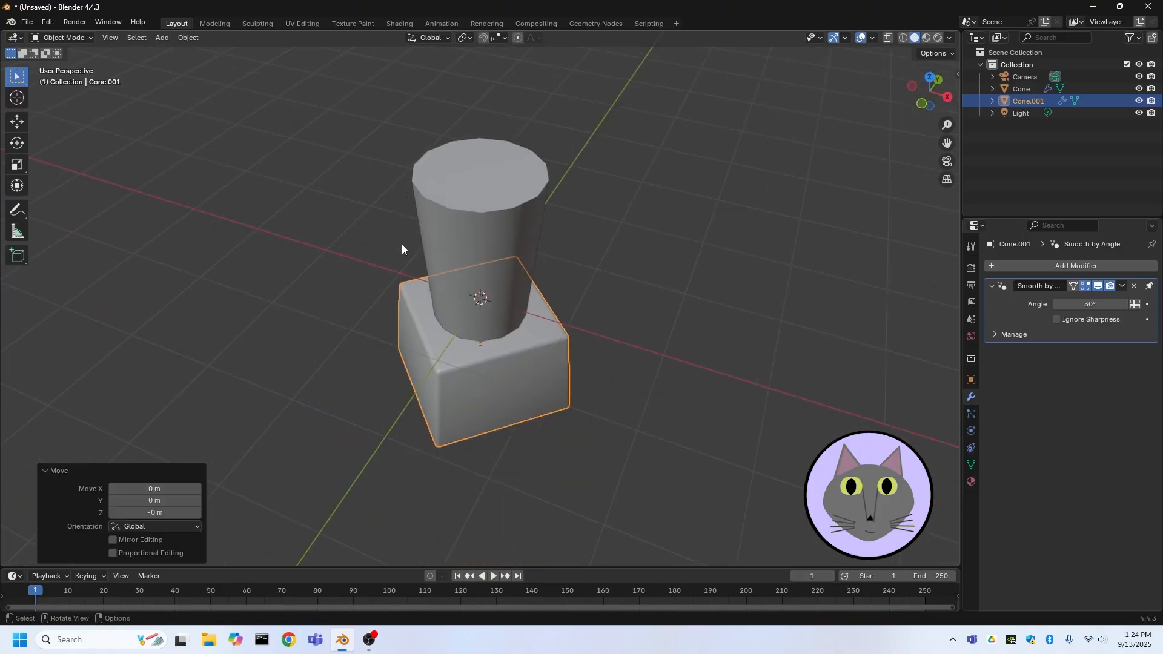
middle_drag(416, 286, 434, 260)
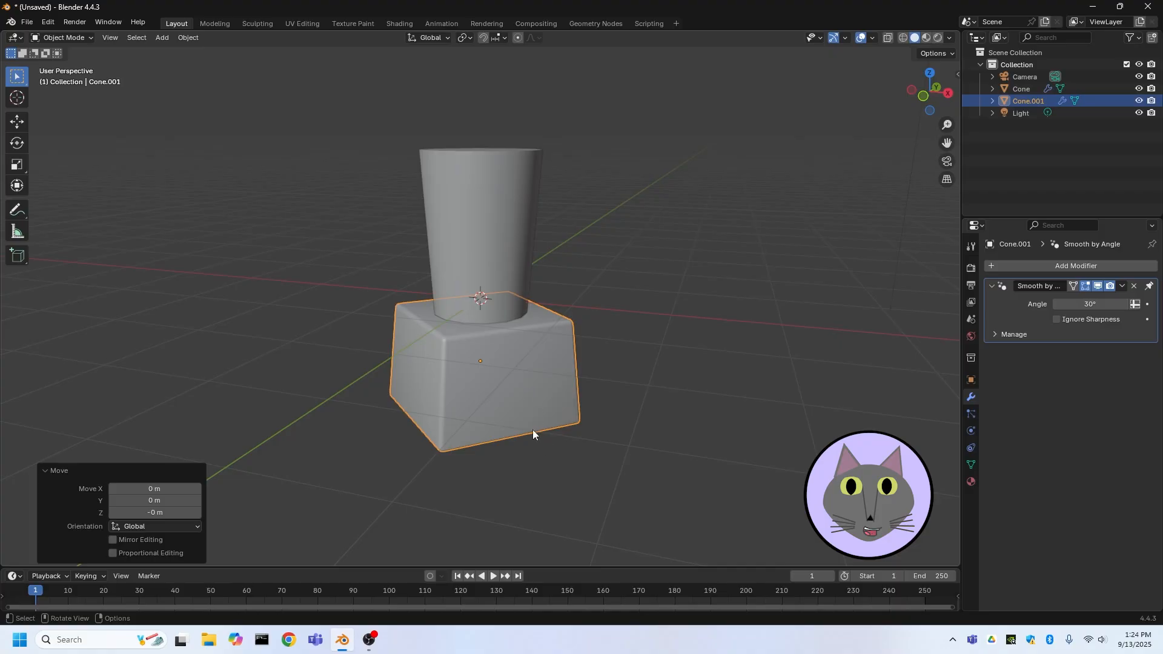
middle_drag(779, 278, 615, 284)
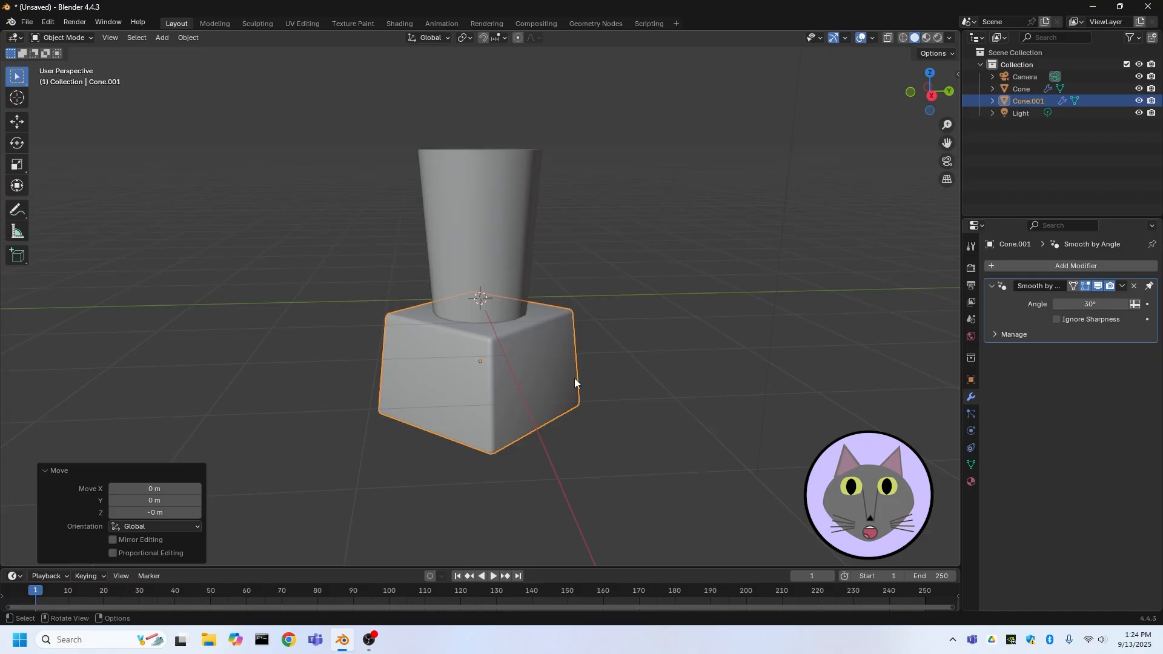
middle_drag(576, 381, 573, 412)
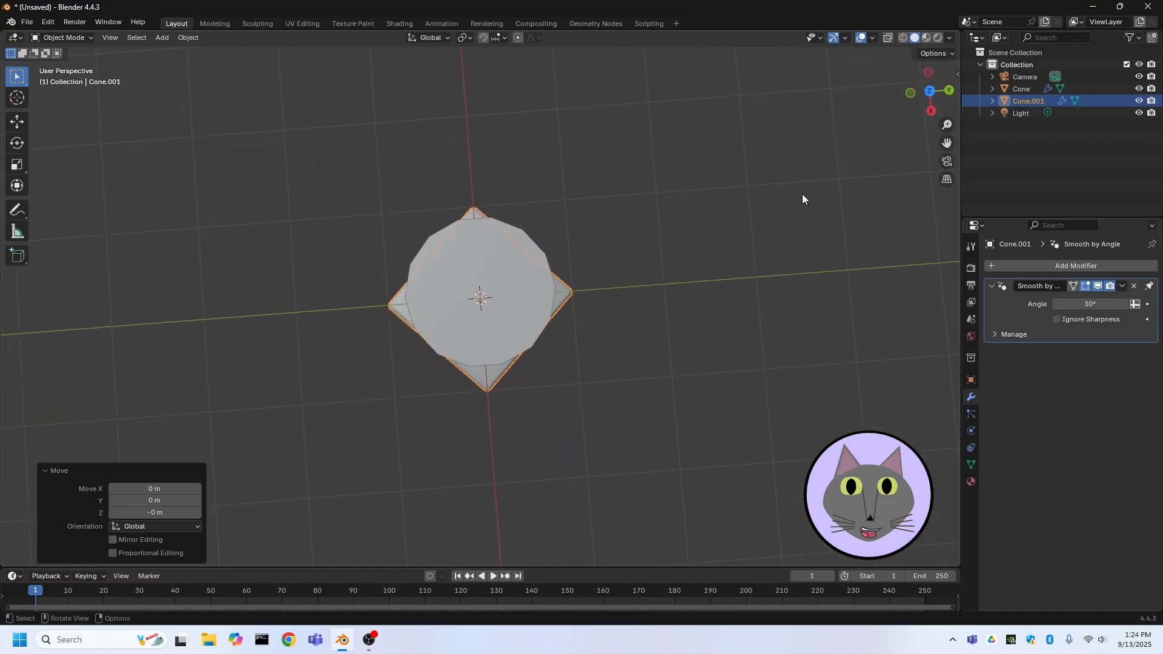
click(929, 91)
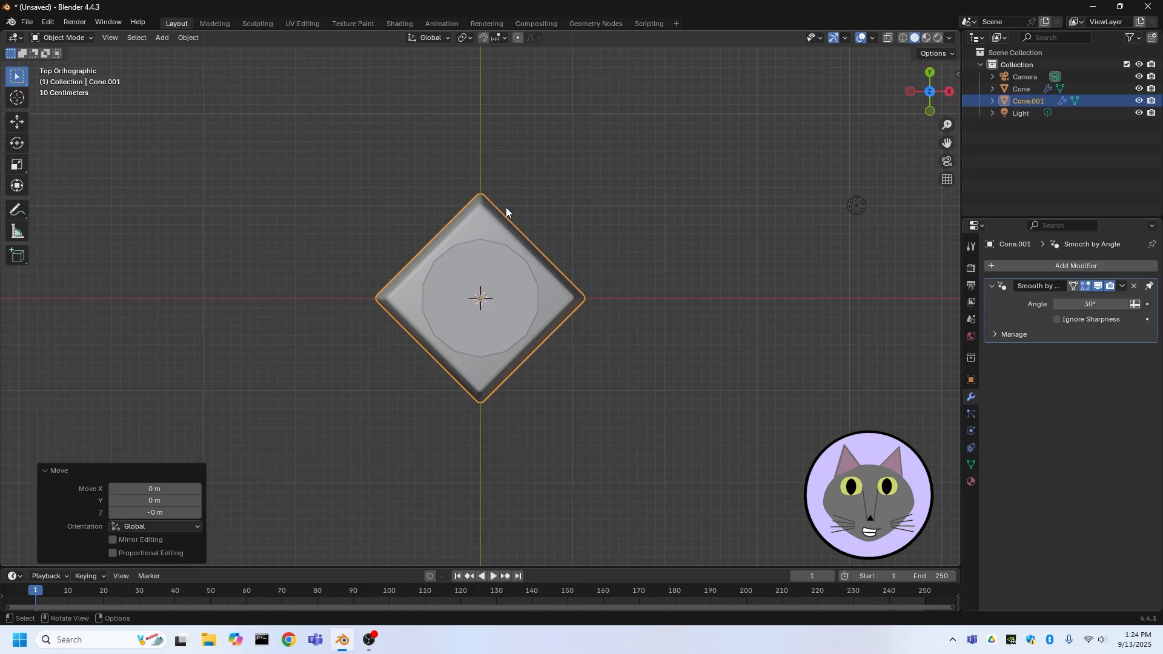
middle_drag(504, 355, 501, 362)
middle_drag(570, 355, 519, 339)
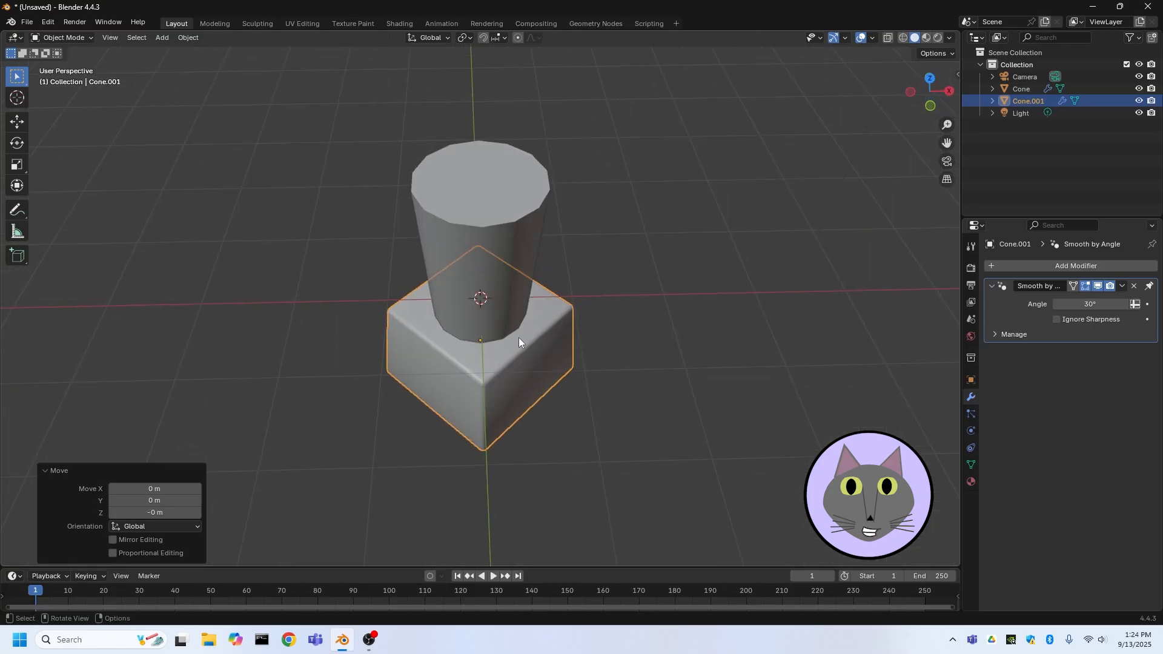
click(547, 343)
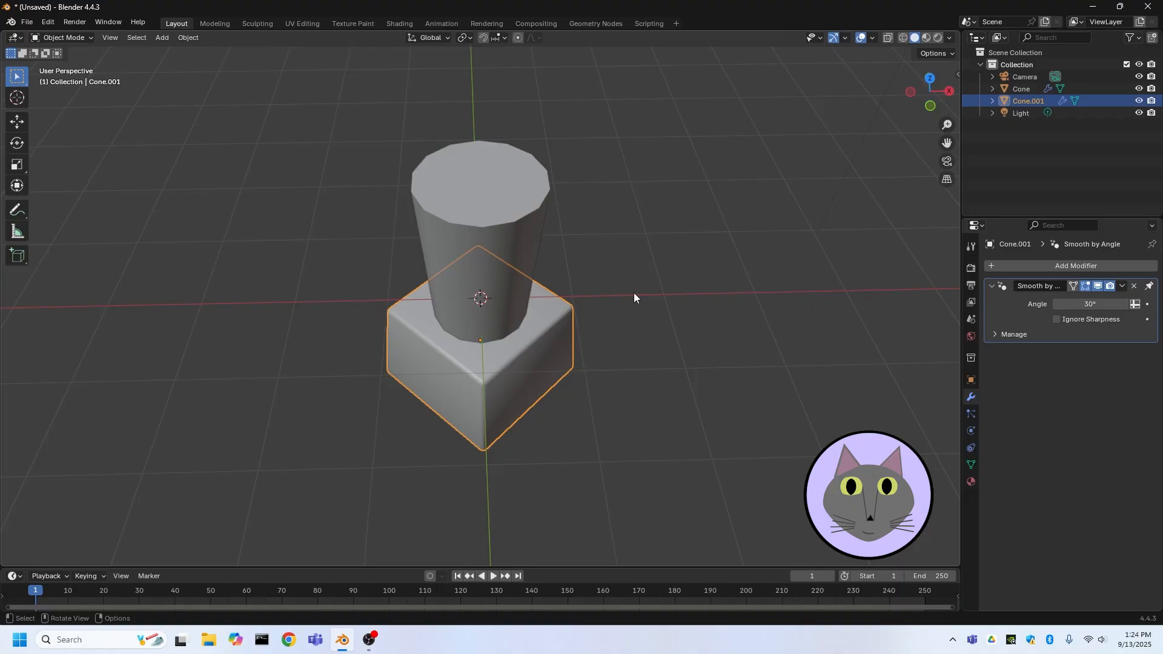
key(r)
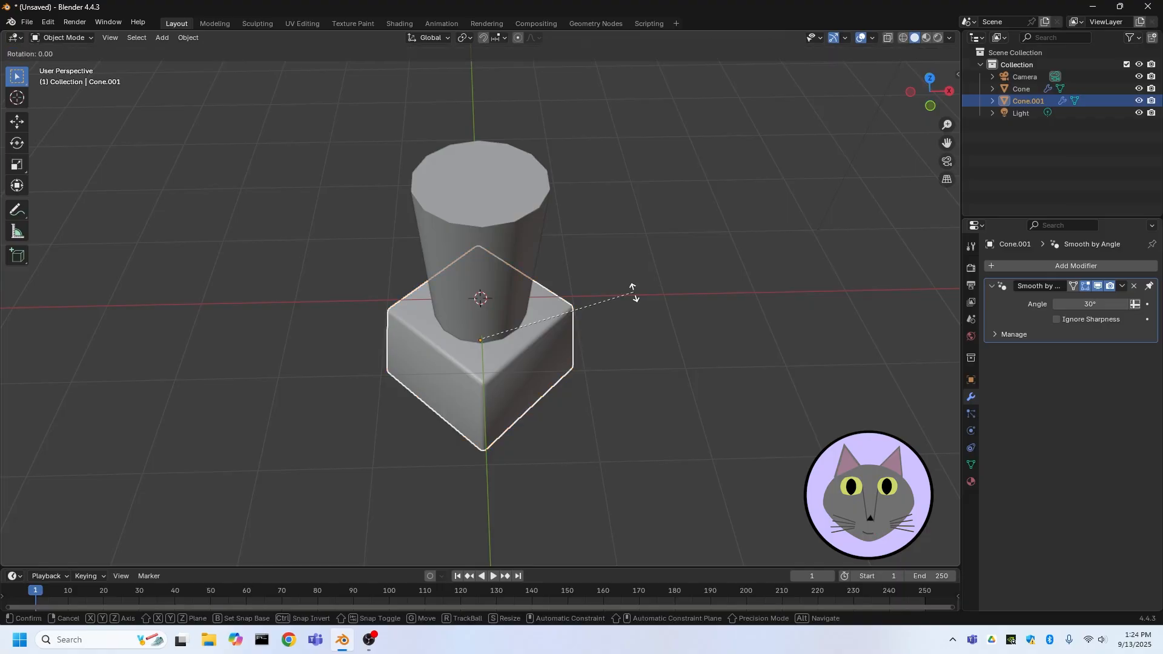
text(z45)
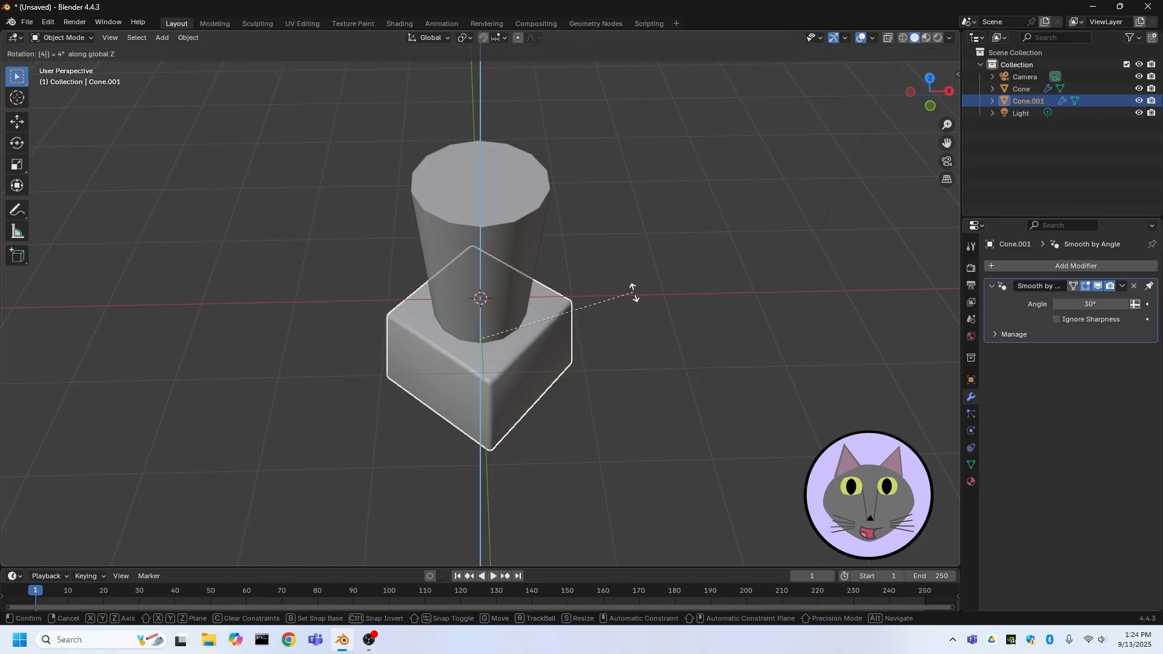
key(Return)
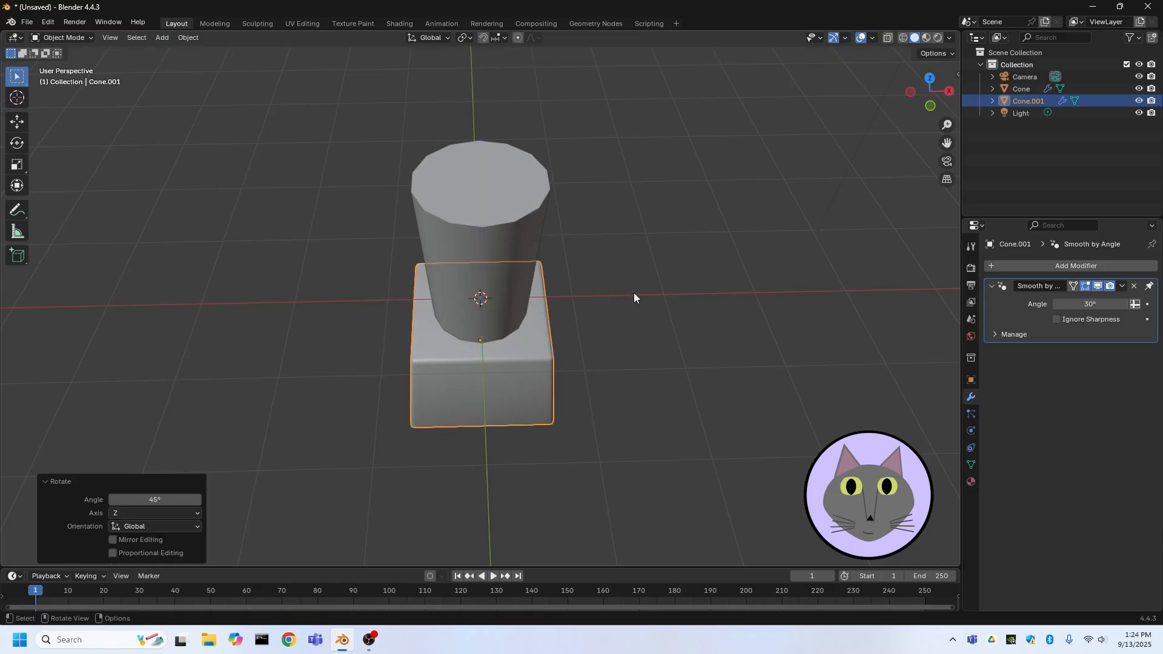
click(634, 293)
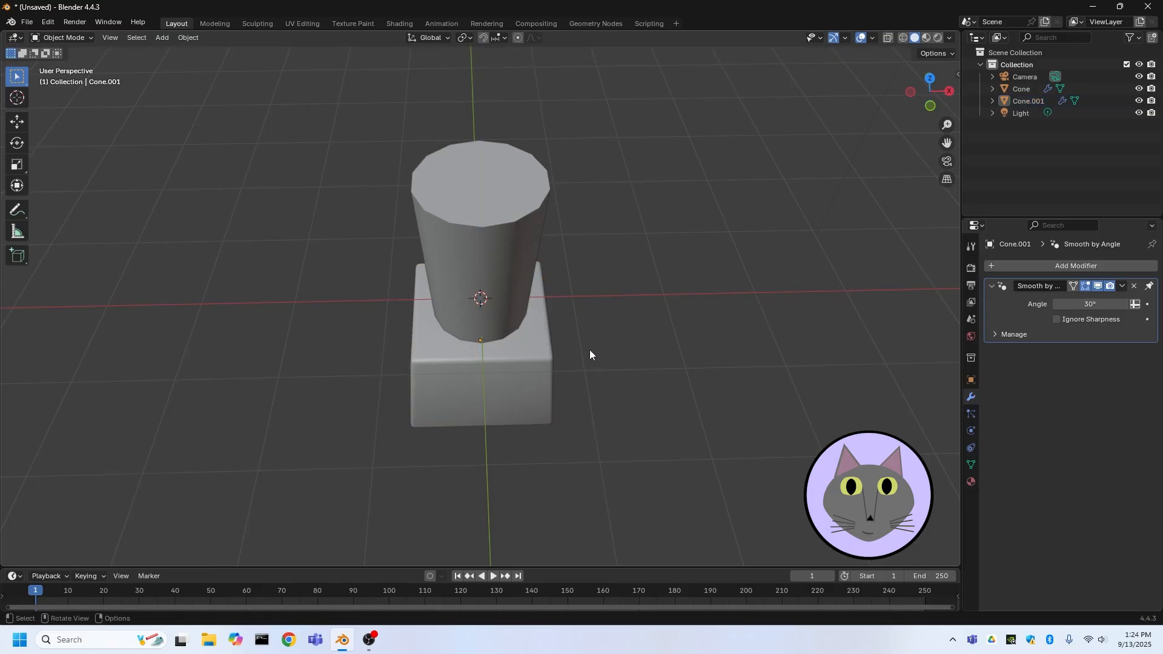
Switch the scene's render engine to Cycles
middle_drag(536, 333, 534, 278)
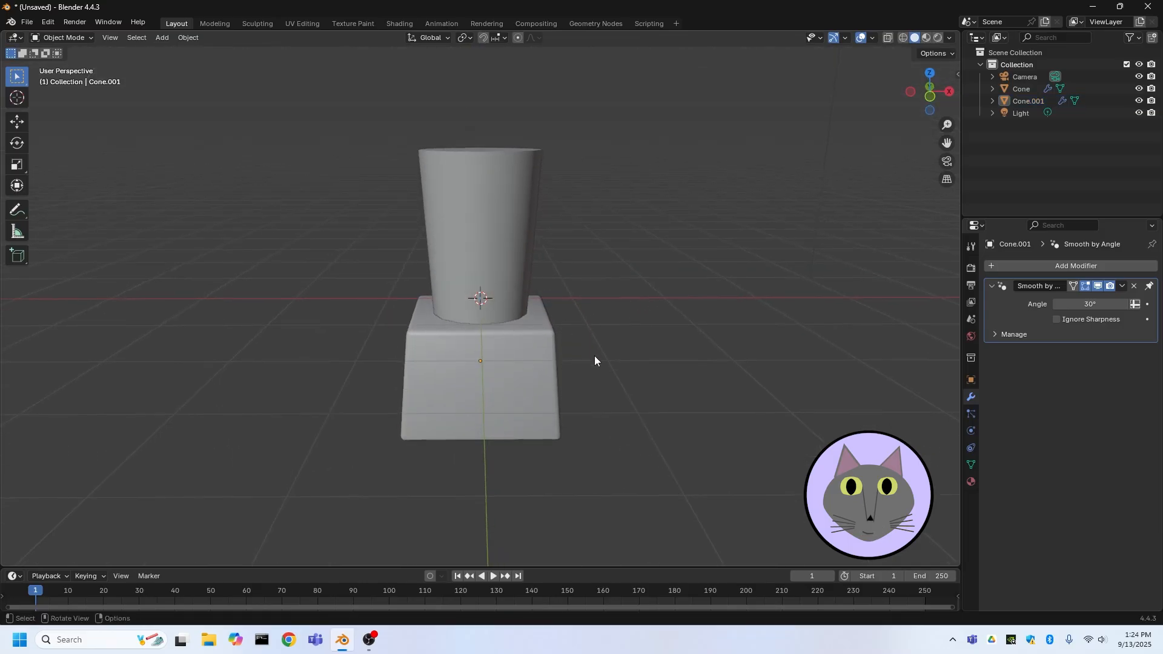
middle_drag(594, 355, 420, 219)
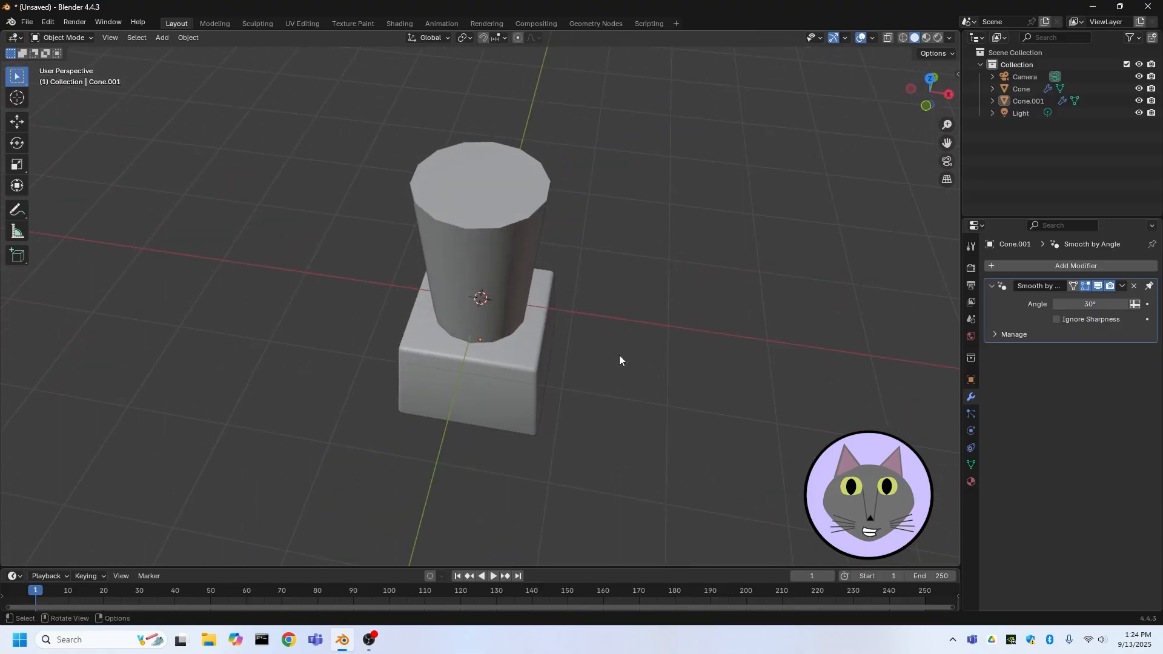
click(971, 268)
click(1089, 268)
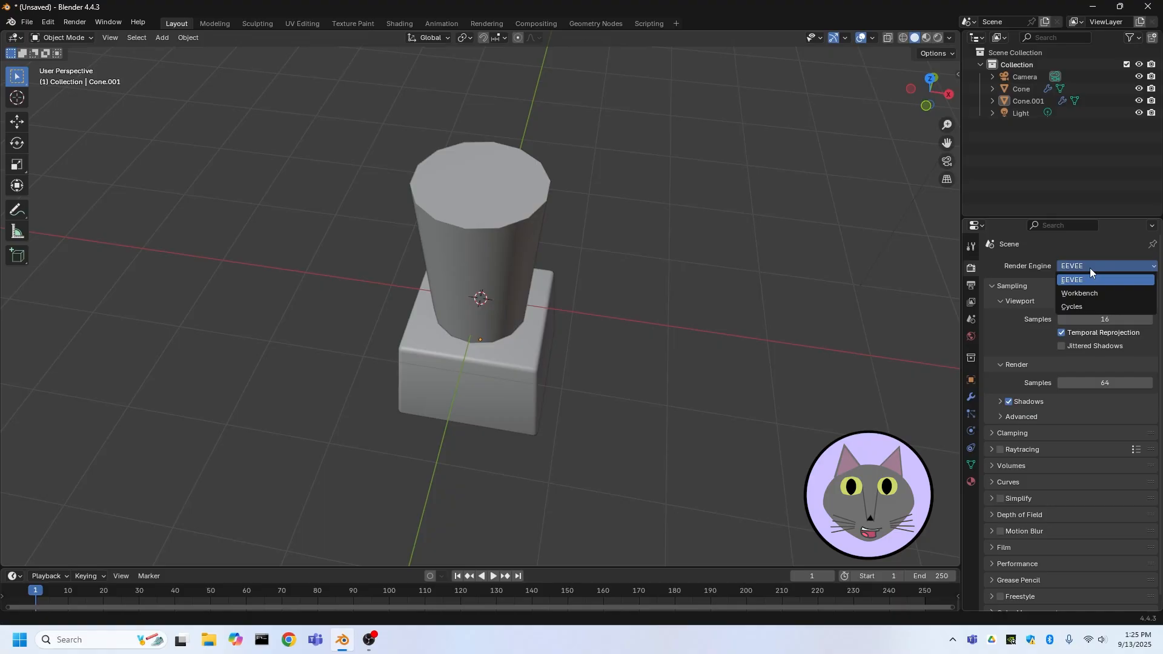
click(1073, 309)
Select both cones and move them up about 1.29 m along the Z axis
middle_drag(824, 351, 620, 324)
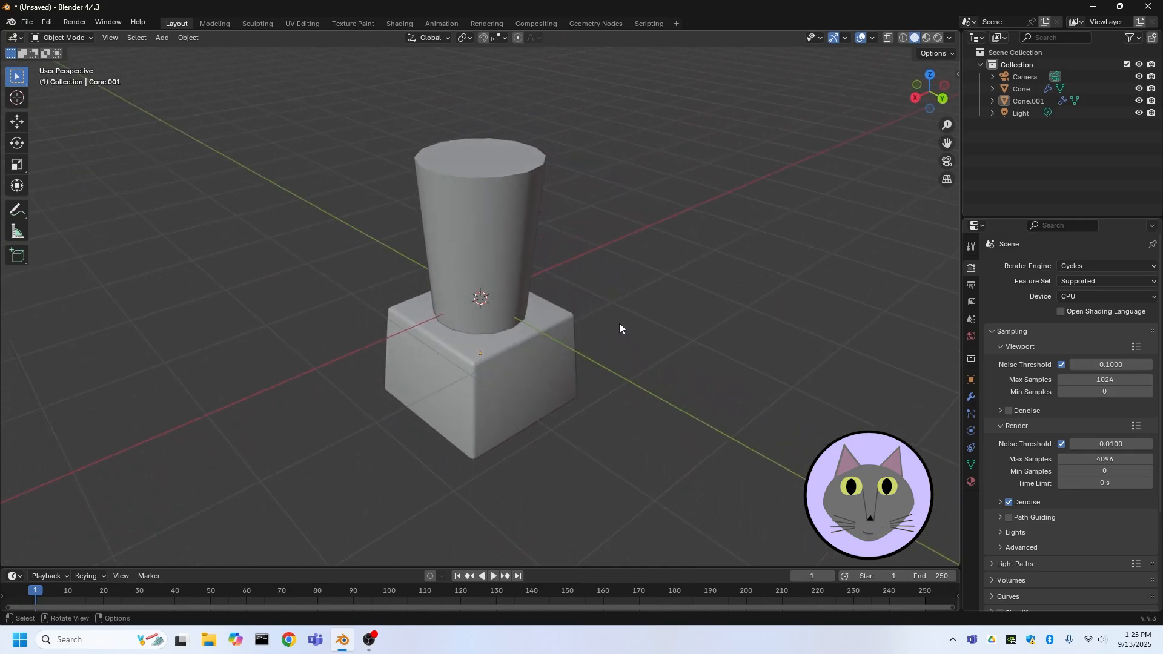
click(431, 181)
shift+click(441, 347)
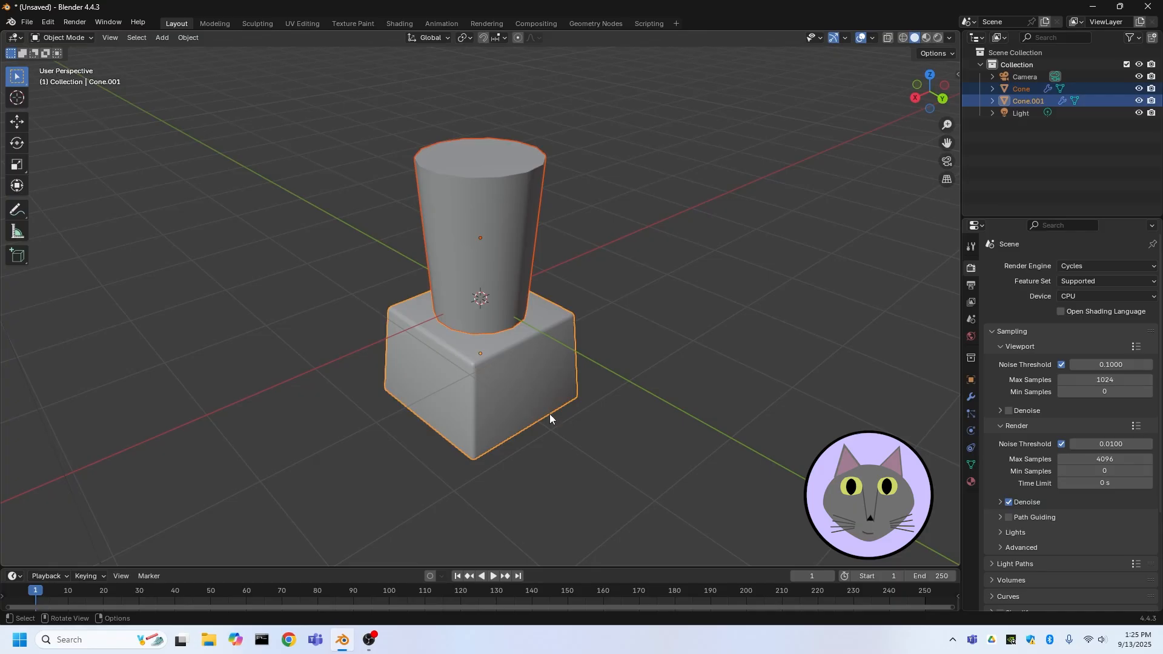
middle_drag(569, 438, 586, 399)
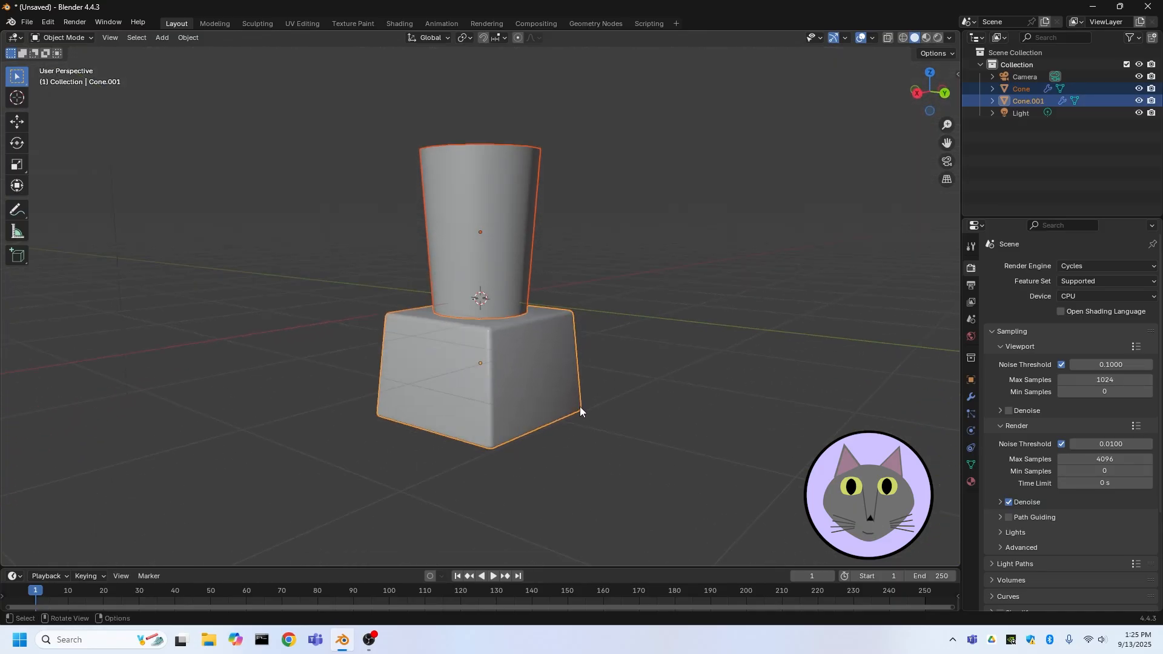
key(g)
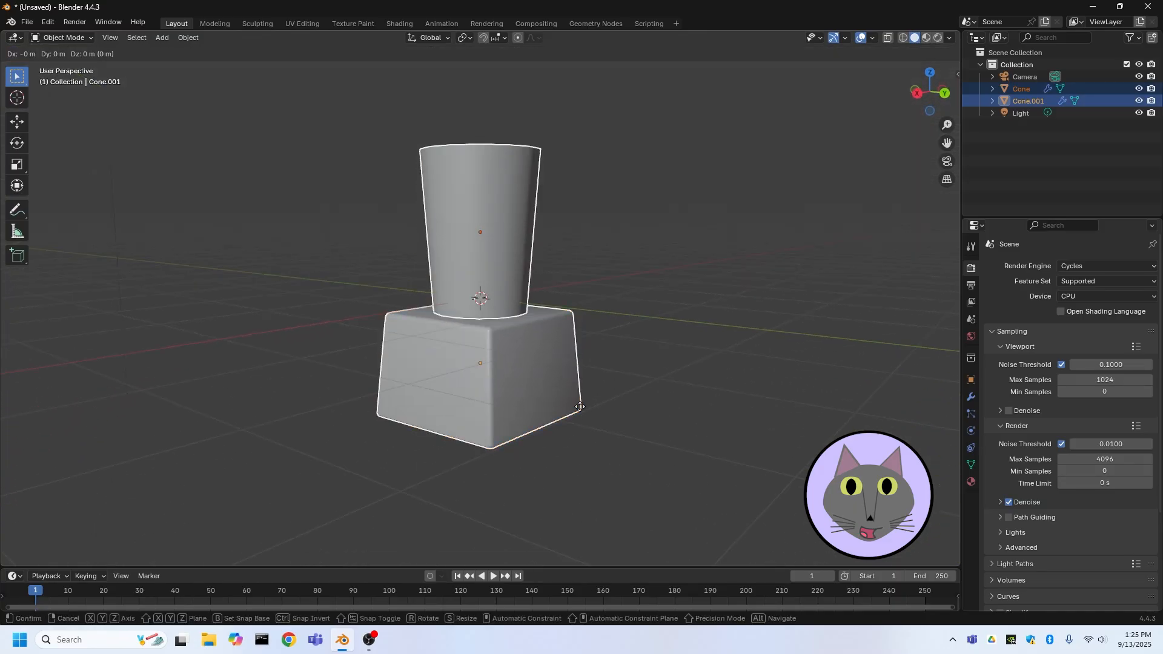
key(z)
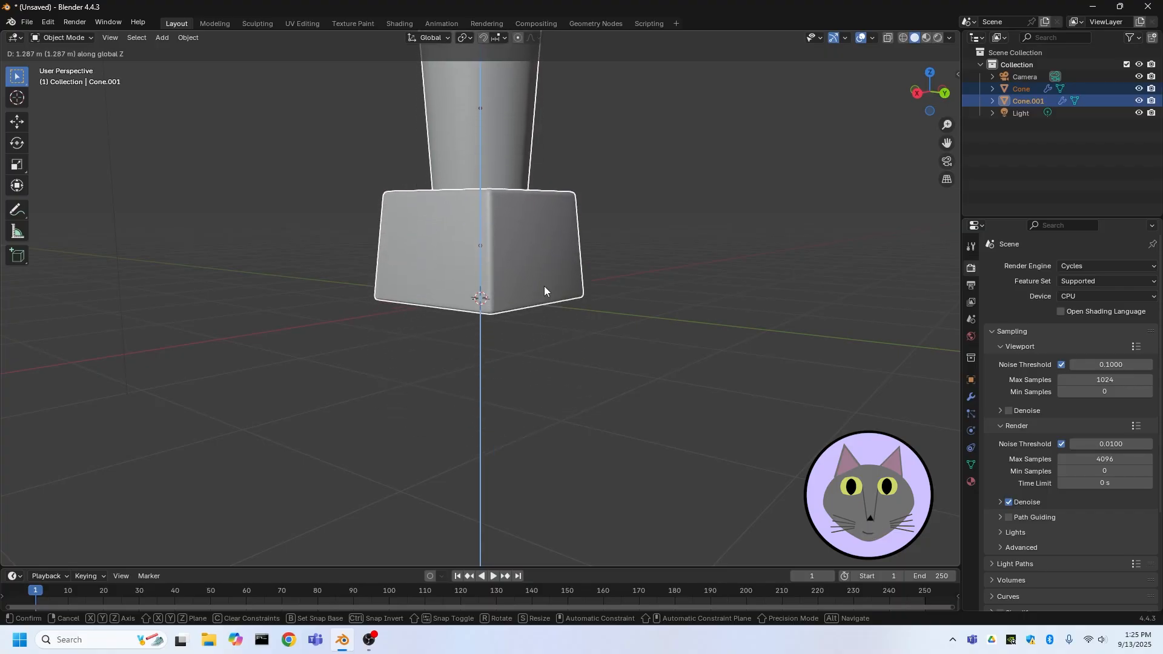
click(544, 286)
middle_drag(545, 286, 632, 395)
scroll(633, 395, down, 3)
click(597, 347)
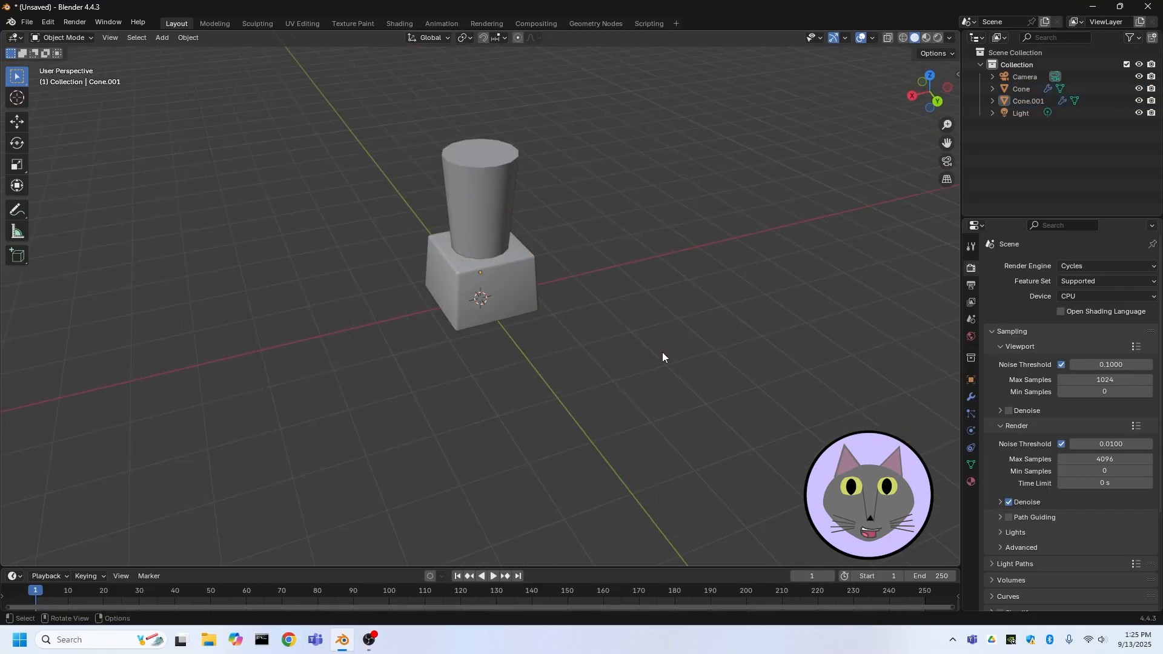
Add a plane mesh and scale it up about 5.2 times to form the ground
key(shift+a)
mouse_move(665, 377)
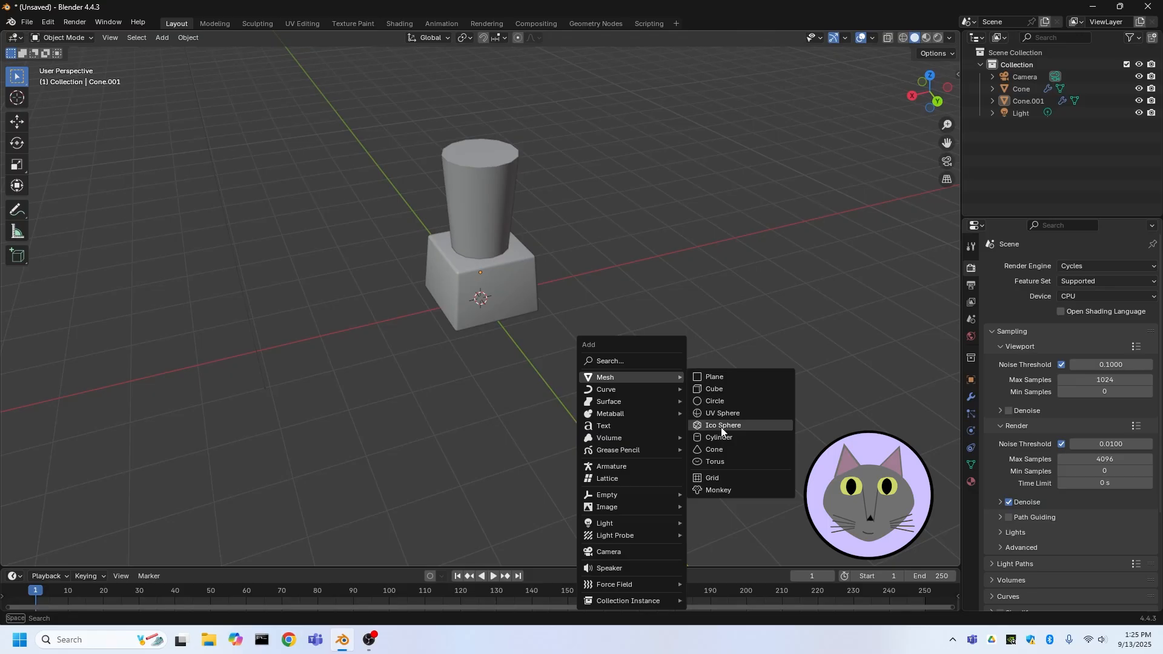
click(718, 376)
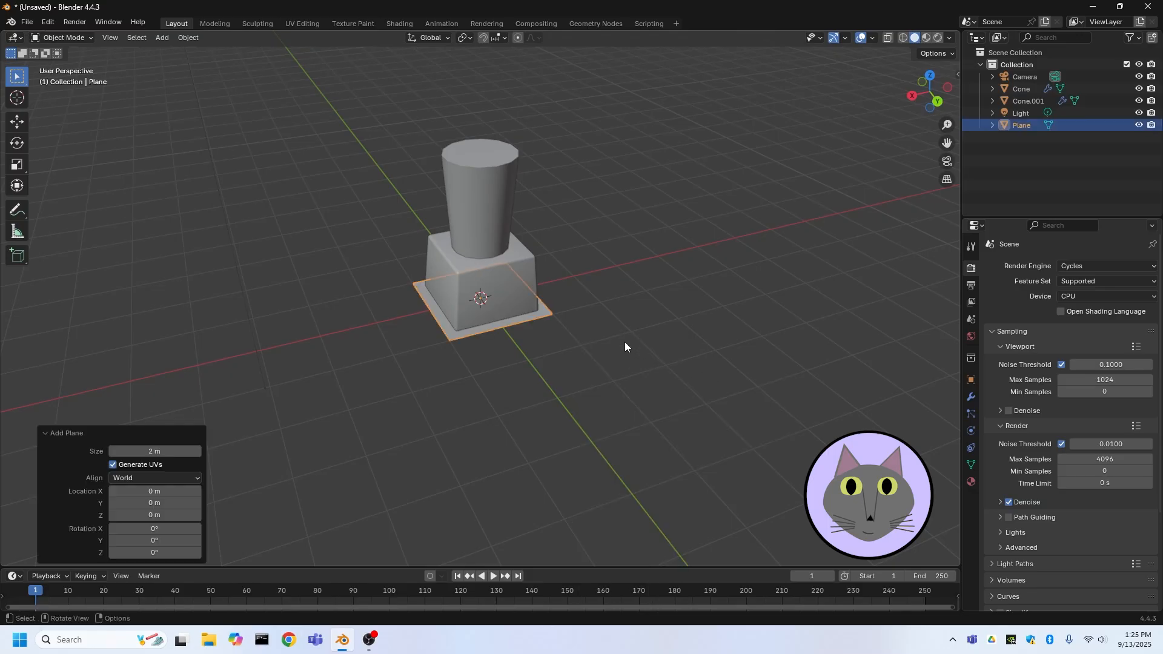
key(s)
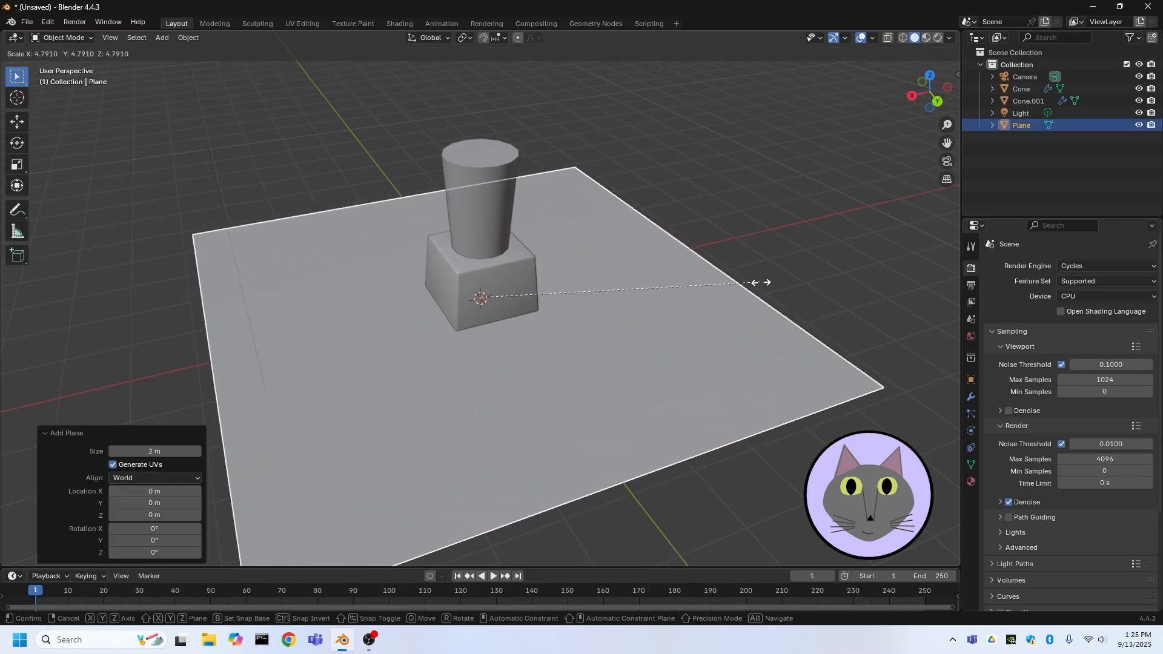
click(781, 276)
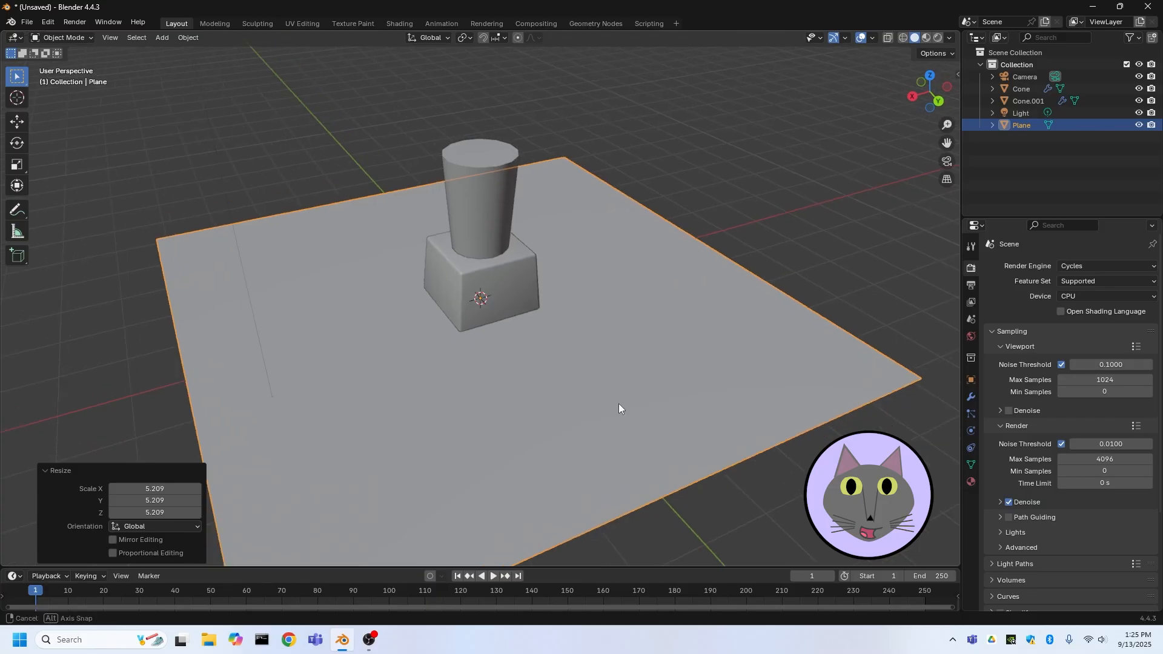
Copy and paste the plane to create a duplicate
middle_drag(619, 403, 699, 335)
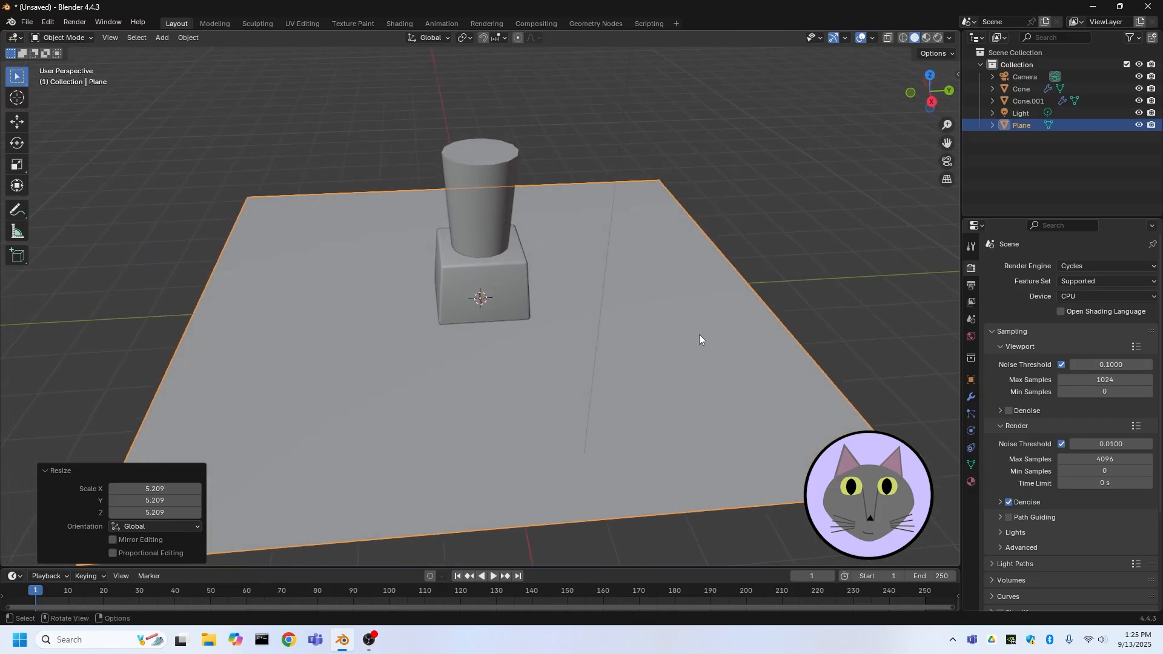
key(ctrl+c)
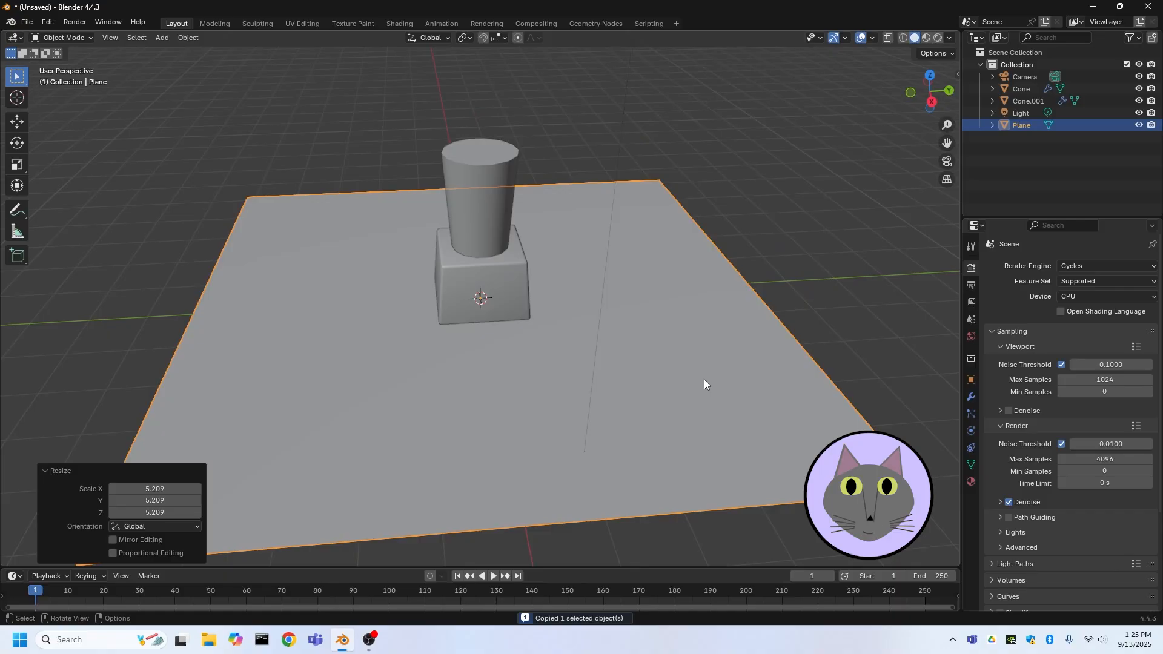
key(ctrl+v)
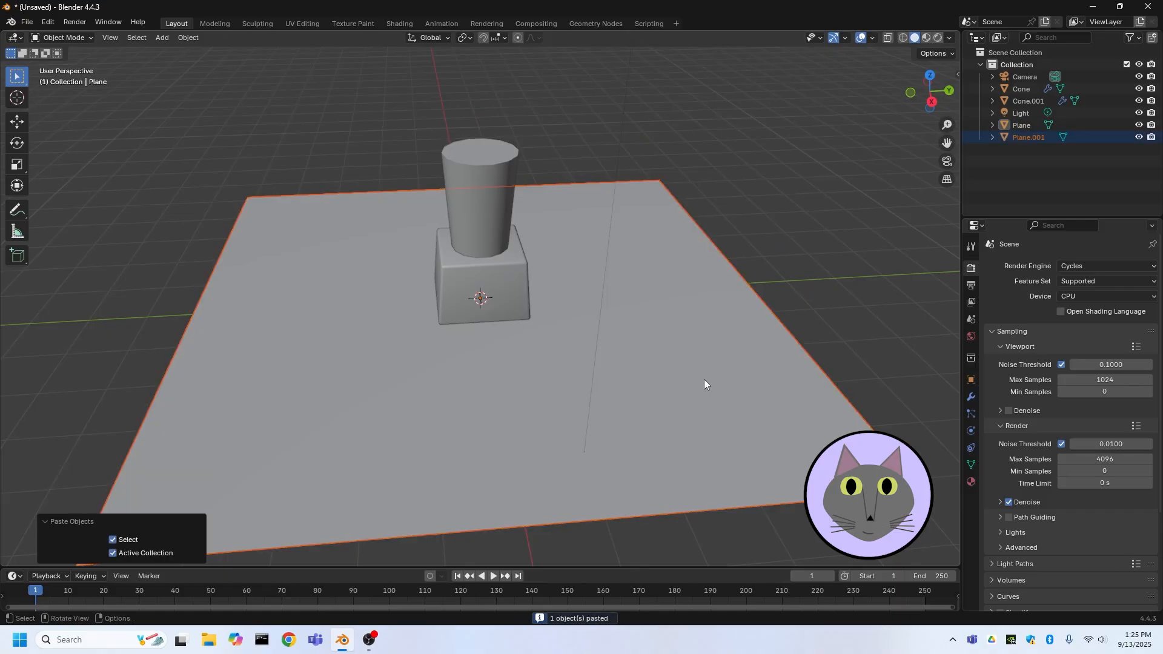
Move the duplicate plane about 6.5 m along the Y axis
click(931, 74)
scroll(736, 357, down, 3)
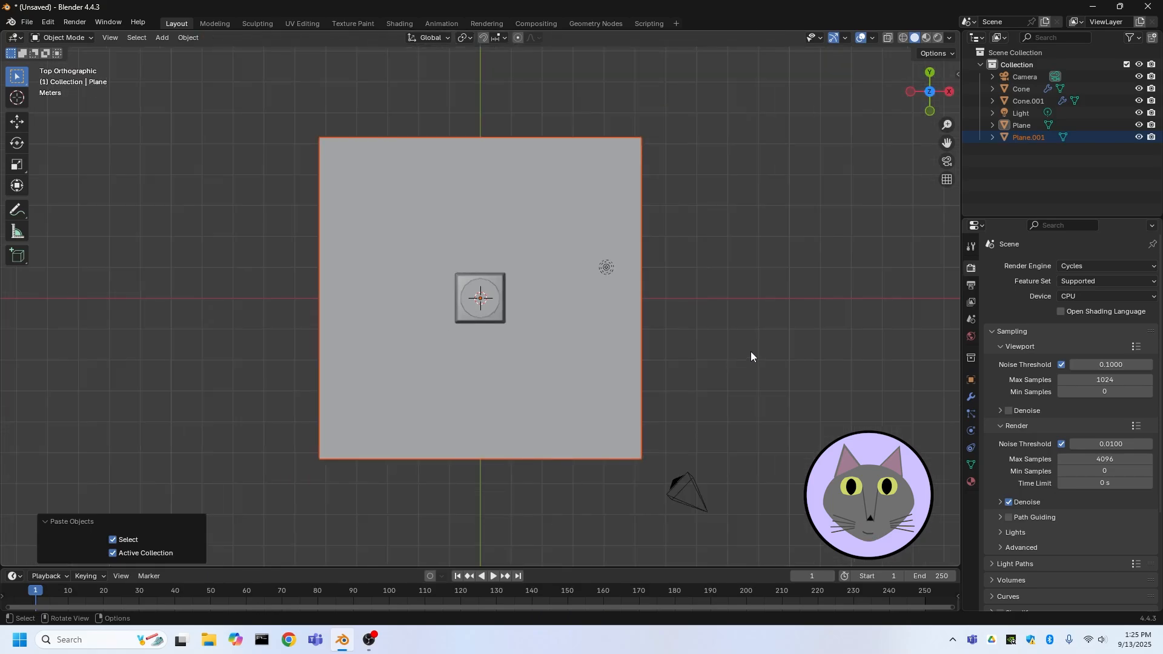
key(g)
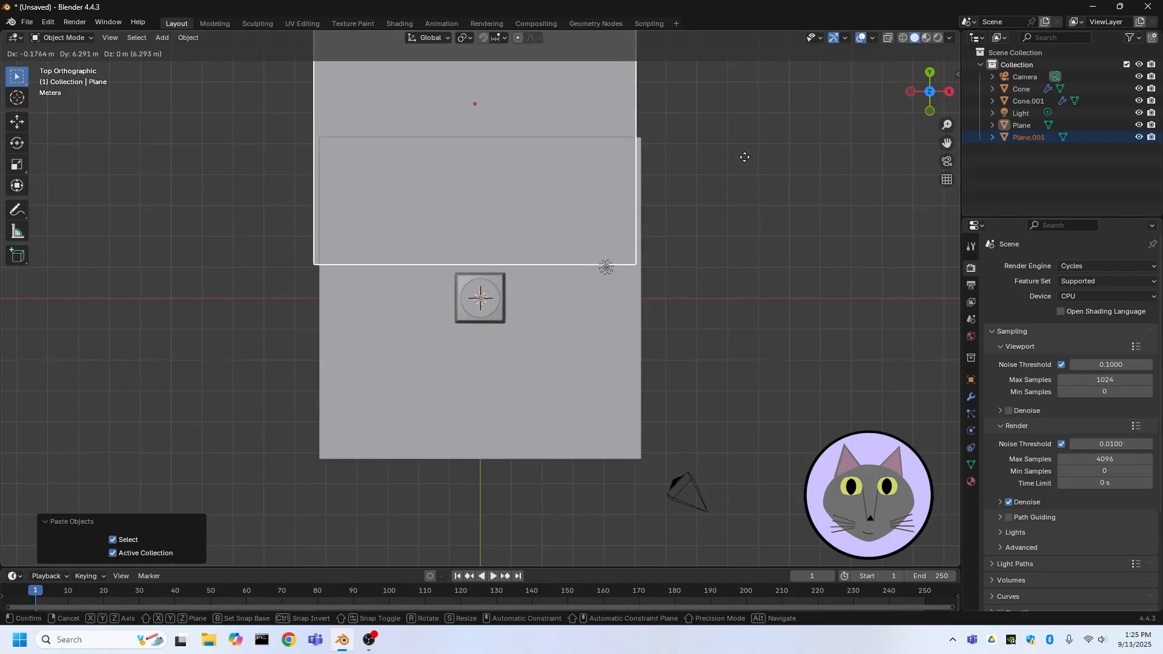
click(750, 150)
Rotate the duplicate plane 45° about the X axis
middle_drag(716, 301, 714, 220)
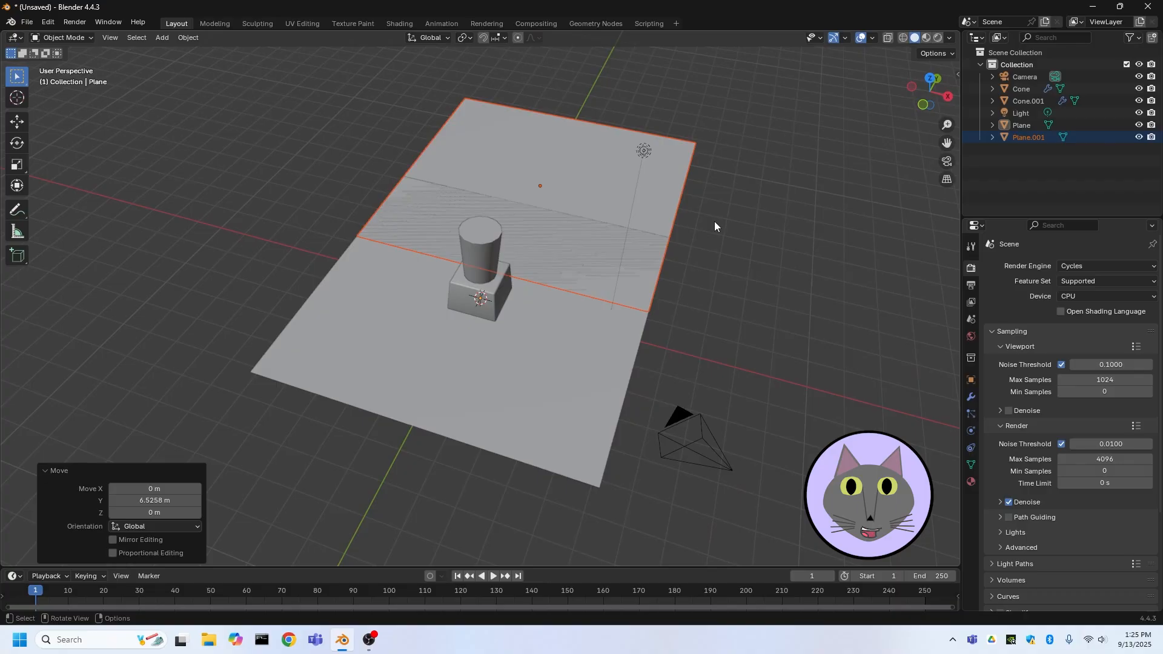
key(r)
text(x)
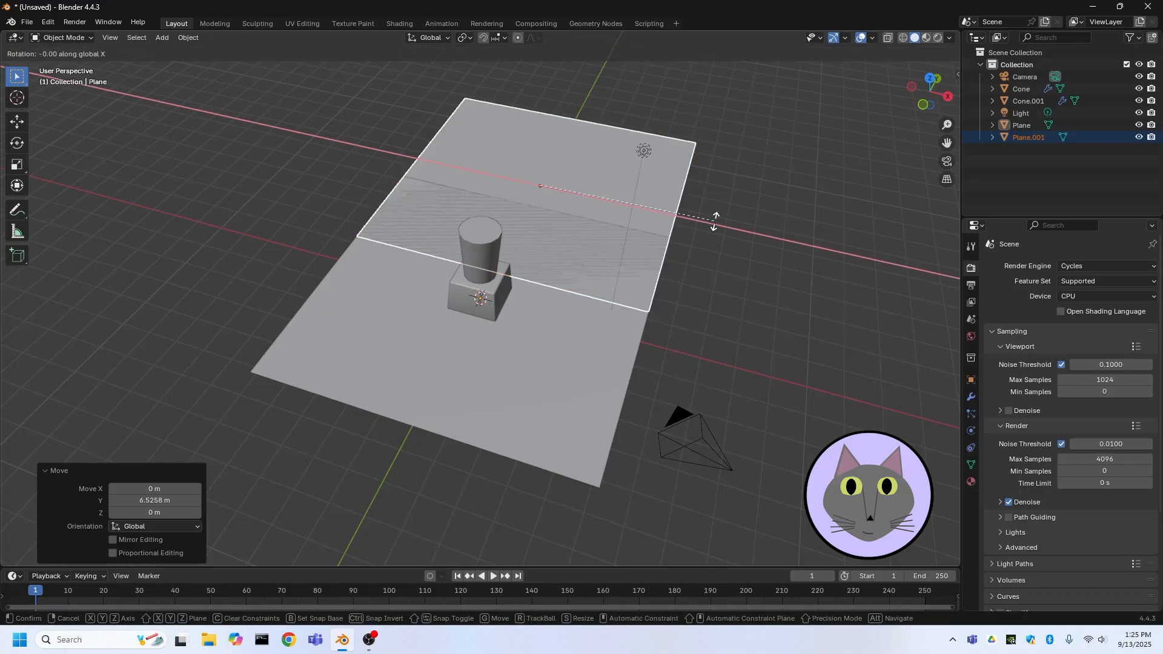
text(45)
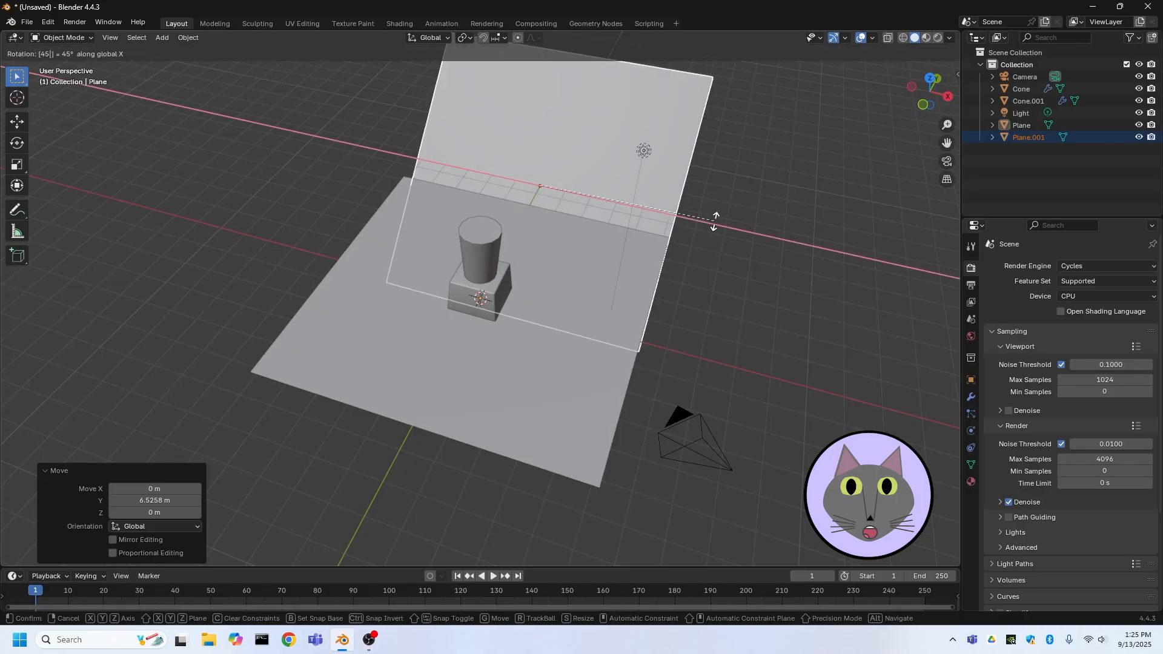
key(Return)
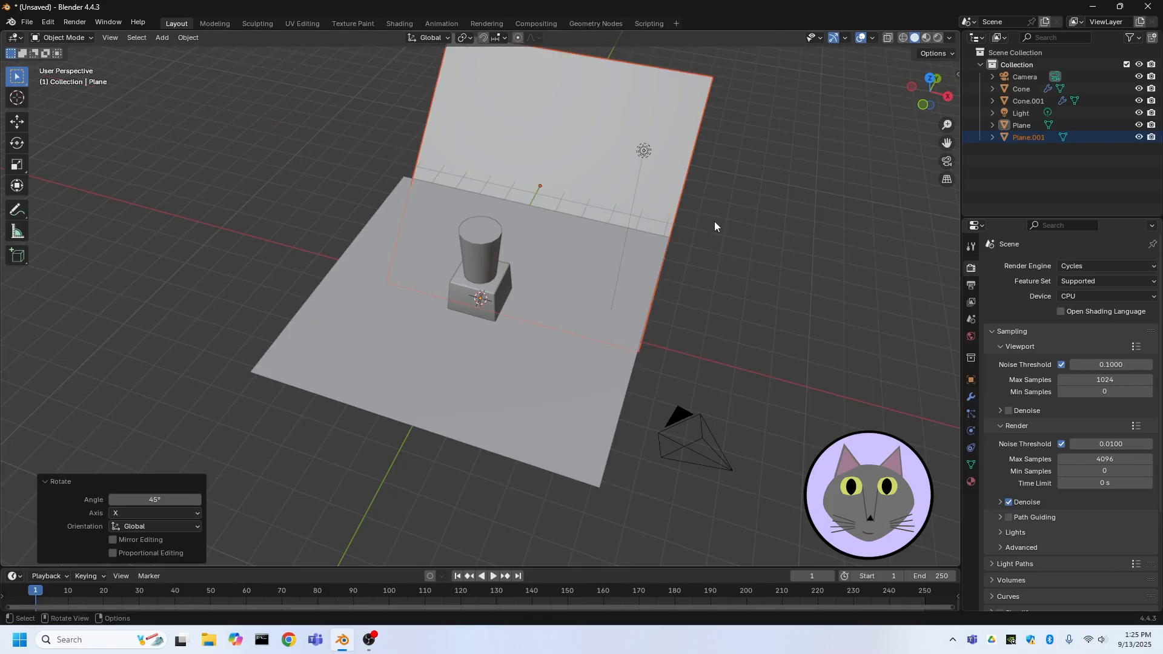
Move the tilted plane about 0.48 m in X, −1.77 m in Y and 1.13 m up to form a backdrop
middle_drag(728, 282, 752, 410)
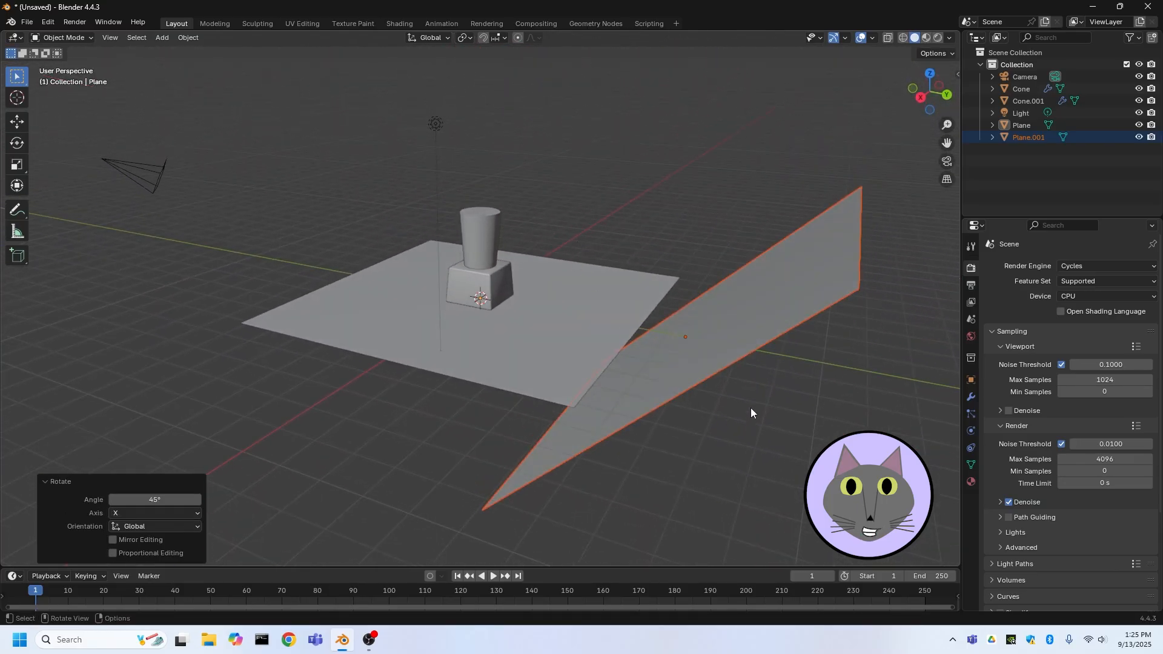
key(g)
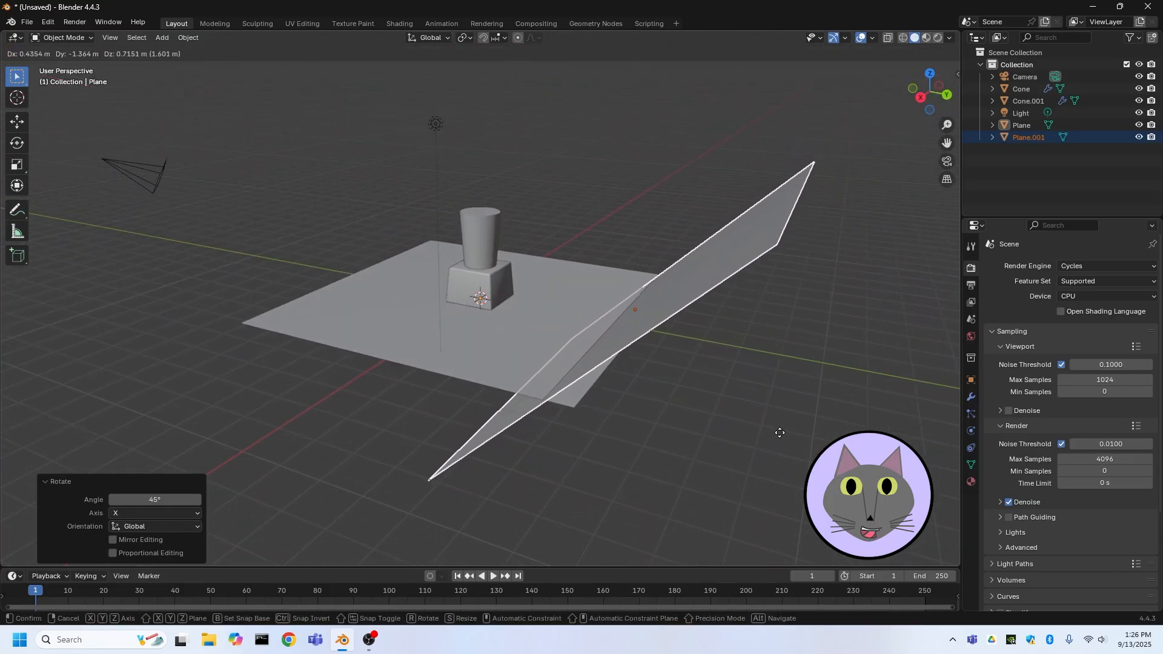
click(768, 419)
Select both planes and scale them up by about 2.035
middle_drag(470, 421, 606, 446)
scroll(678, 382, up, 3)
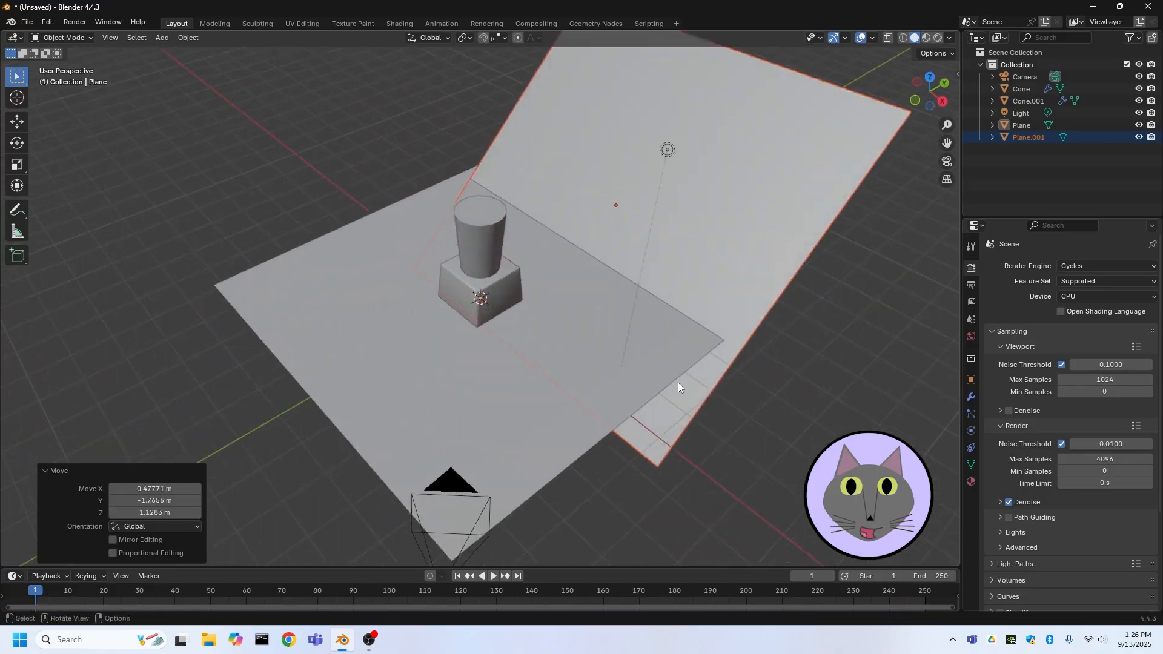
middle_drag(695, 359, 190, 306)
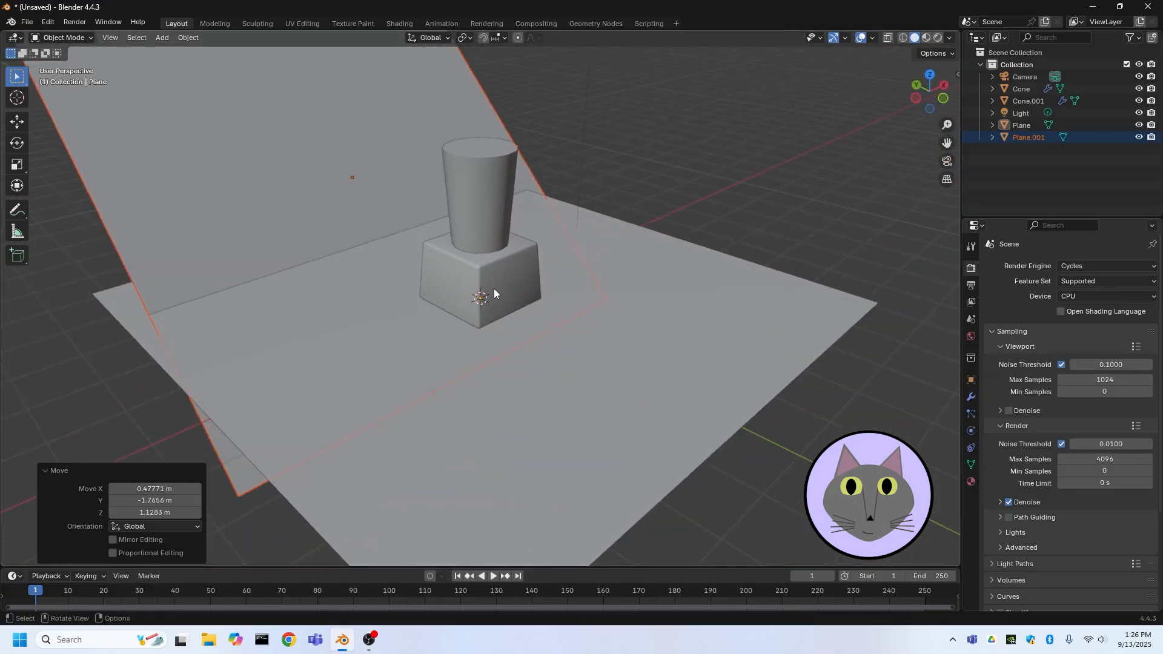
scroll(711, 242, up, 2)
middle_drag(712, 237, 611, 279)
scroll(615, 288, down, 6)
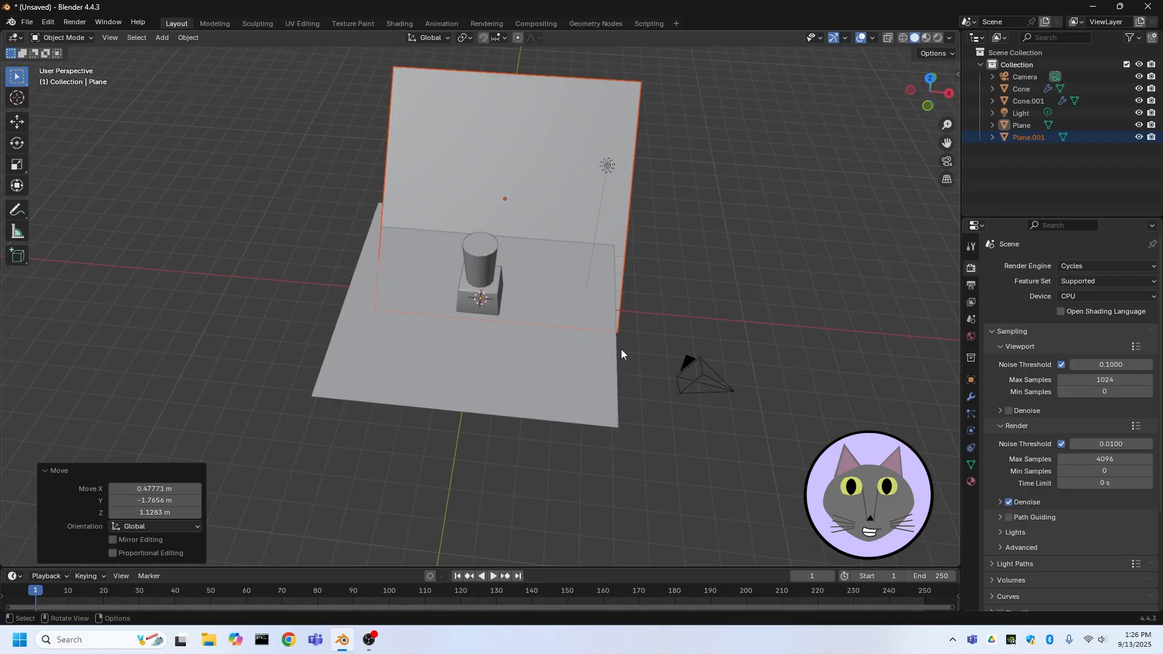
shift+click(583, 373)
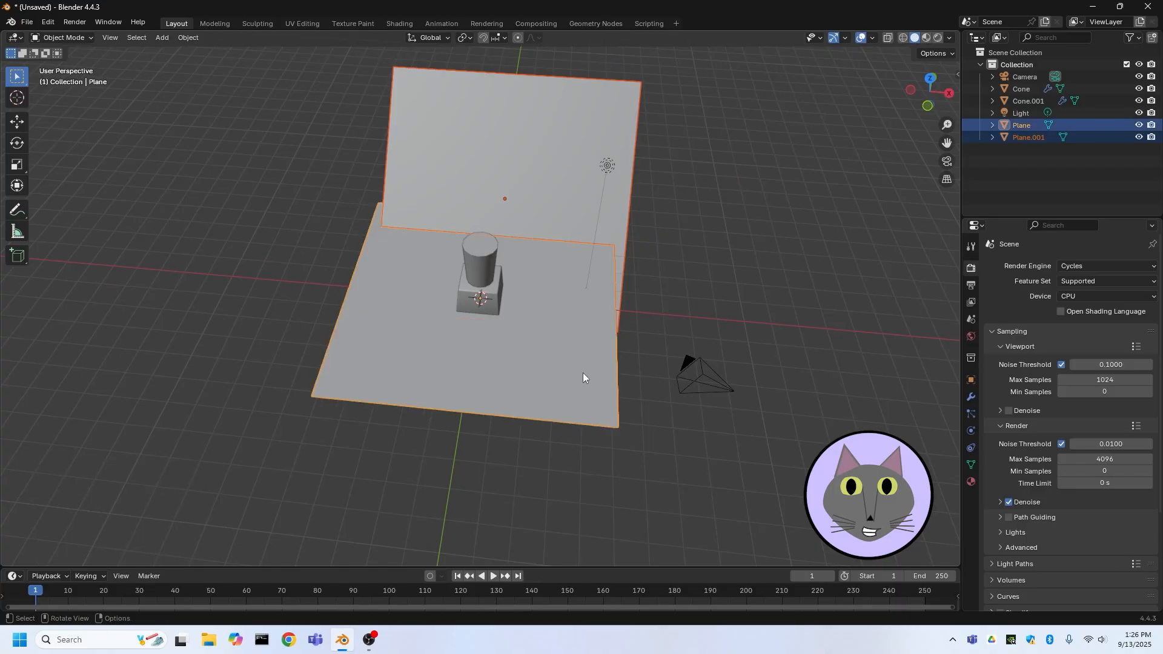
key(s)
click(774, 340)
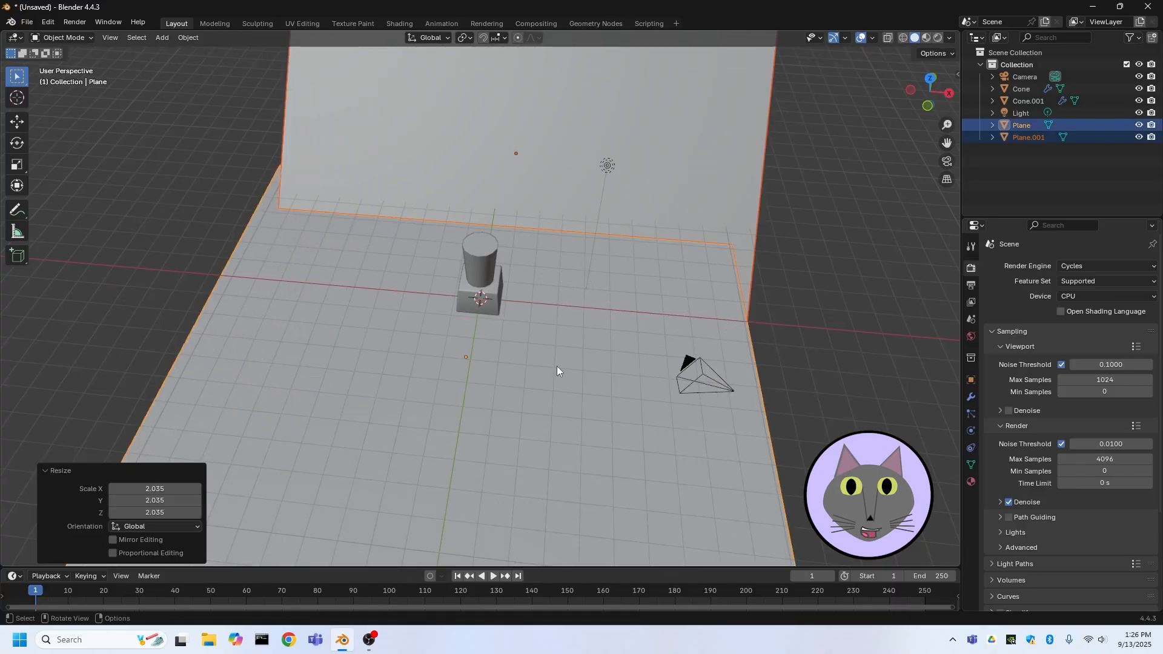
Deselect everything and switch the viewport to rendered shading
scroll(409, 295, up, 4)
scroll(431, 312, down, 2)
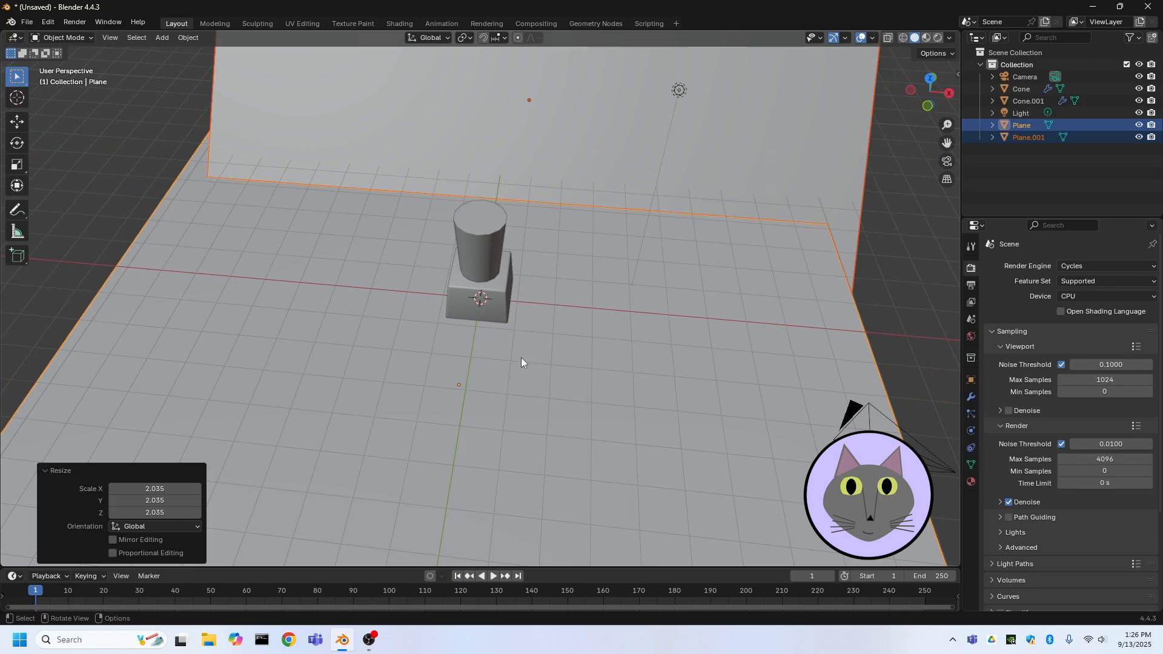
middle_drag(521, 362, 585, 279)
click(810, 111)
scroll(653, 377, down, 4)
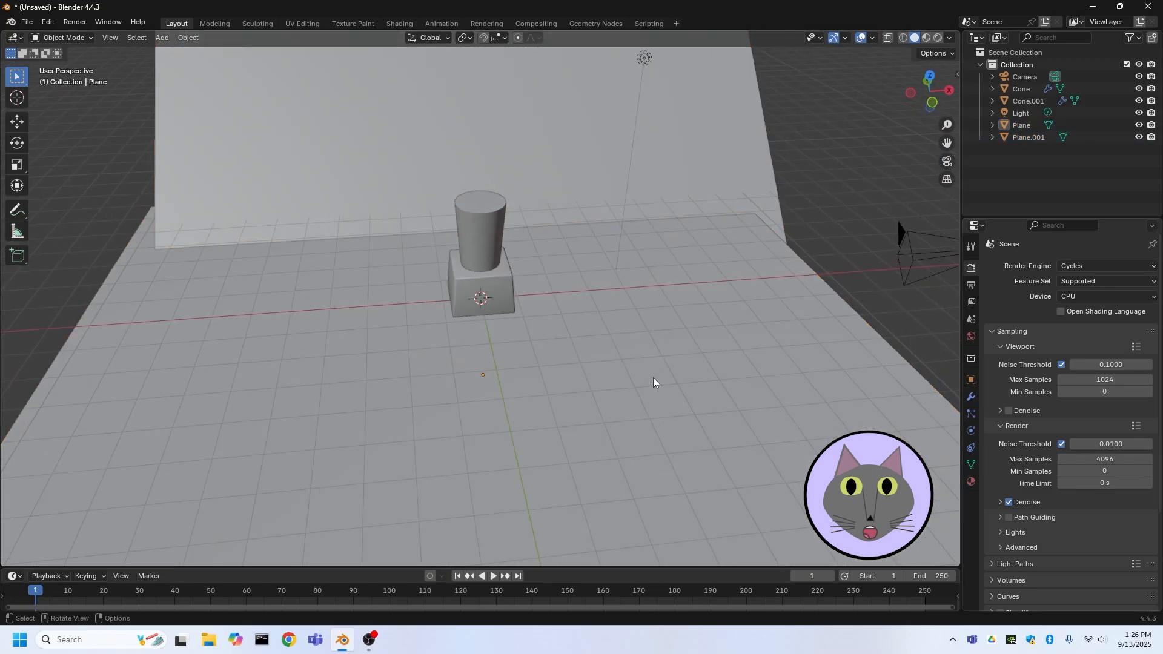
click(939, 38)
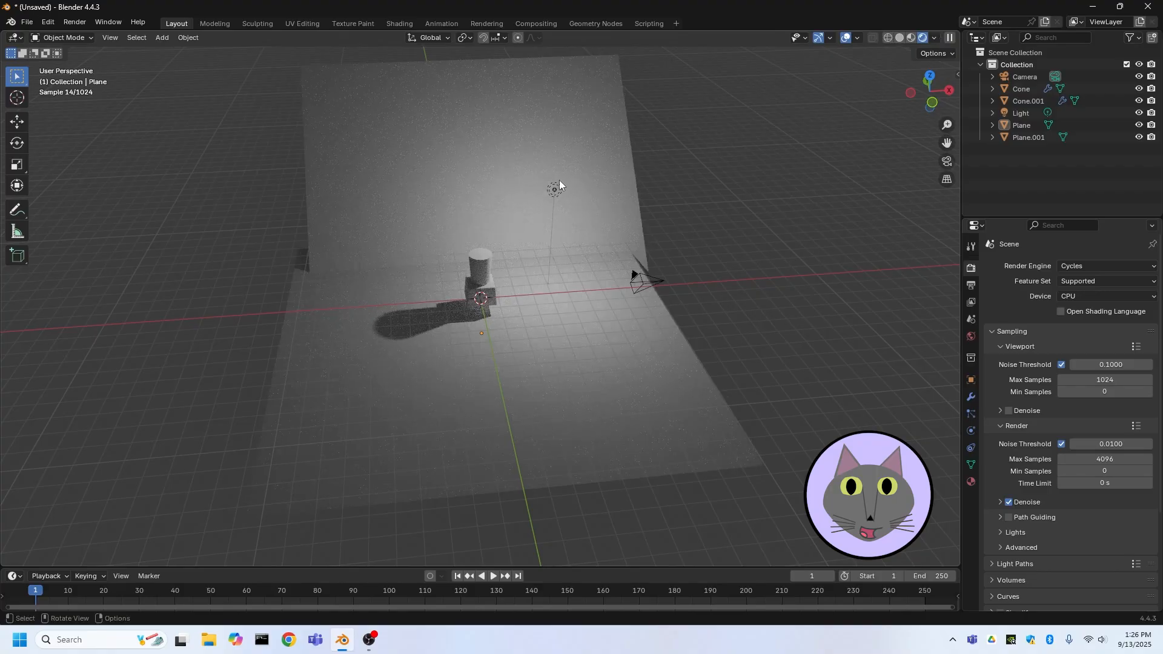
Select the existing point light and delete it
scroll(560, 177, up, 5)
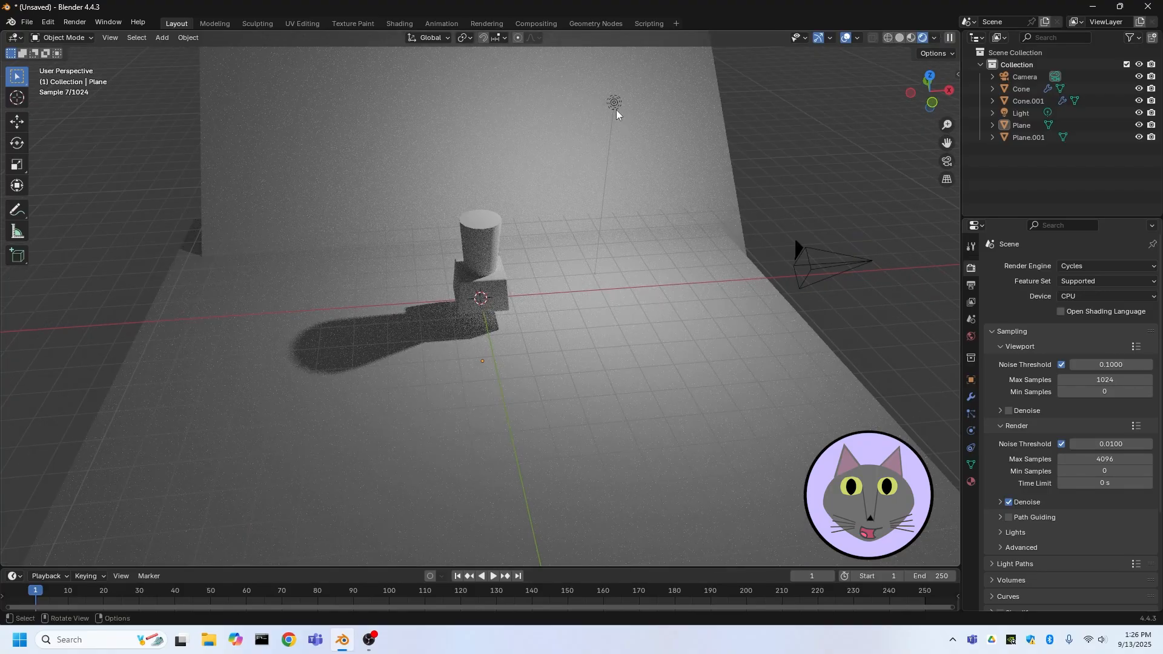
click(614, 104)
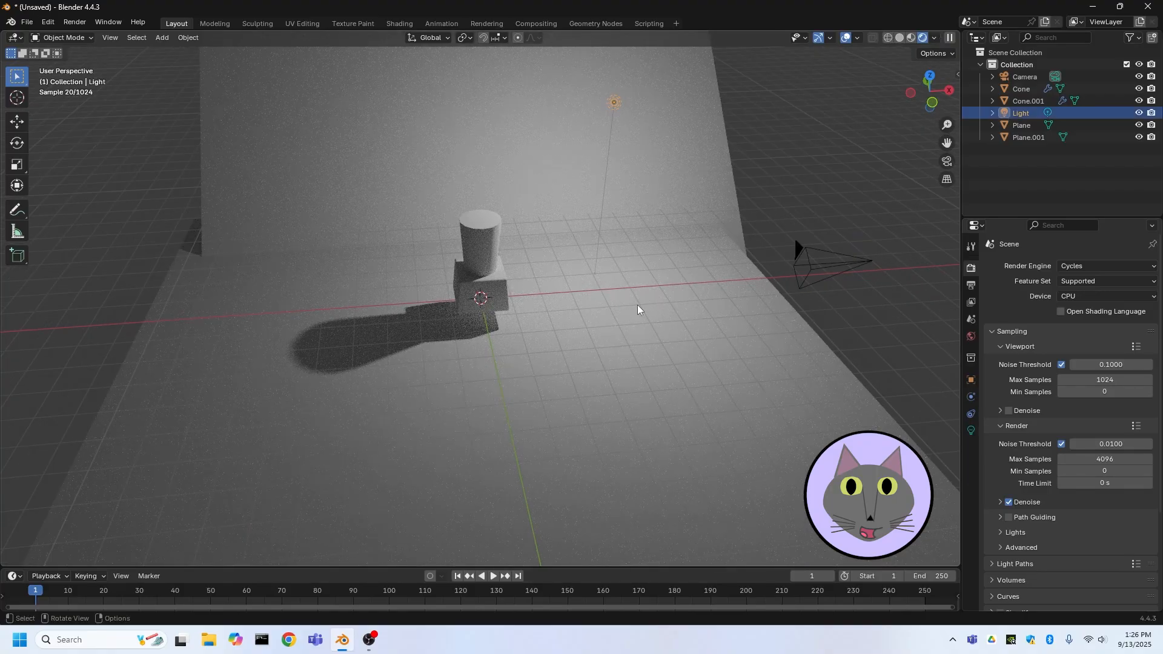
key(g)
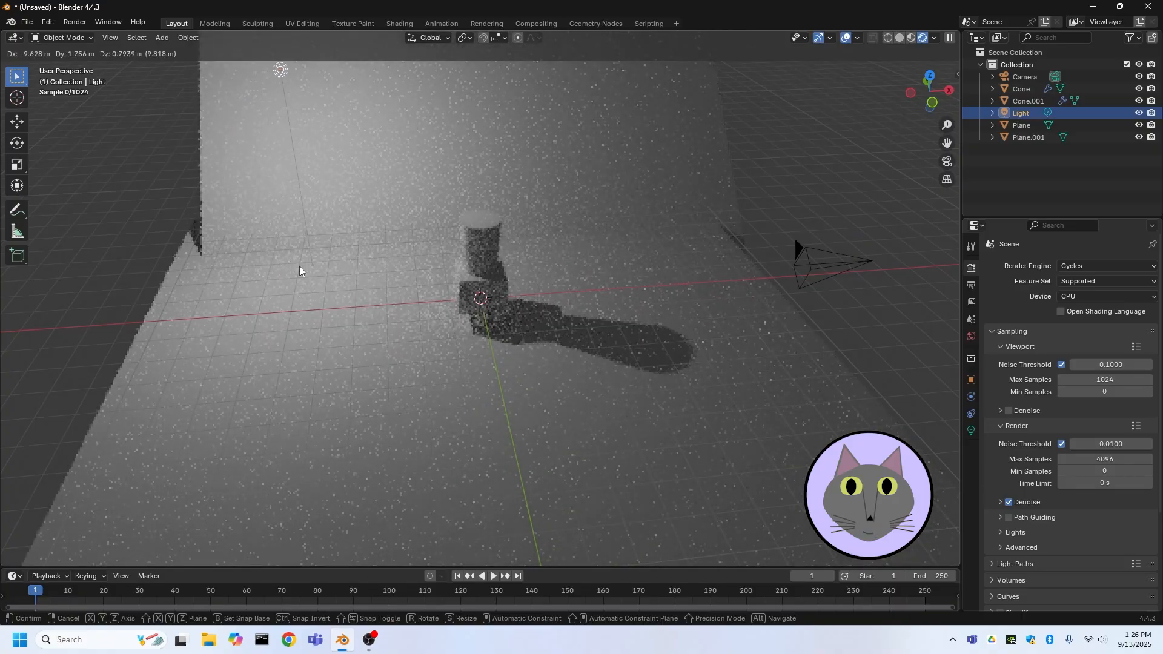
click(299, 267)
key(Delete)
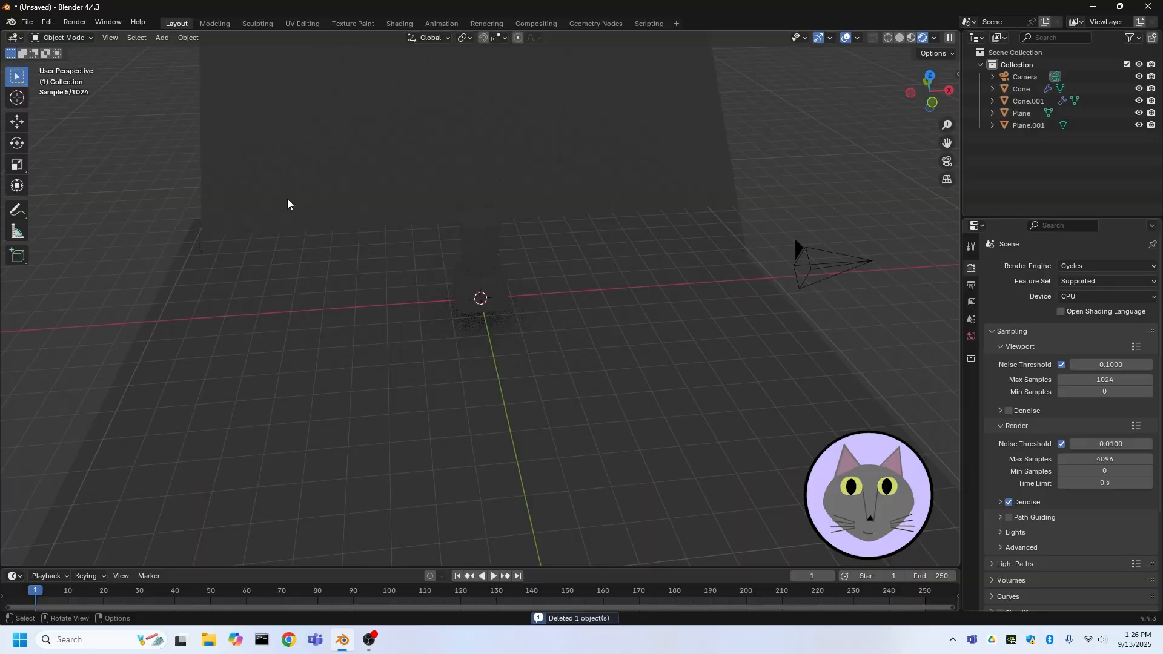
Add an Area light to the scene
key(shift+a)
mouse_move(515, 262)
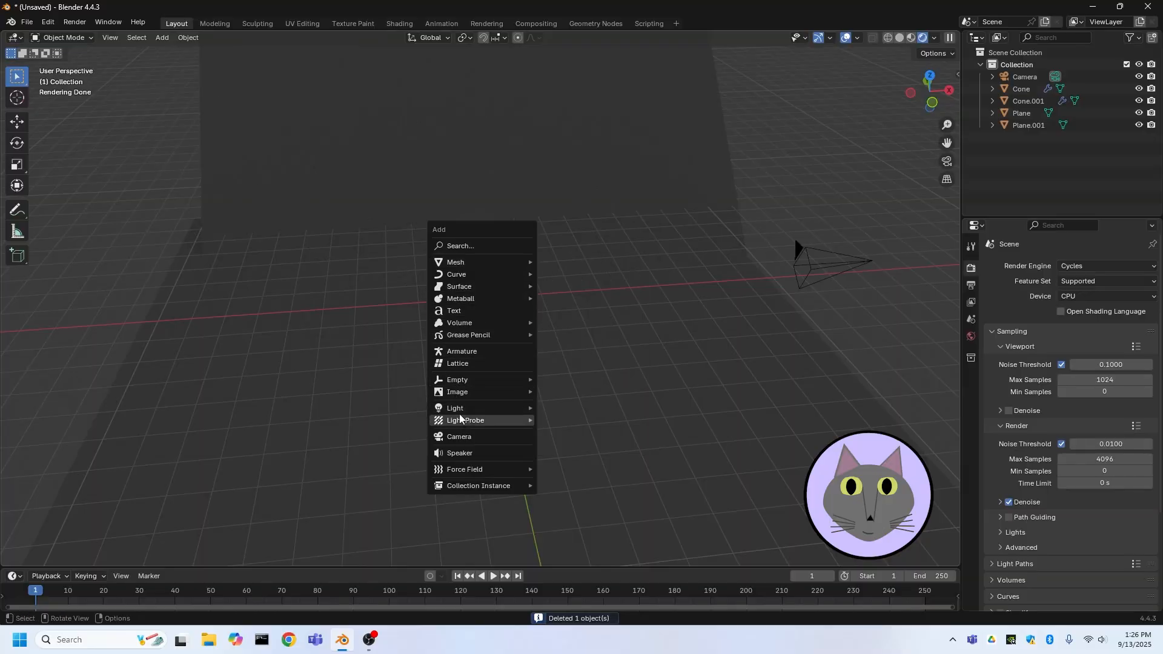
mouse_move(479, 409)
click(582, 446)
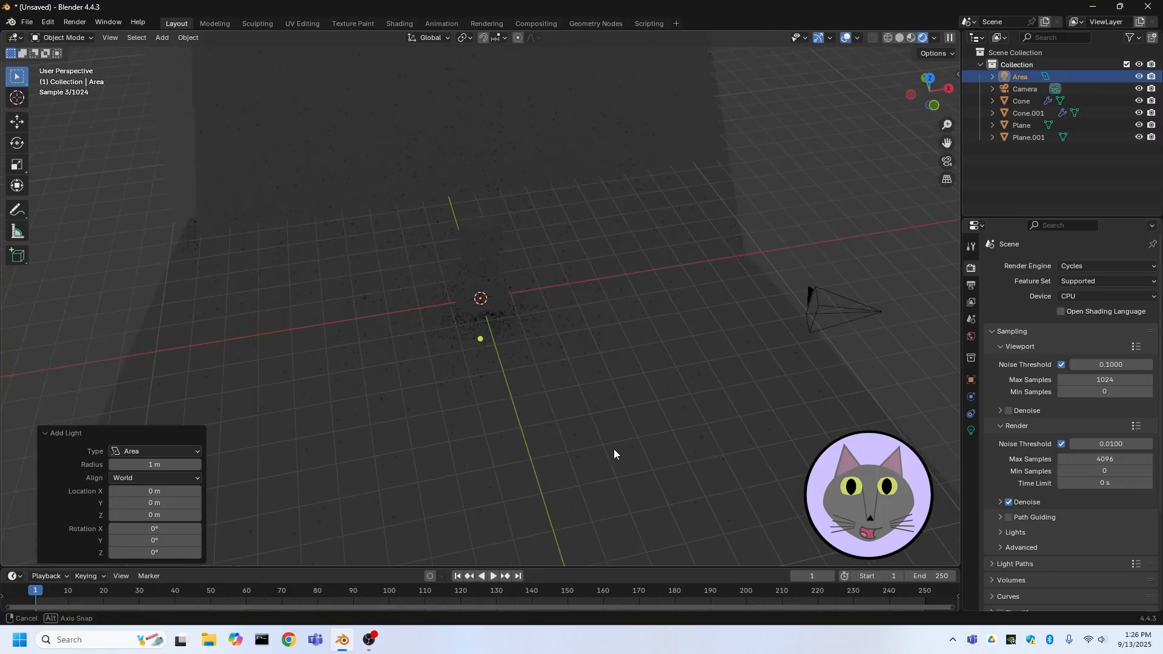
Move the area light about 4.1 m up along the Z axis
middle_drag(614, 454, 633, 312)
key(g)
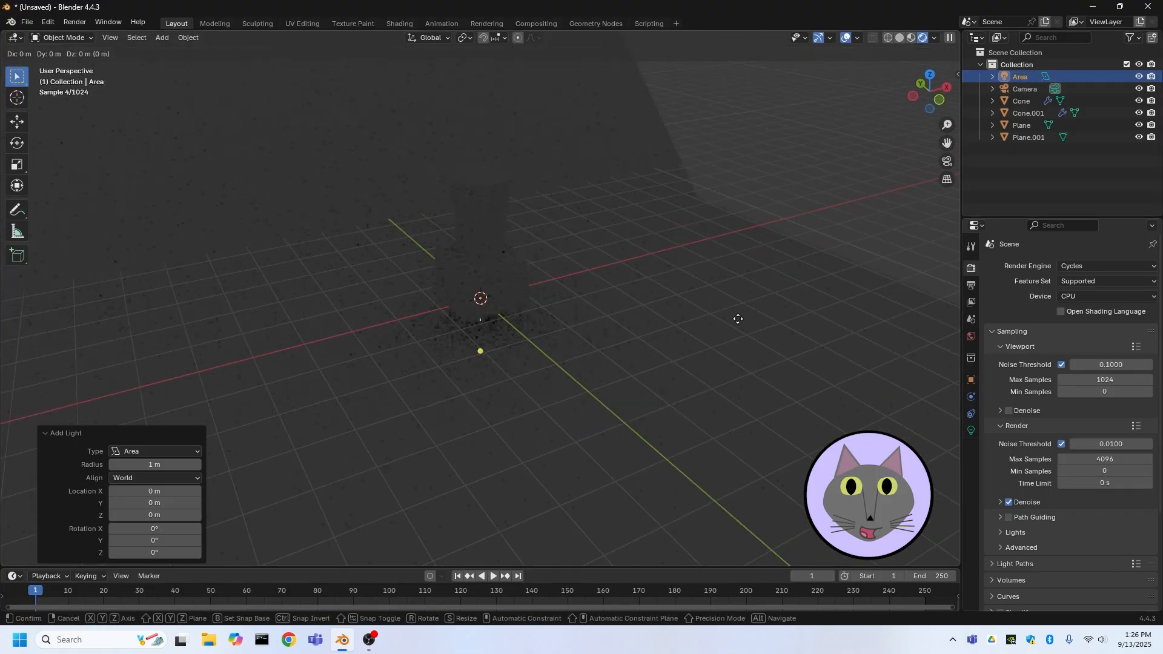
key(z)
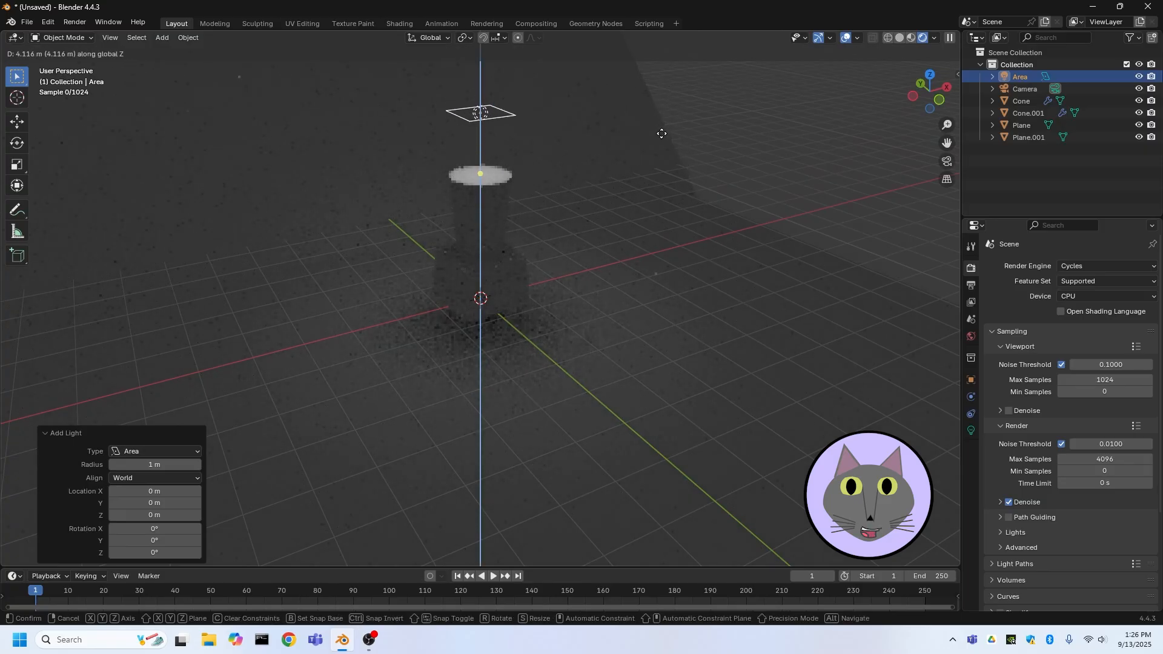
click(667, 140)
Move the area light a further 2.2 m or so up along the Z axis
middle_drag(681, 218, 640, 265)
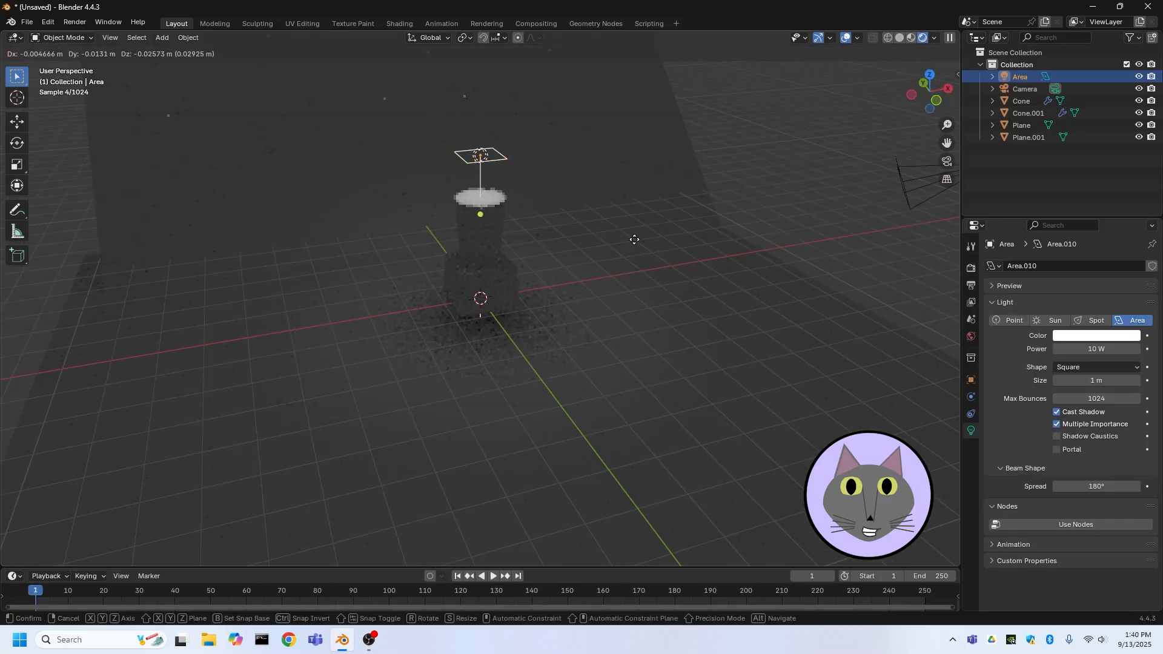
key(g)
key(z)
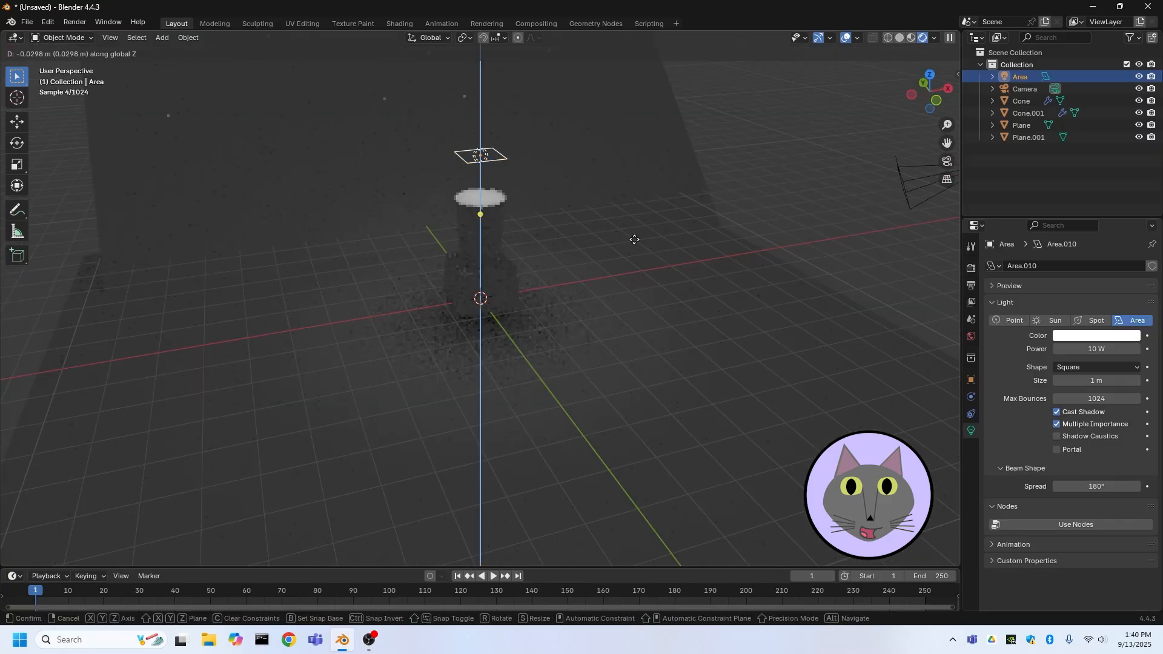
click(633, 136)
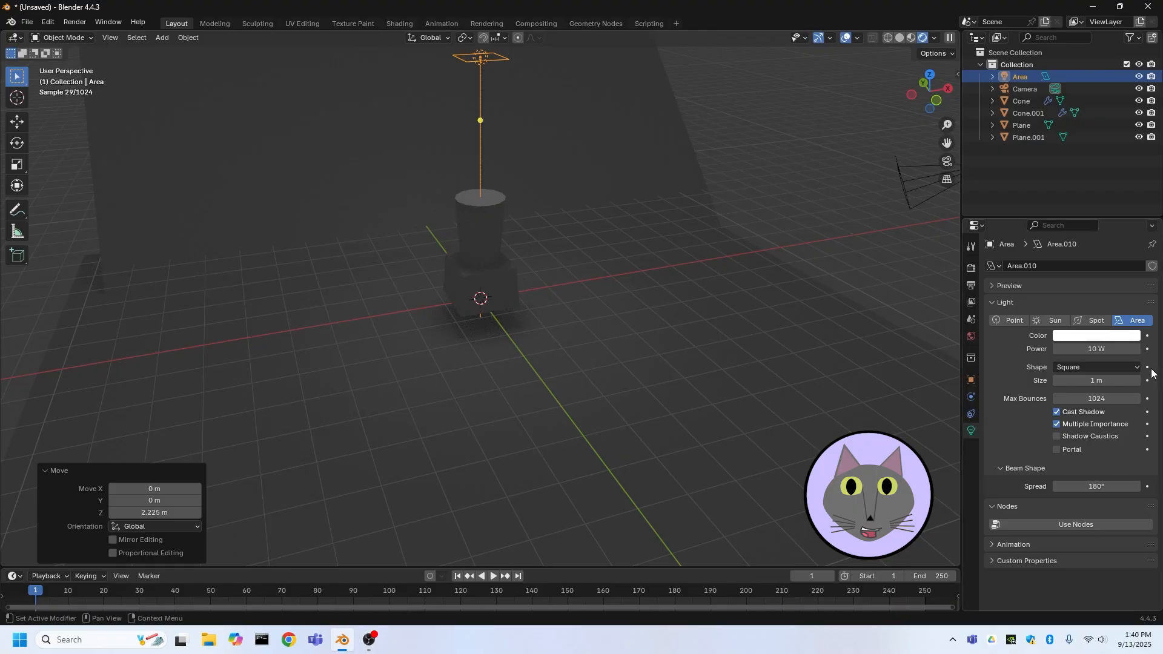
Set the area light's power to 100 W
click(1102, 349)
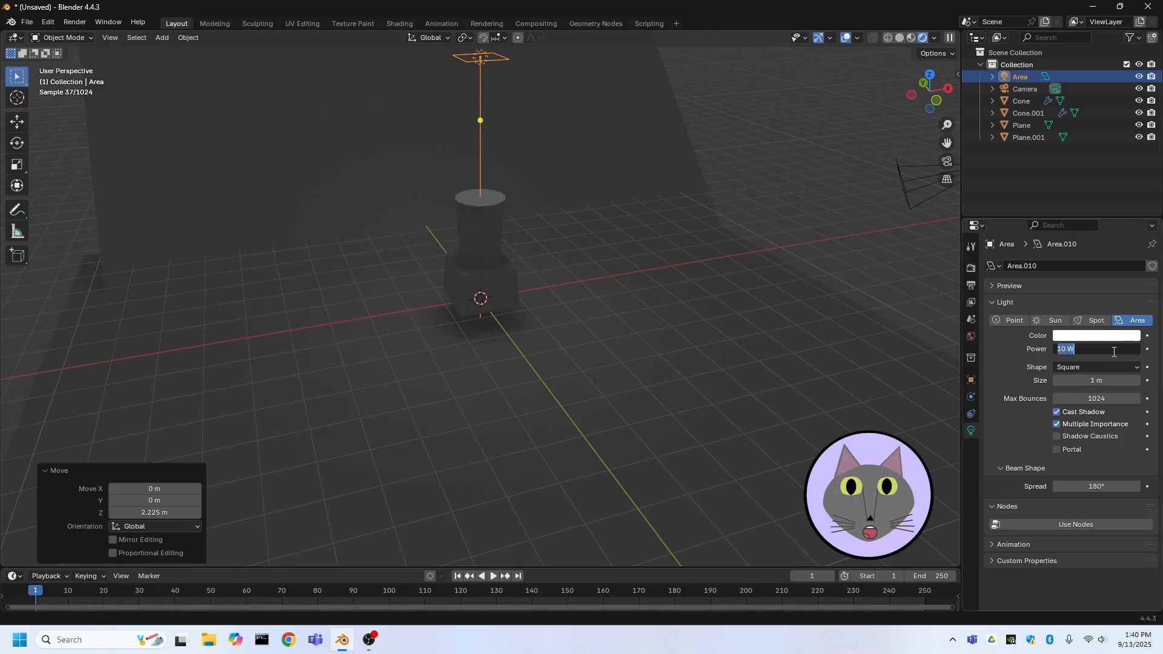
text(100)
key(Return)
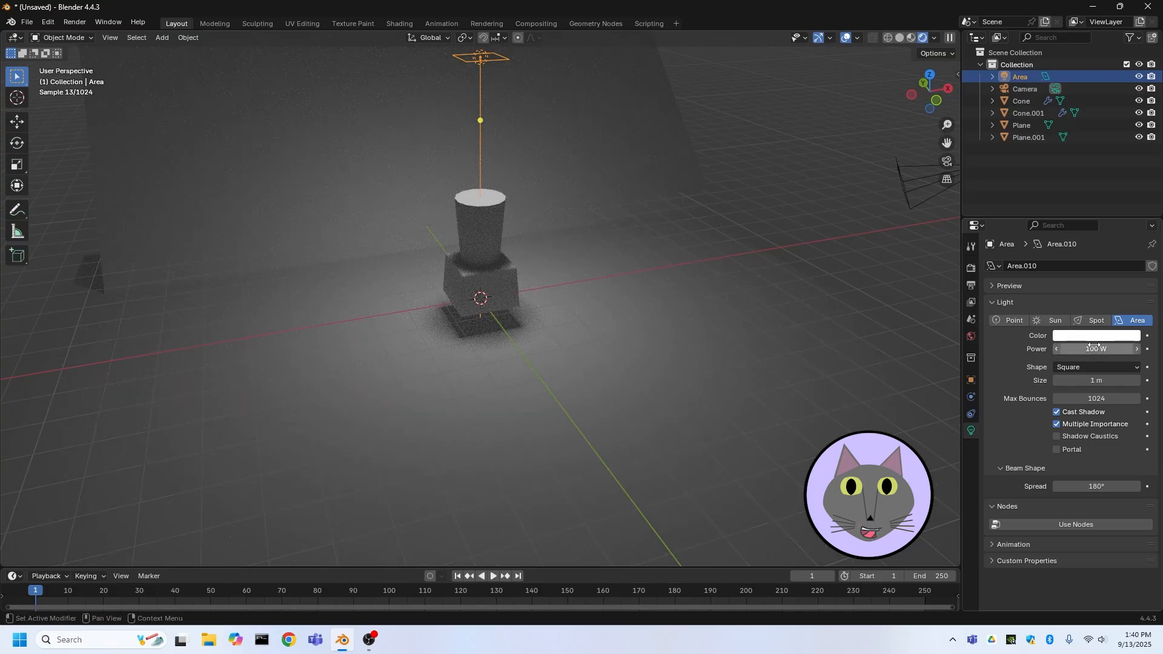
Set the area light's power to 50 W
click(1096, 347)
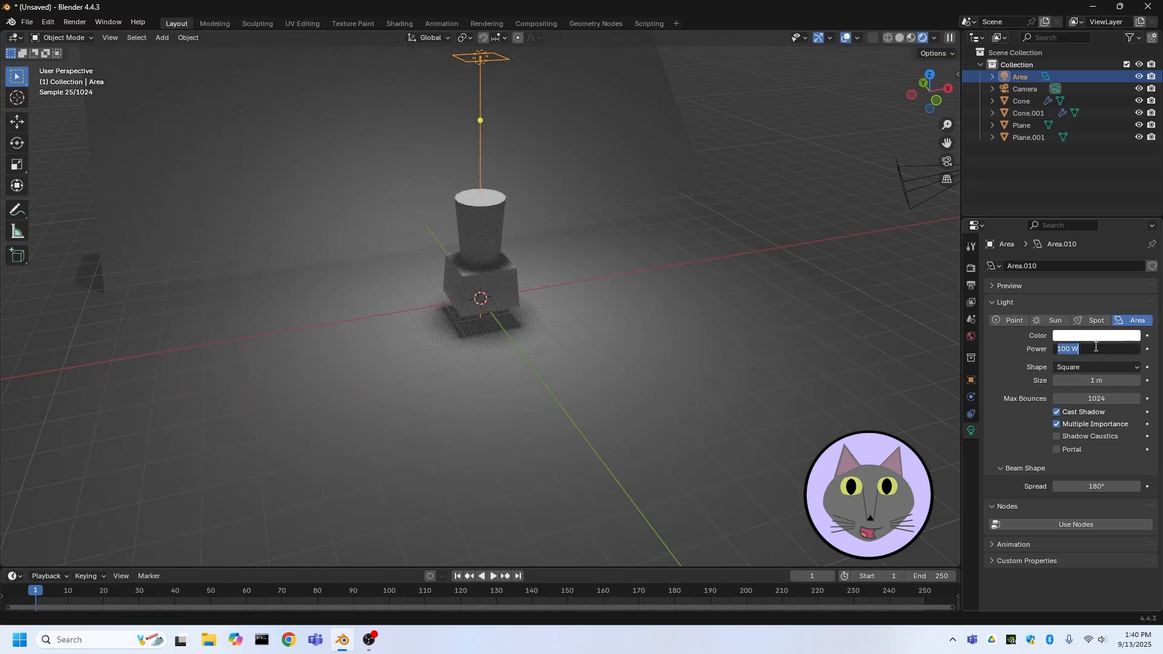
text(50)
key(Return)
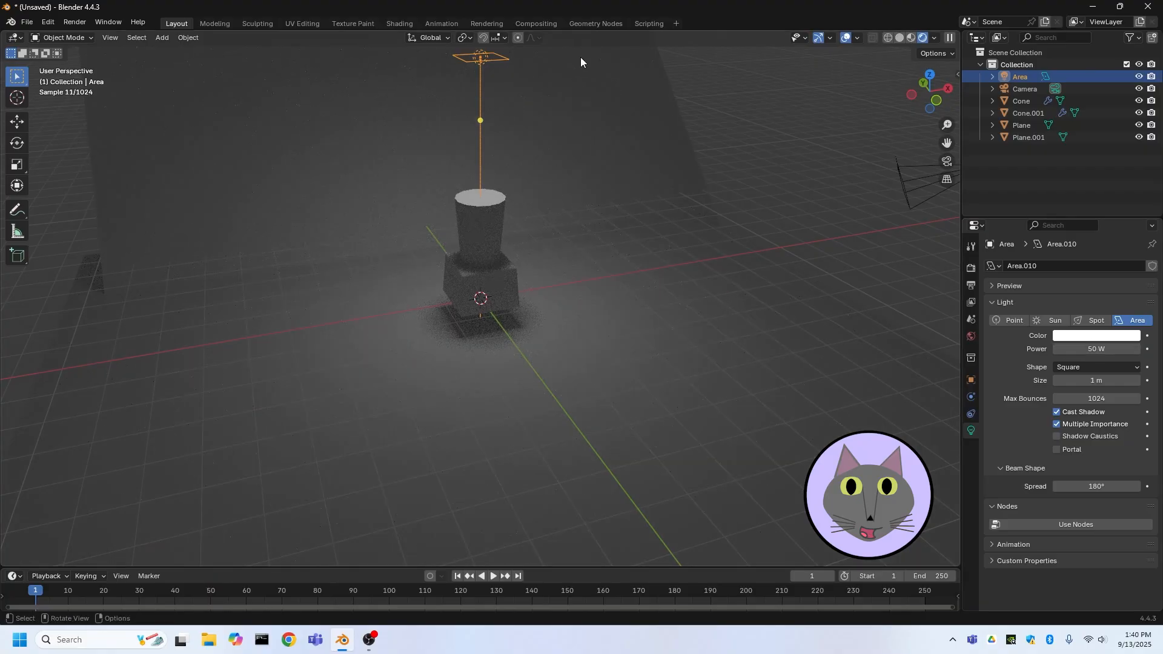
Tilt the area light 45° around the global Y axis
middle_drag(581, 57, 696, 100)
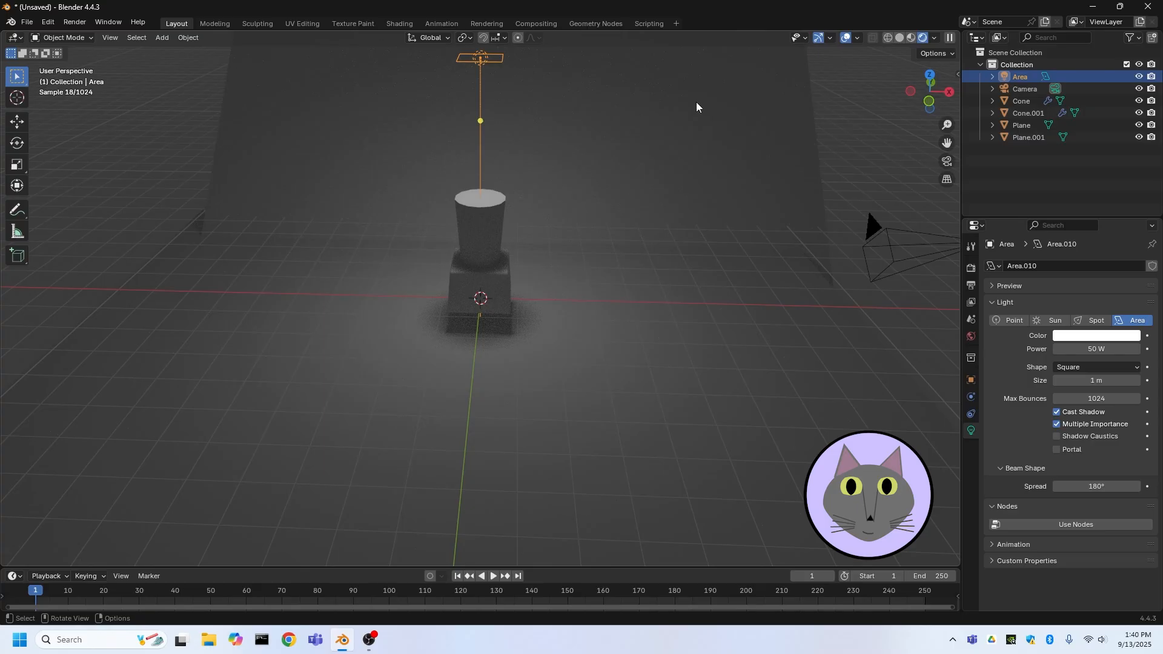
key(r)
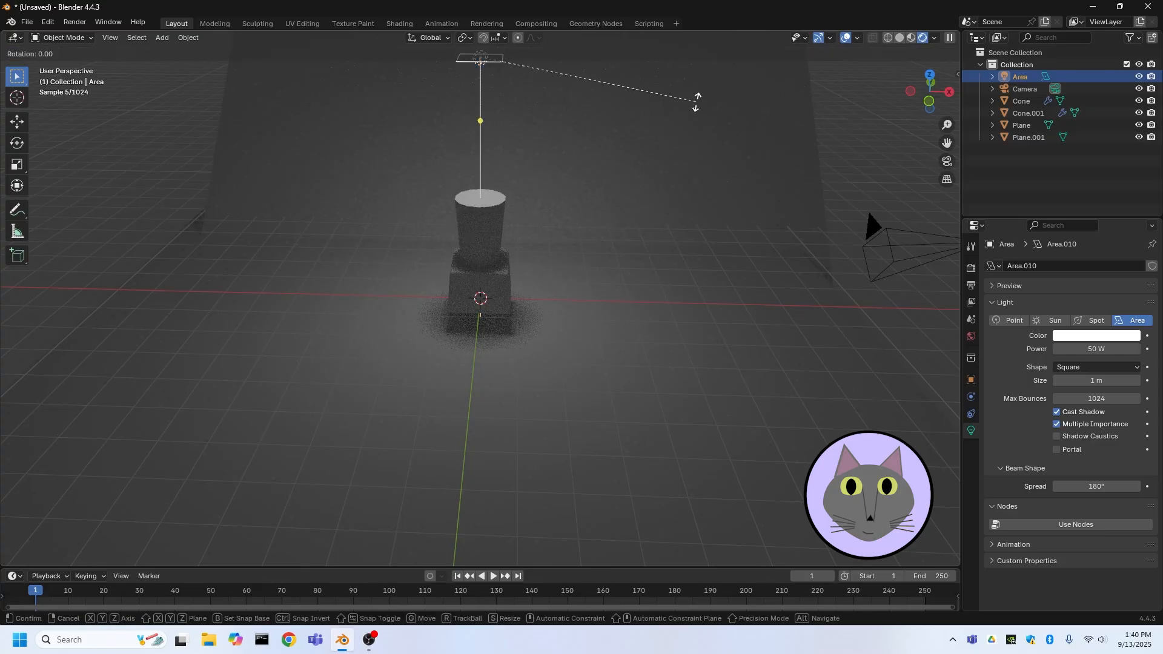
text(y)
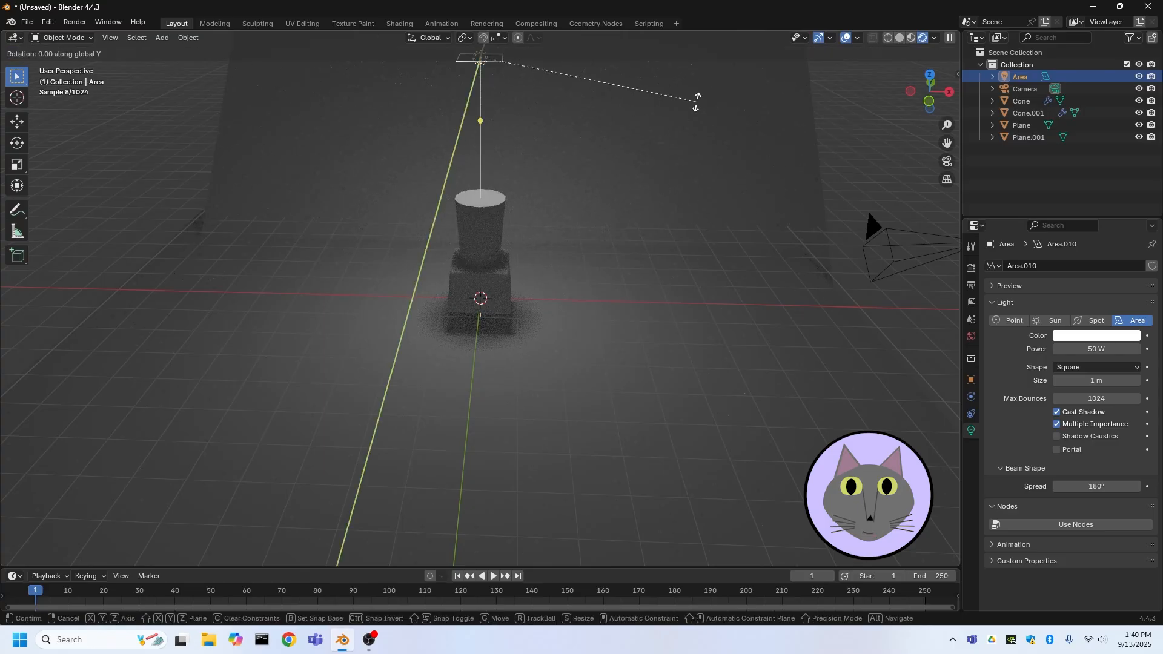
text(45)
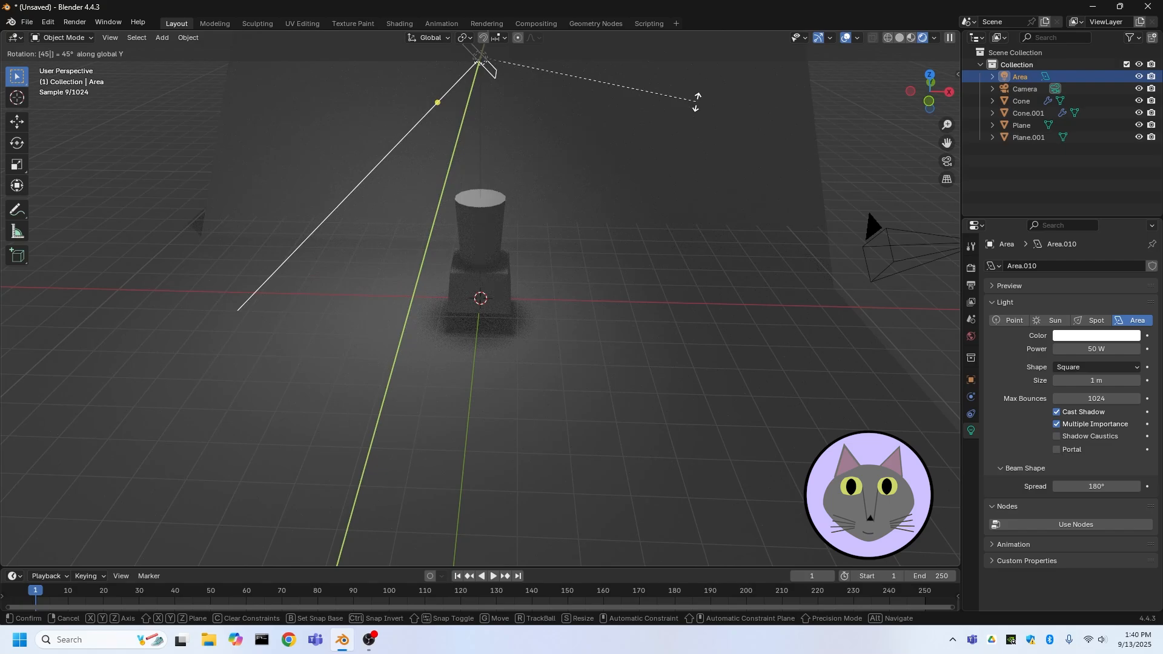
key(Return)
Rotate the area light -45° around the global Z axis
key(r)
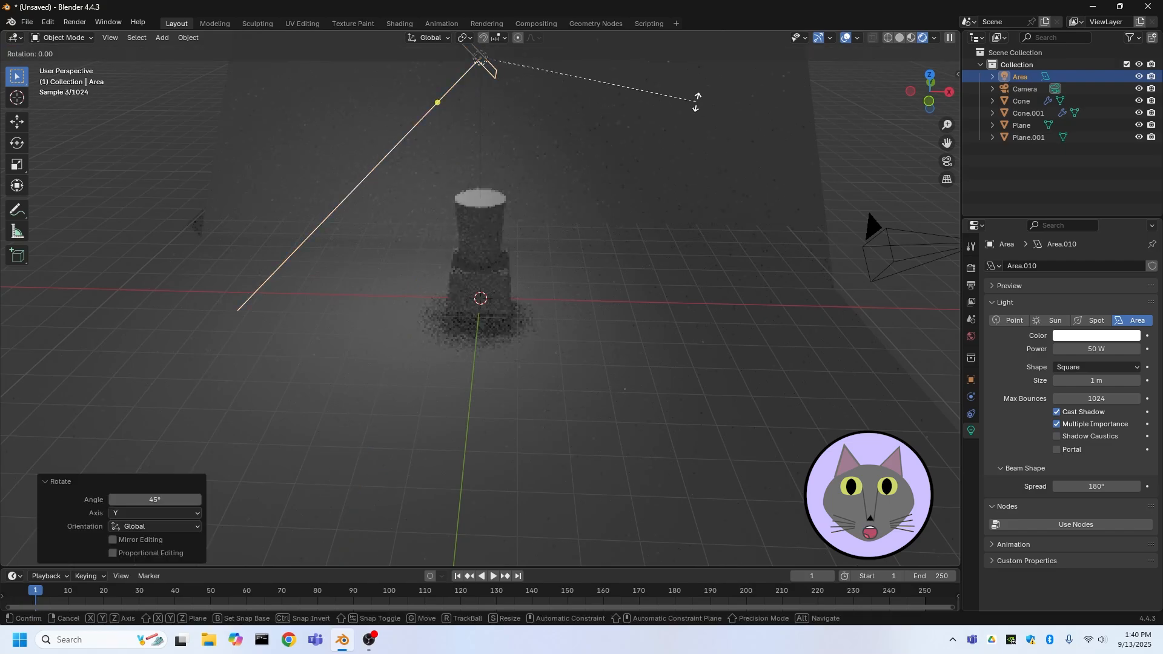
text(z)
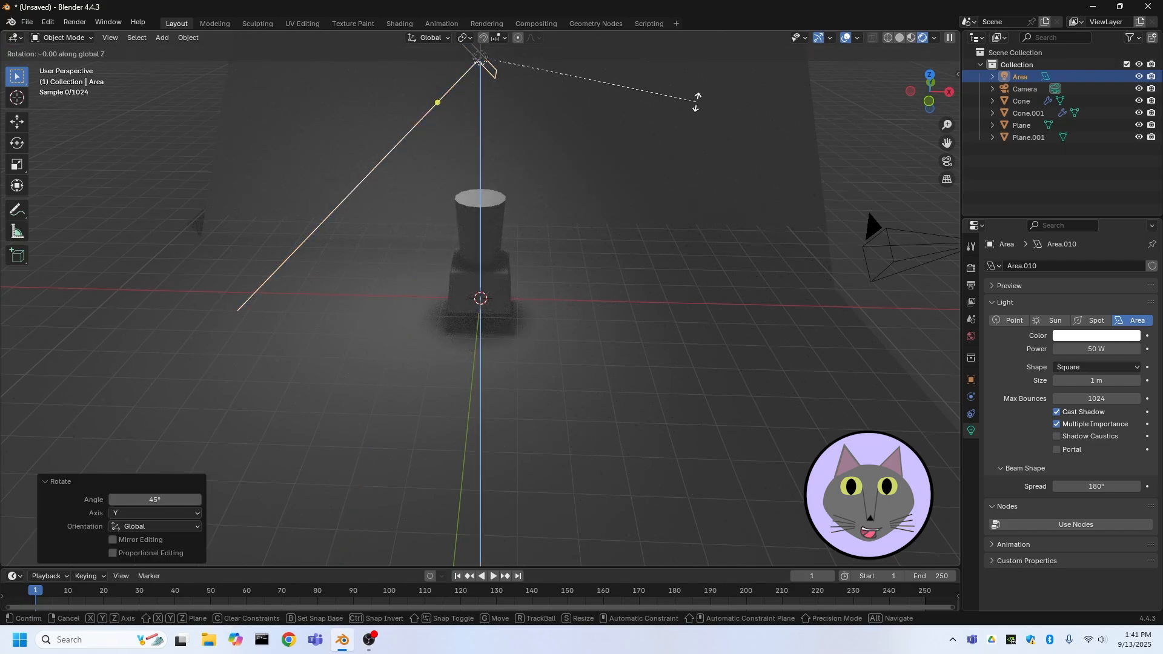
text(-45)
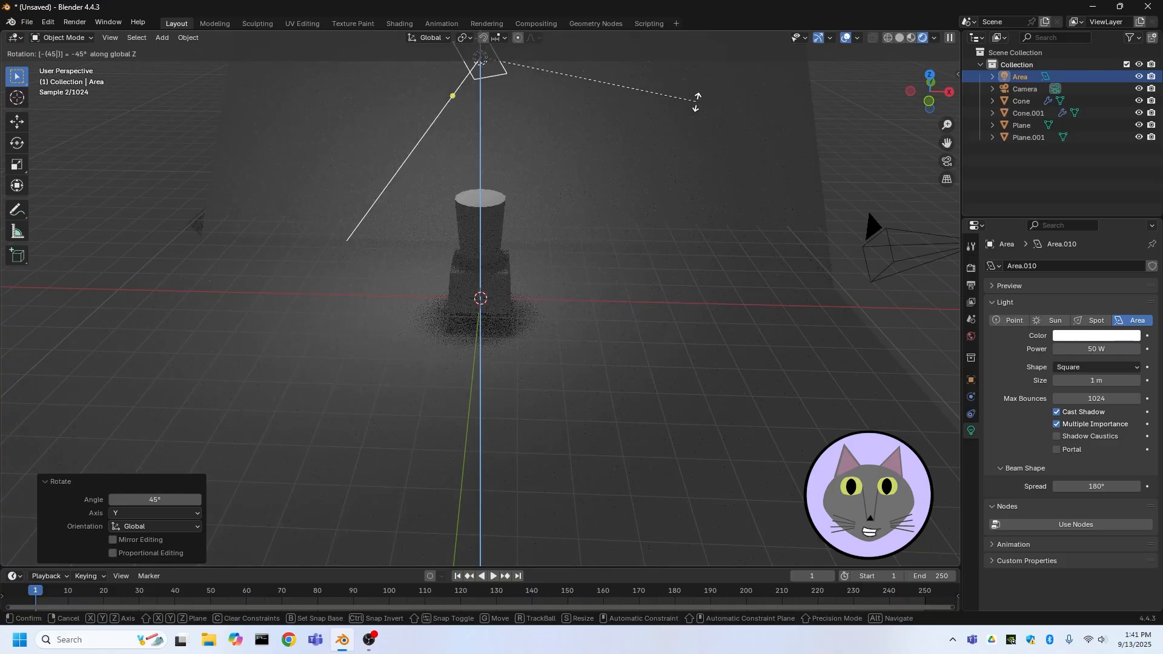
key(Return)
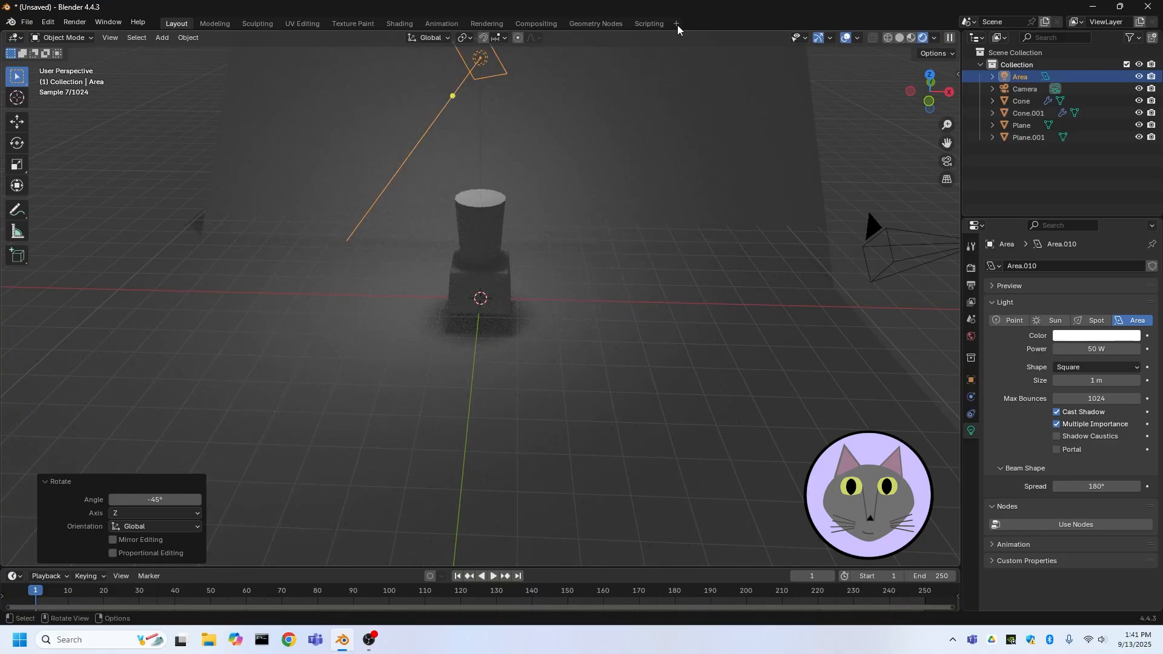
Move the area light about 3.2 m along X and -3.1 m along Y, diagonally away from the cup
click(929, 74)
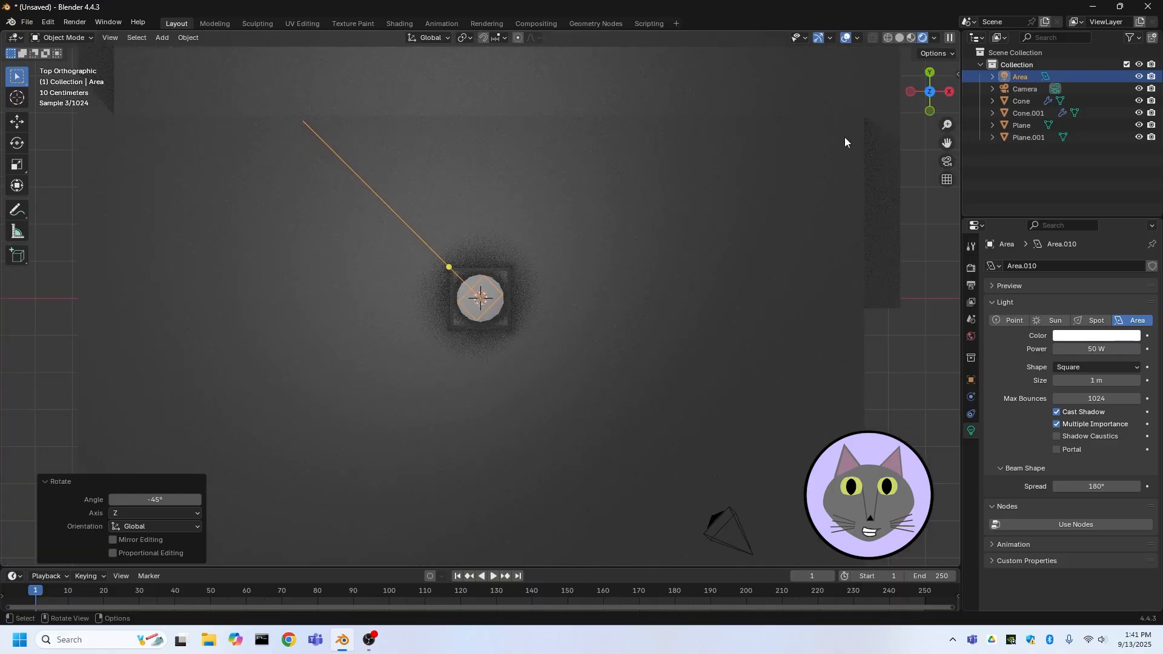
key(g)
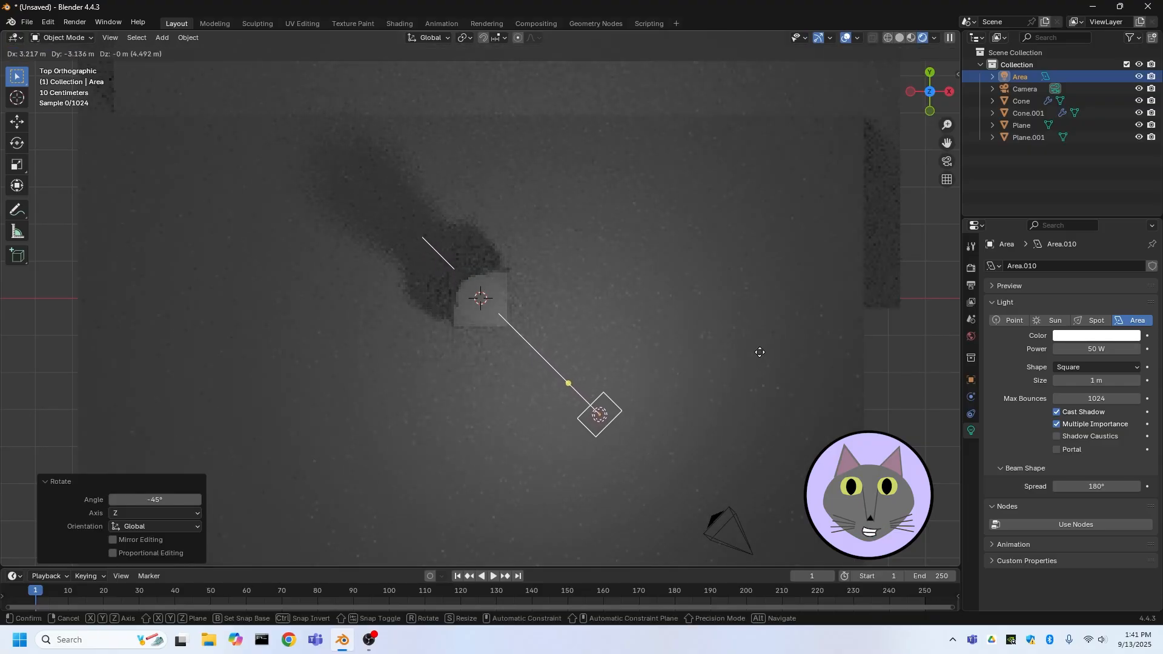
click(760, 352)
middle_drag(760, 352, 629, 230)
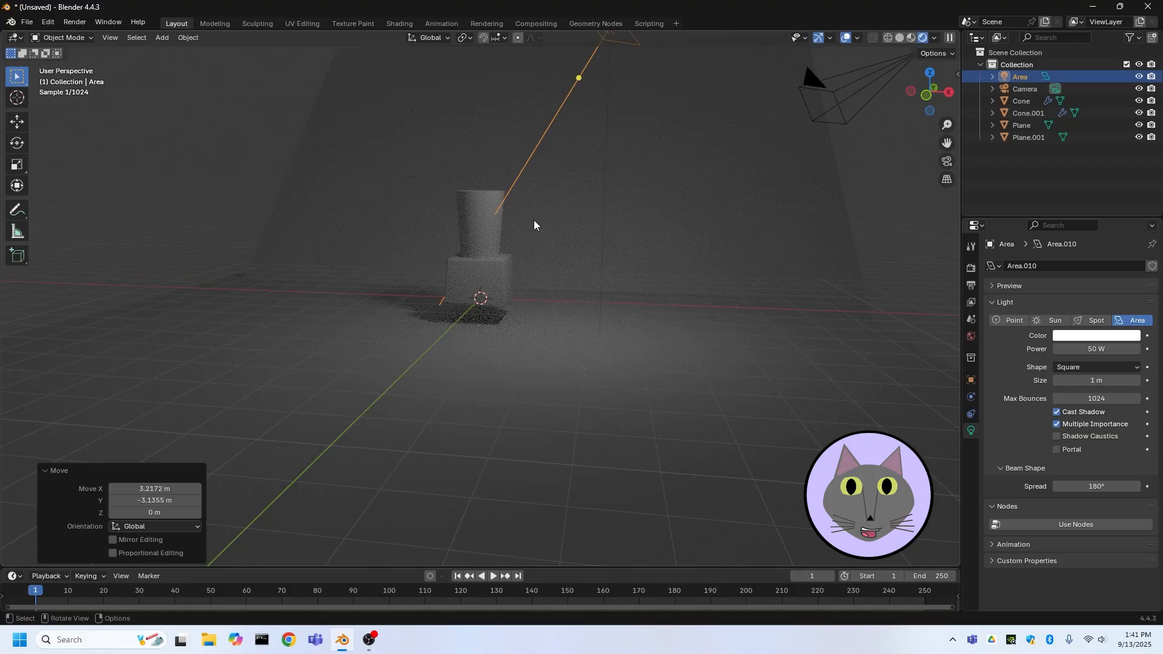
middle_drag(478, 166, 721, 260)
key(KP_7)
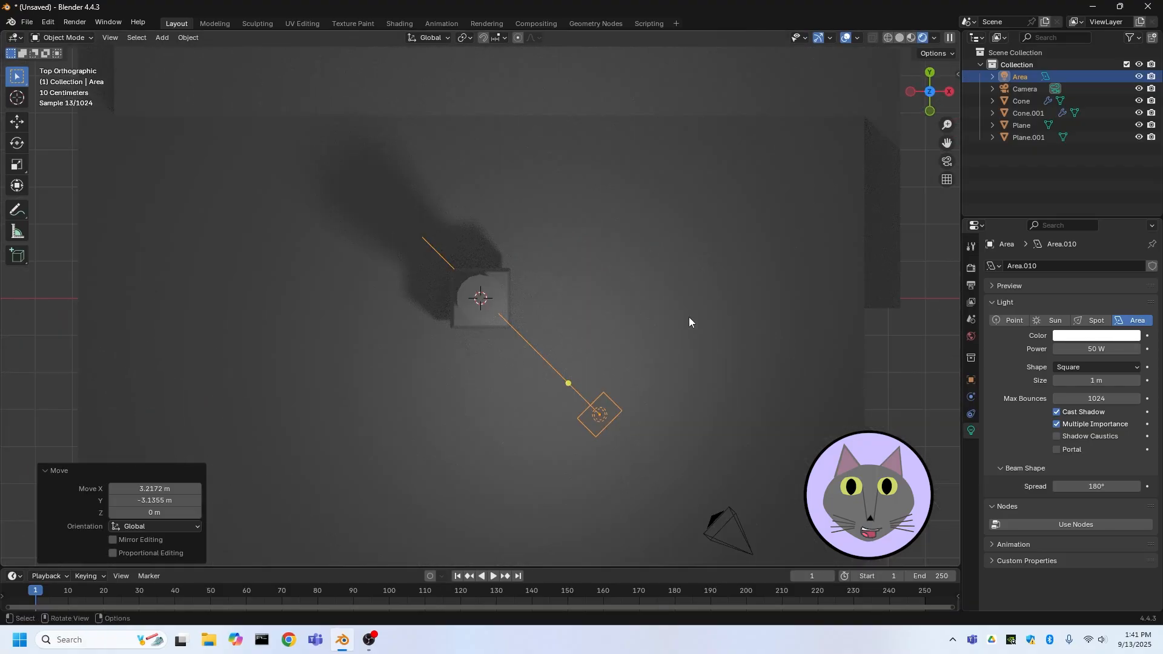
Duplicate the area light and move the copy about 6.2 m along -X to the opposite side of the cup
key(ctrl+c)
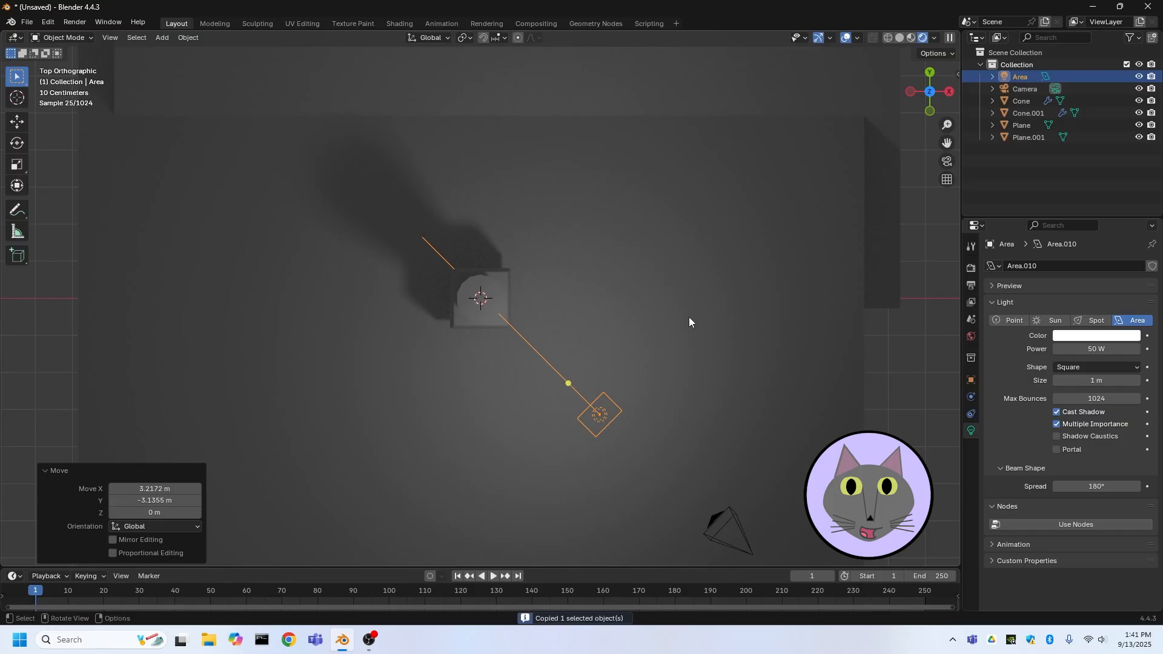
key(ctrl+v)
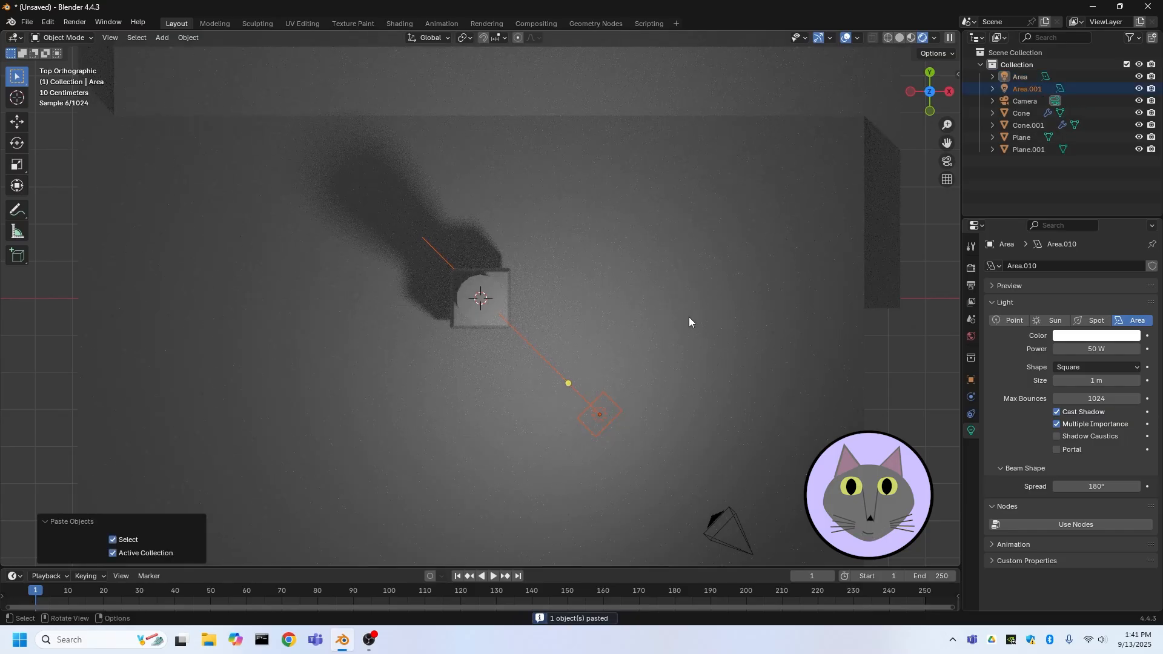
key(g)
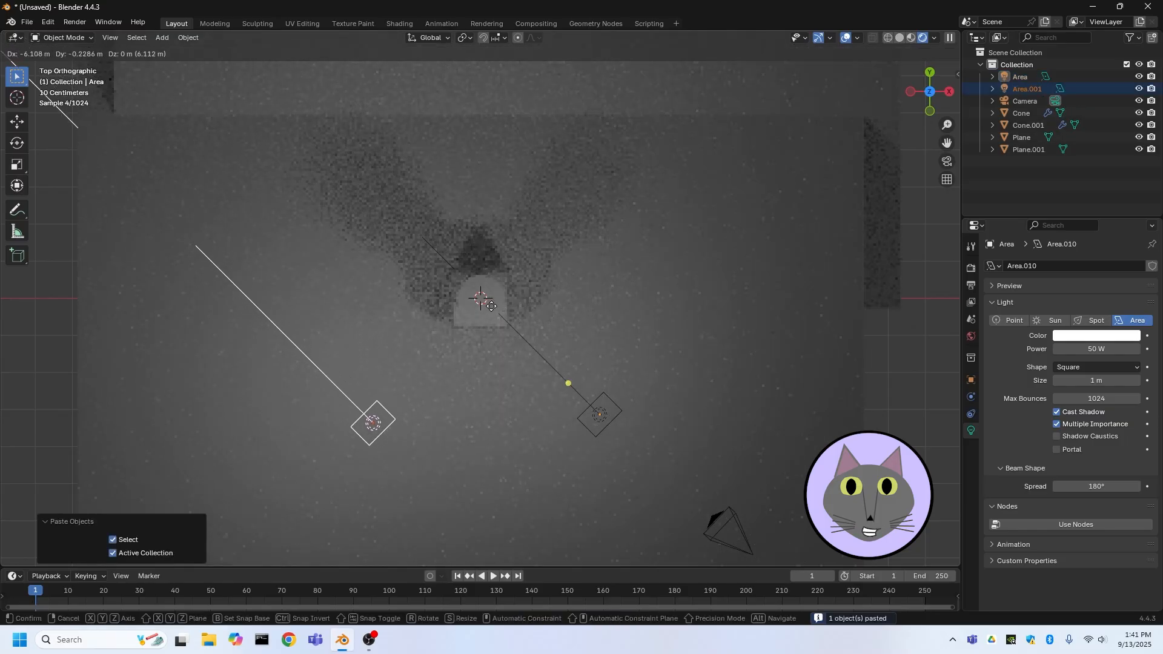
click(495, 313)
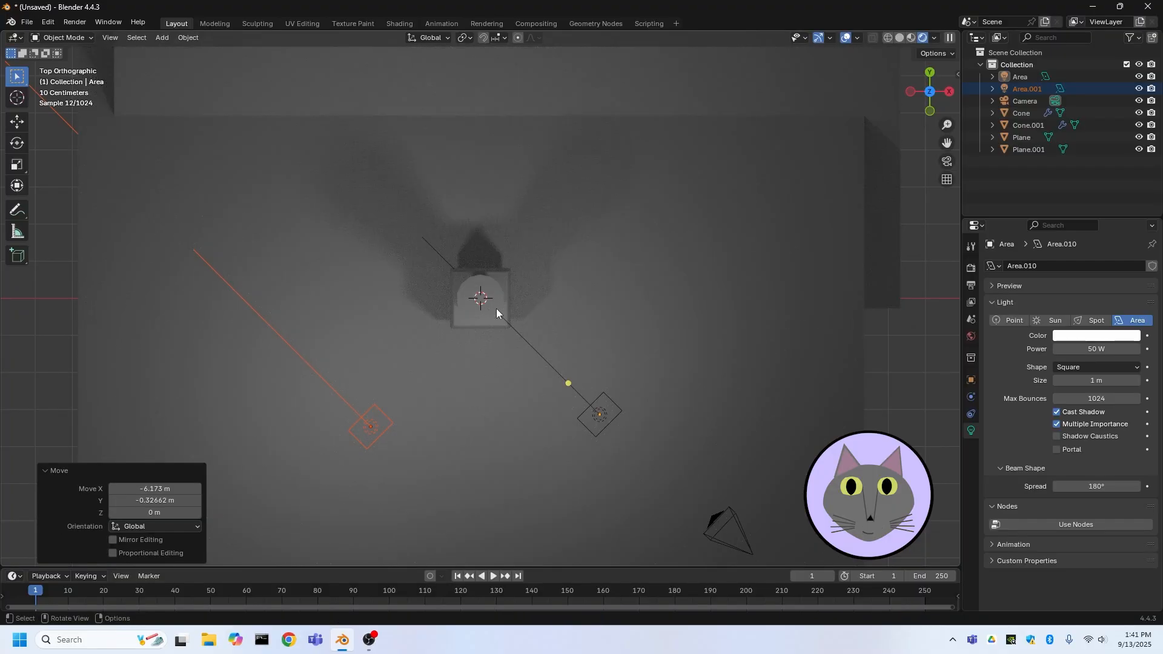
Rotate the copied light -90° around the Z axis and nudge it slightly so it aims at the cup
key(r)
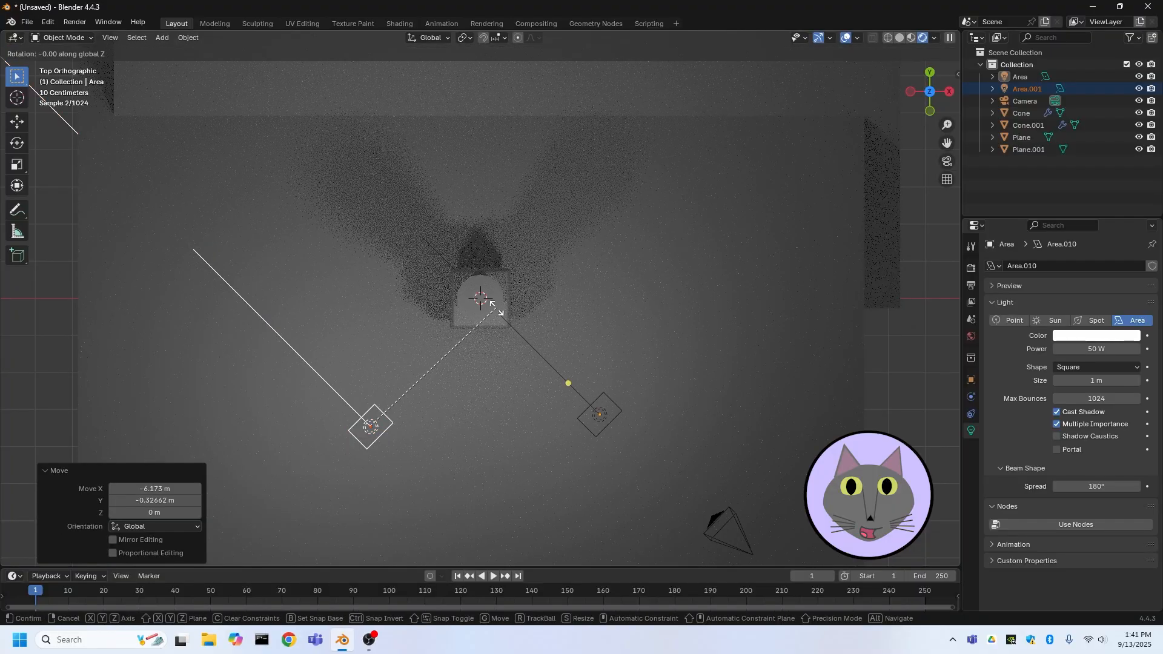
key(9)
key(0)
key(Return)
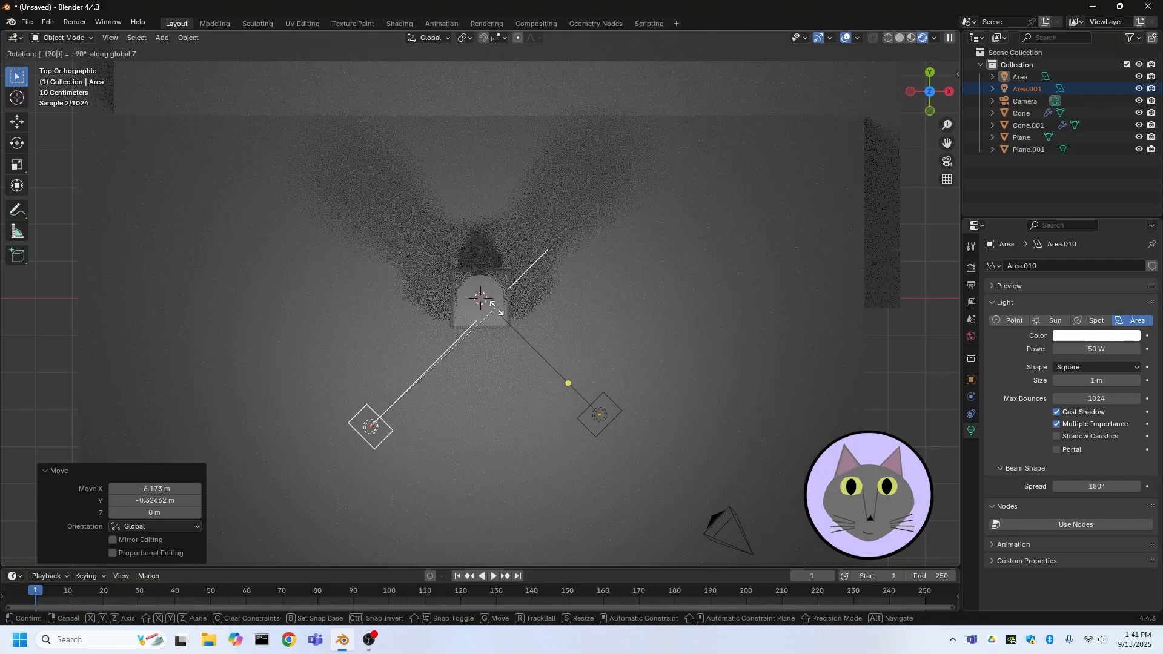
key(g)
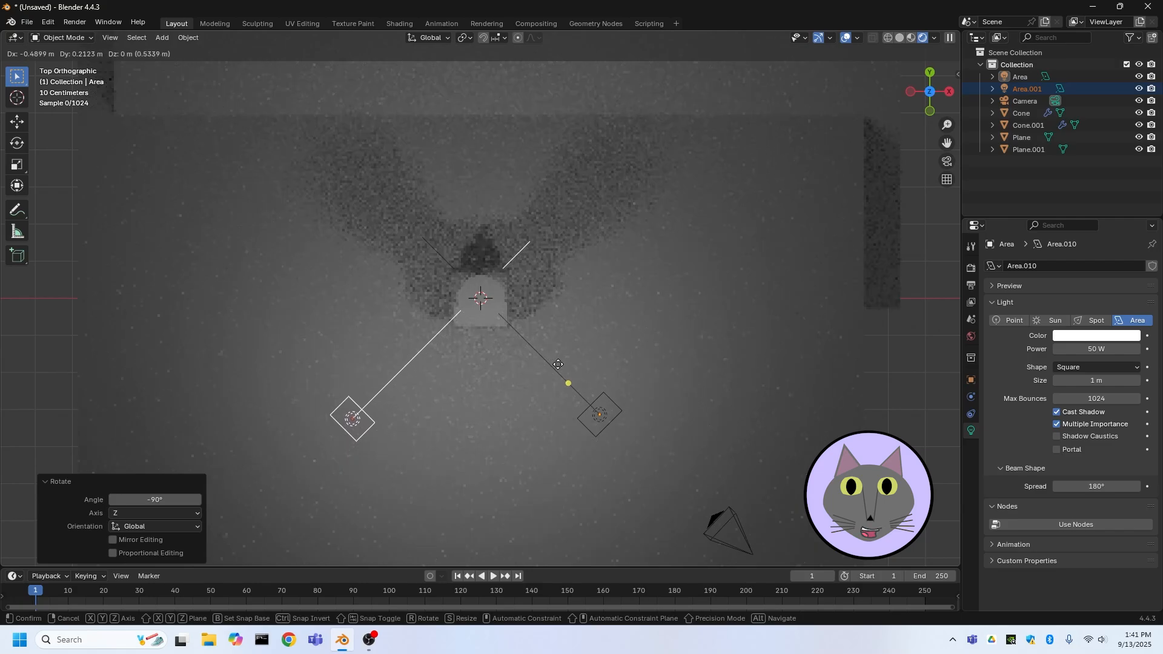
click(558, 364)
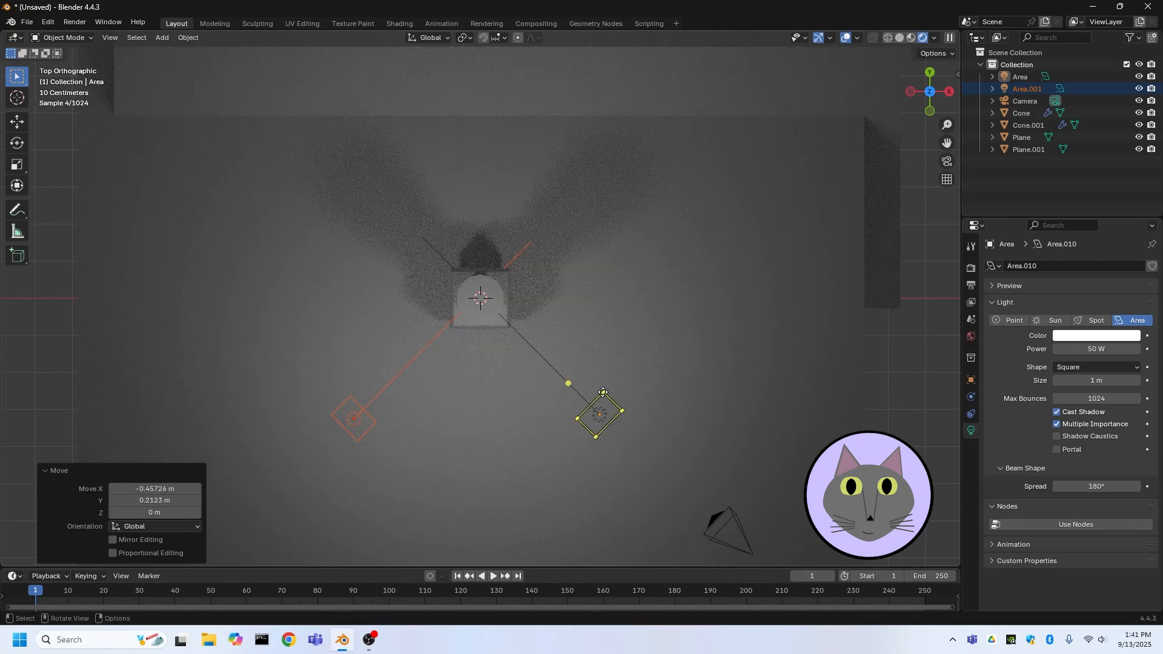
Set the copied area light's power to 40 W
click(1096, 349)
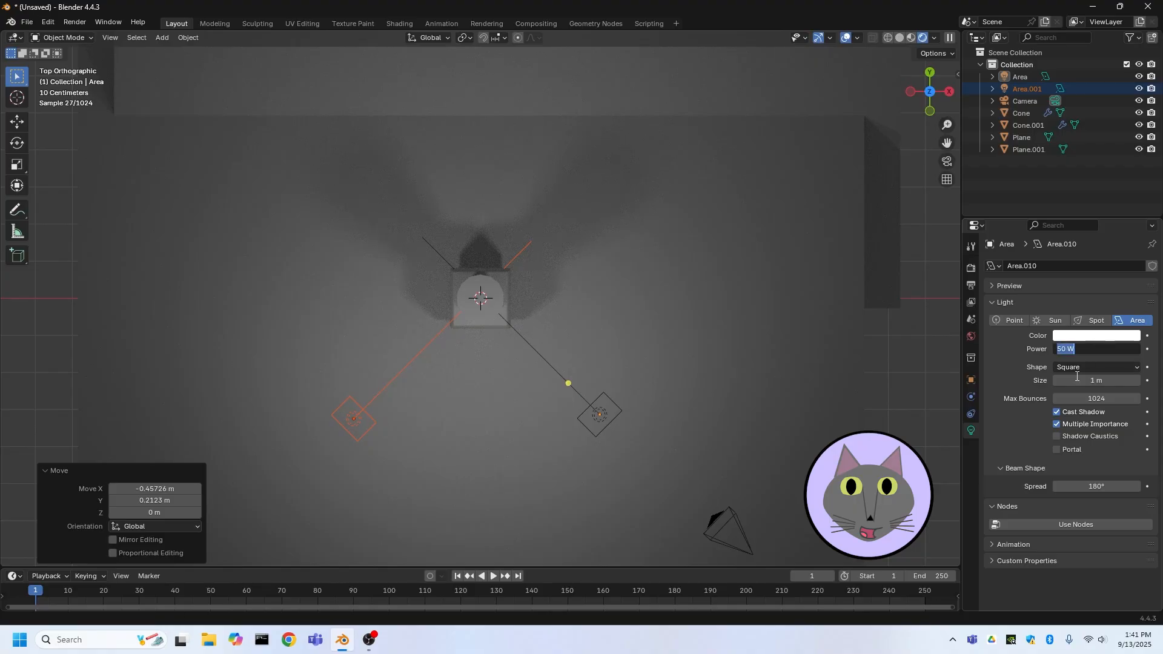
text(40)
key(Return)
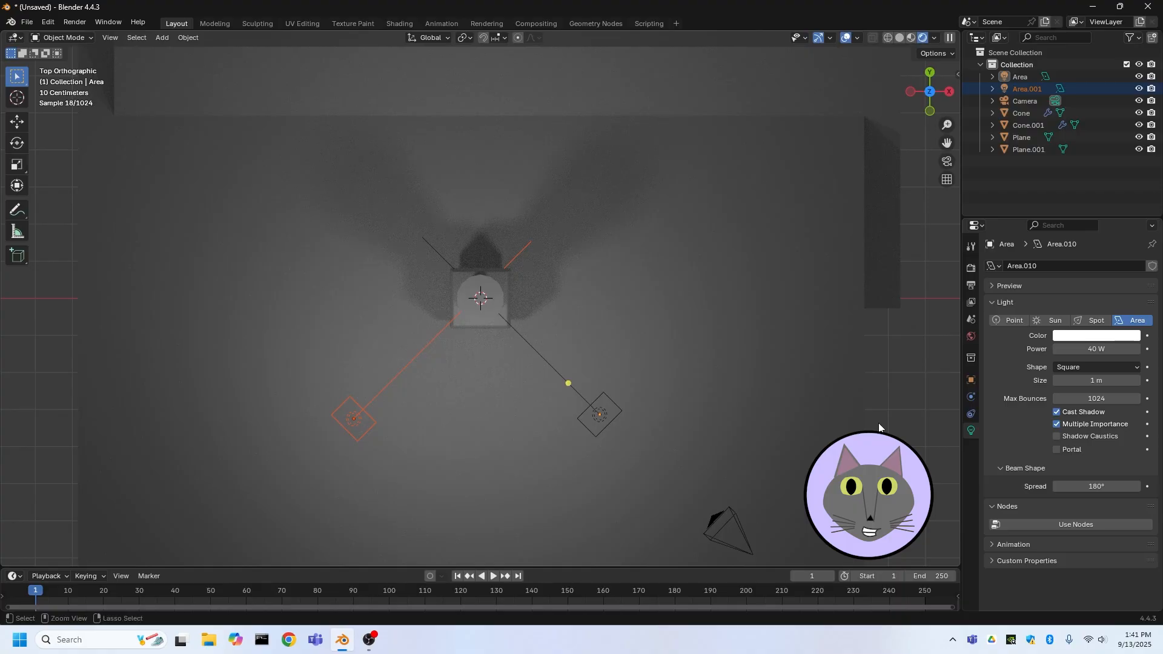
Duplicate the second light and move the new copy about 3.2 m along X and -1.3 m along Y
key(ctrl+c)
key(ctrl+v)
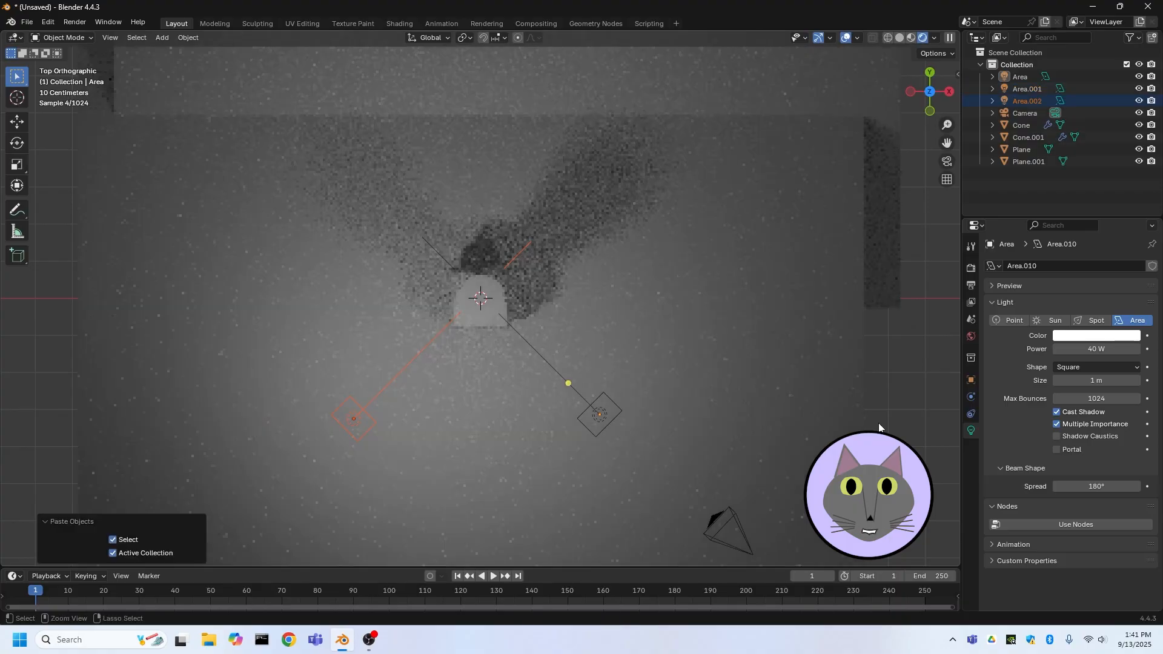
key(g)
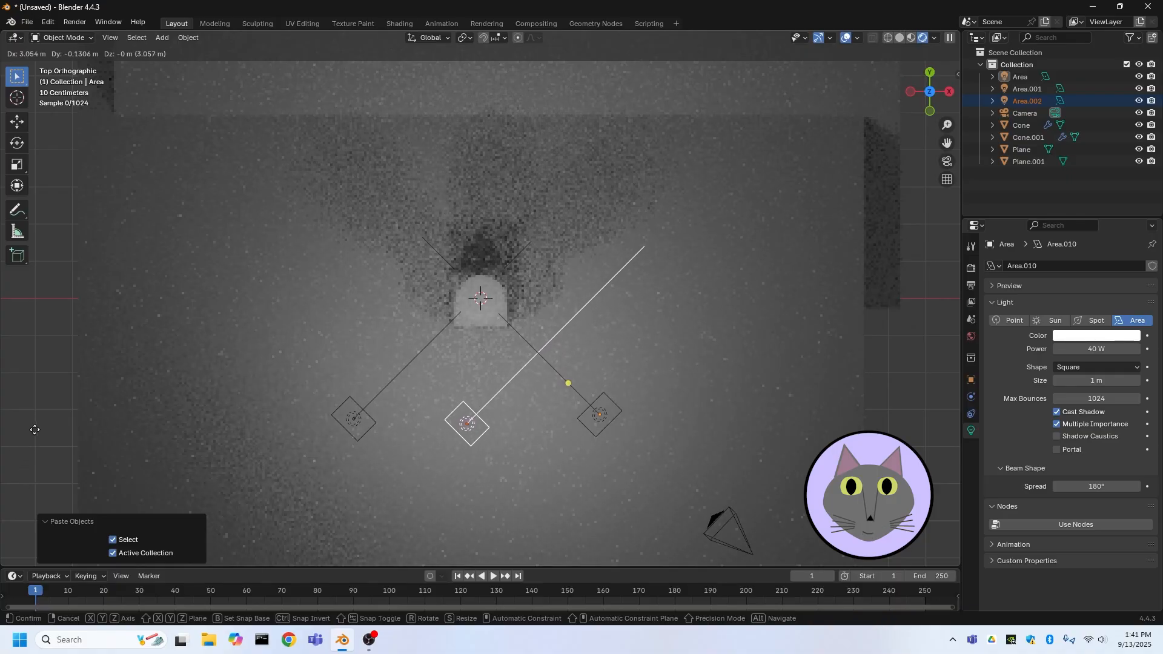
click(38, 470)
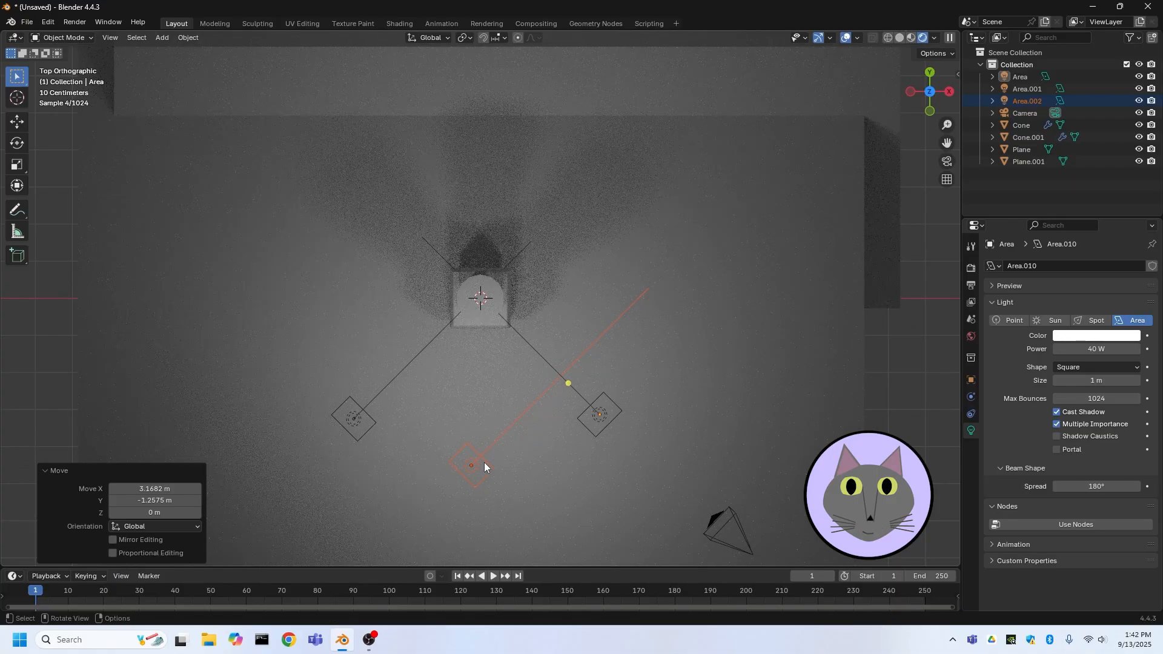
Rotate the third light 45° around Z and nudge it about 0.26 m along X to sit in front of the cup
key(r)
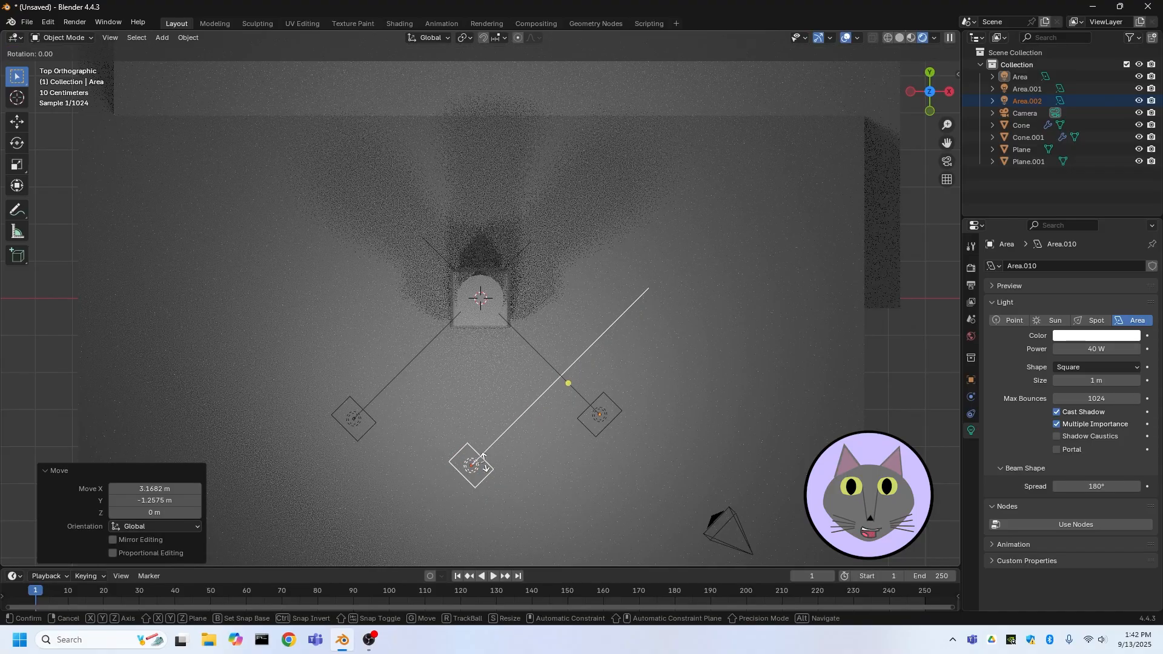
key(z)
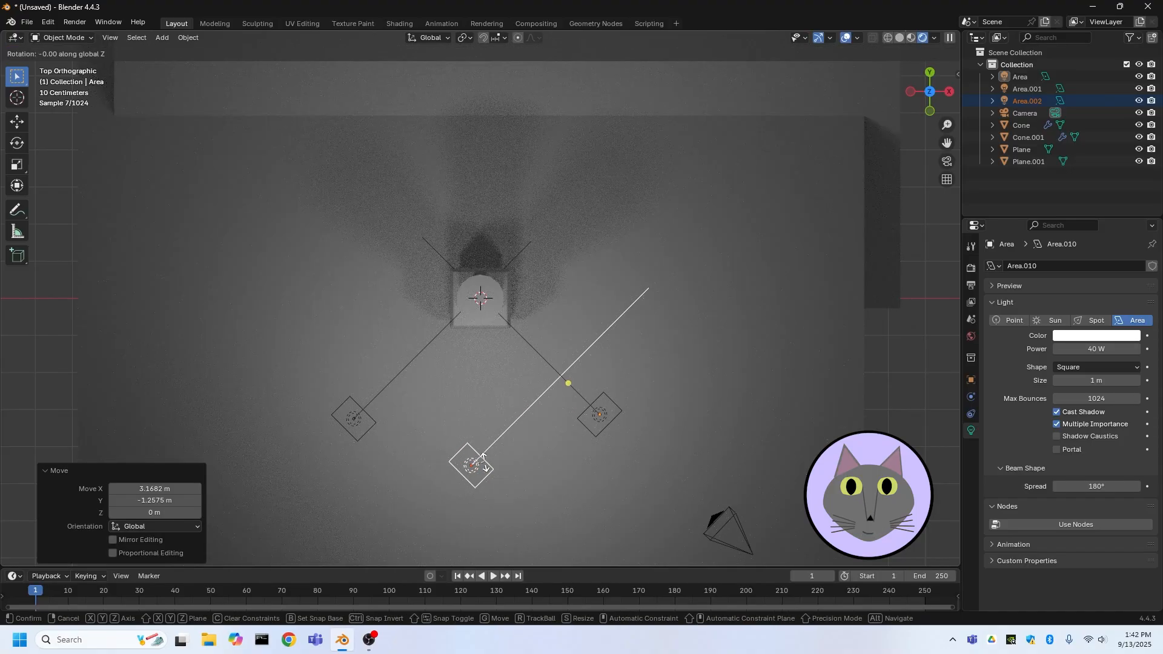
text(45)
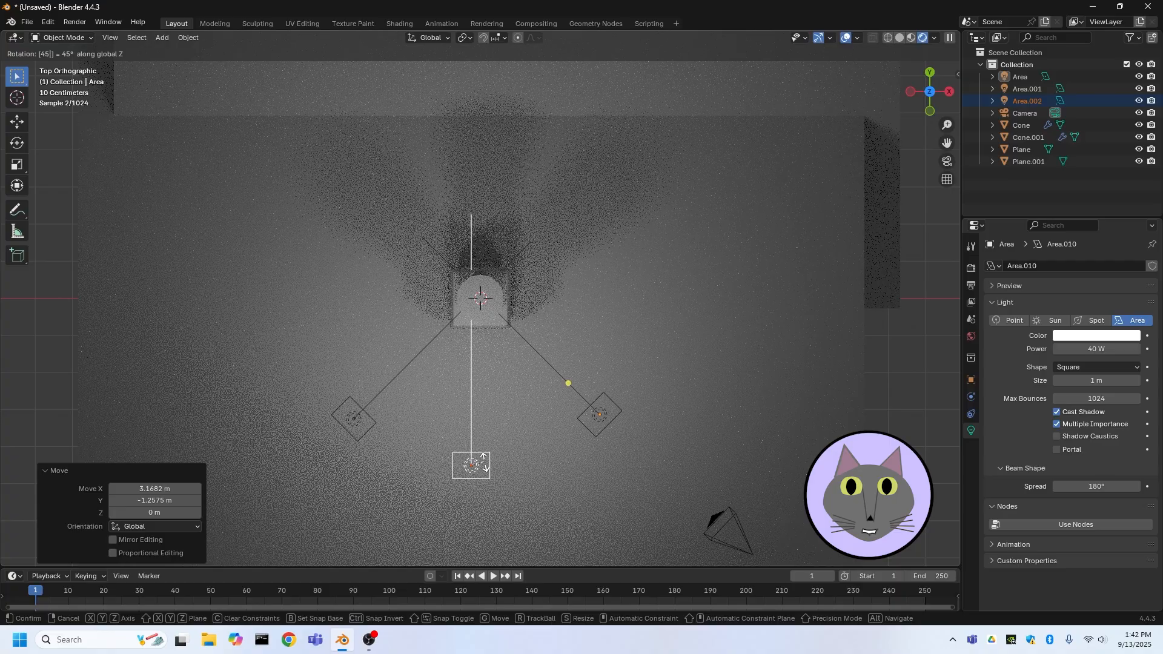
key(Return)
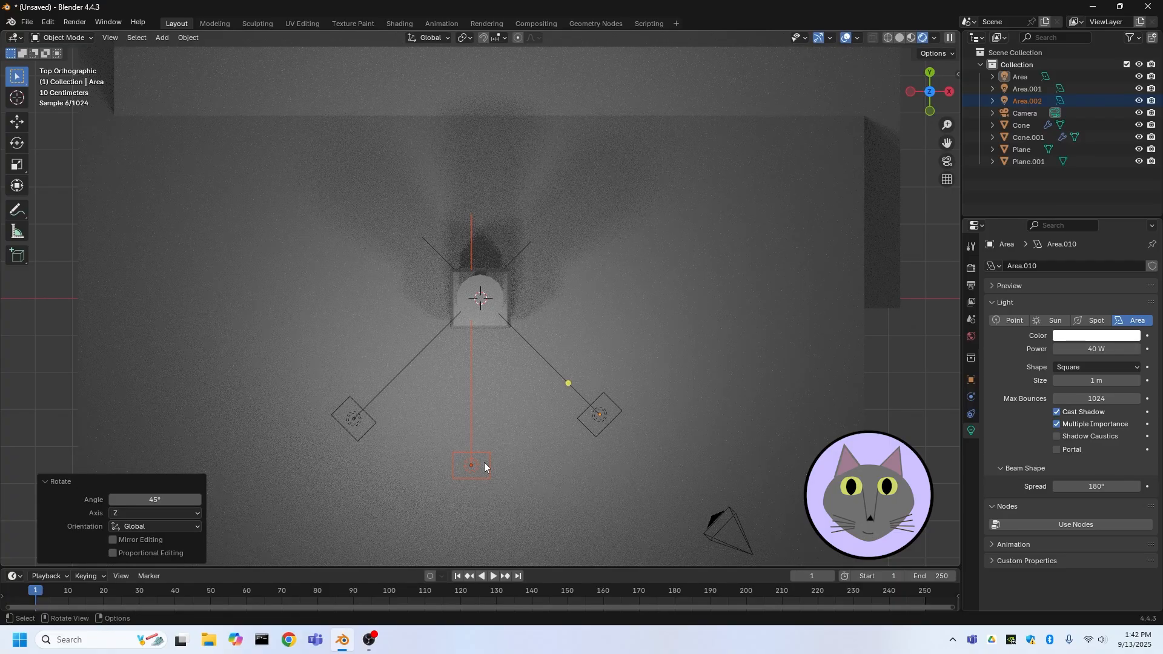
key(g)
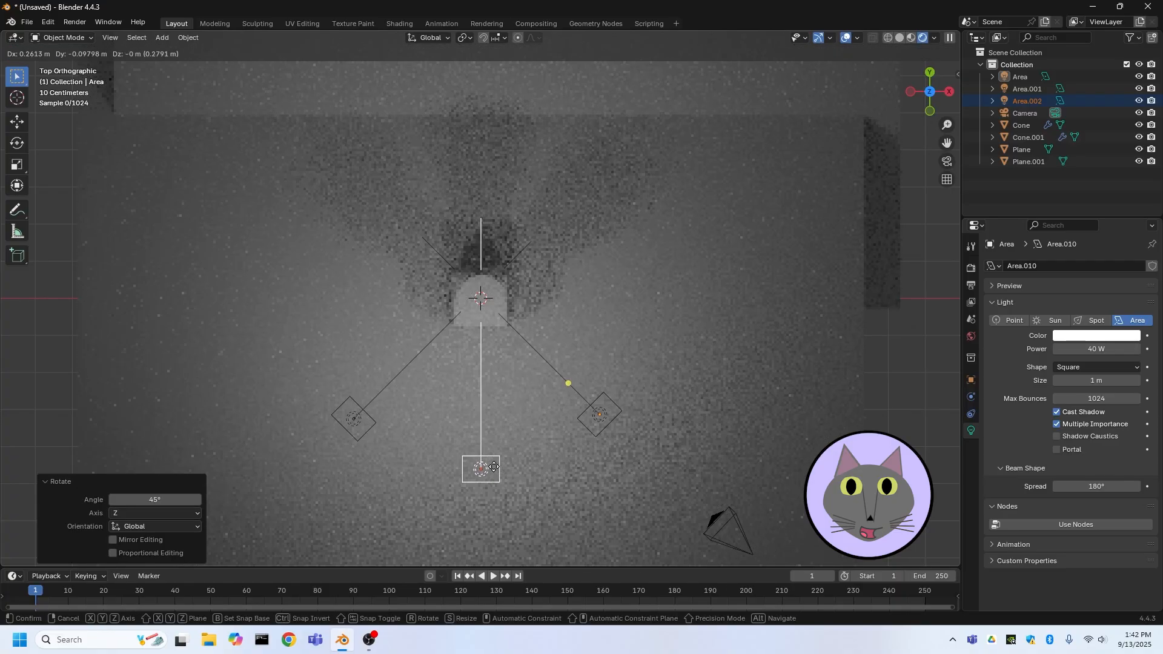
click(494, 472)
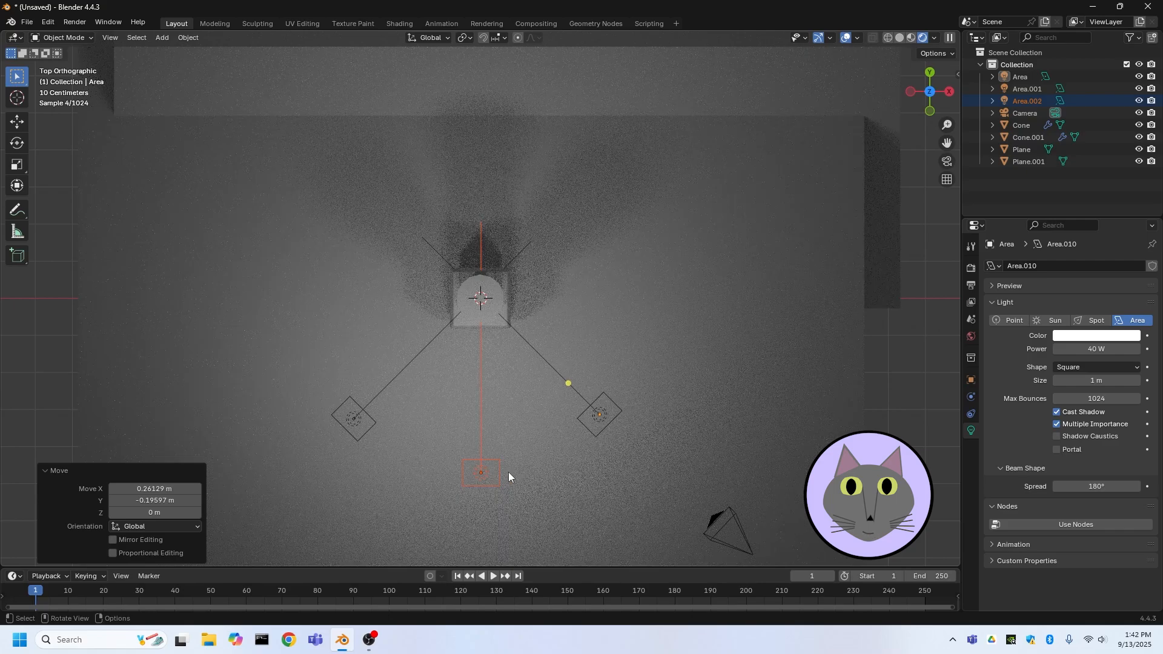
middle_drag(509, 477, 483, 383)
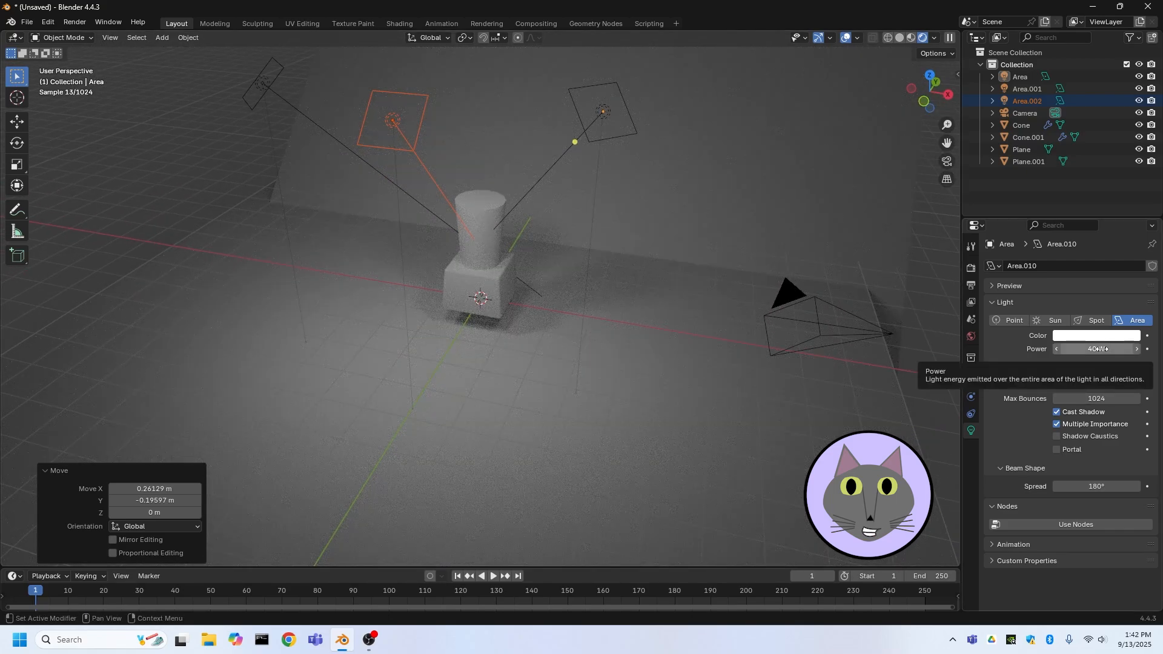
Set the third area light's power to 10 W
click(1102, 350)
text(1)
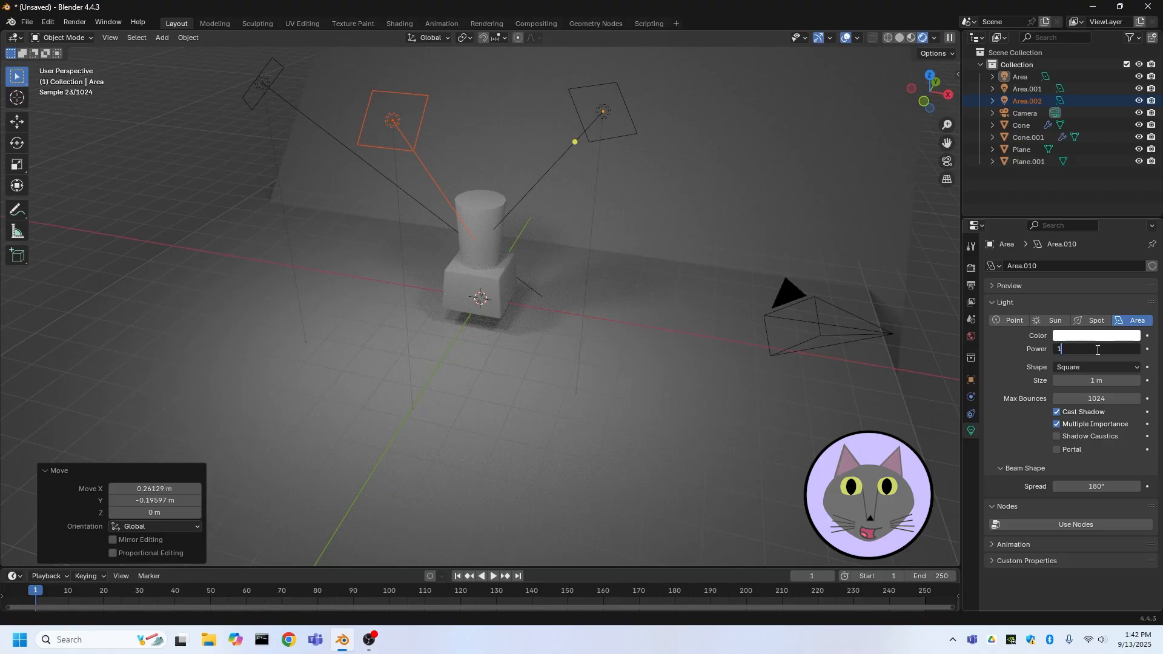
text(0)
key(Return)
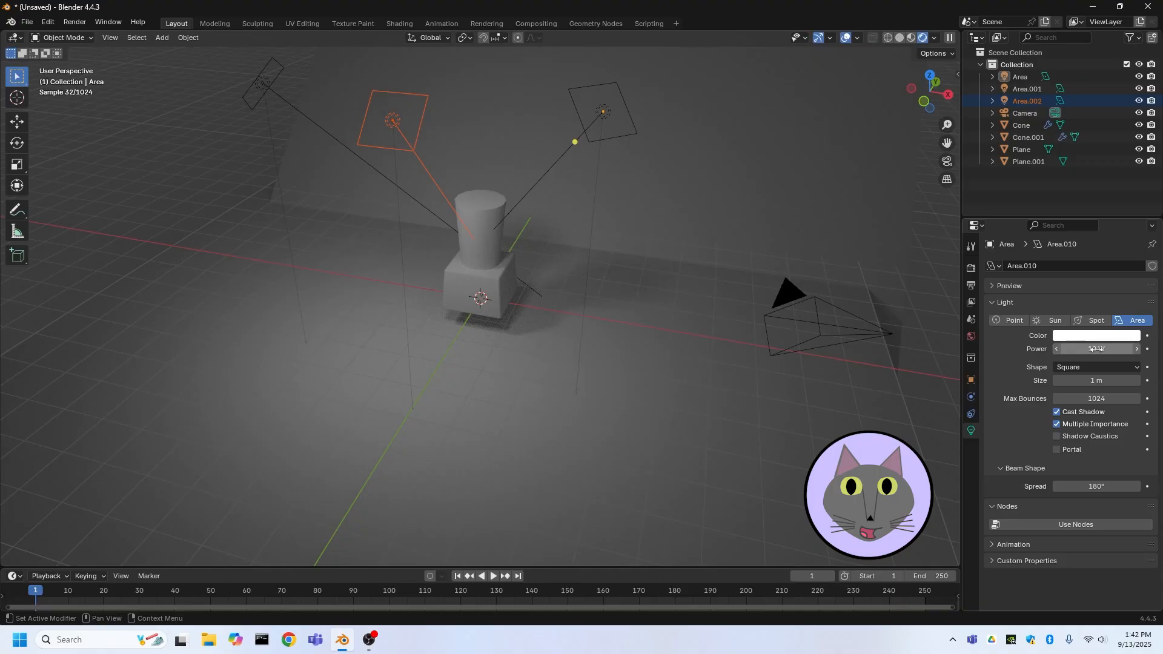
Select the cup, enter Edit Mode, switch to face selection and pick the cup's top face
scroll(506, 229, up, 3)
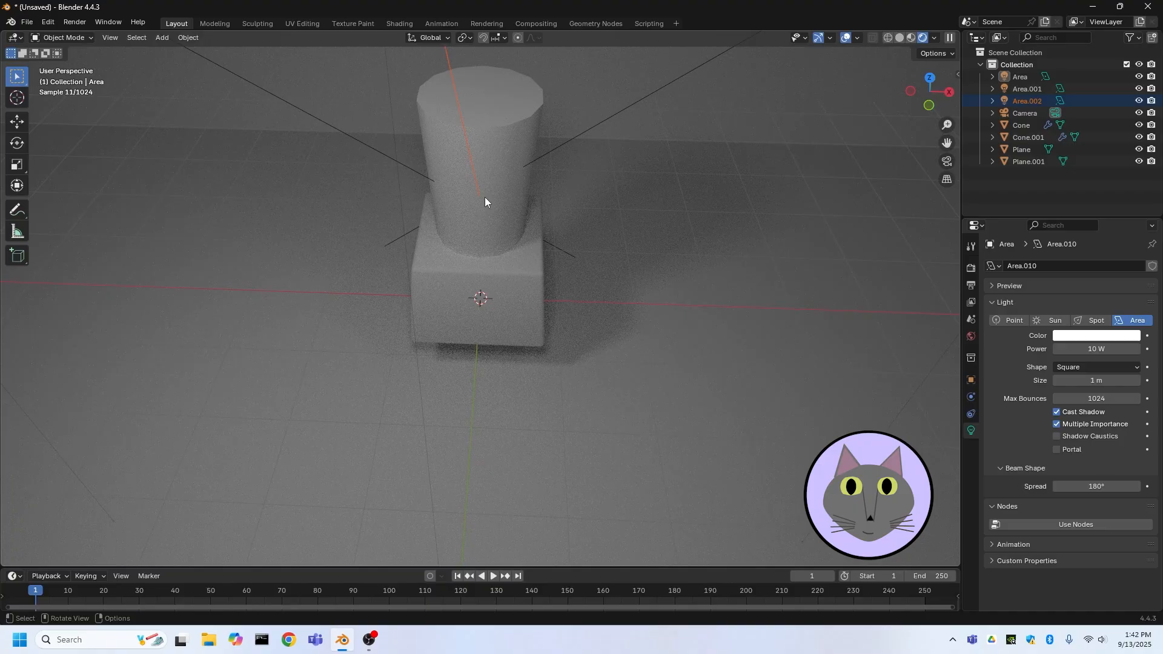
scroll(470, 187, down, 3)
middle_drag(477, 220, 511, 188)
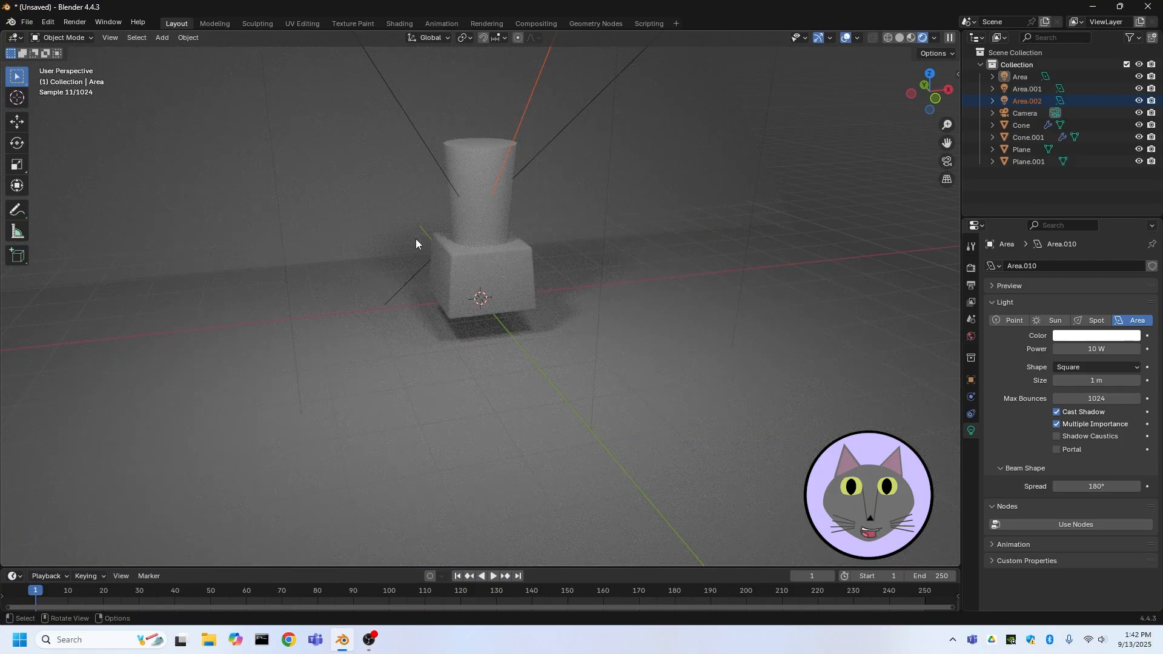
click(493, 197)
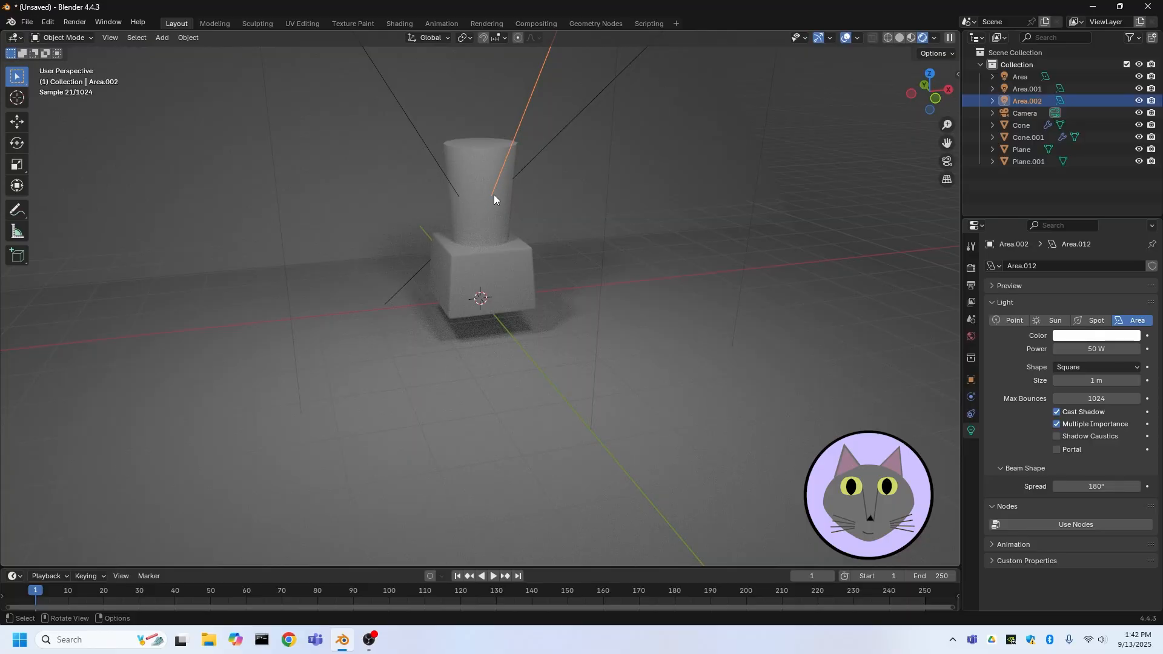
click(481, 159)
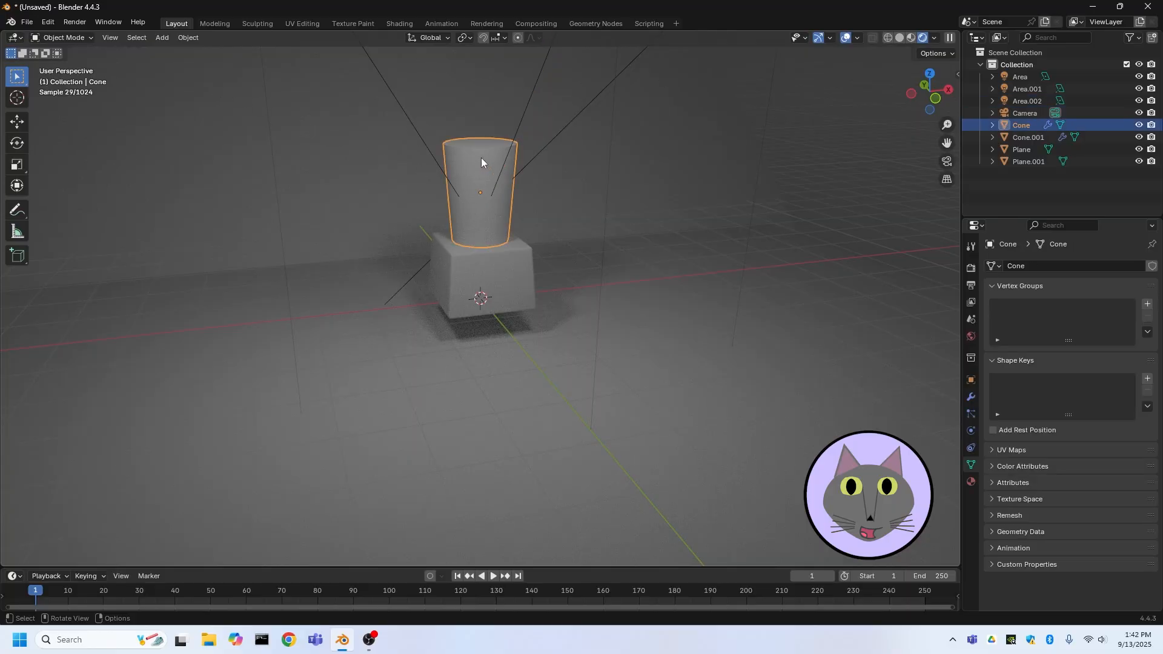
click(62, 37)
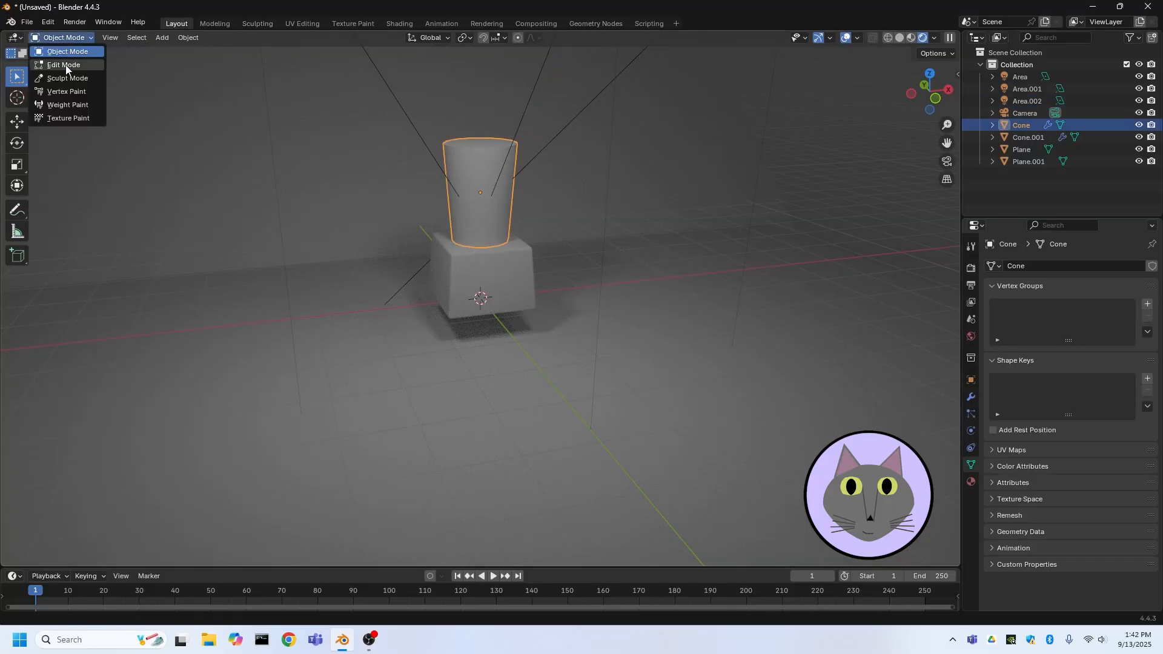
click(63, 64)
scroll(402, 135, up, 4)
middle_drag(403, 135, 481, 182)
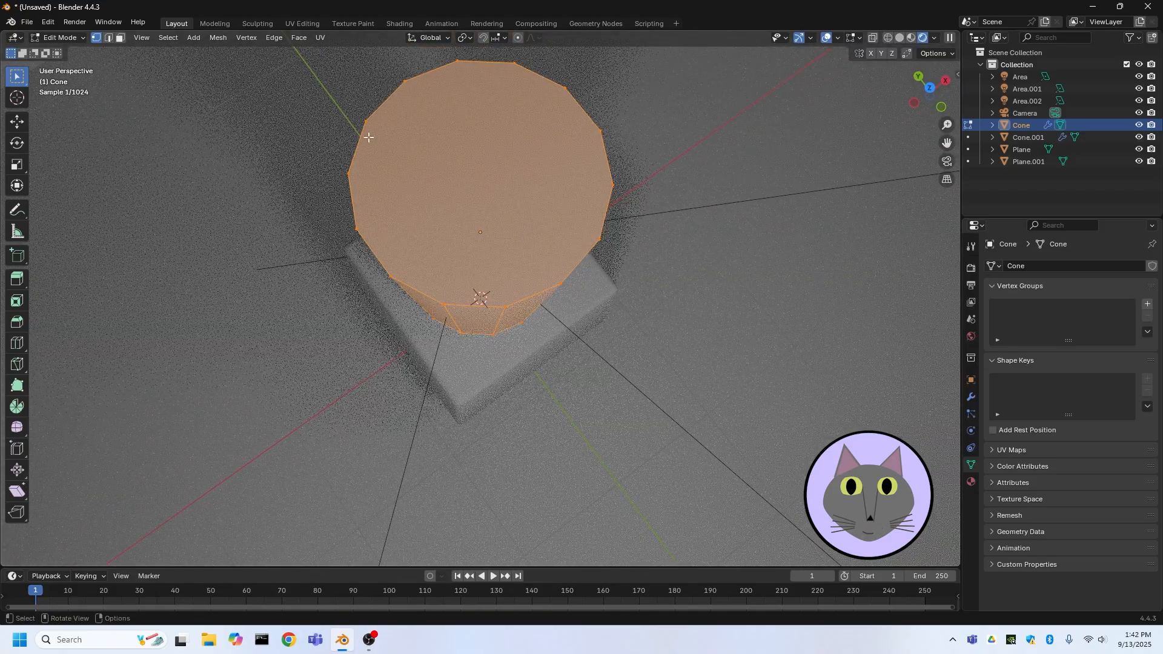
click(51, 38)
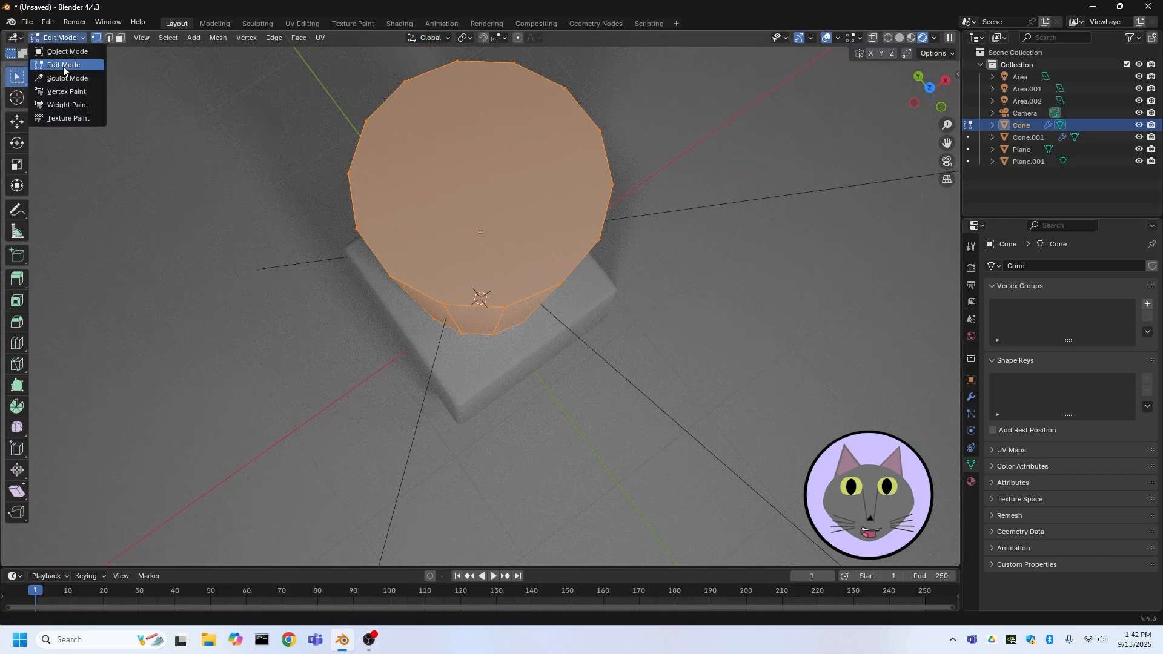
click(64, 65)
click(121, 38)
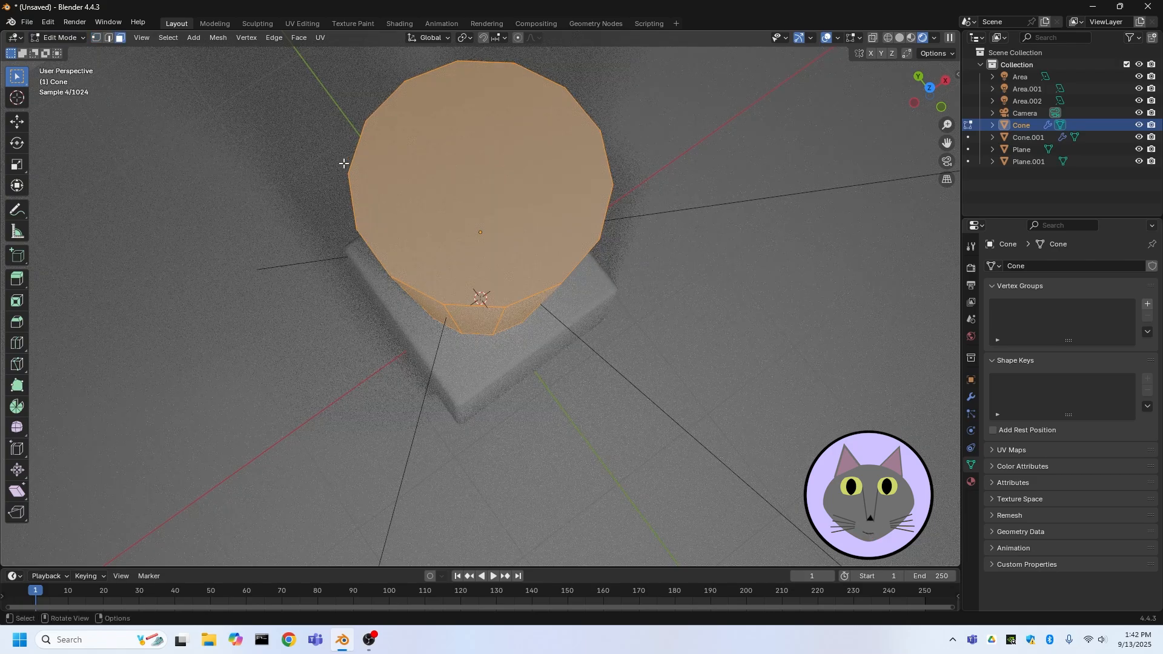
click(451, 170)
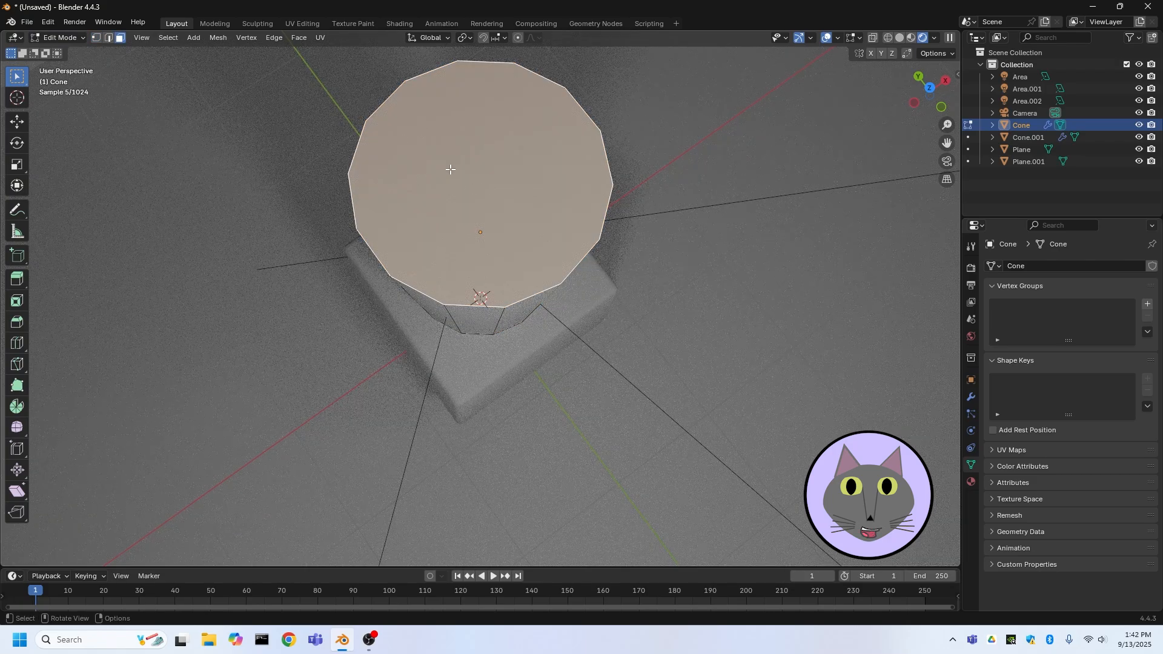
Inset the cup's top face by about 0.3 m
key(i)
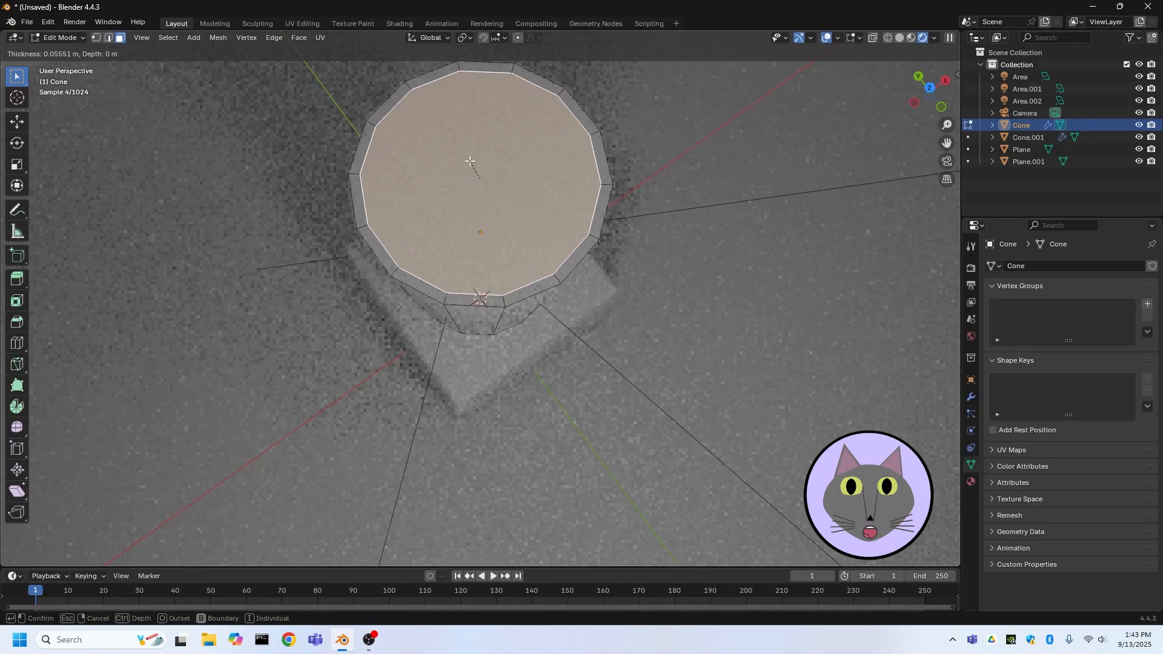
key(Escape)
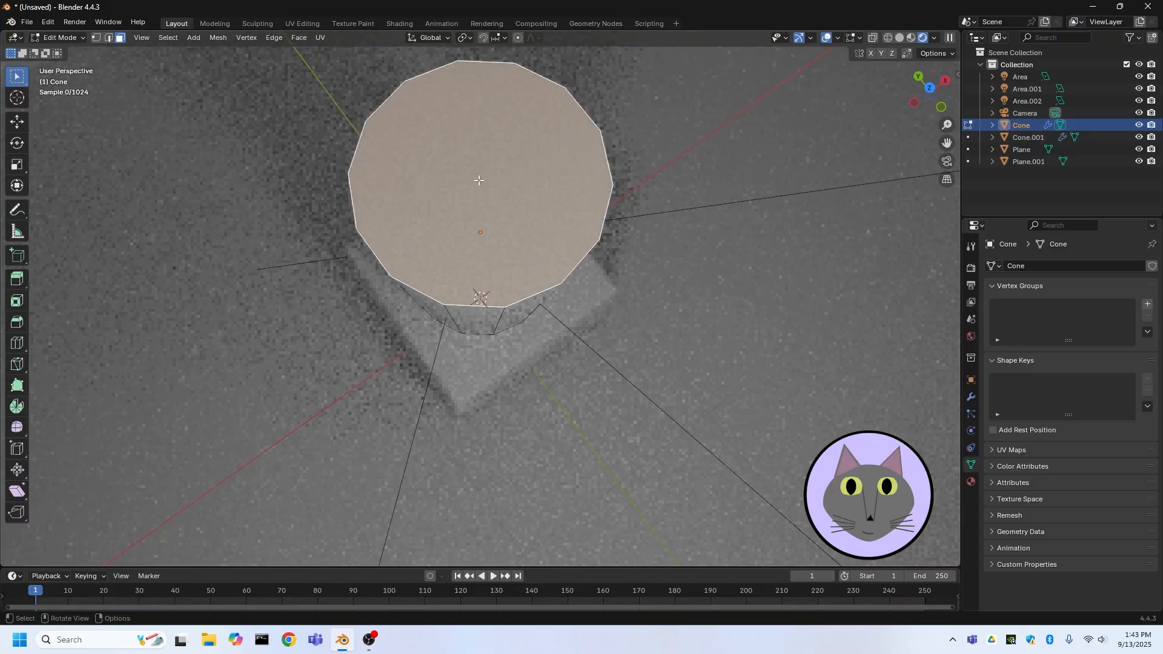
key(i)
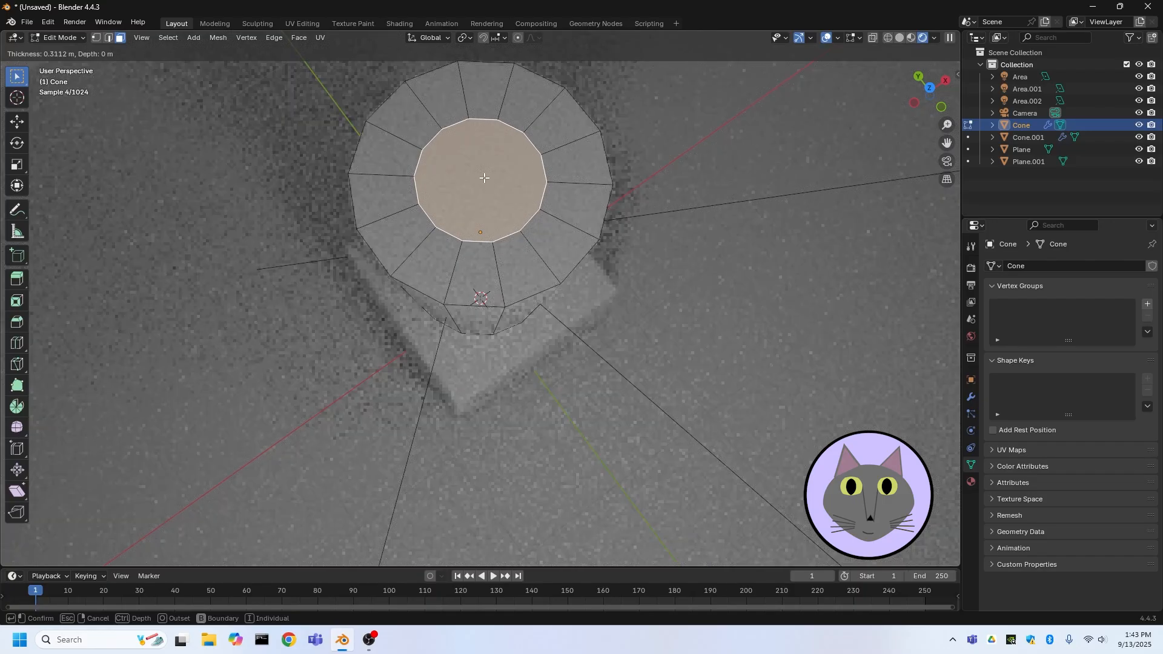
click(487, 180)
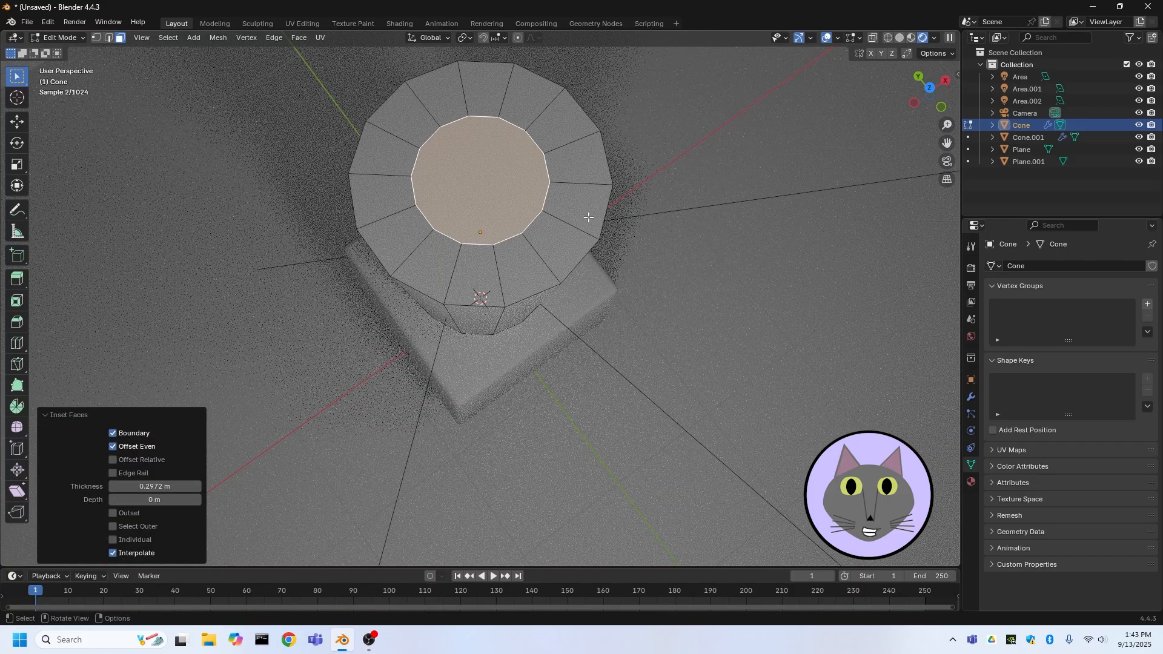
Extrude the inset face about 0.18 m along its normal and scale the new face up by 1.245
key(e)
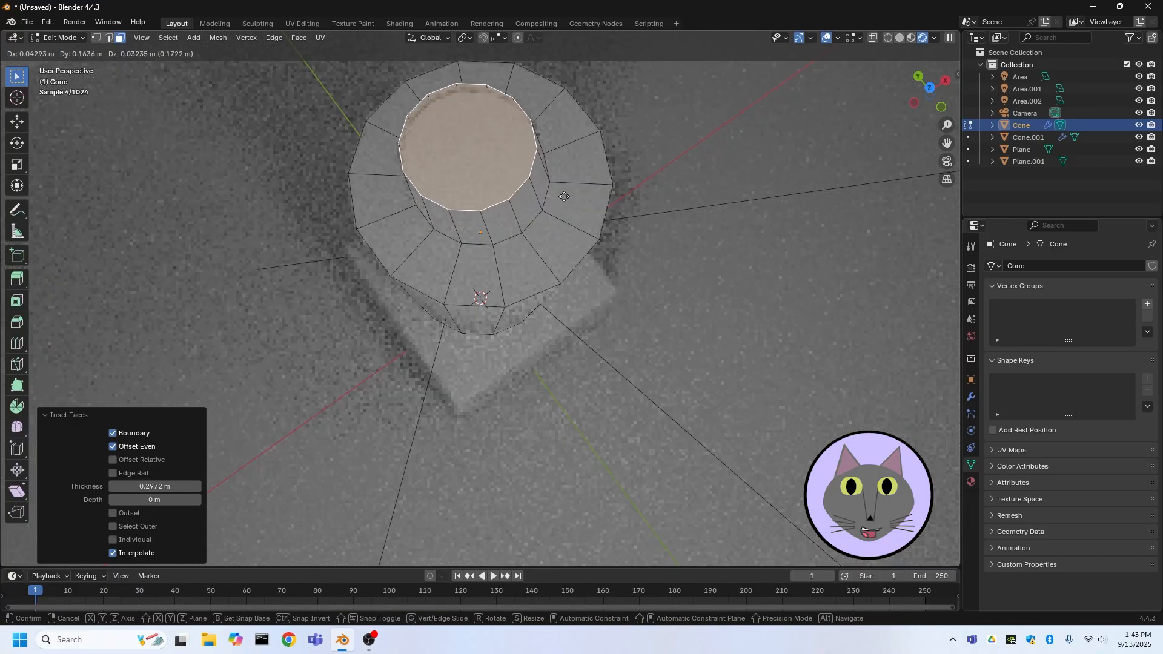
right_click(573, 177)
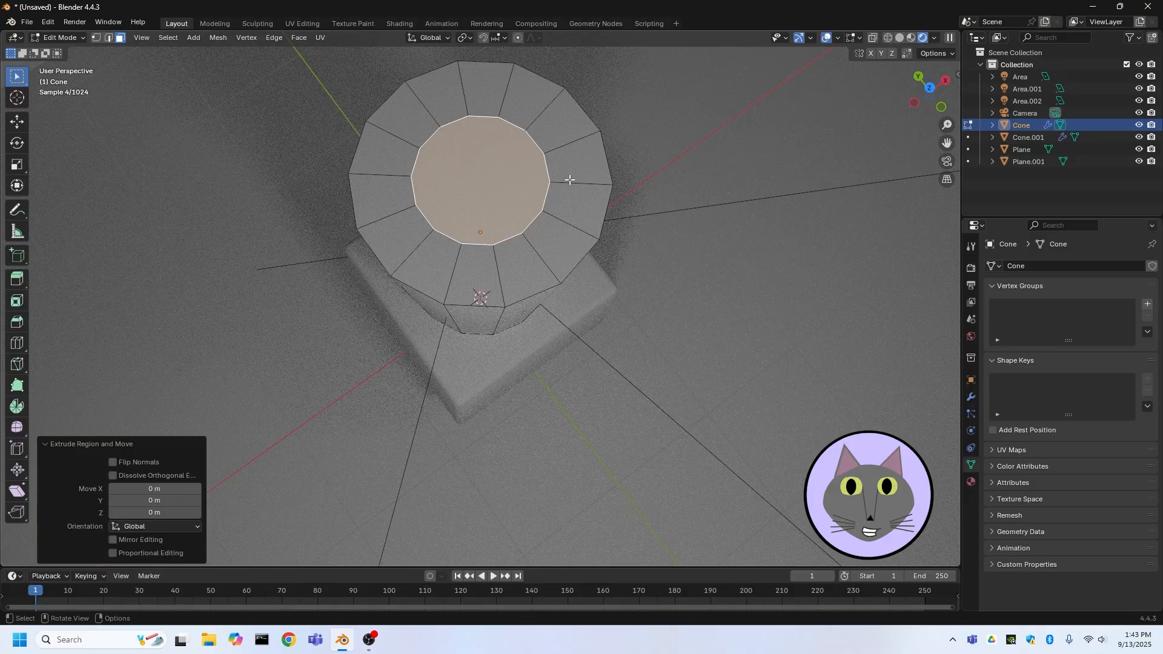
key(e)
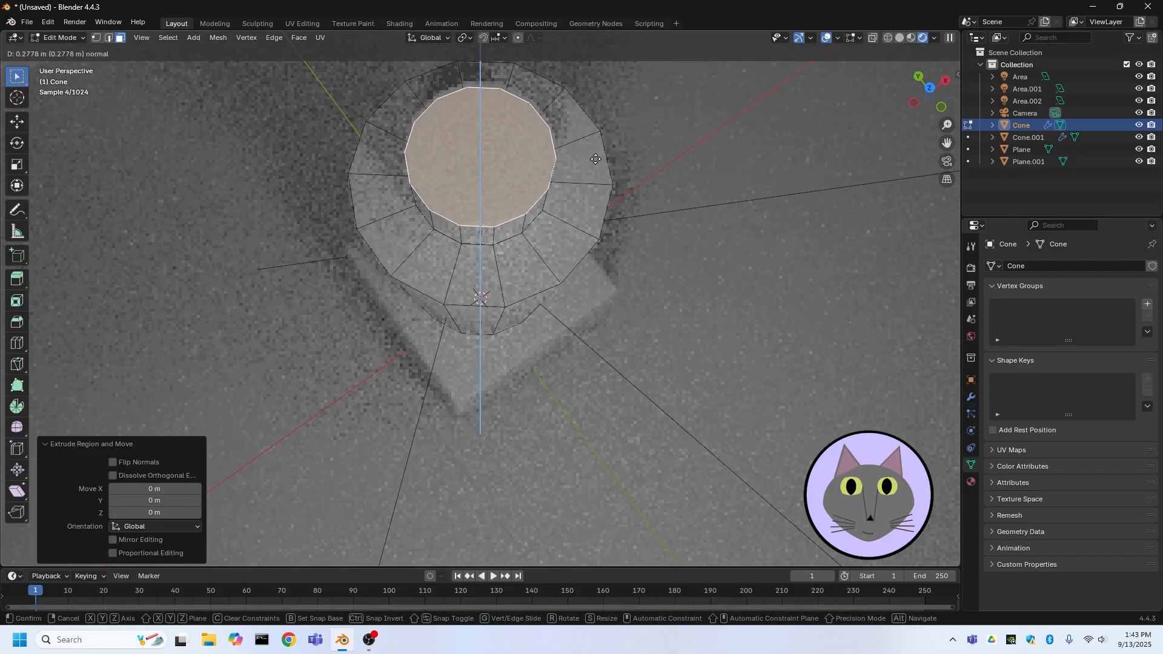
click(598, 163)
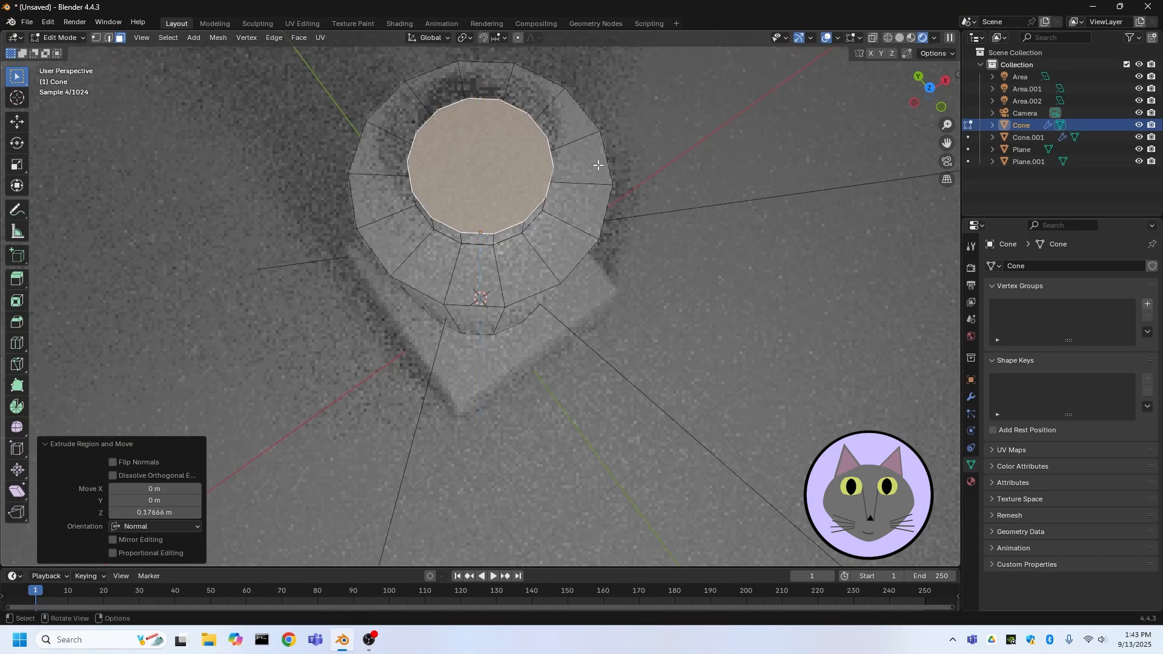
key(s)
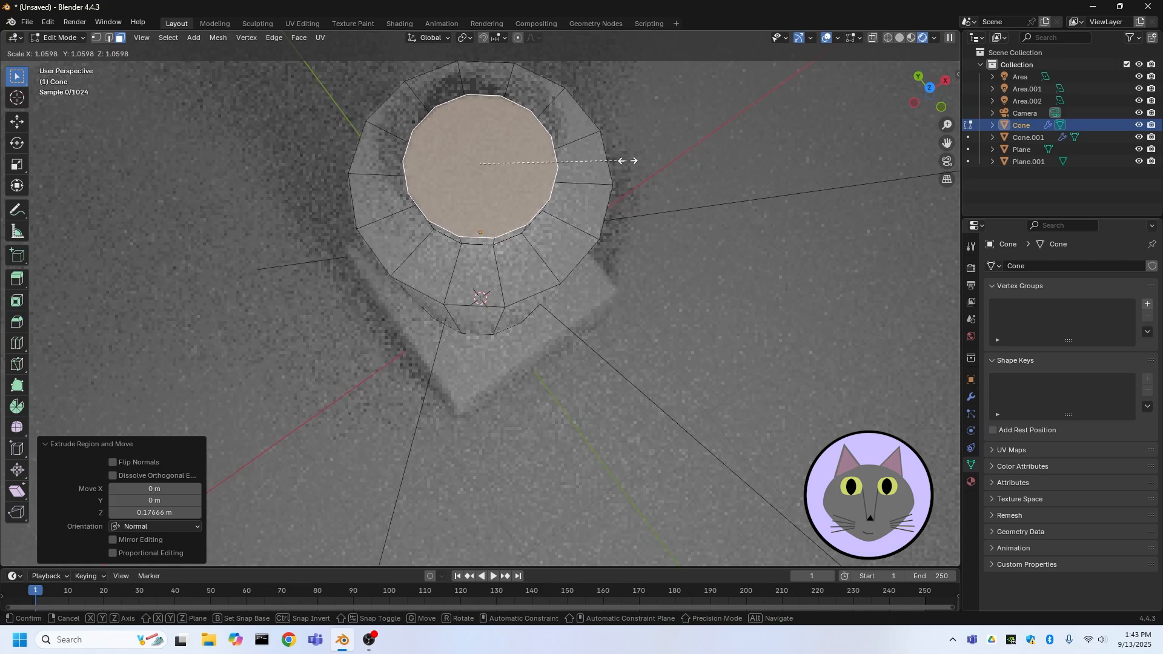
click(647, 155)
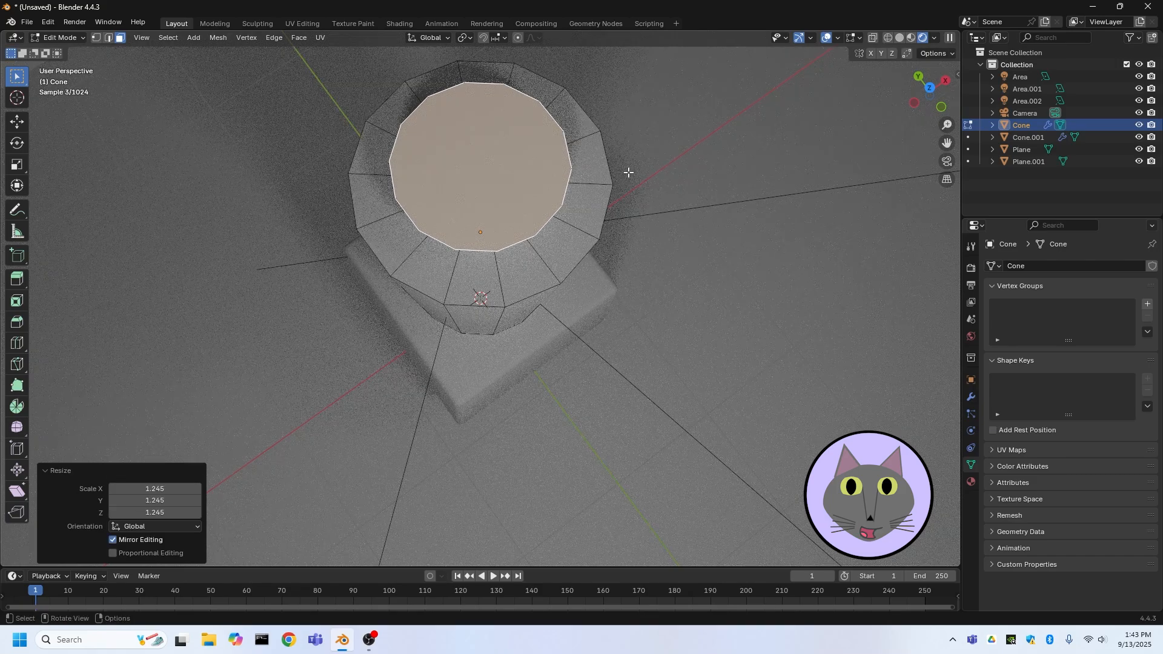
Select the raised top section of the cup in Edit Mode and separate the selection into its own object
middle_drag(627, 174, 647, 117)
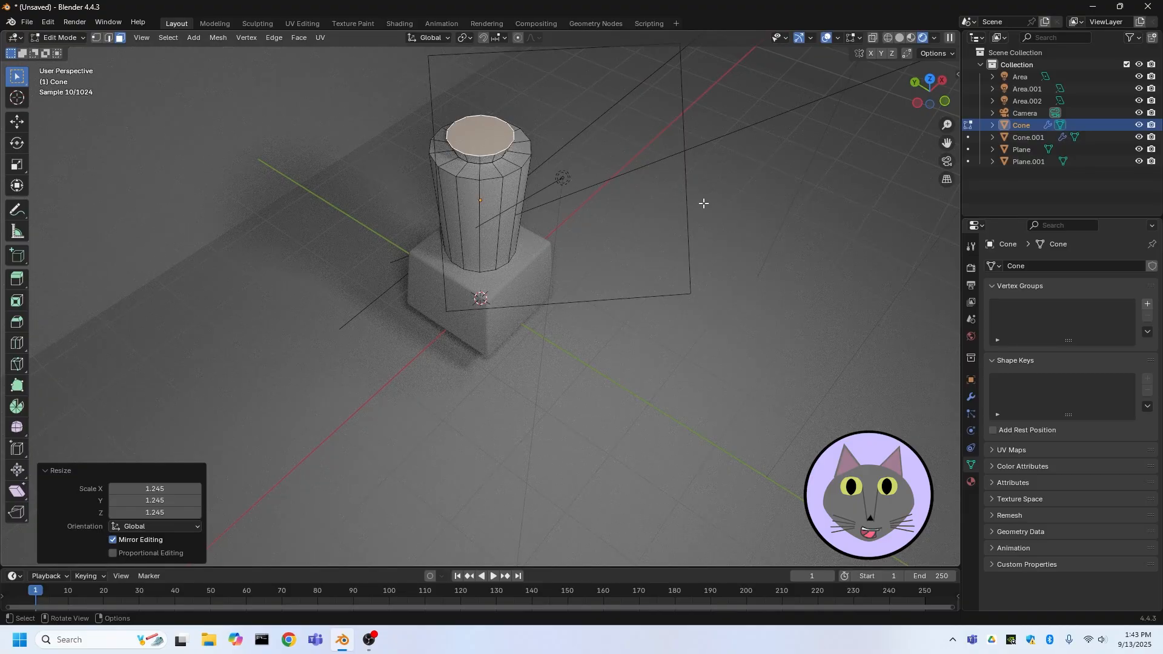
click(55, 38)
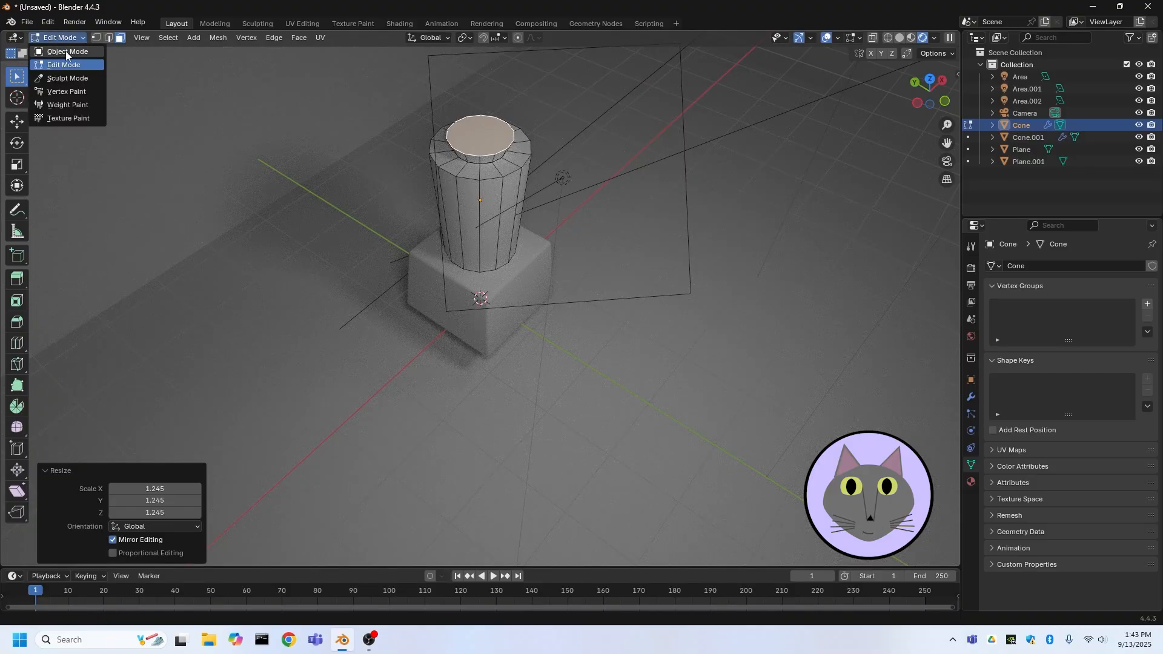
click(66, 51)
middle_drag(327, 101, 503, 117)
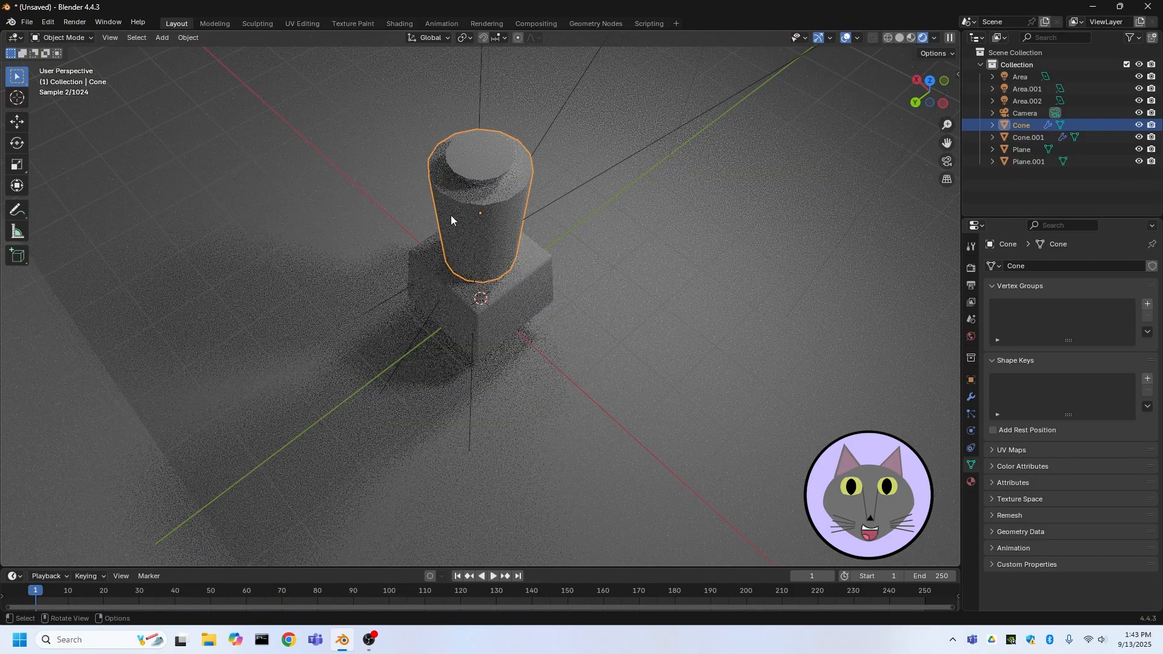
middle_drag(451, 215, 474, 175)
key(Tab)
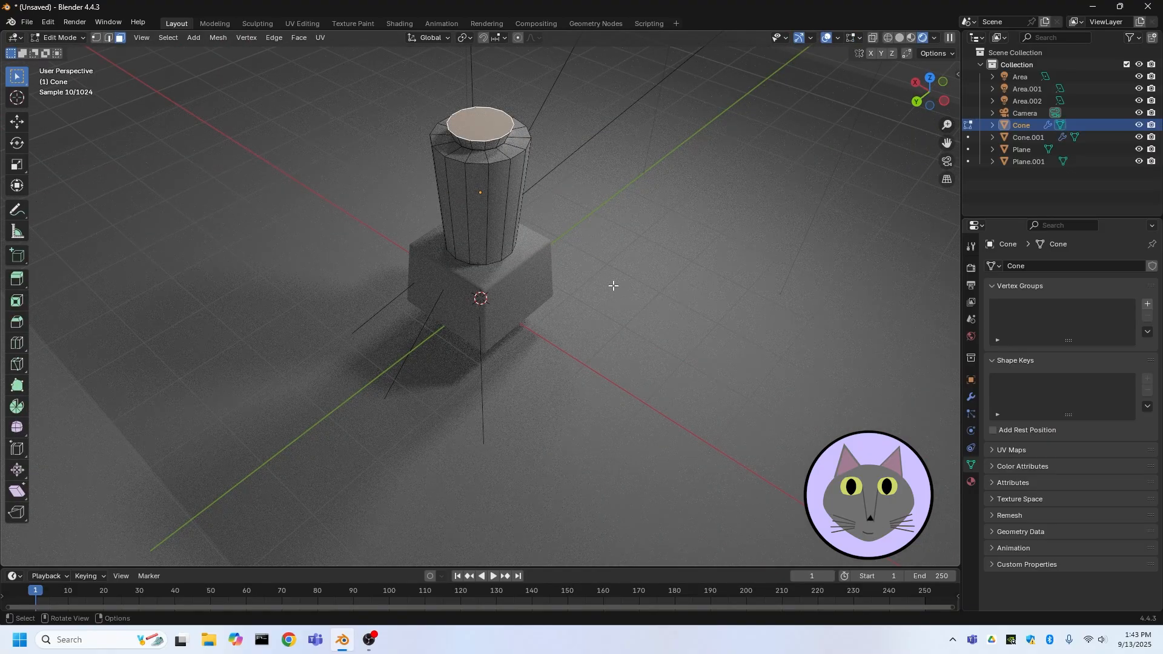
click(463, 184)
click(477, 146)
click(475, 131)
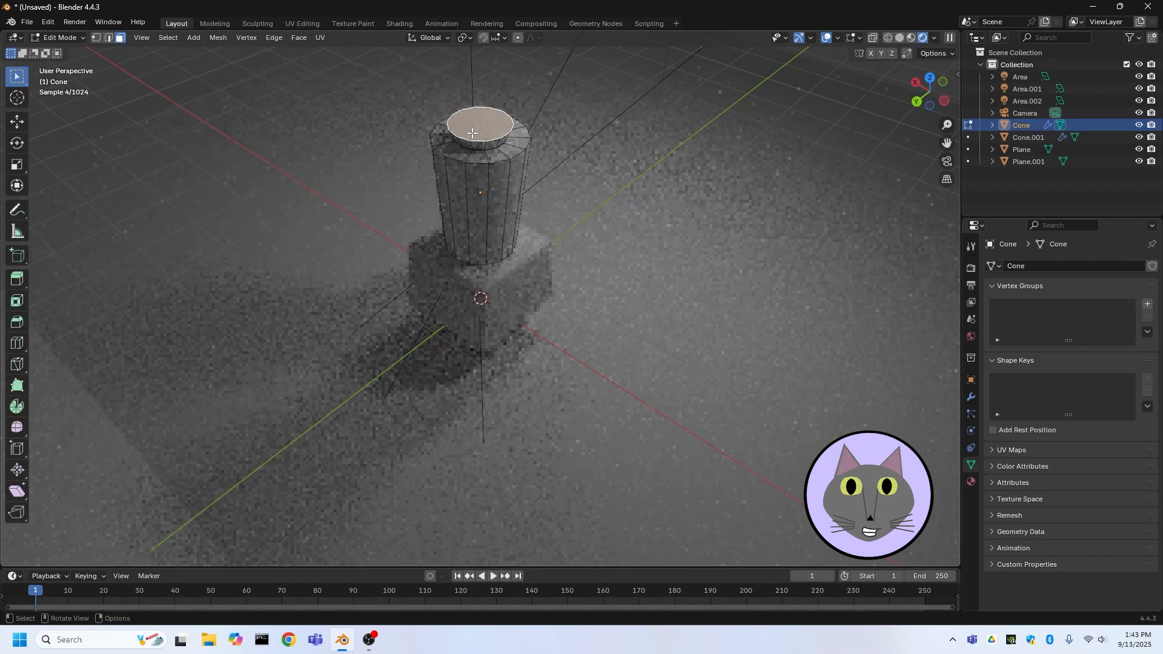
click(475, 144)
middle_drag(523, 156, 479, 125)
scroll(477, 125, up, 3)
scroll(480, 125, down, 4)
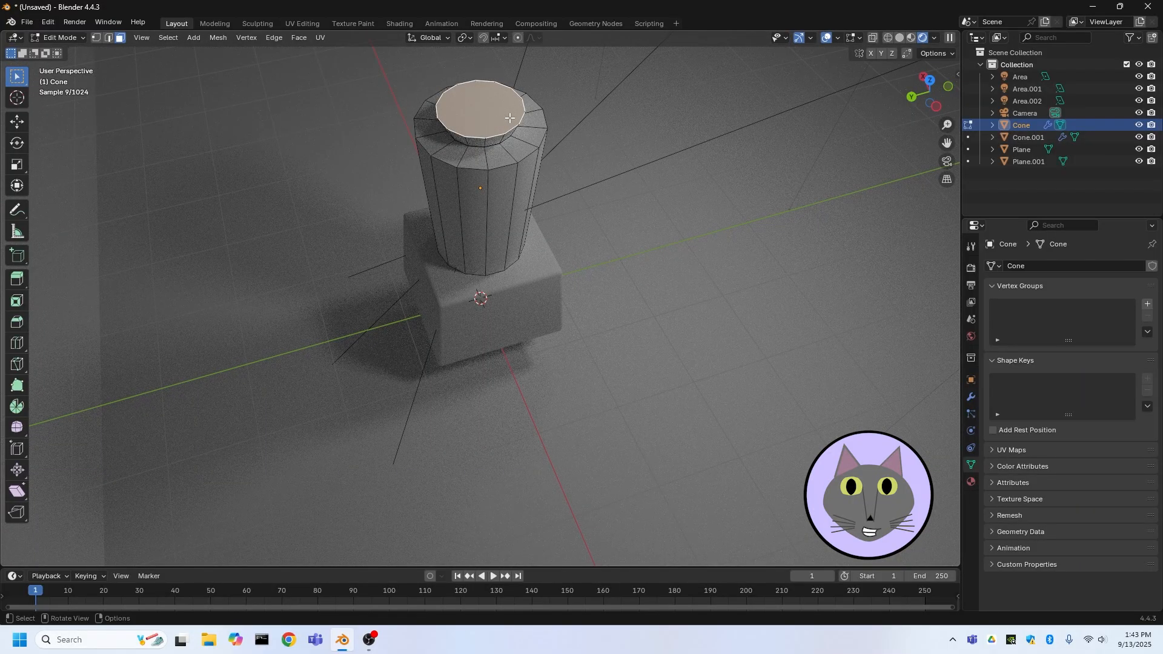
middle_drag(510, 117, 585, 137)
click(494, 71)
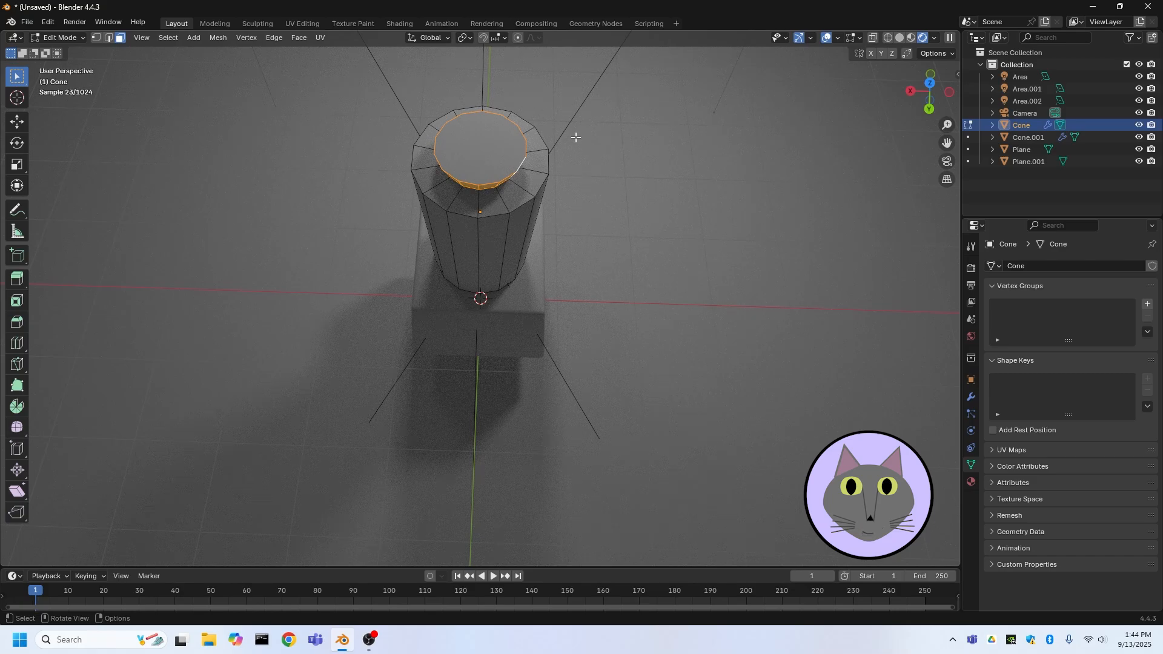
shift+click(489, 148)
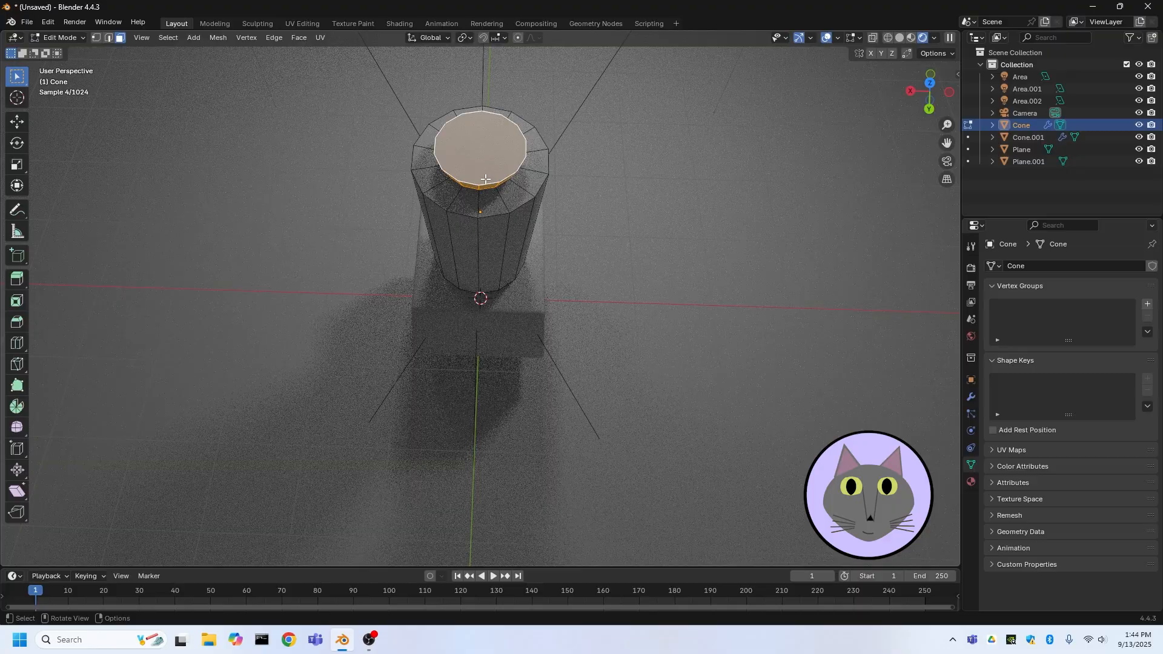
middle_drag(489, 183, 523, 130)
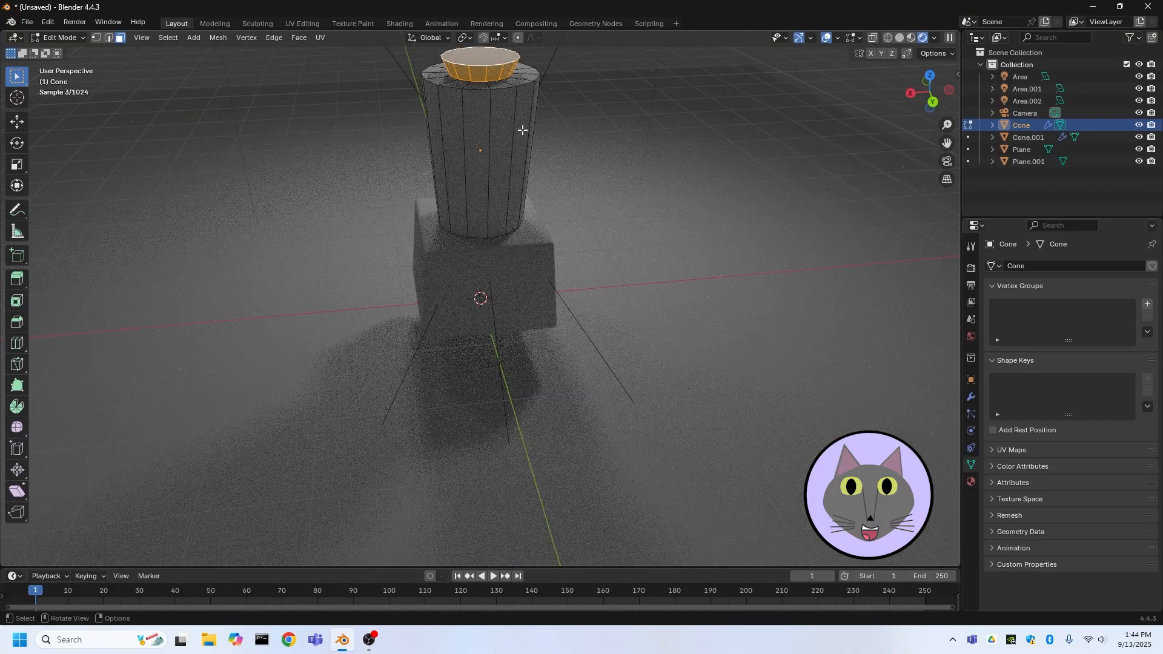
key(p)
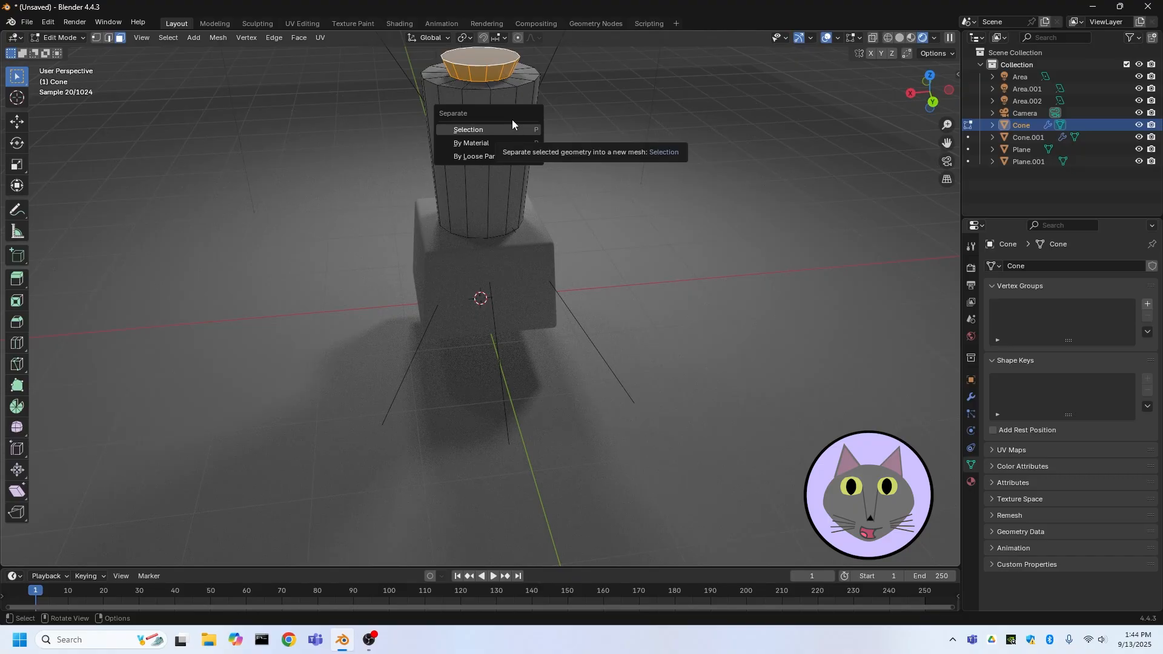
click(511, 128)
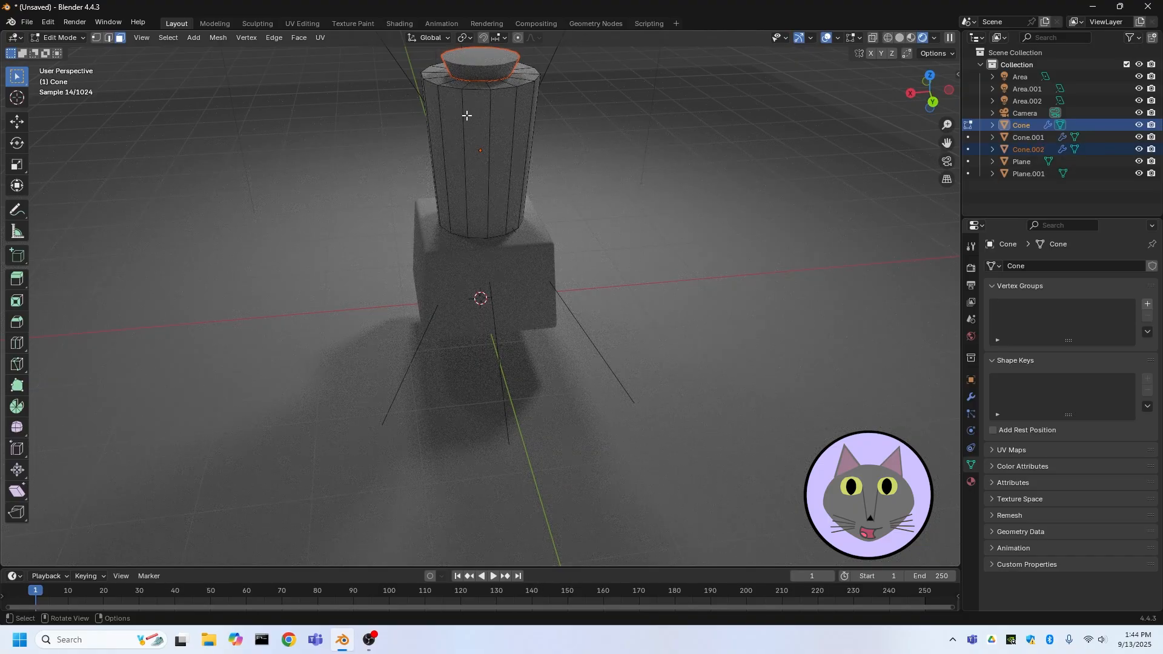
Return to Object Mode and select the separated lid piece and the cup body in turn to check them
click(61, 37)
click(64, 52)
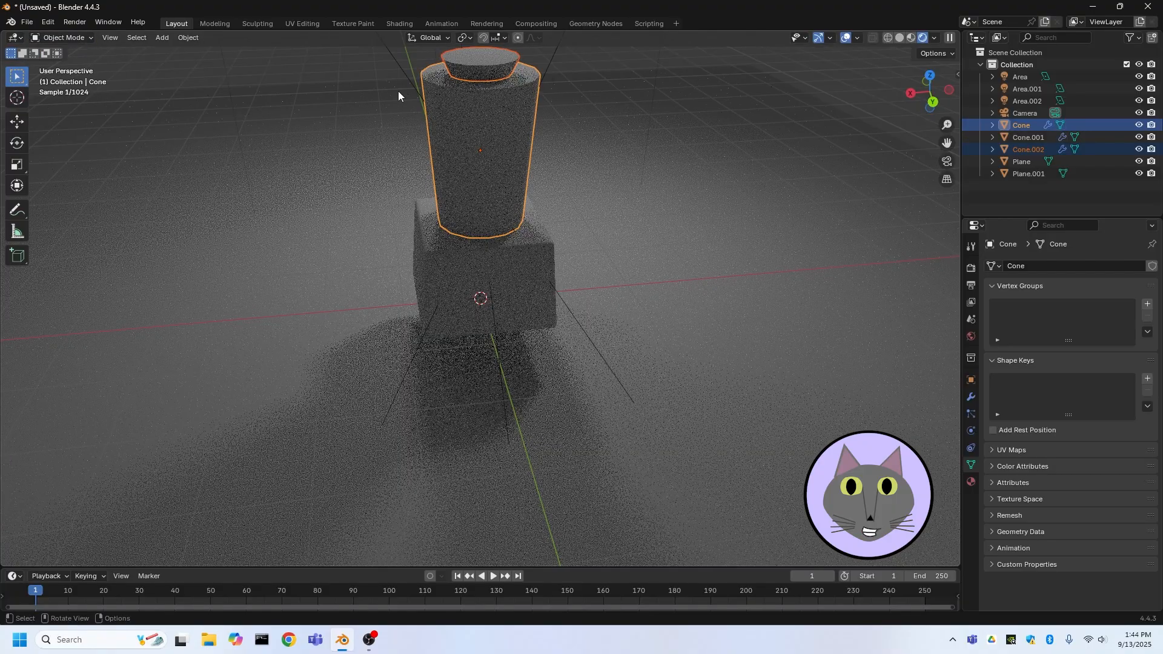
click(487, 78)
click(482, 86)
click(482, 86)
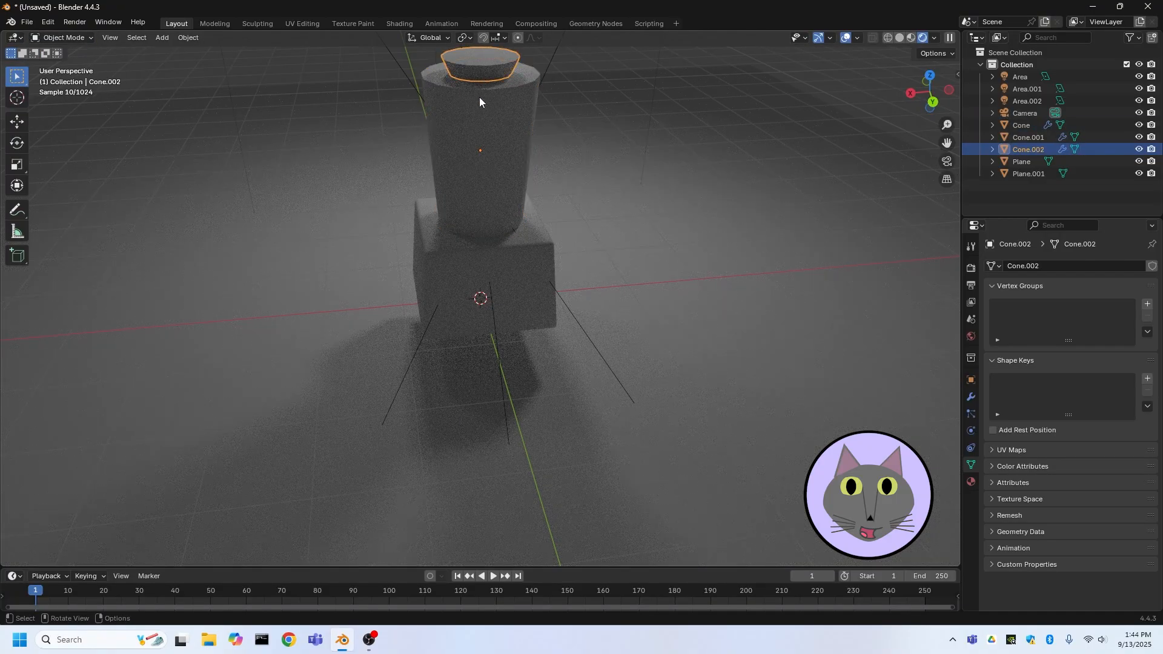
click(477, 102)
click(478, 72)
click(489, 118)
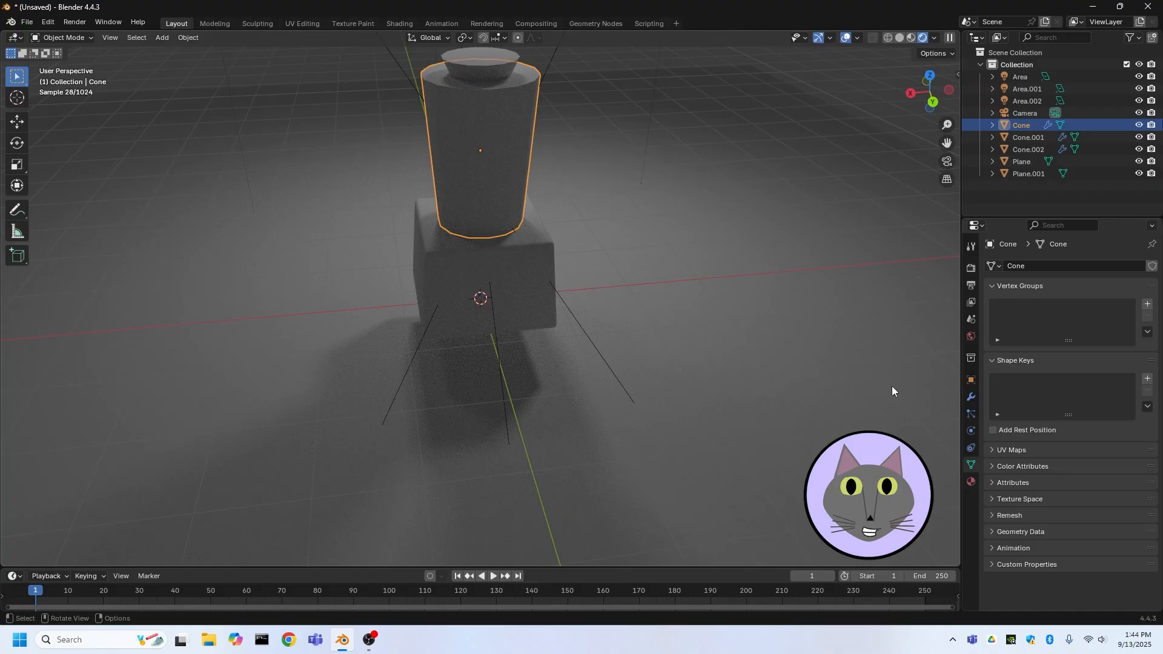
Select the cup body and add a new material to it
click(504, 126)
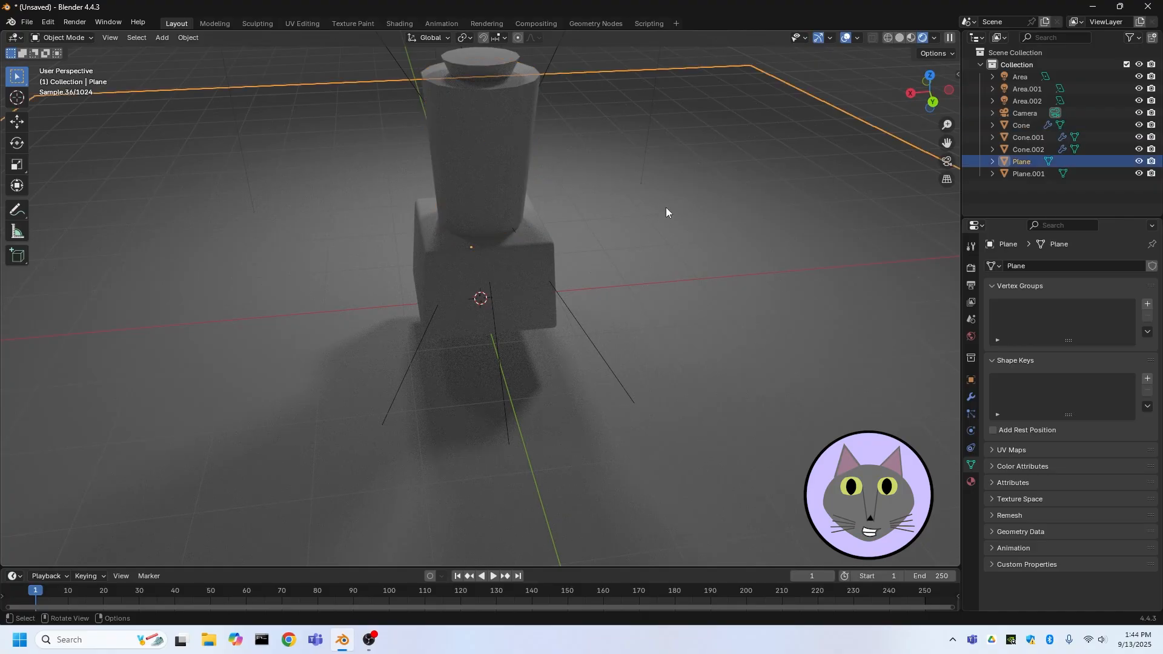
click(545, 145)
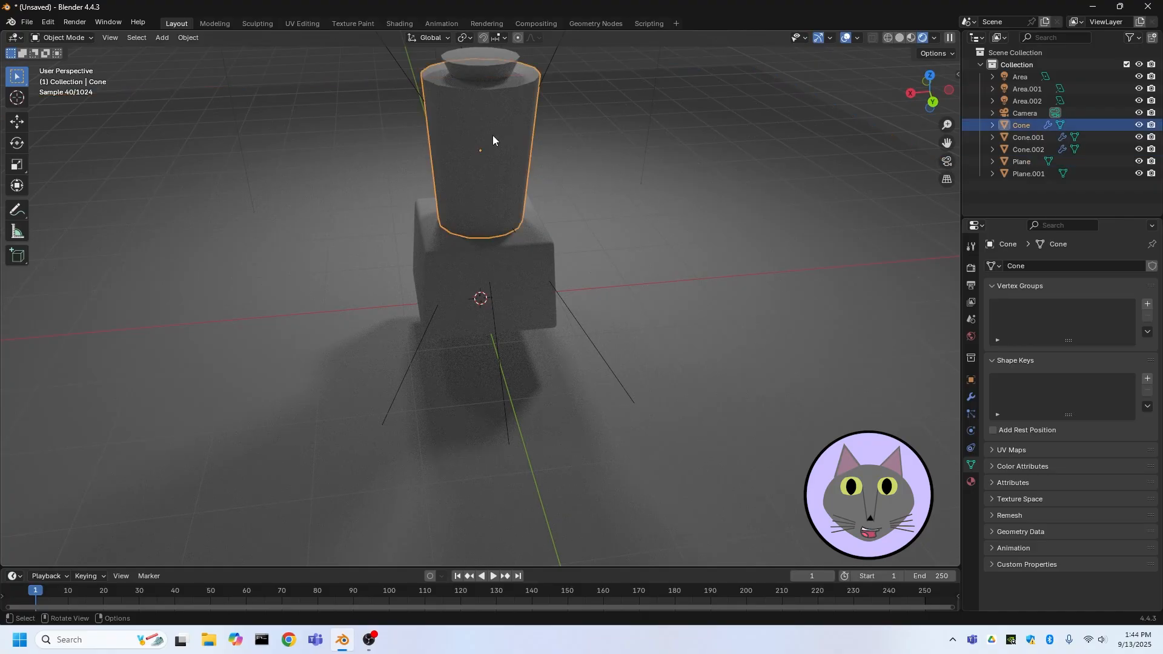
click(971, 482)
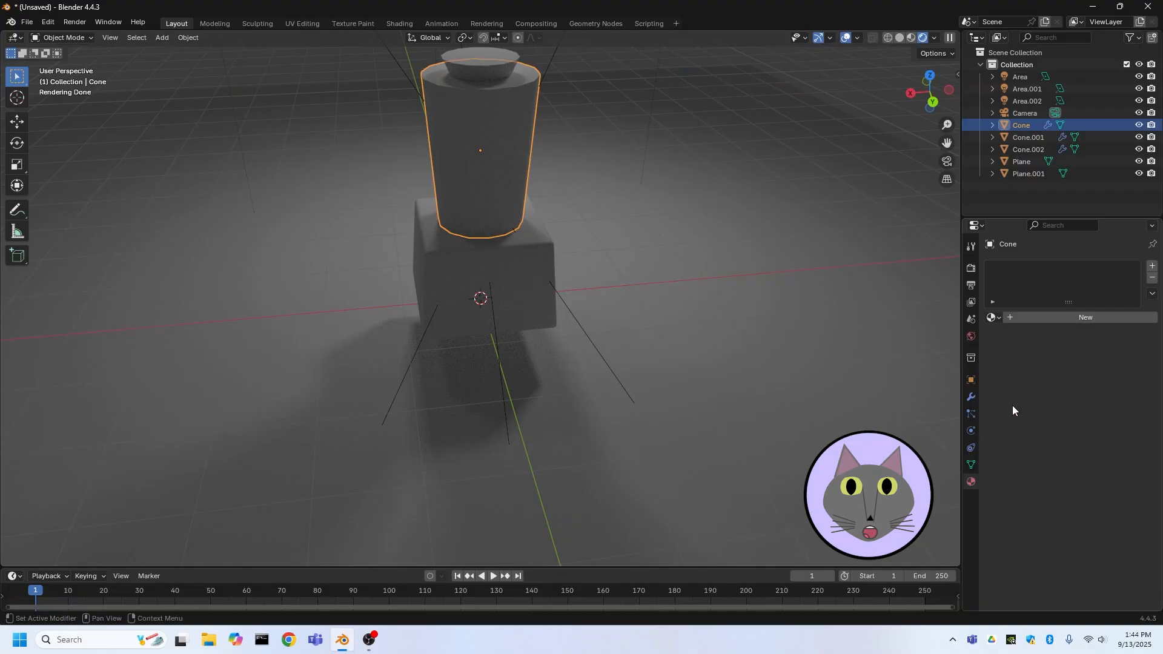
click(1042, 318)
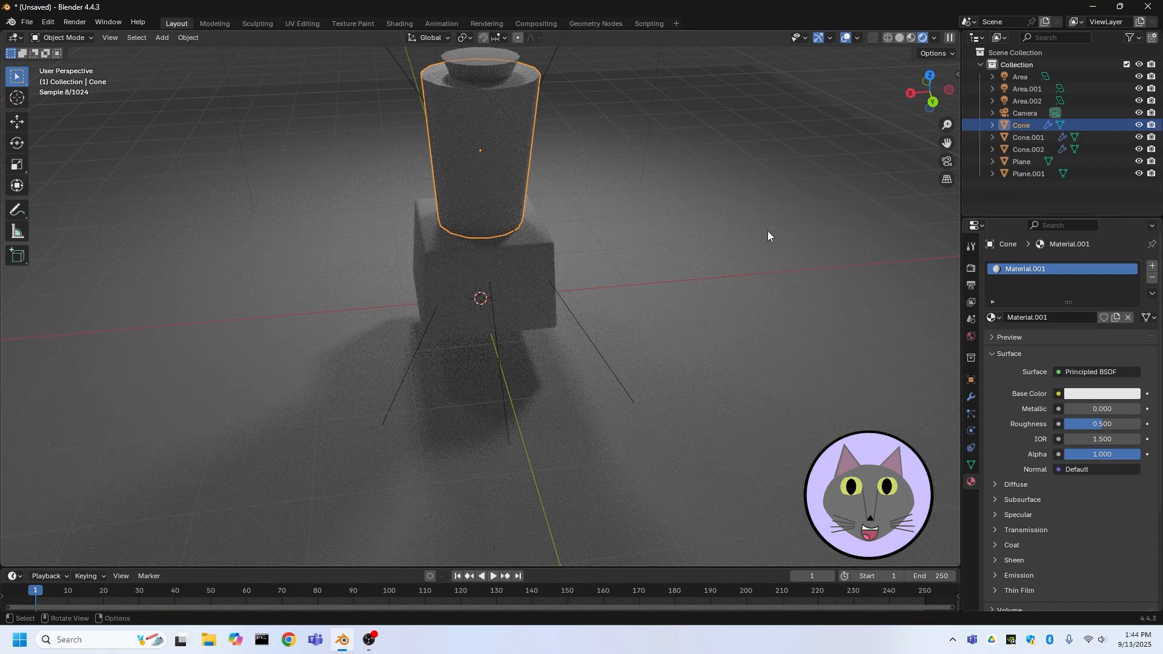
In the Shading workspace with rendered view, make the cup's material glassy by setting Transmission Weight to 1 and Roughness to 0
click(914, 36)
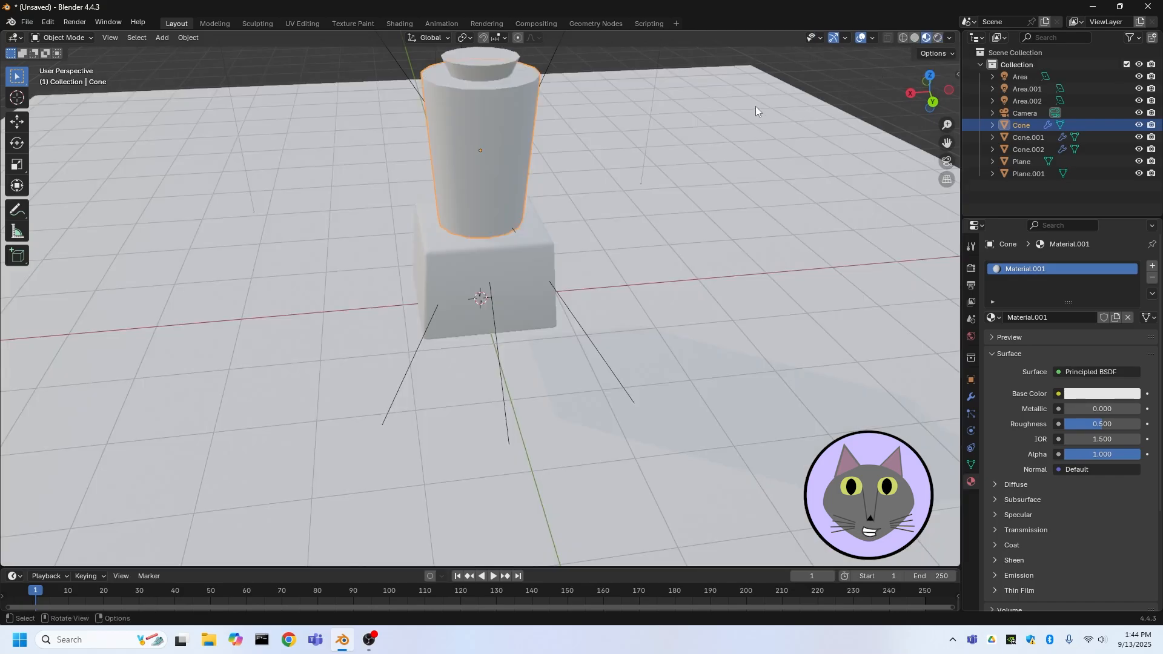
middle_drag(570, 109, 527, 122)
scroll(521, 115, up, 3)
scroll(525, 114, down, 3)
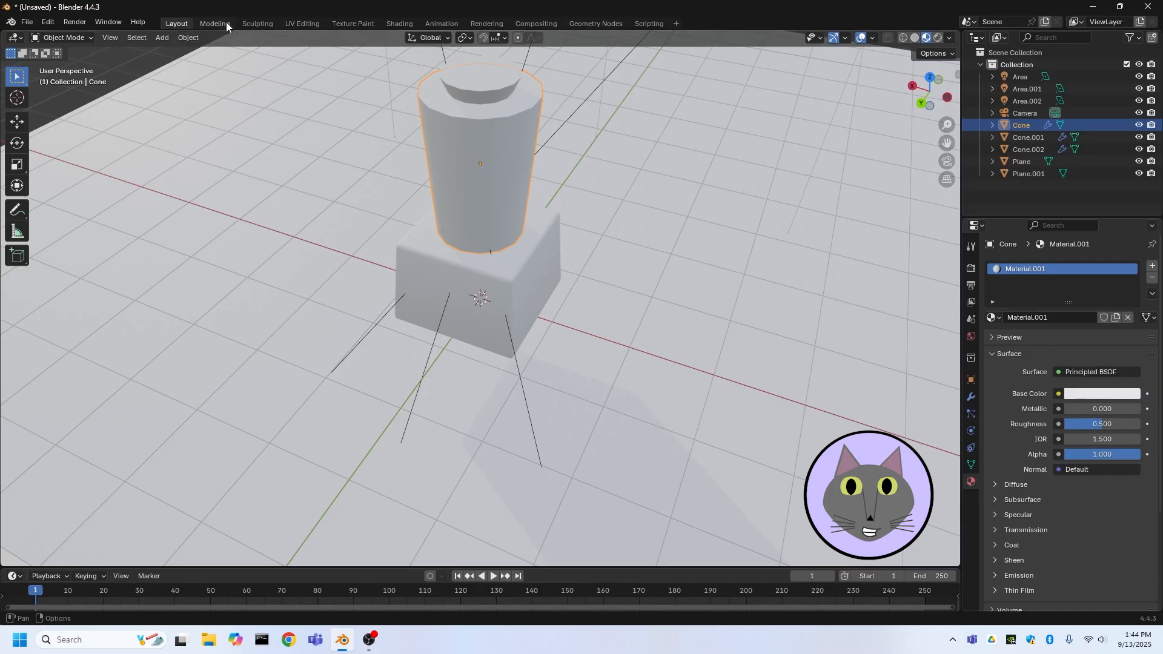
click(387, 25)
mouse_move(533, 118)
middle_down()
mouse_move(577, 158)
mouse_move(550, 134)
mouse_move(605, 133)
middle_up()
scroll(549, 134, up, 6)
scroll(615, 144, up, 3)
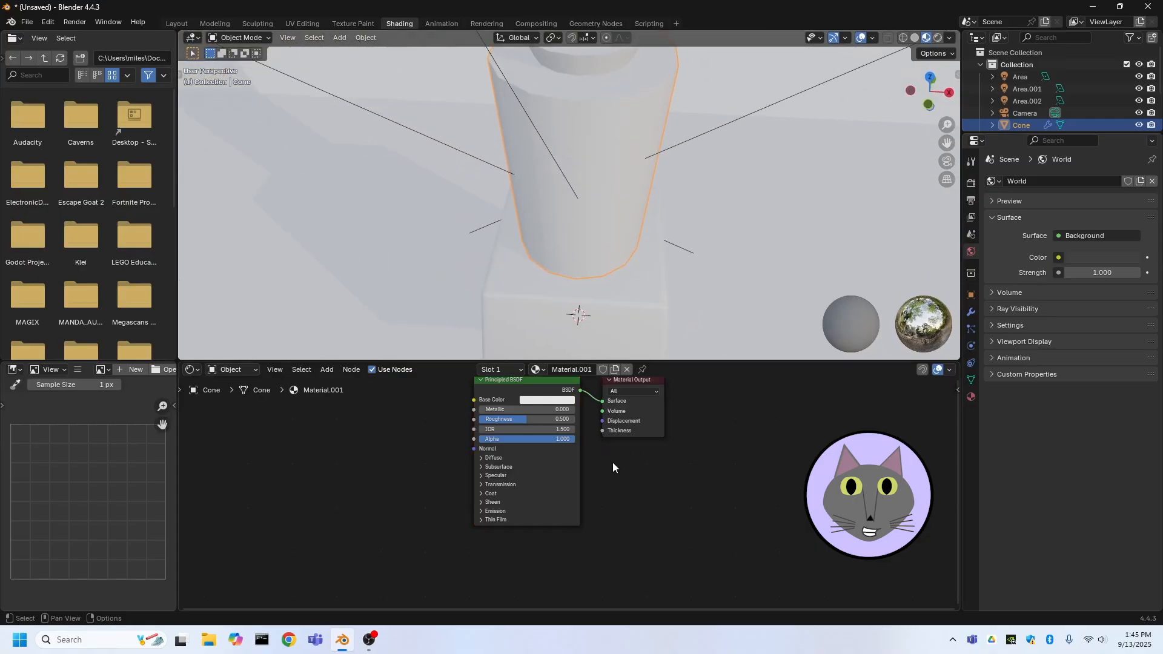
key(Home)
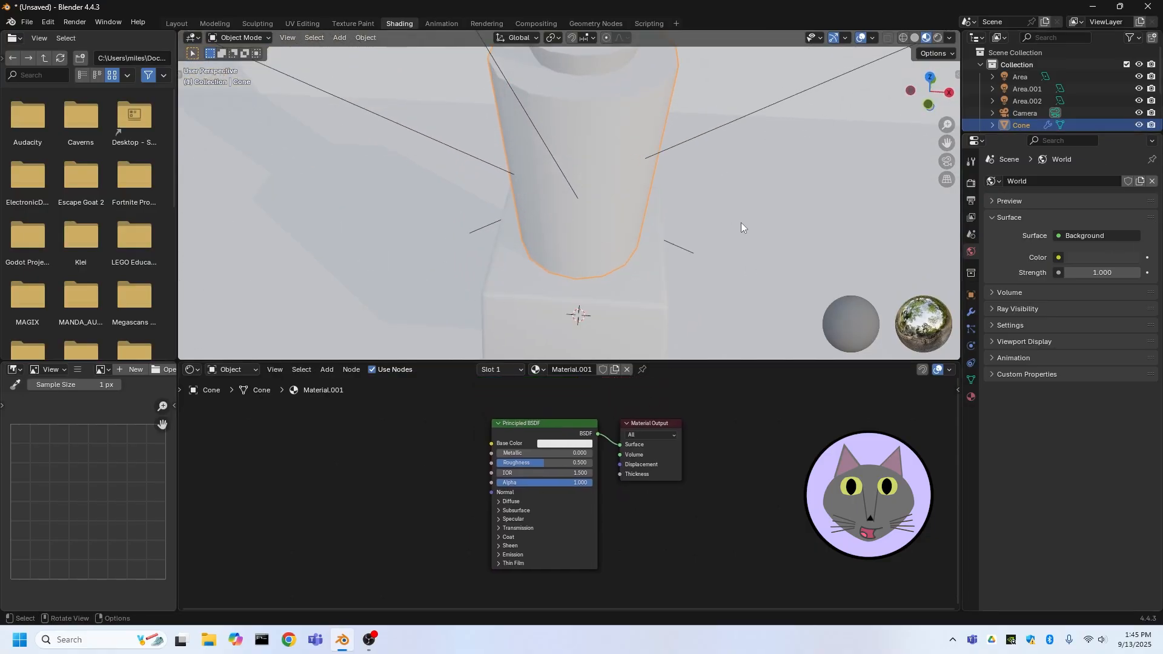
click(939, 37)
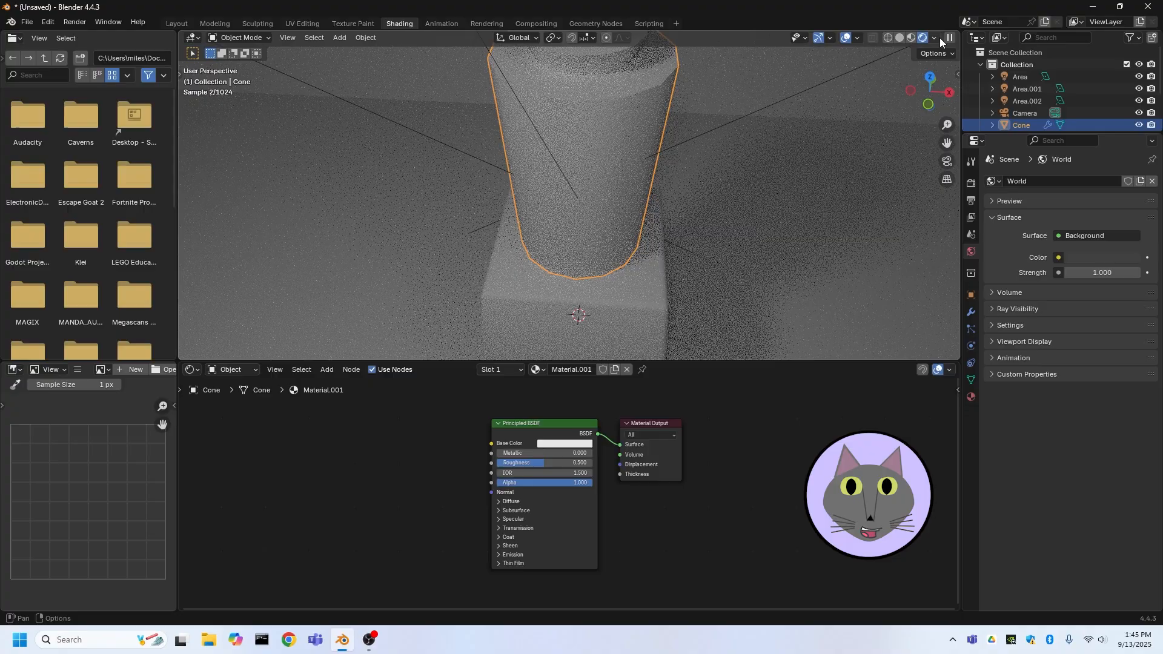
scroll(703, 226, down, 2)
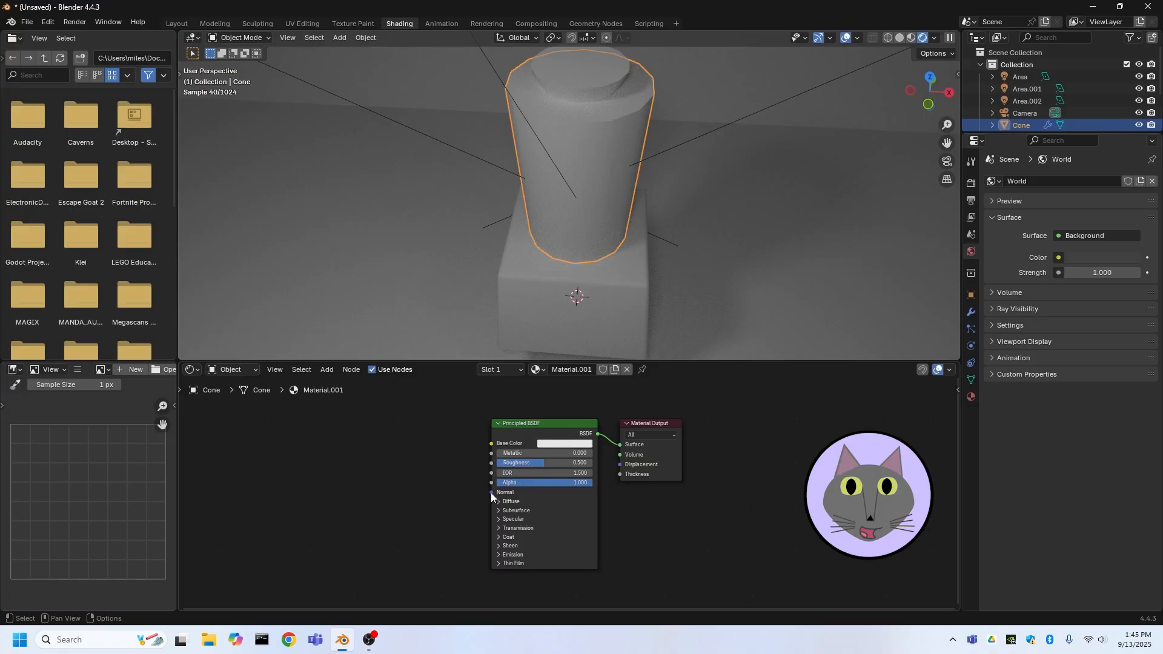
click(498, 529)
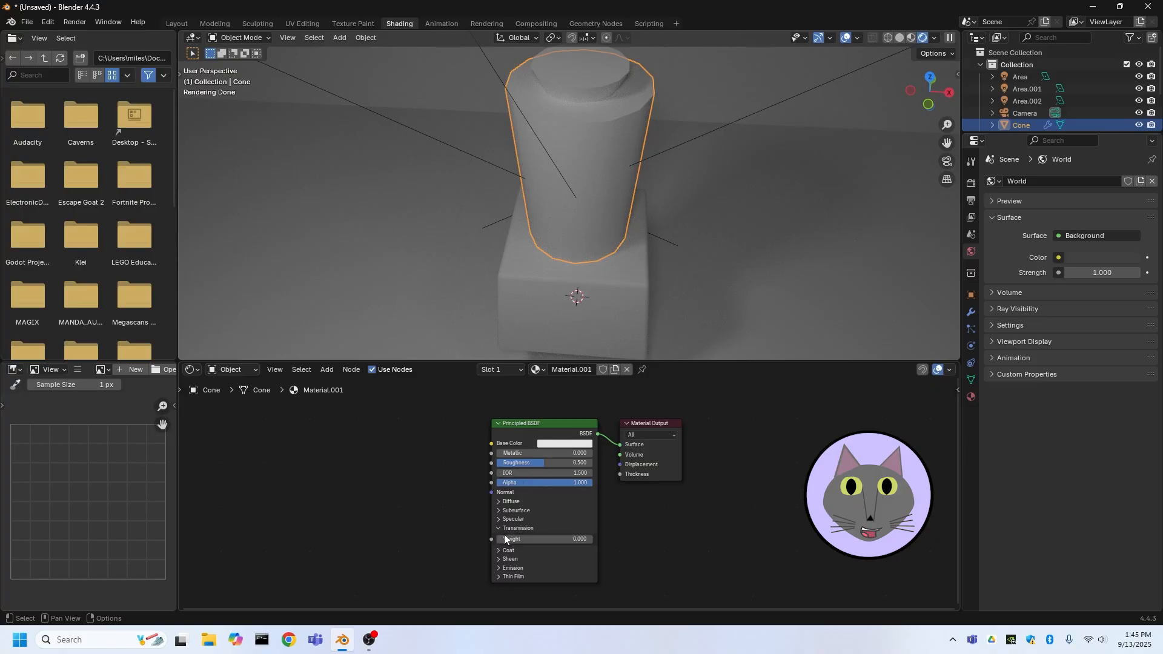
drag(505, 539, 593, 539)
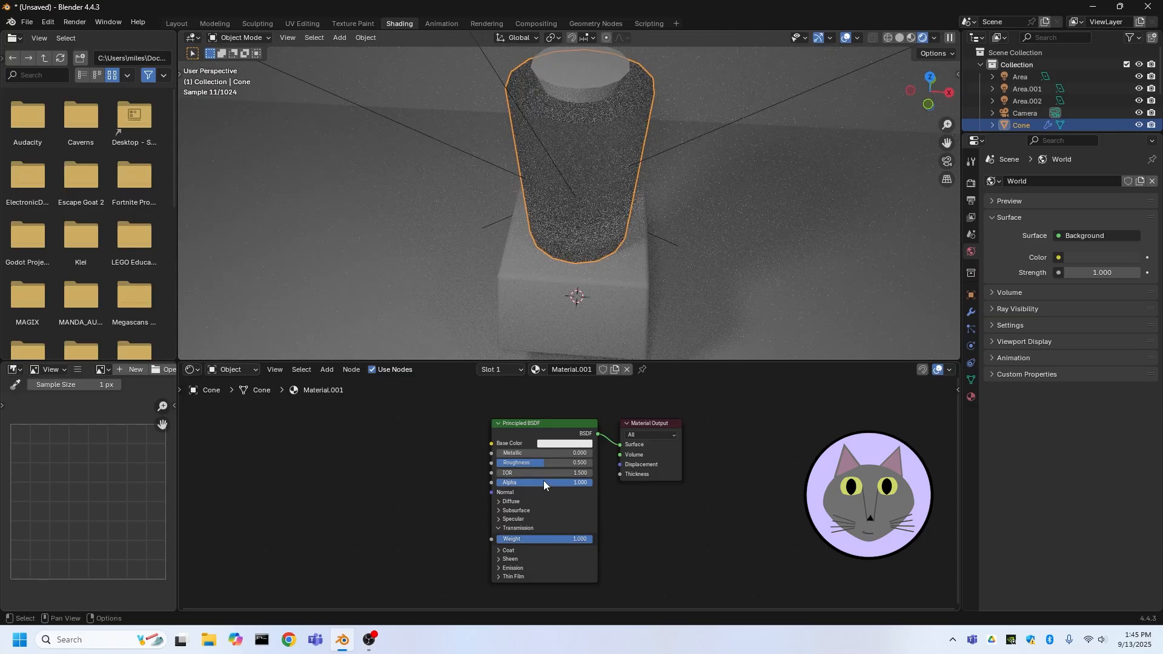
drag(543, 464, 494, 464)
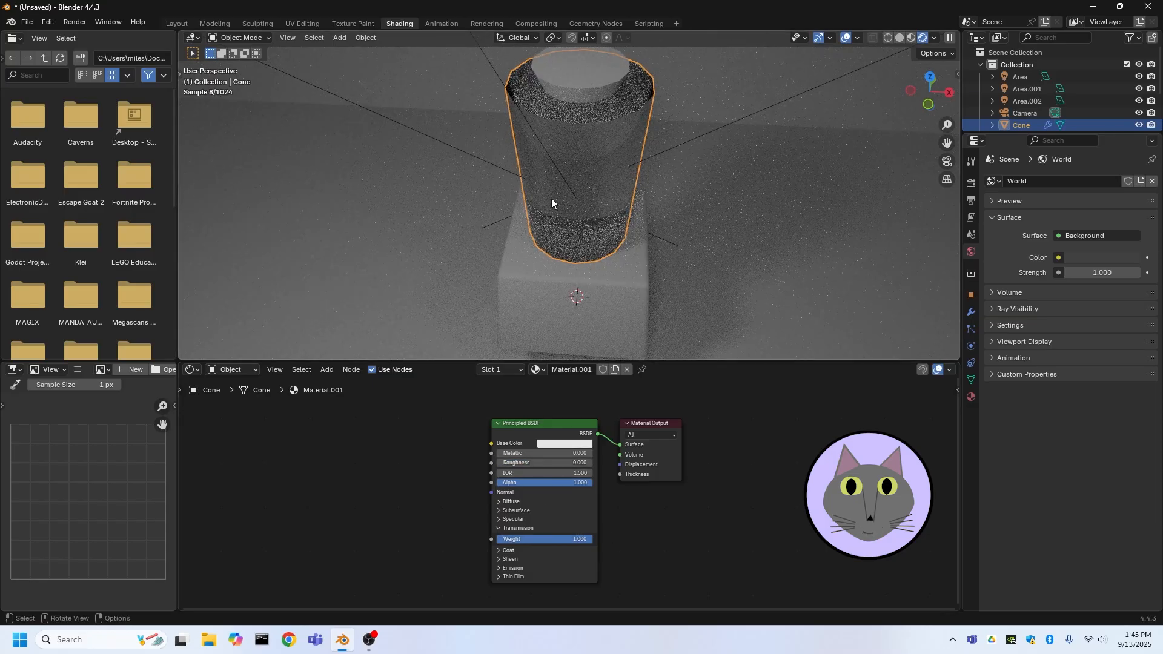
Back in the Layout workspace, select the three area lights and set the active light's power to 15.5 W
middle_drag(449, 154, 553, 156)
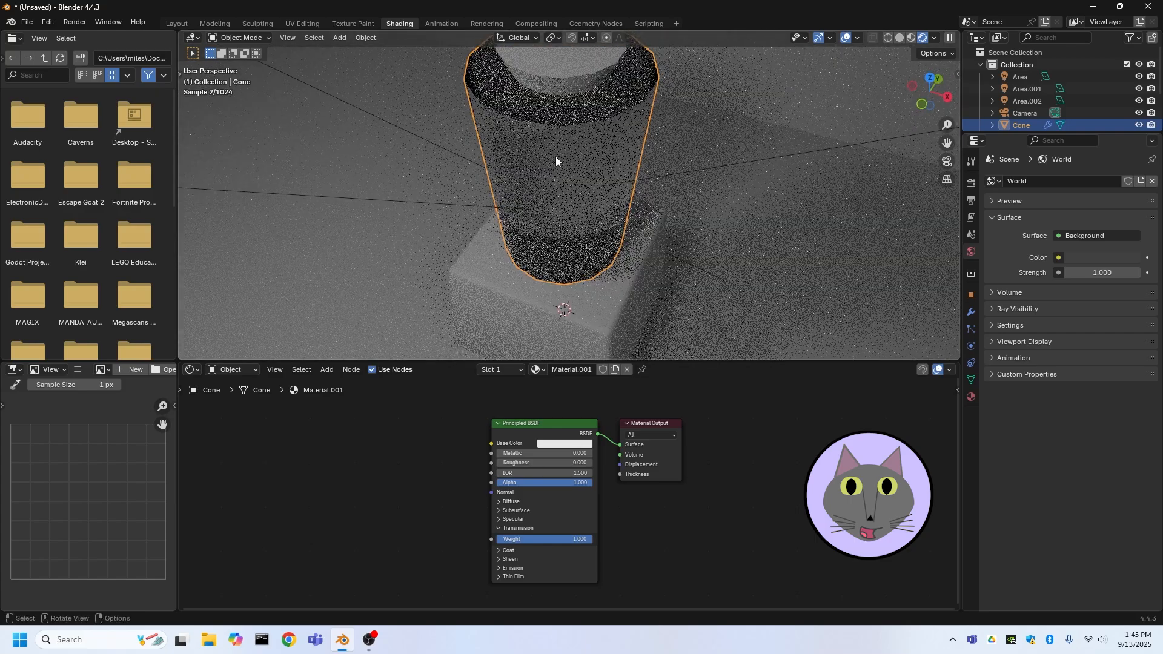
scroll(556, 161, down, 3)
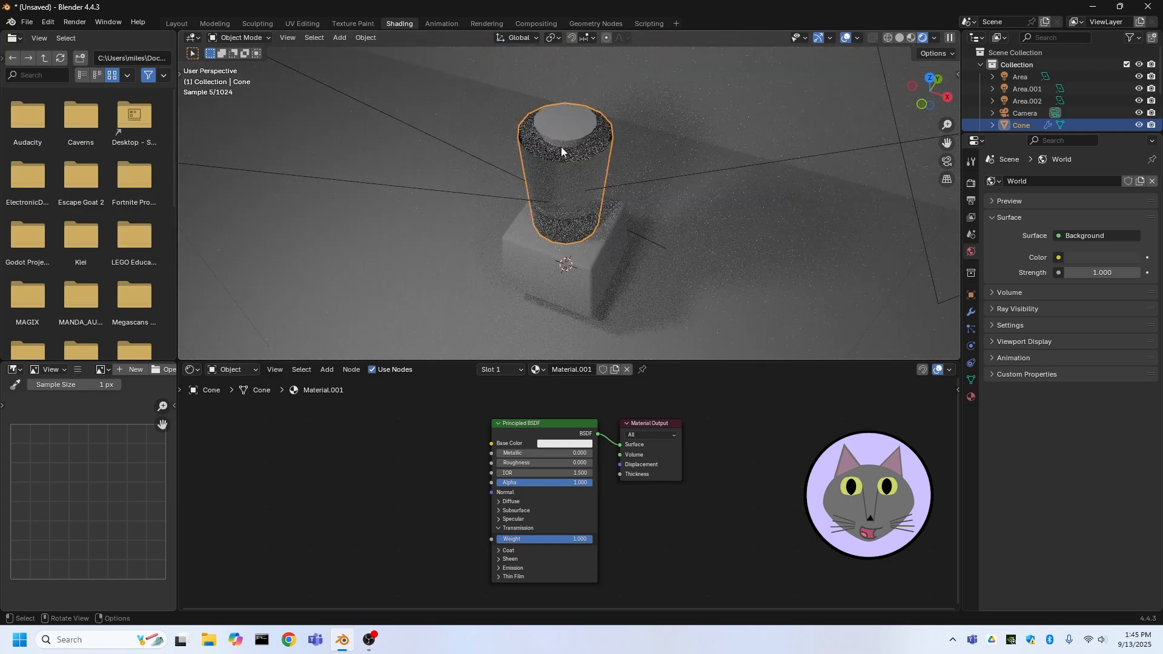
click(181, 24)
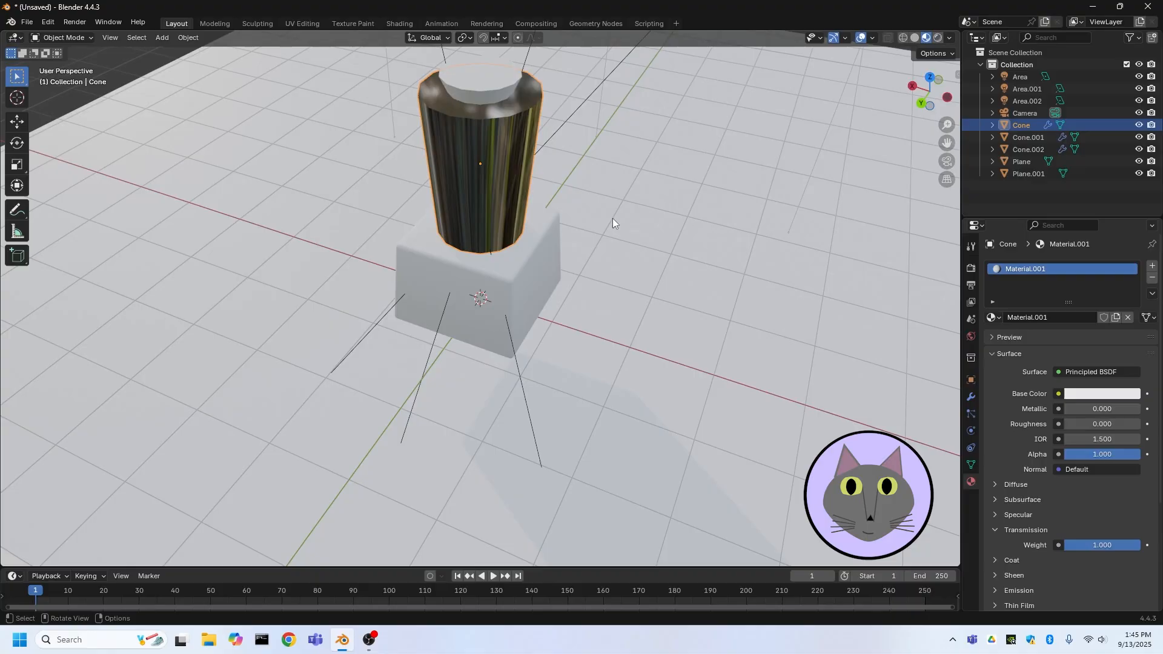
click(915, 37)
click(937, 38)
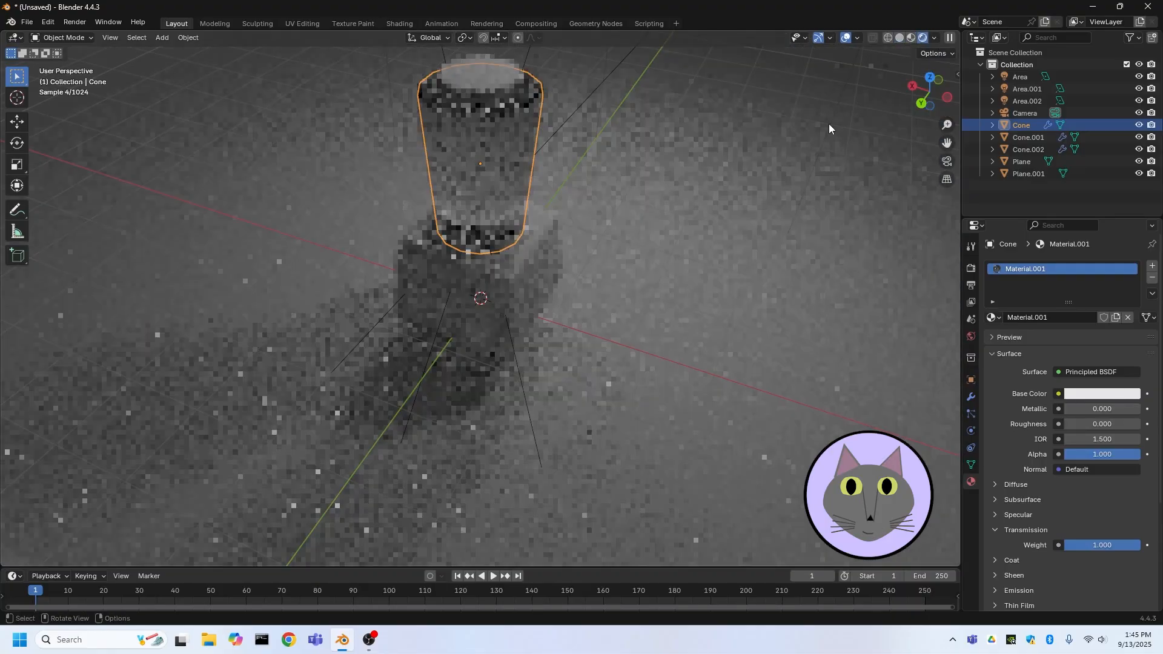
scroll(755, 151, down, 3)
mouse_move(755, 150)
middle_down()
mouse_move(598, 154)
mouse_move(521, 203)
middle_up()
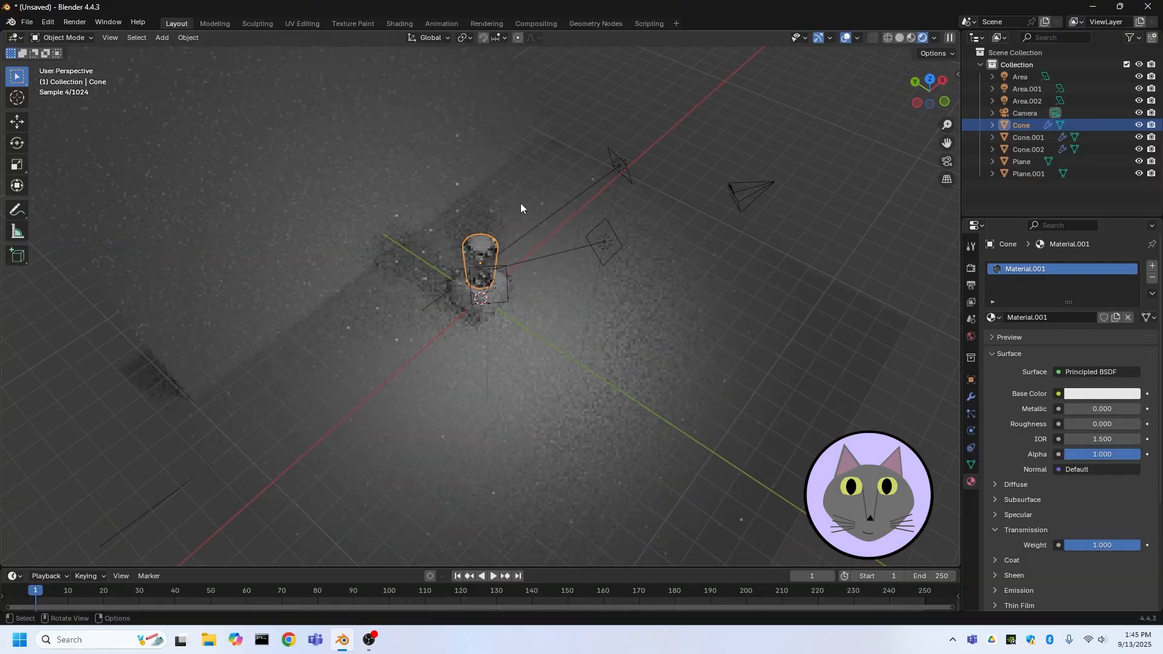
click(487, 282)
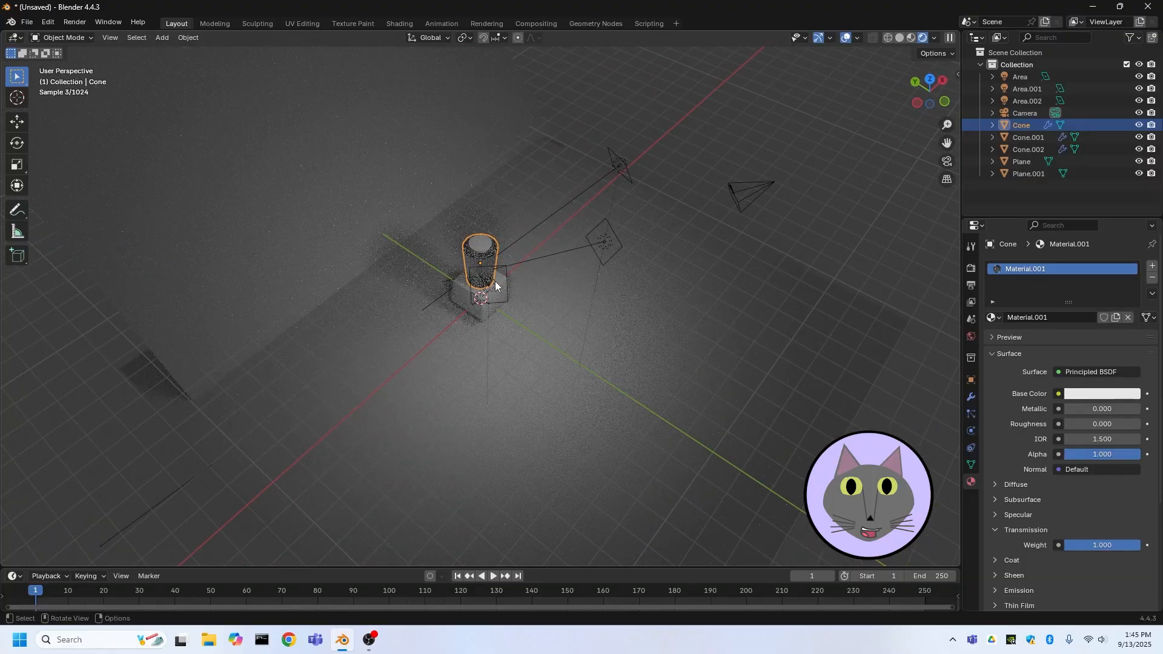
shift+click(604, 242)
shift+click(616, 161)
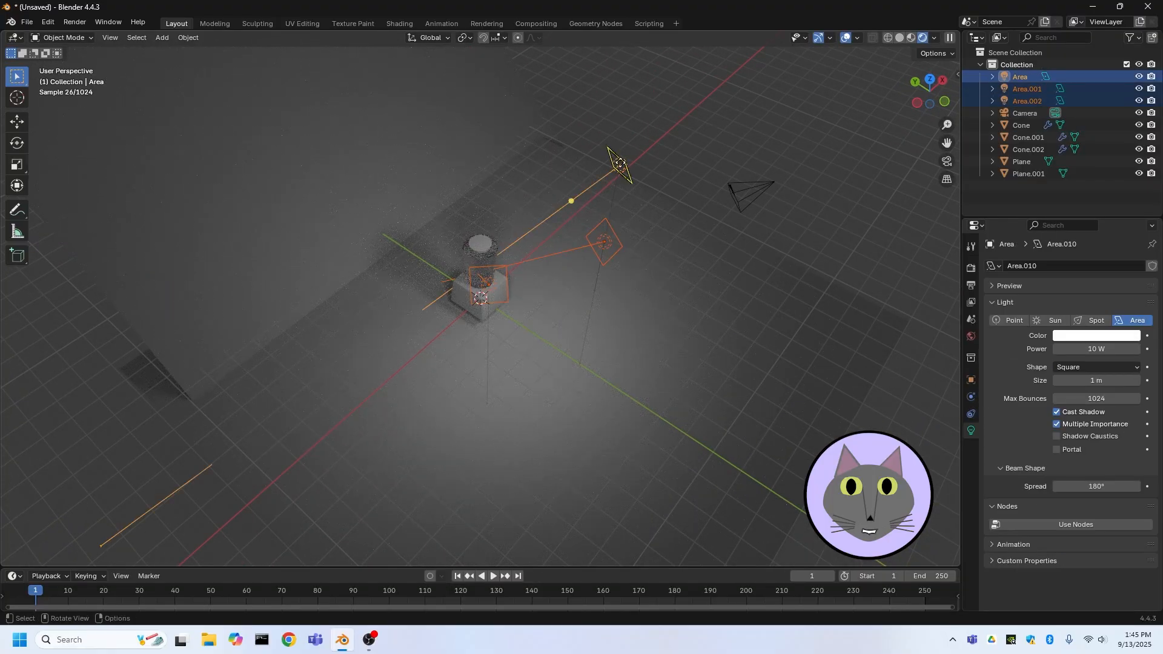
drag(1097, 349, 1139, 349)
Select the backdrop plane and add a new material to it
middle_drag(609, 354, 621, 311)
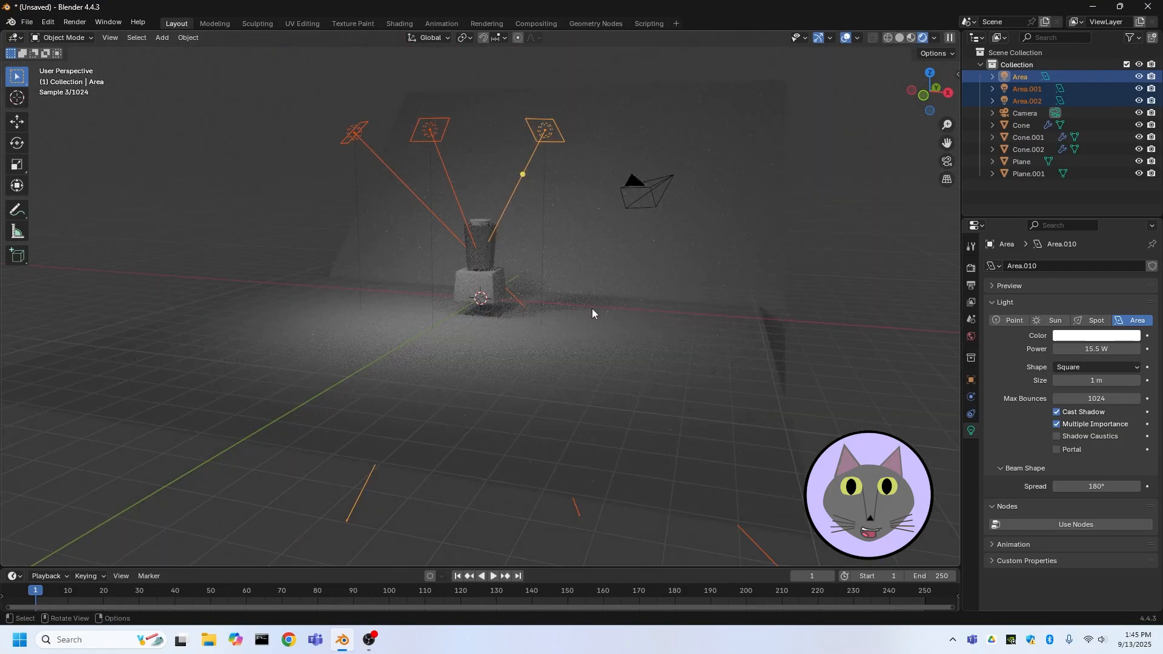
middle_drag(507, 257, 536, 321)
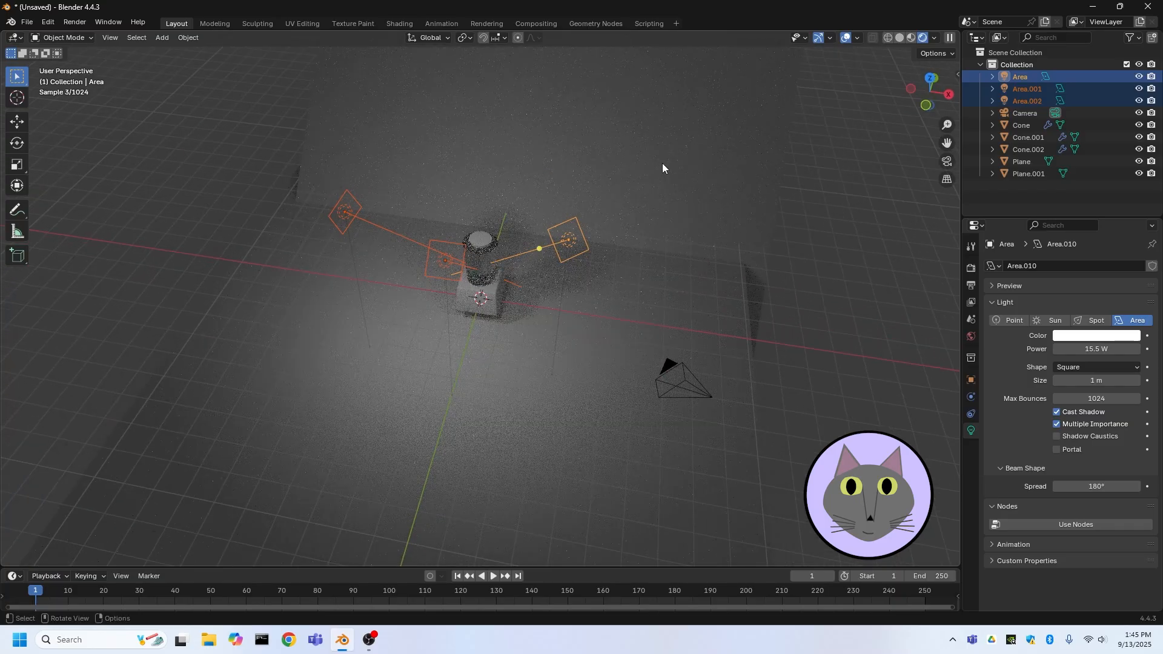
click(721, 260)
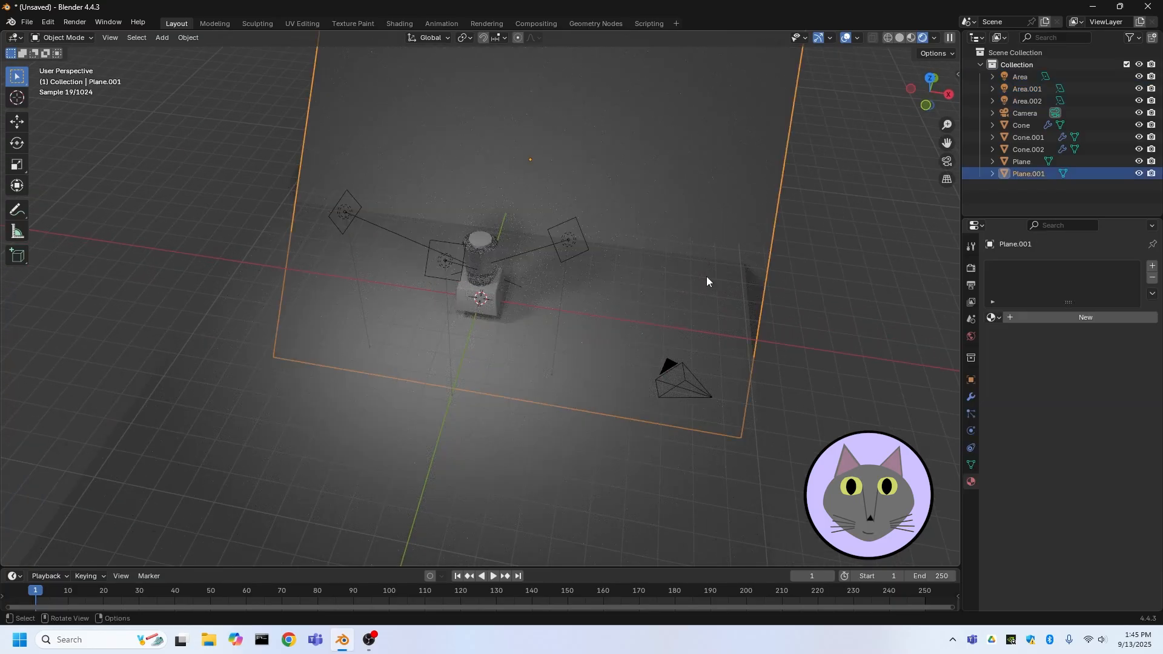
middle_drag(659, 268, 812, 256)
click(1060, 318)
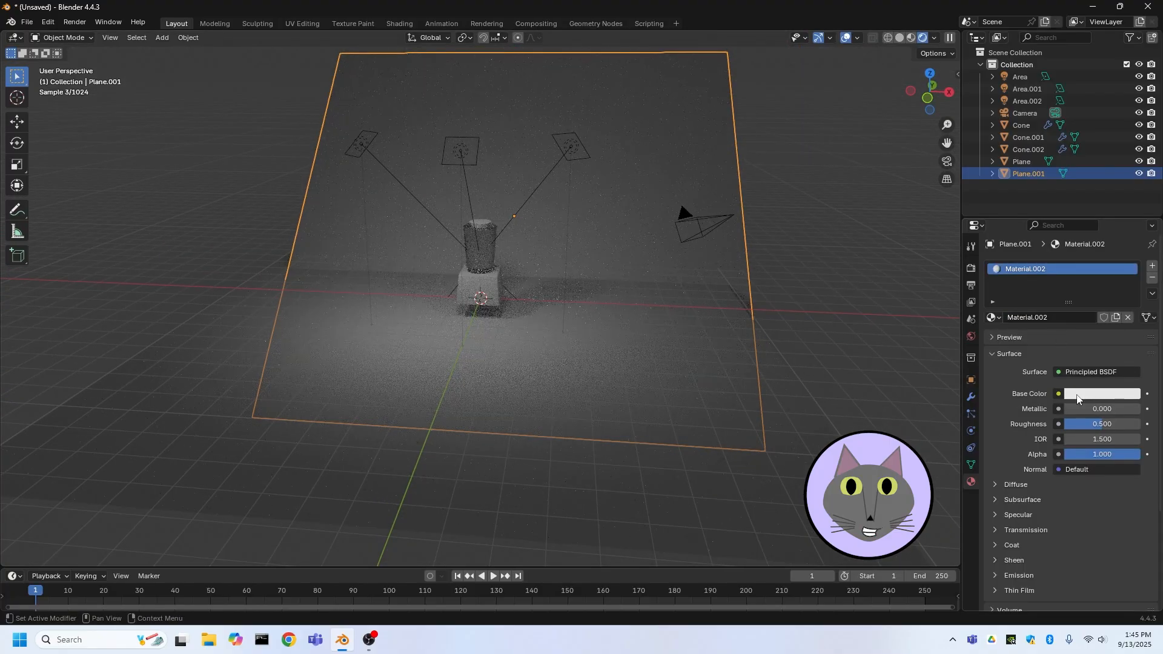
Select the three area lights and move them up and away from the cup in the right orthographic view
middle_drag(773, 257, 723, 337)
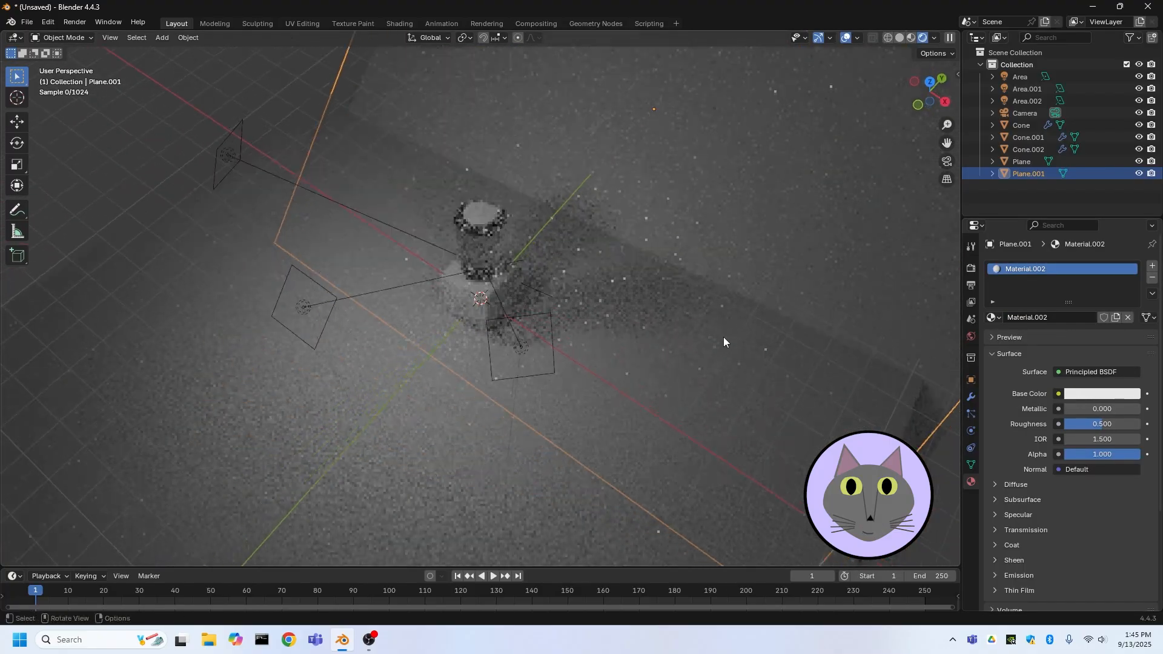
click(441, 362)
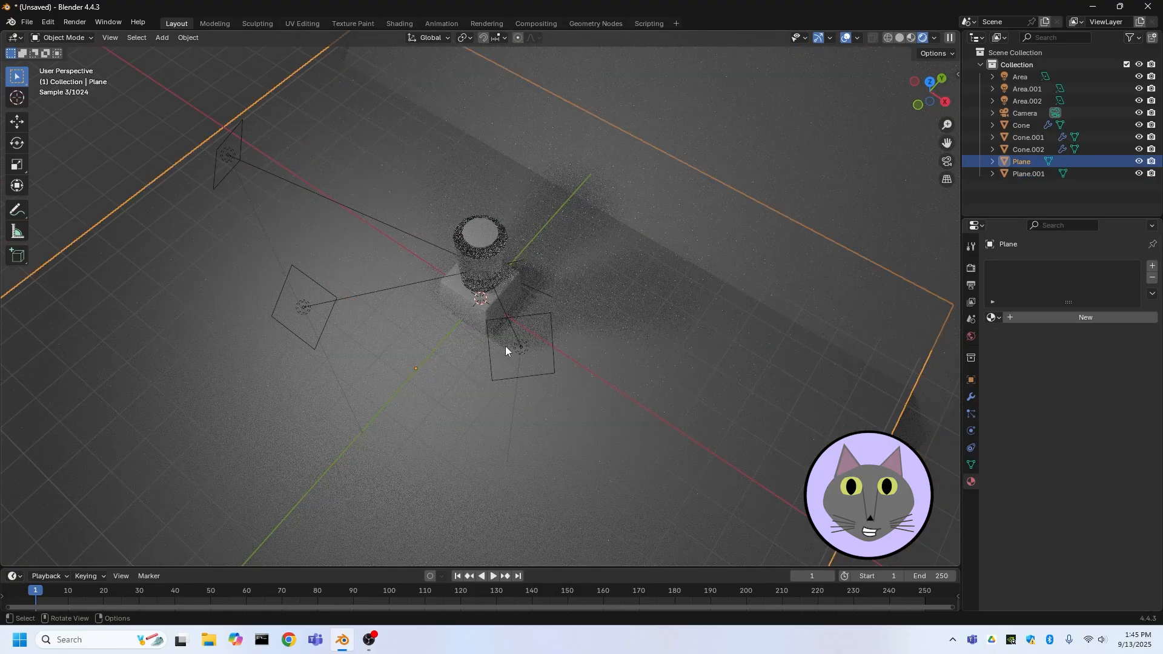
click(544, 337)
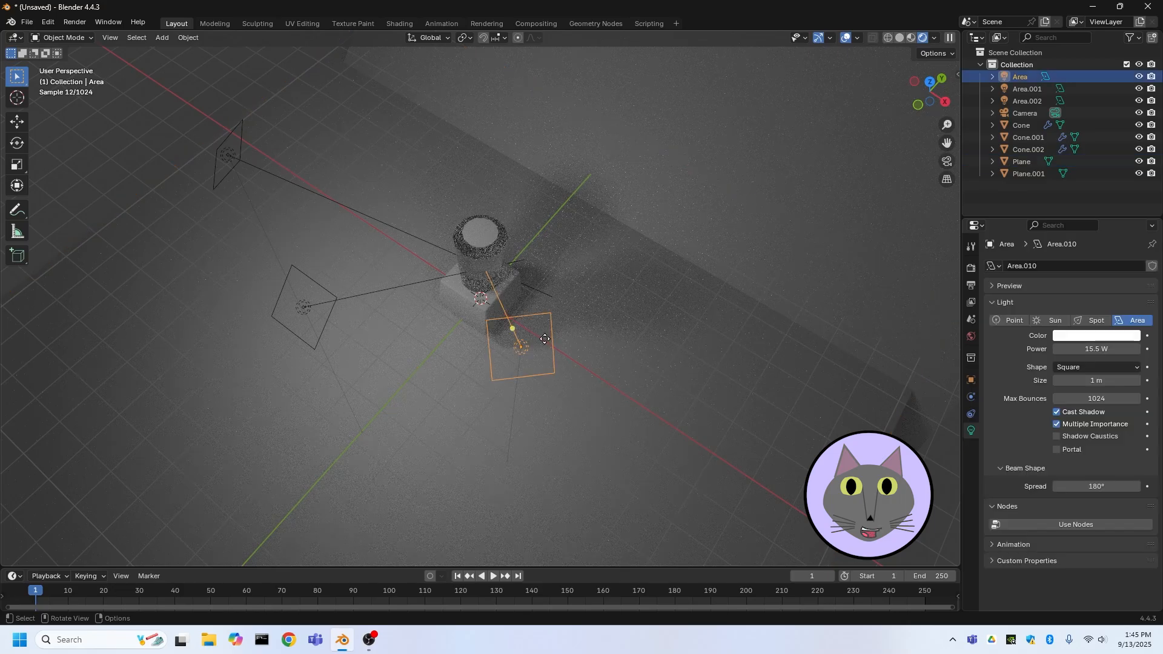
shift+click(334, 301)
shift+click(215, 175)
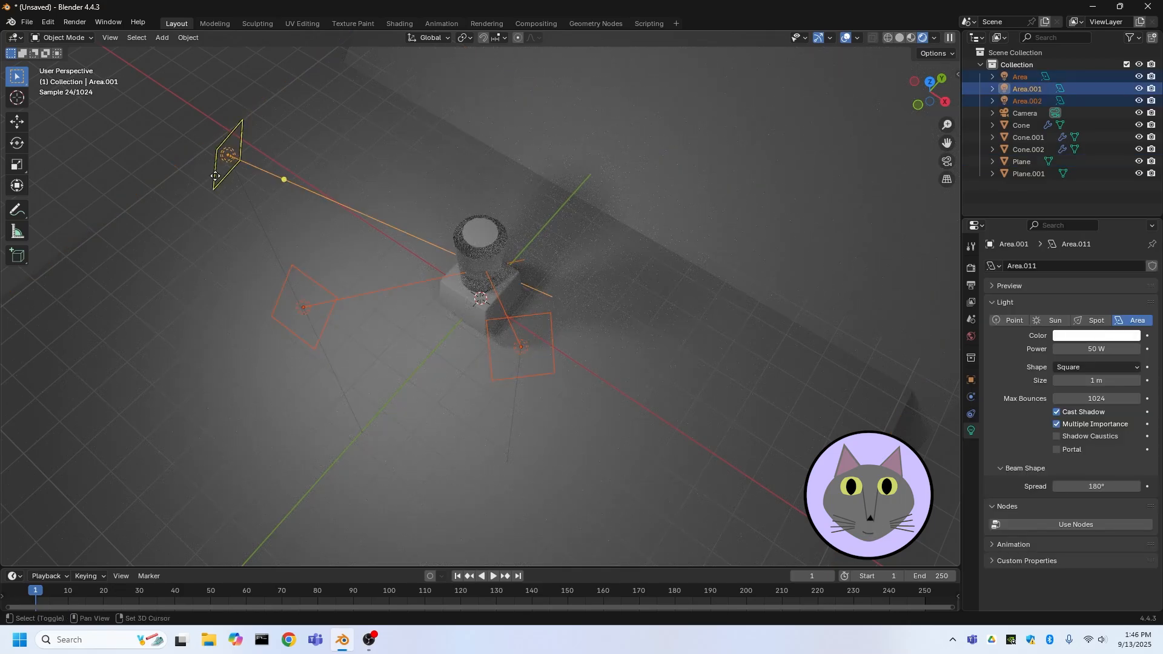
middle_drag(216, 176, 970, 180)
click(929, 100)
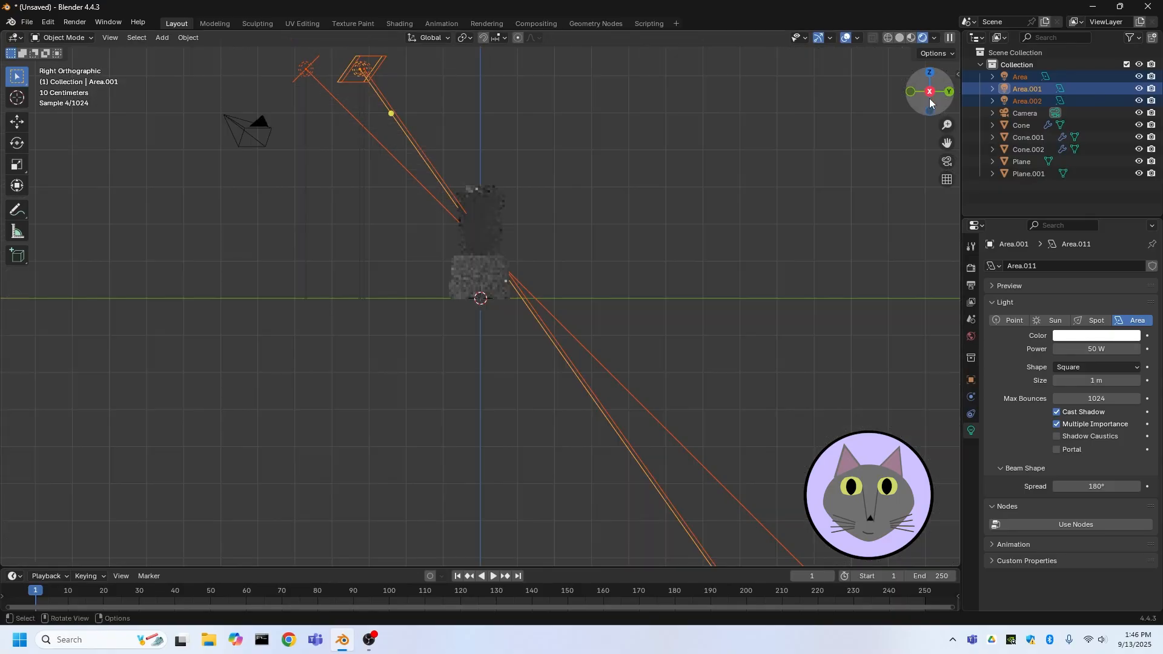
key(g)
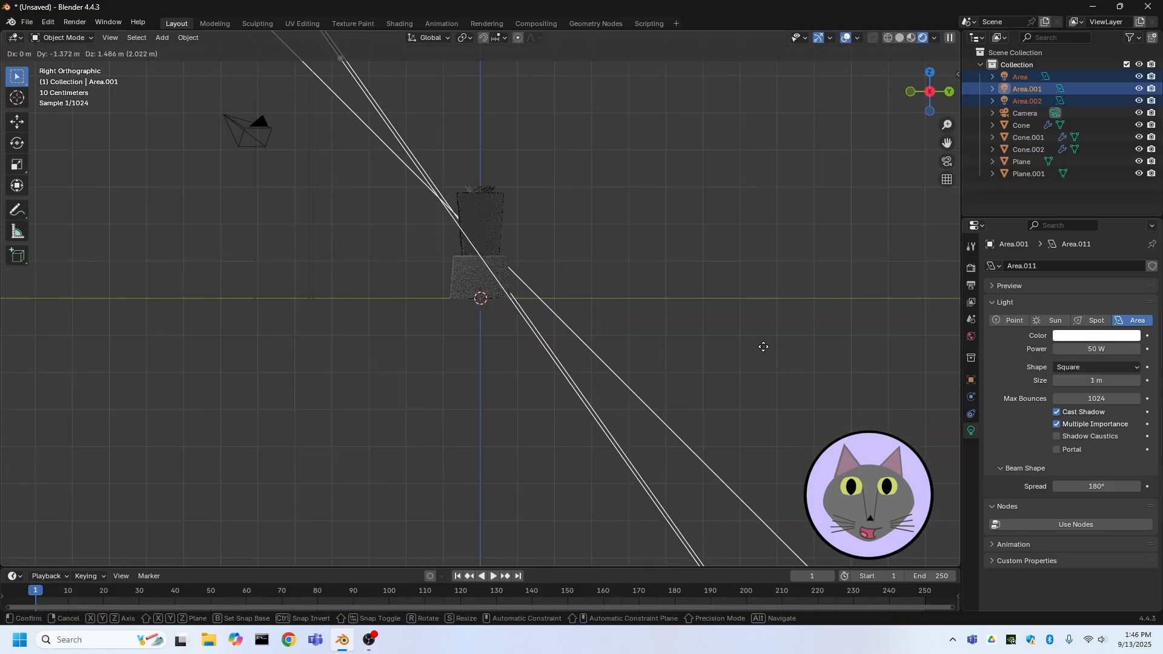
click(697, 265)
Set the active area light's power to 161.3 W
middle_drag(696, 261, 786, 387)
drag(1084, 349, 1107, 349)
click(783, 336)
Select the backdrop and the area lights in turn to inspect their light settings
click(742, 219)
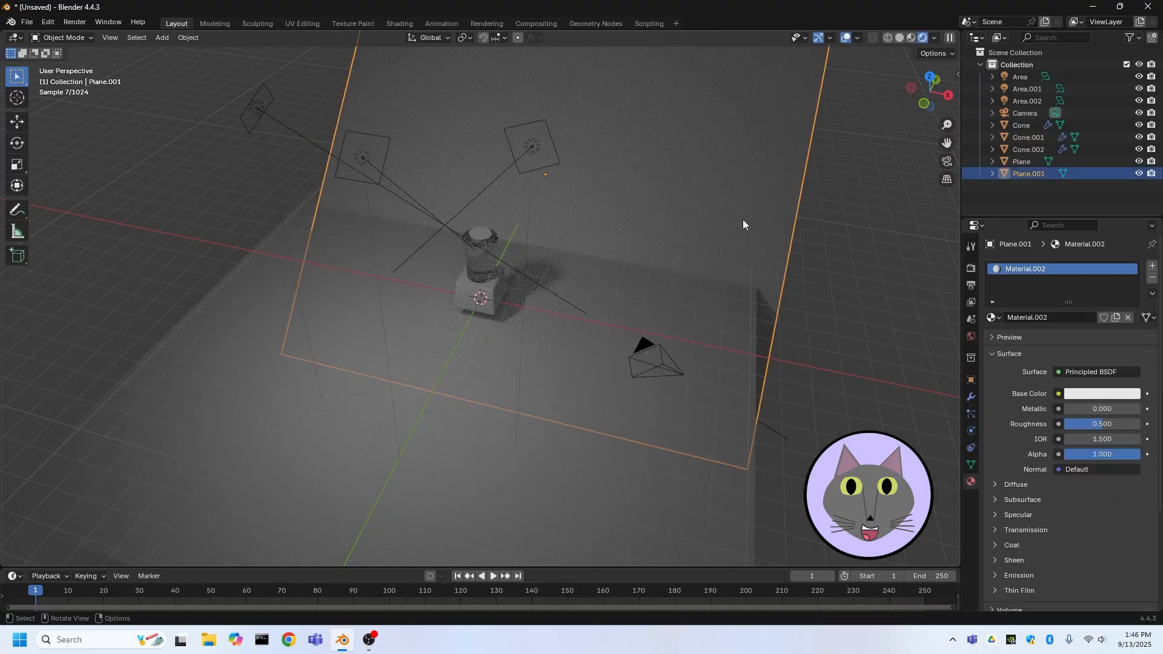
click(523, 171)
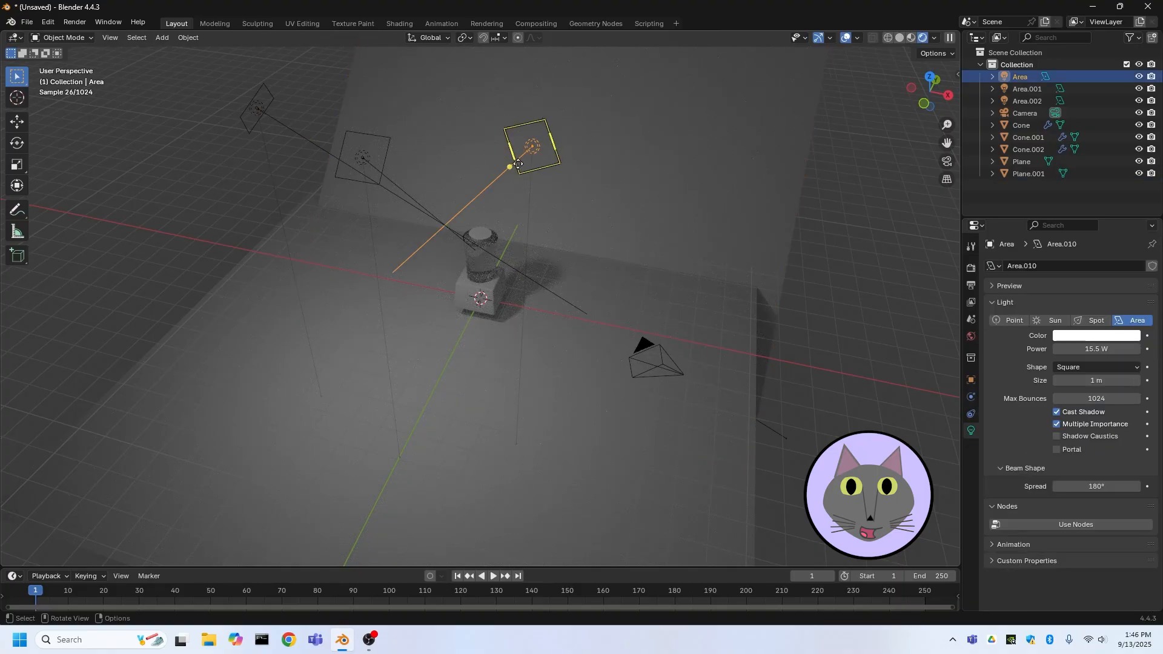
shift+click(343, 173)
shift+click(343, 176)
shift+click(238, 137)
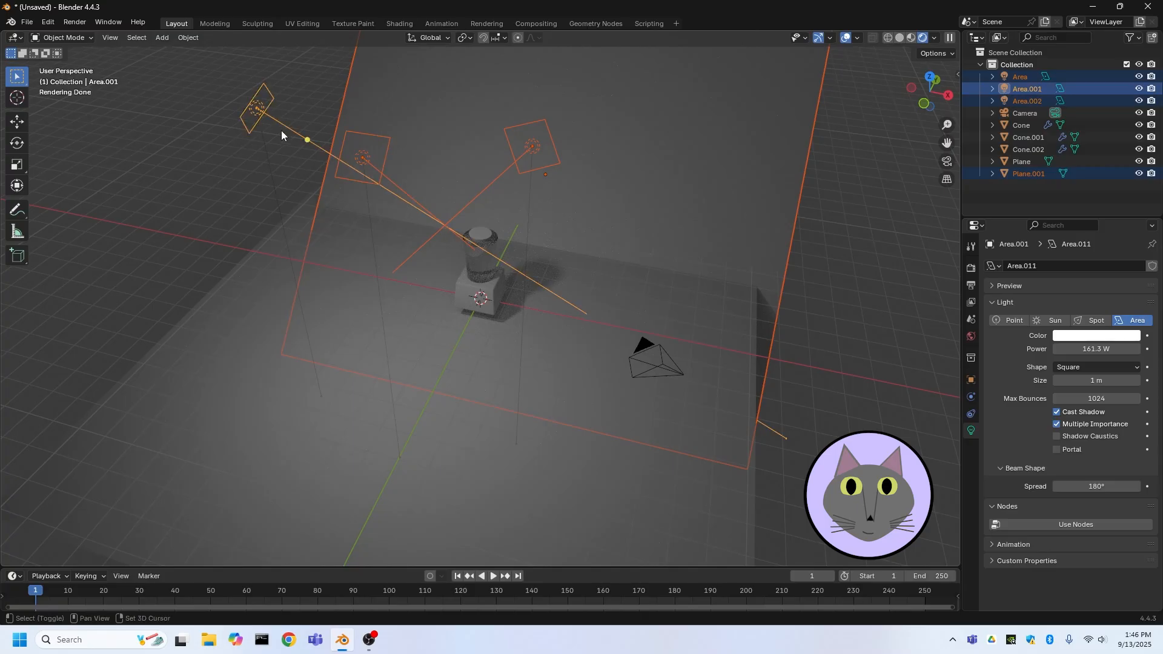
click(832, 248)
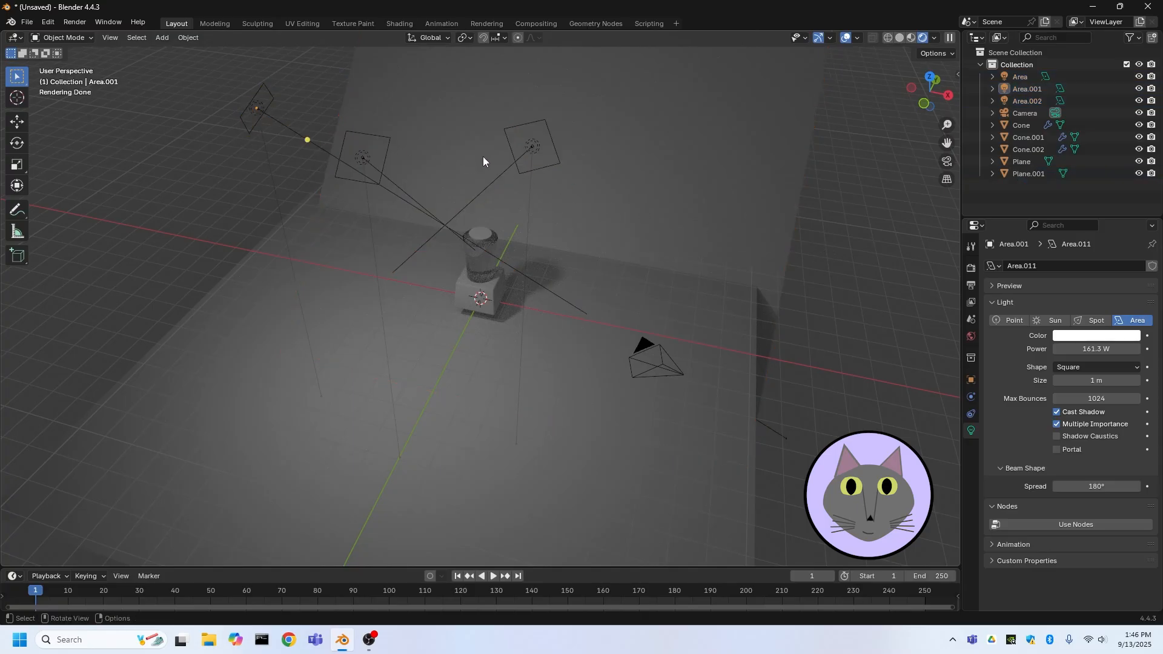
click(515, 173)
shift+click(335, 175)
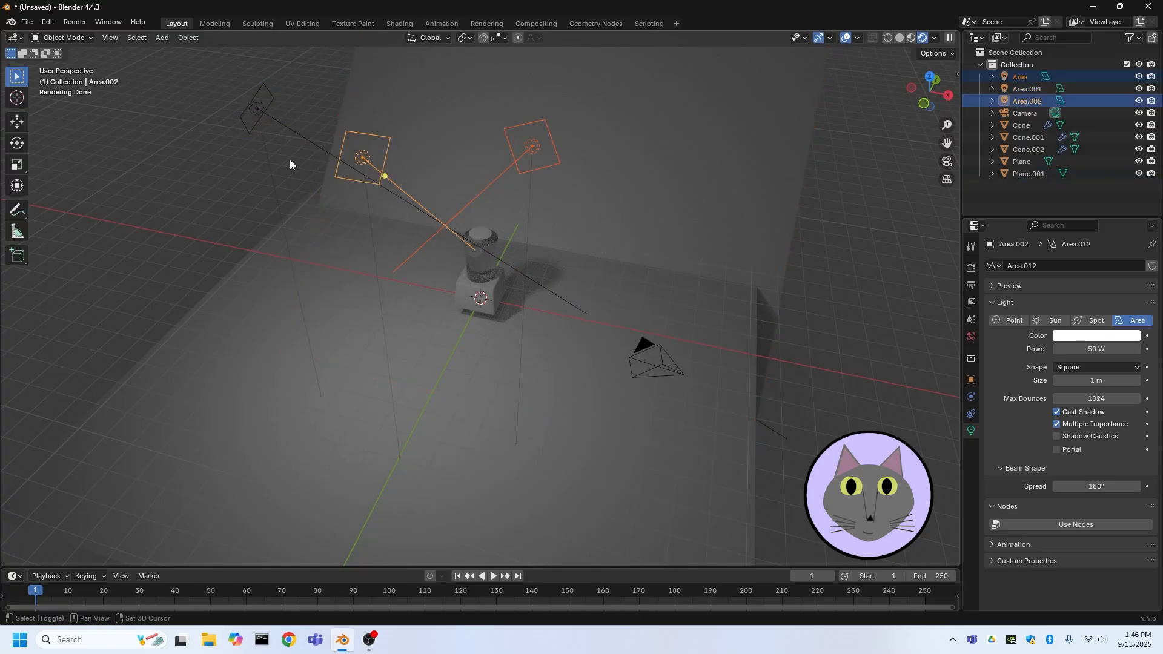
Select a second area light and increase its power to 275.6 W
shift+click(245, 125)
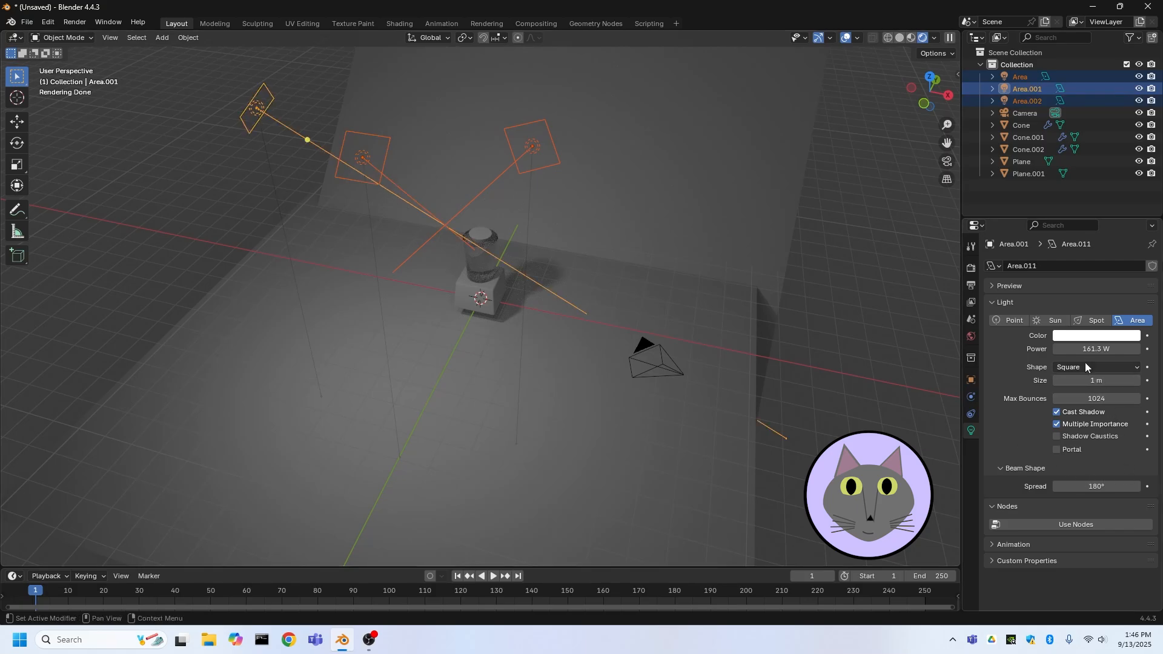
drag(1090, 349, 1130, 349)
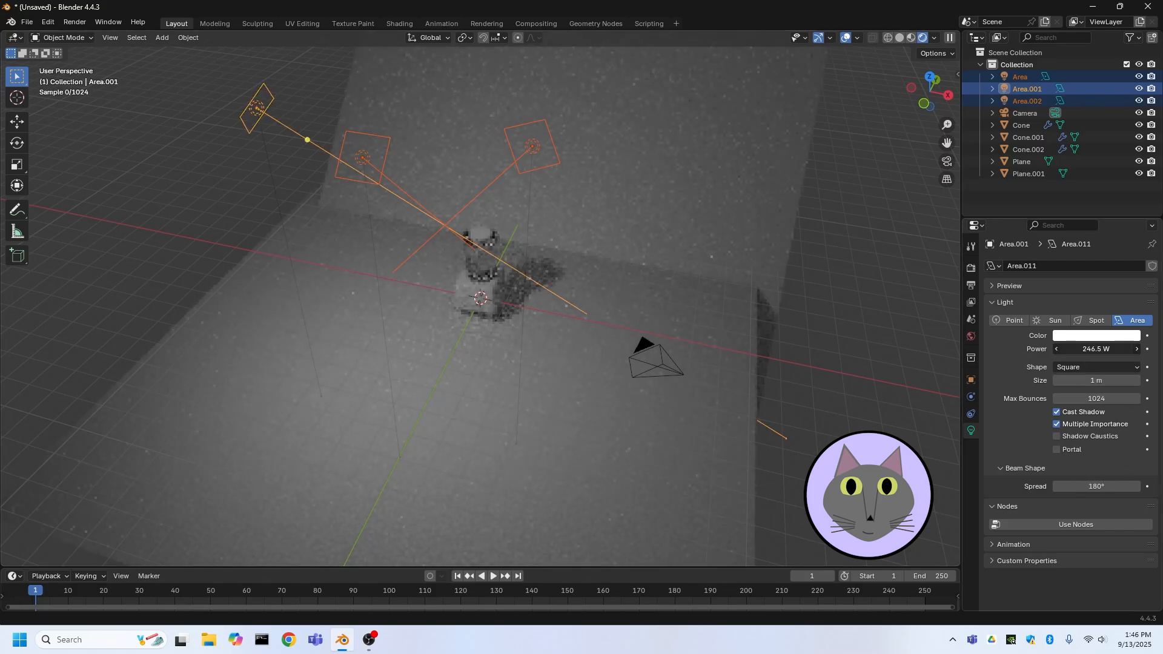
click(910, 345)
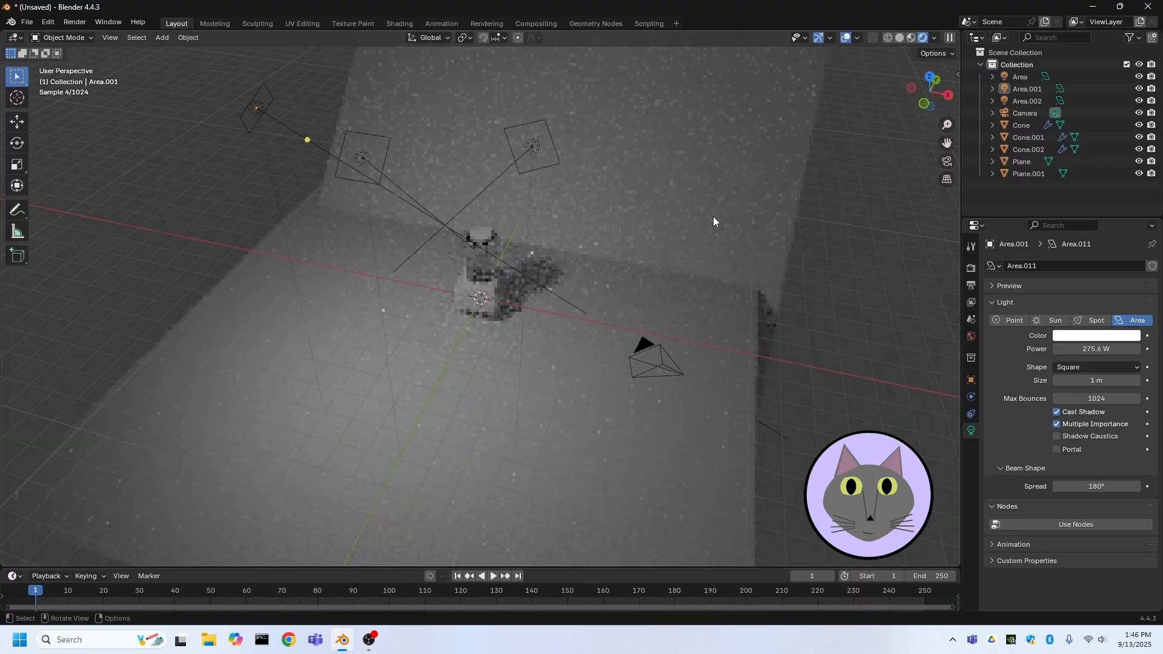
Select the ground plane and set its base color to a warm tan yellow
click(698, 224)
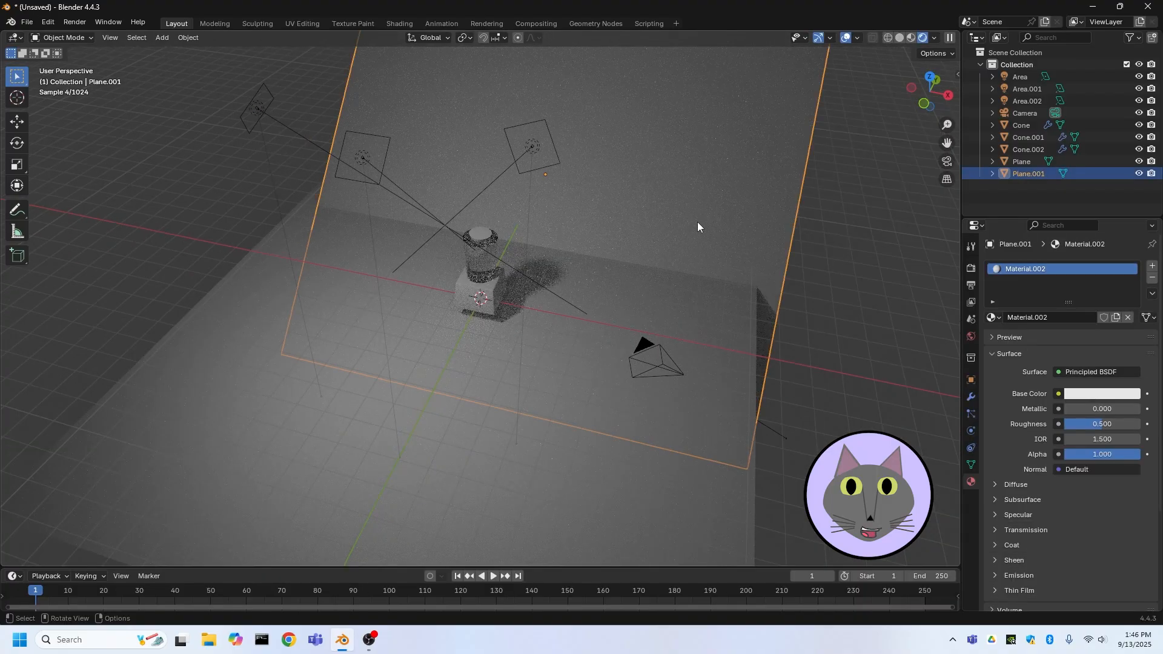
shift+click(698, 222)
click(1047, 317)
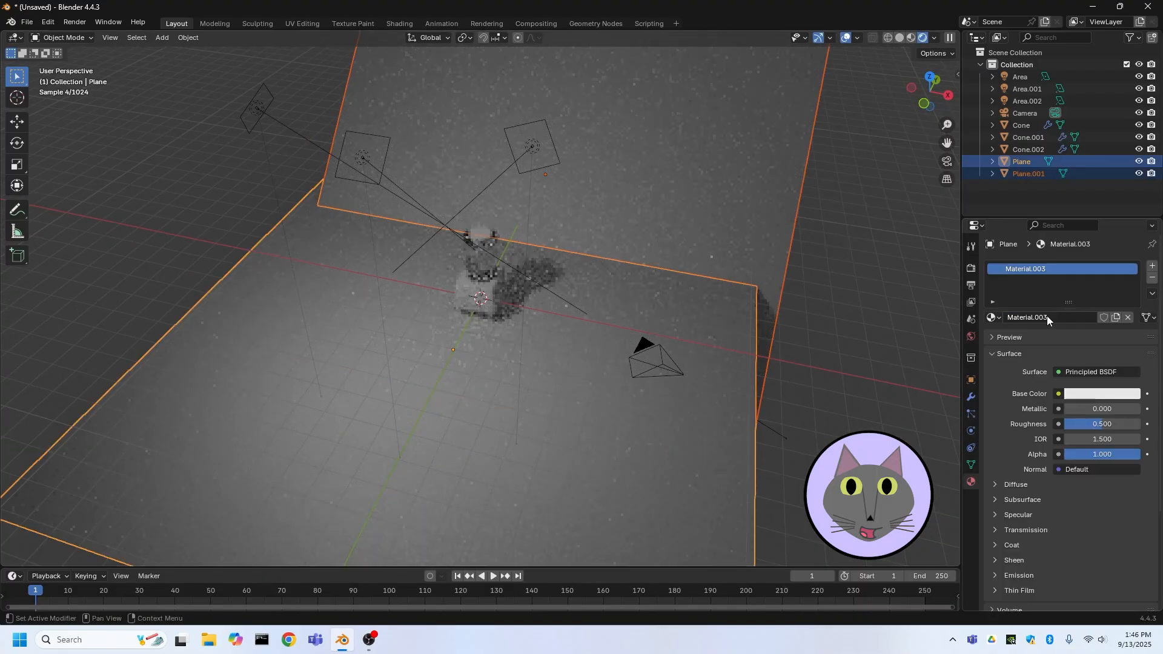
click(1083, 393)
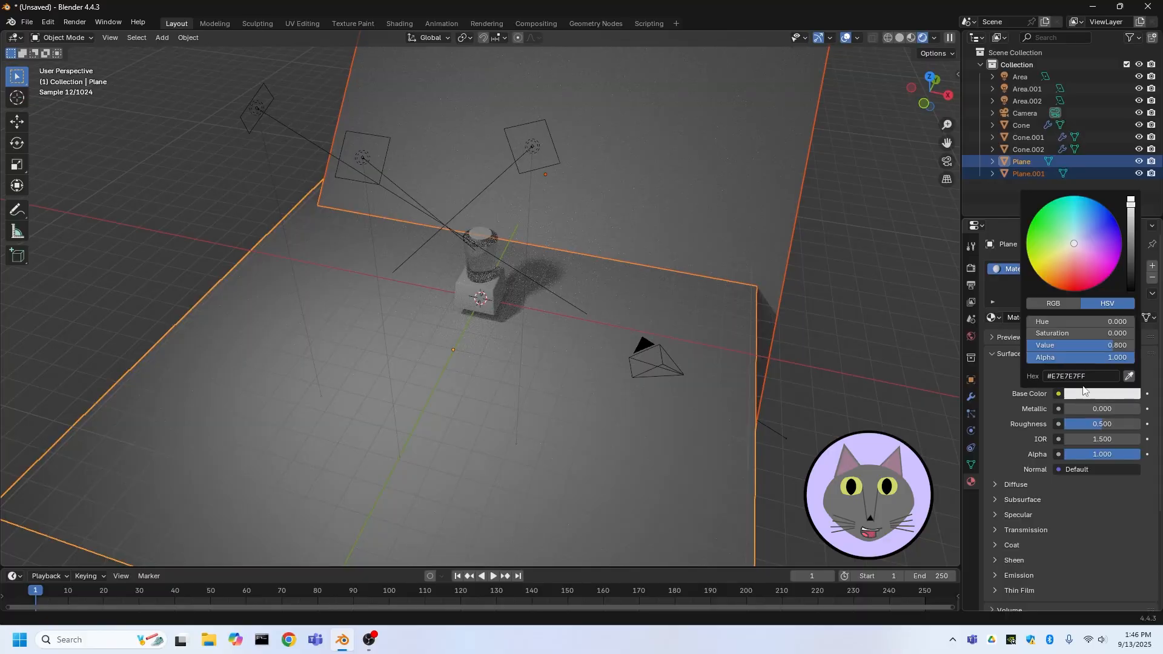
mouse_move(1062, 263)
mouse_down()
mouse_move(1064, 245)
mouse_move(1061, 257)
mouse_up()
click(920, 373)
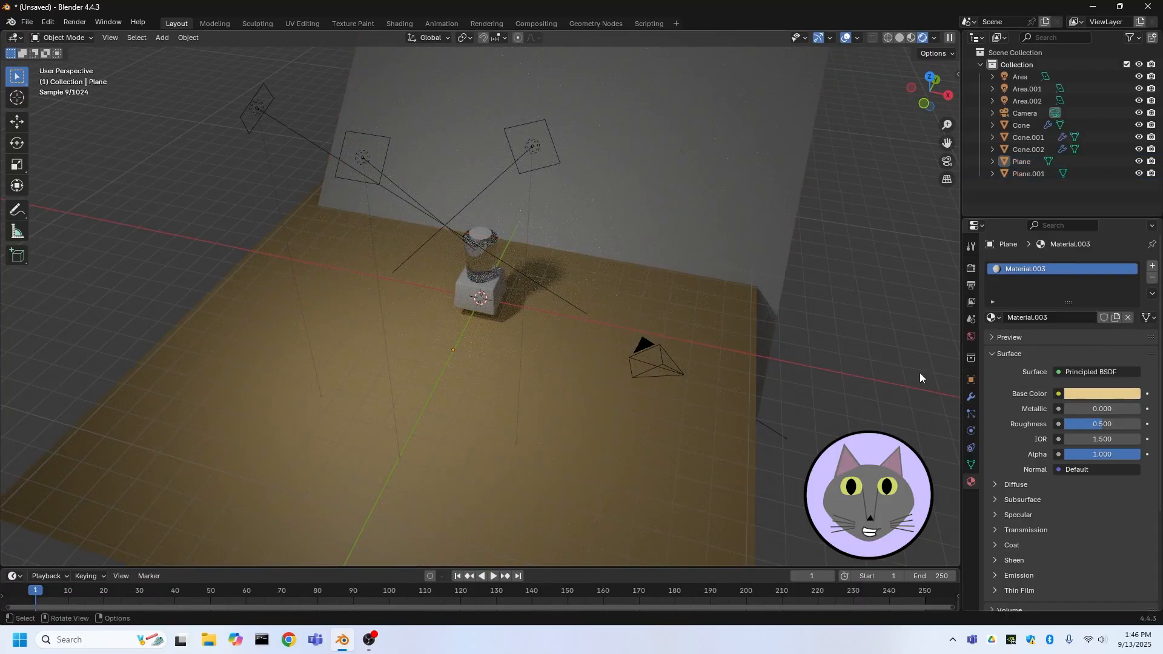
Set the backdrop's base color to the tan hex E7CF88
click(735, 233)
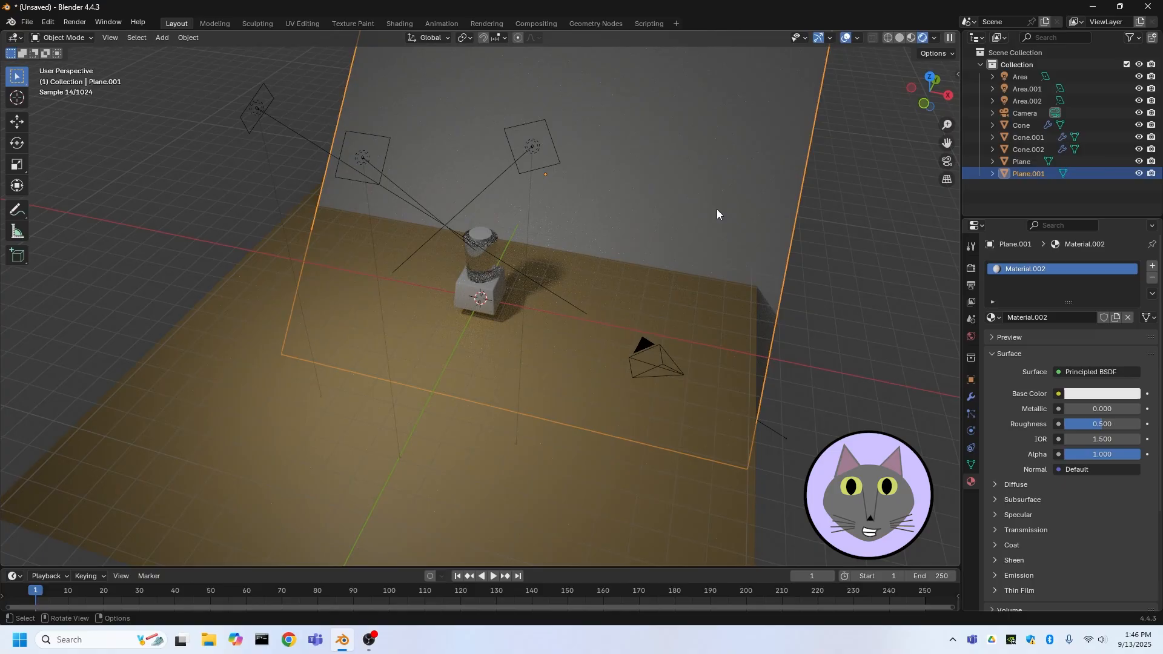
click(1105, 395)
click(1055, 262)
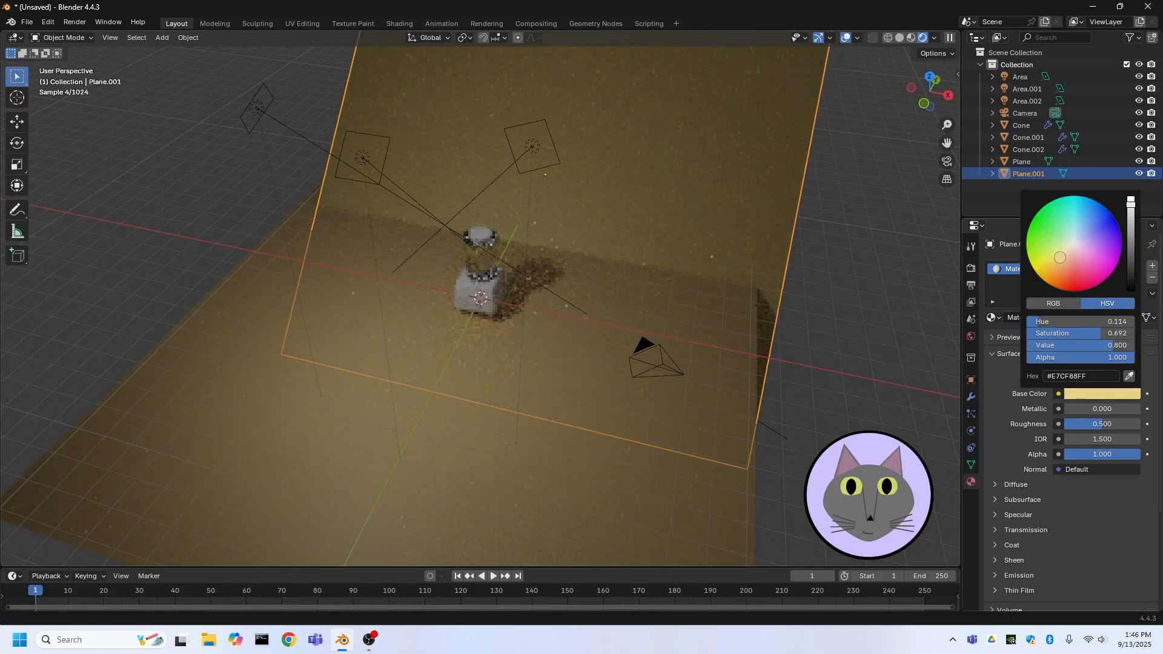
click(915, 339)
mouse_move(915, 339)
middle_down()
mouse_move(809, 351)
mouse_move(914, 338)
middle_up()
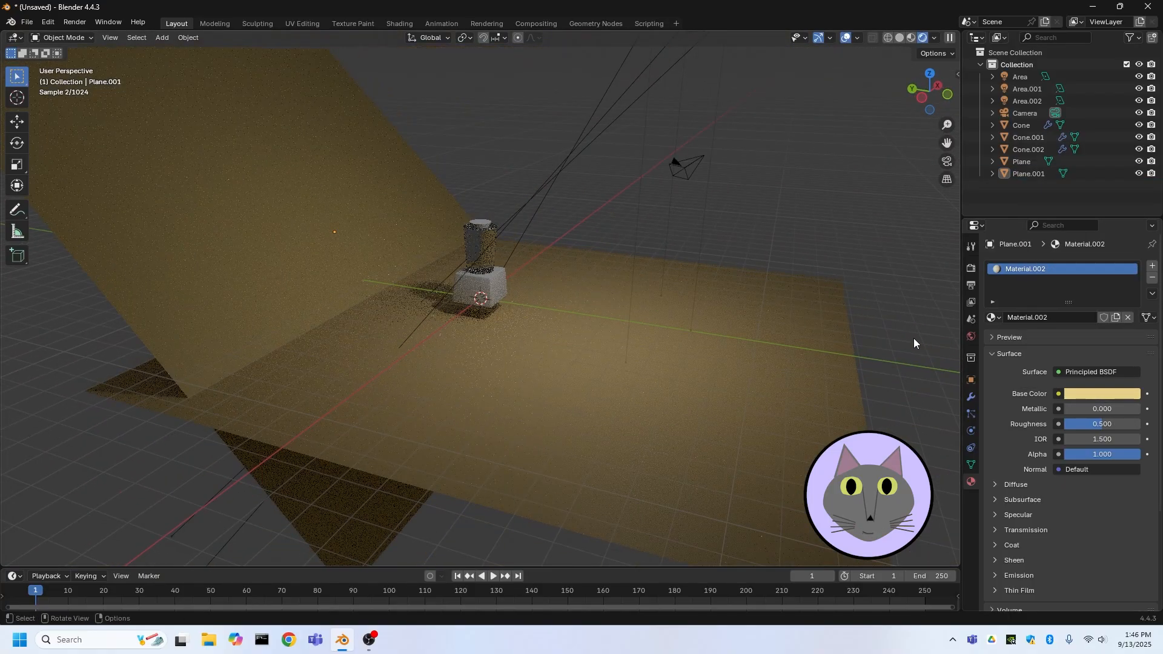
Select the square pedestal and add a new material to it
scroll(497, 223, up, 2)
middle_drag(497, 223, 584, 264)
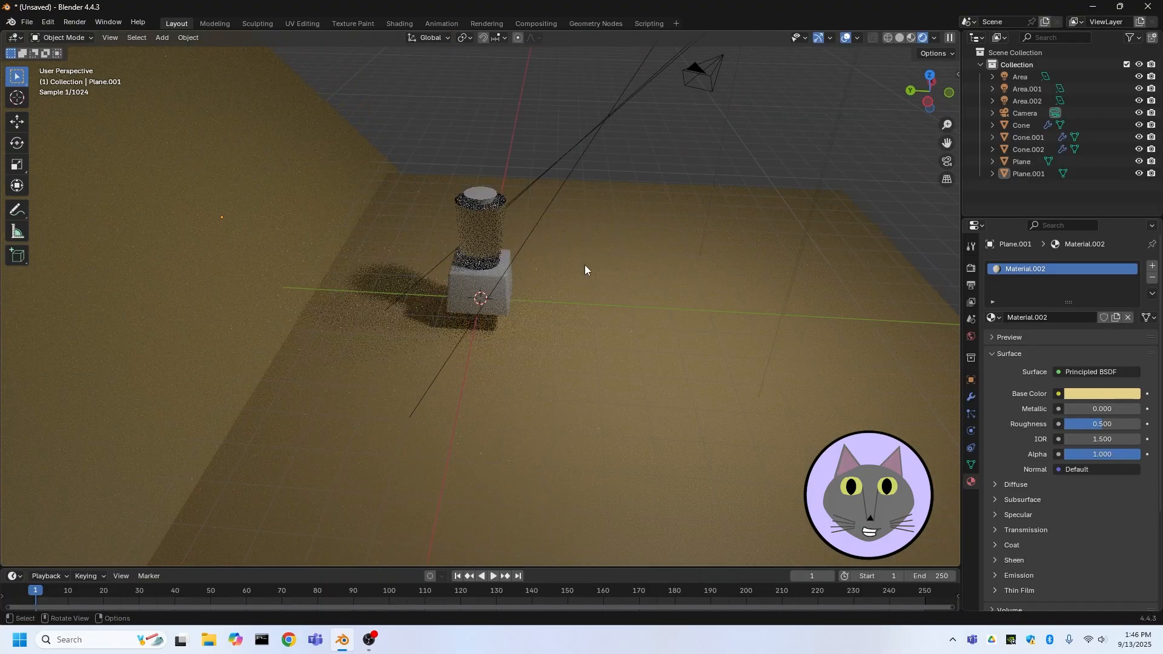
scroll(482, 200, up, 1)
scroll(481, 198, up, 3)
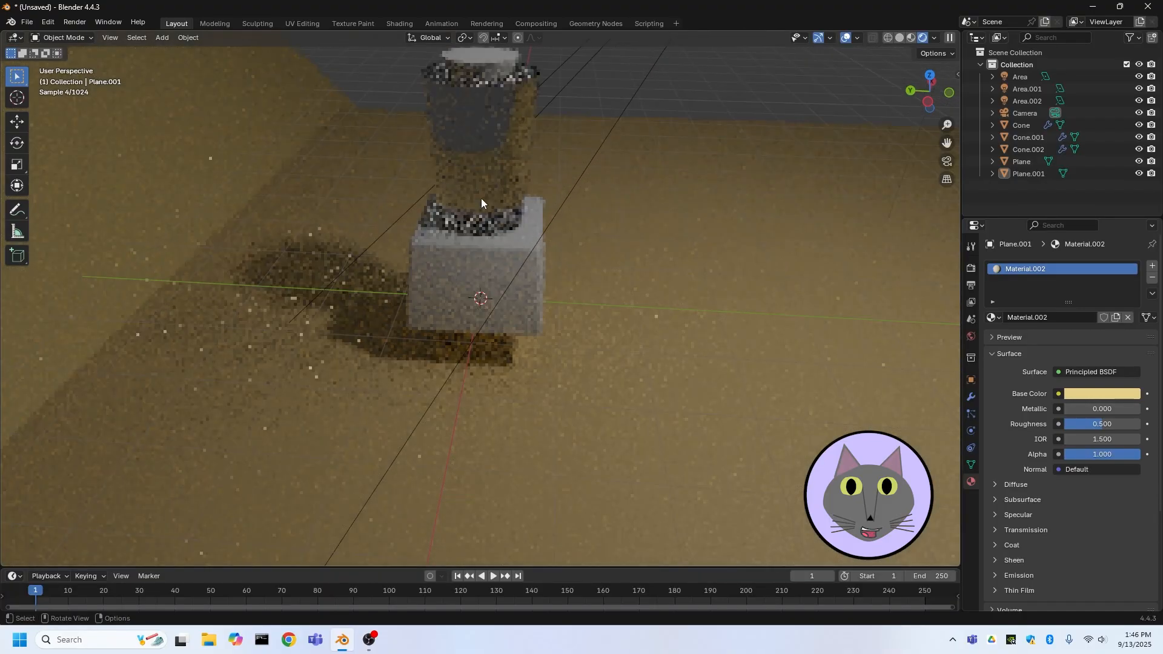
click(530, 274)
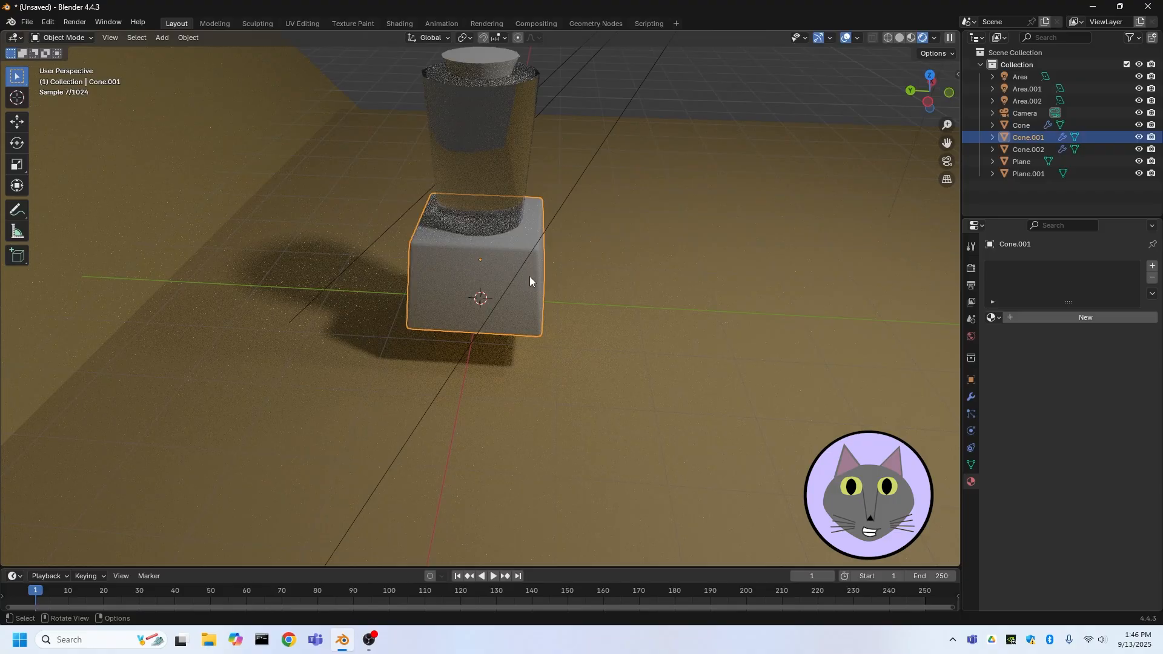
click(1098, 315)
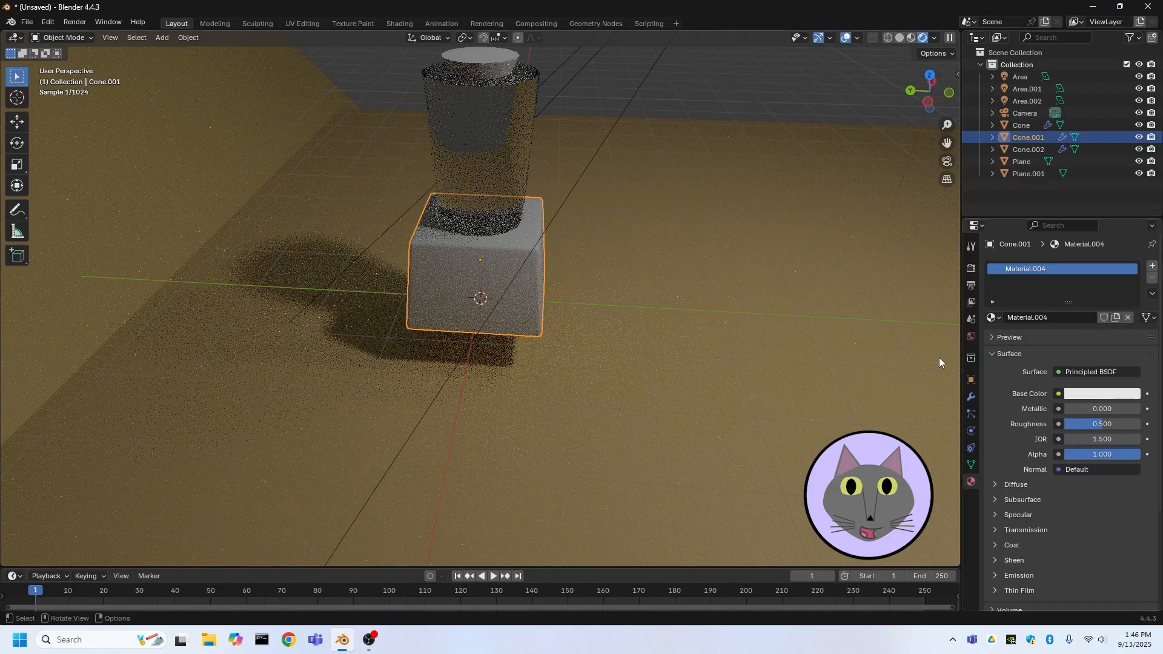
Set the pedestal's base color to a dark grey with value 0.057 and its roughness to 1.000
middle_drag(939, 357, 754, 343)
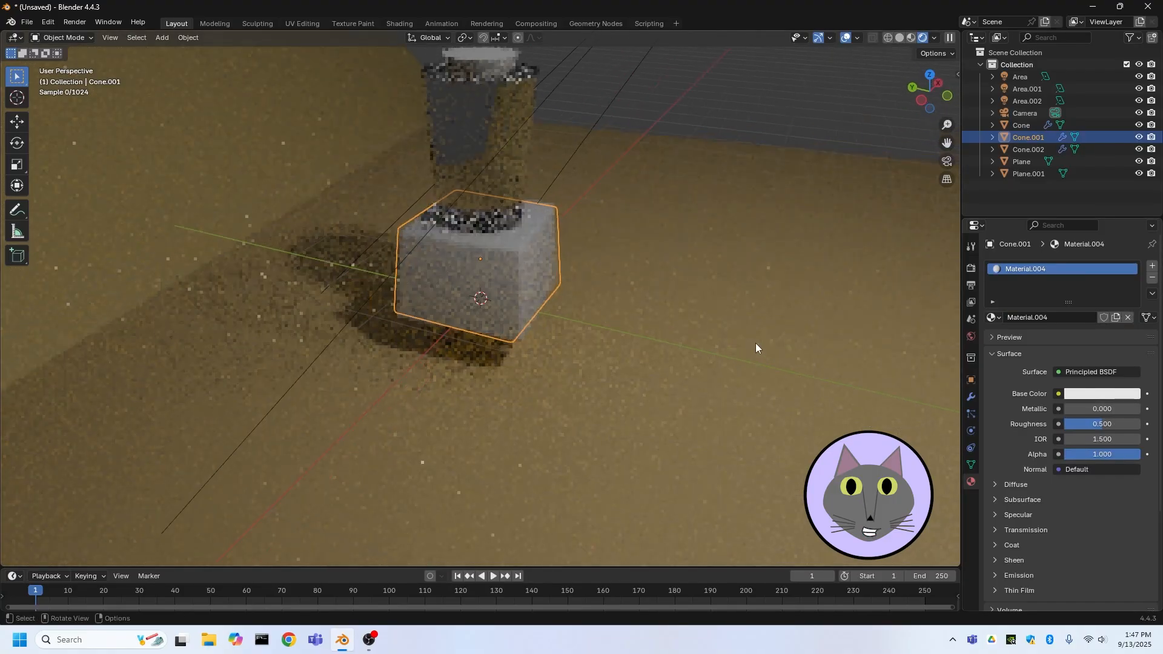
click(1082, 395)
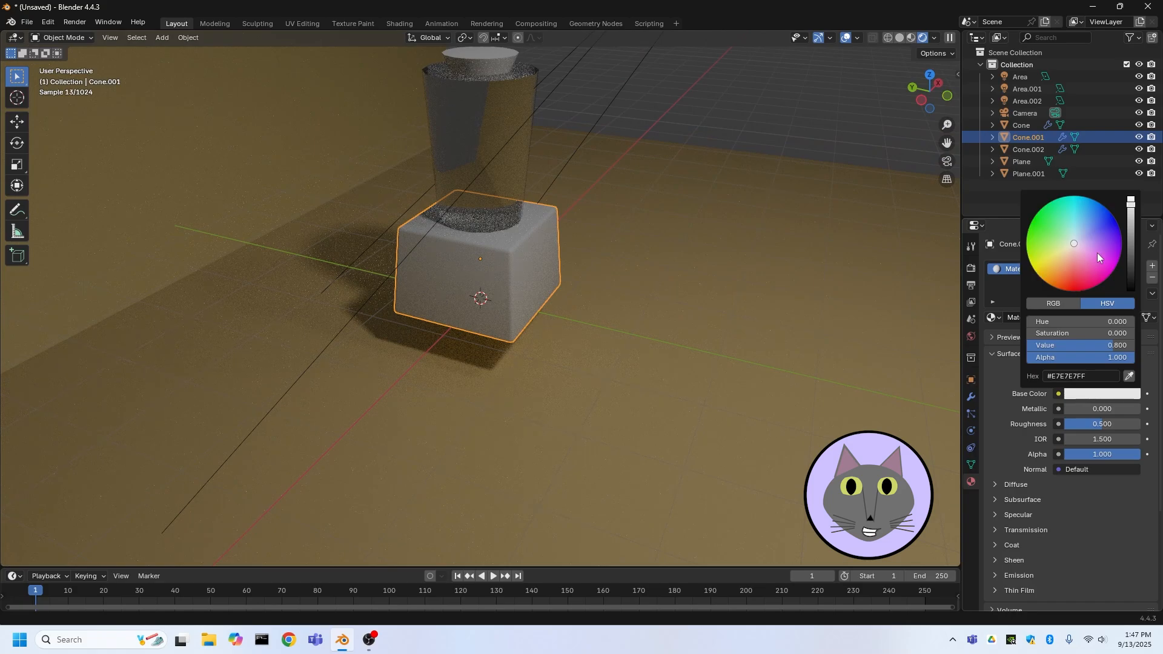
drag(1128, 268, 1131, 297)
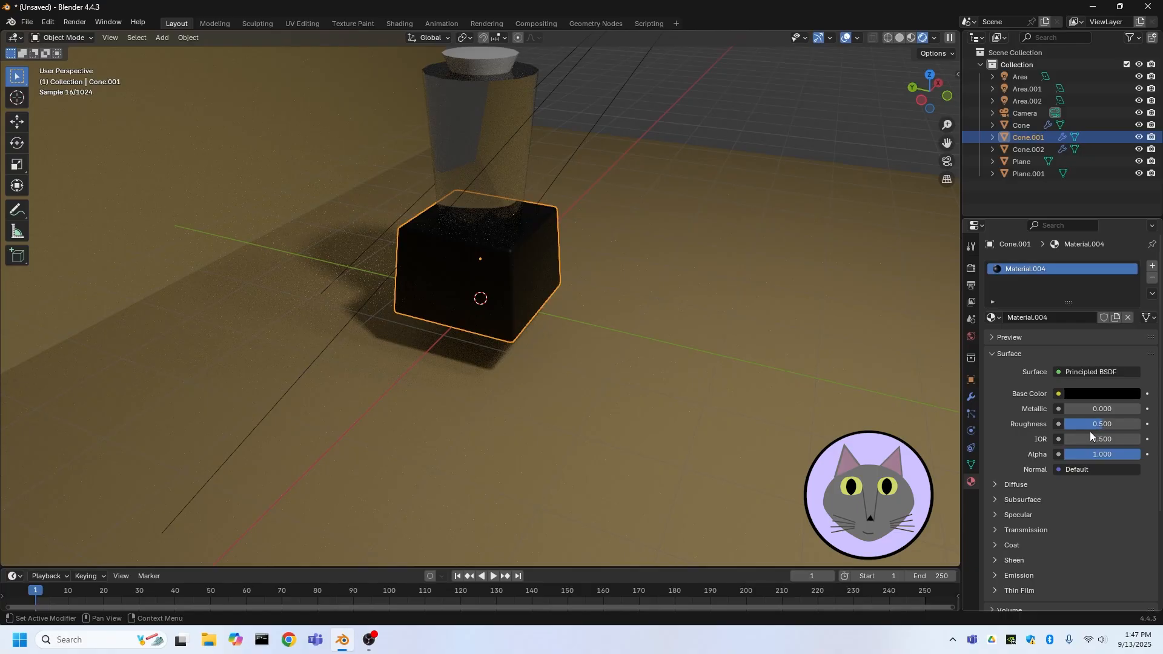
drag(1089, 424, 1133, 424)
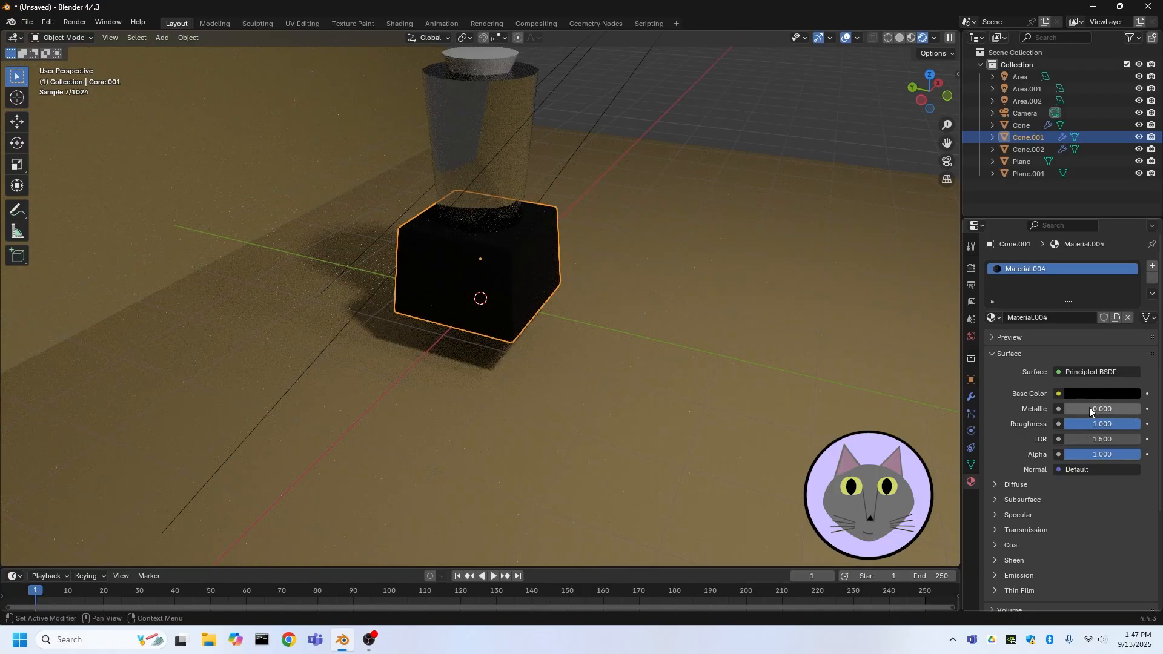
click(1101, 394)
drag(1121, 345, 1128, 345)
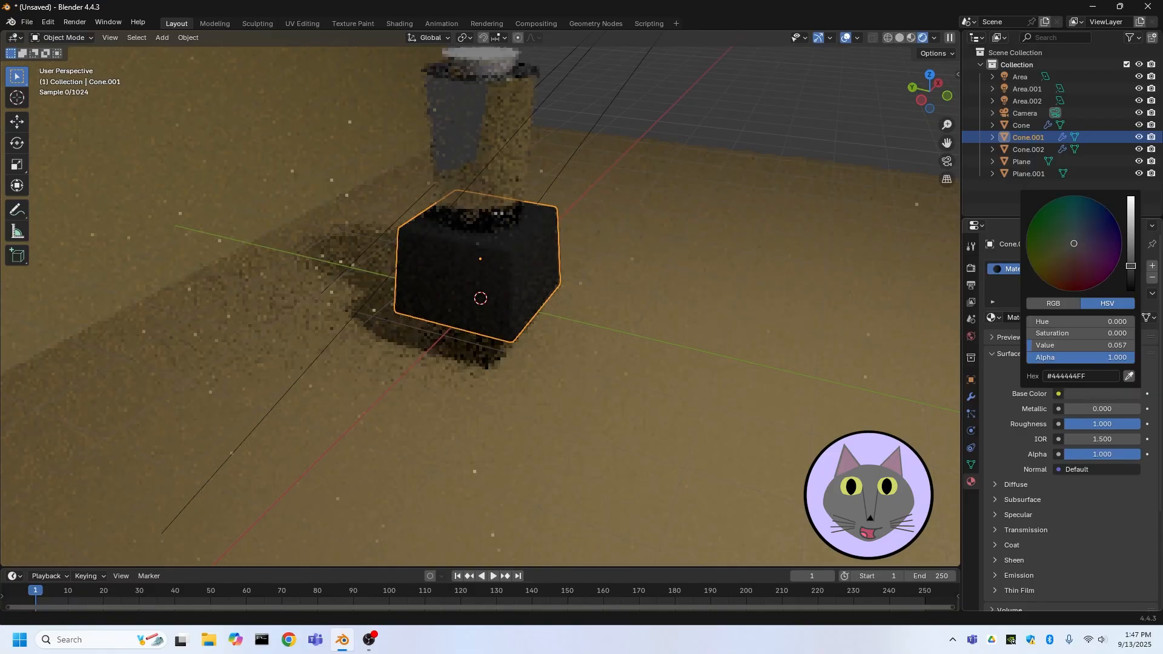
Select the lid and assign it the pedestal's Material.004
middle_drag(591, 293, 511, 295)
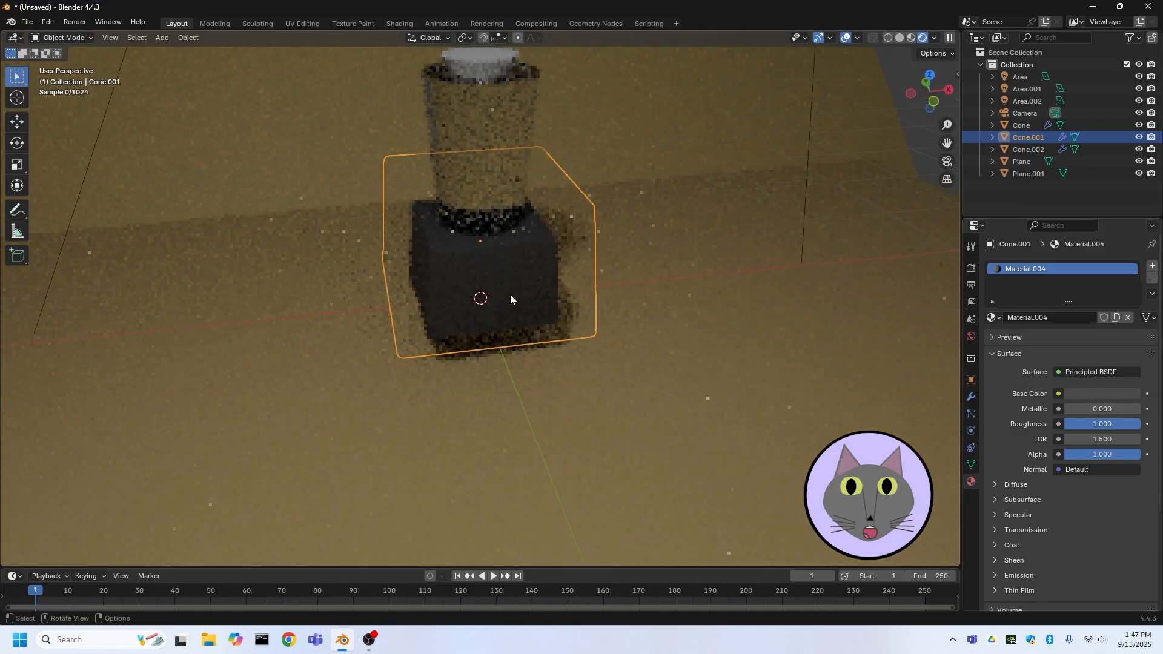
scroll(503, 282, up, 2)
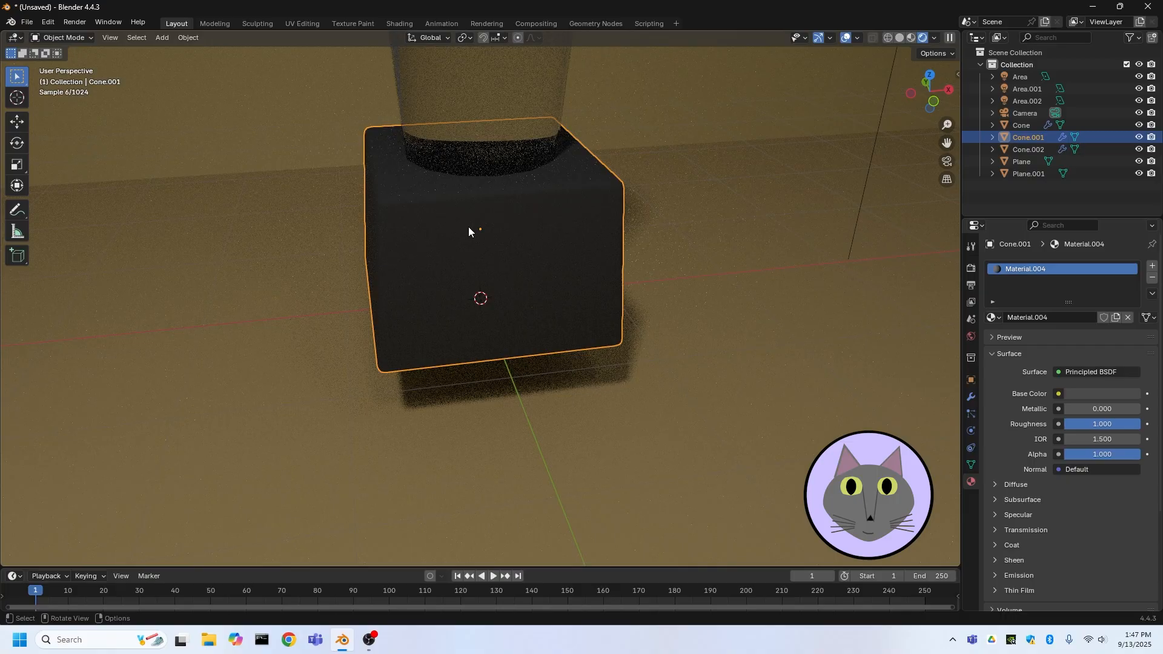
scroll(468, 230, down, 5)
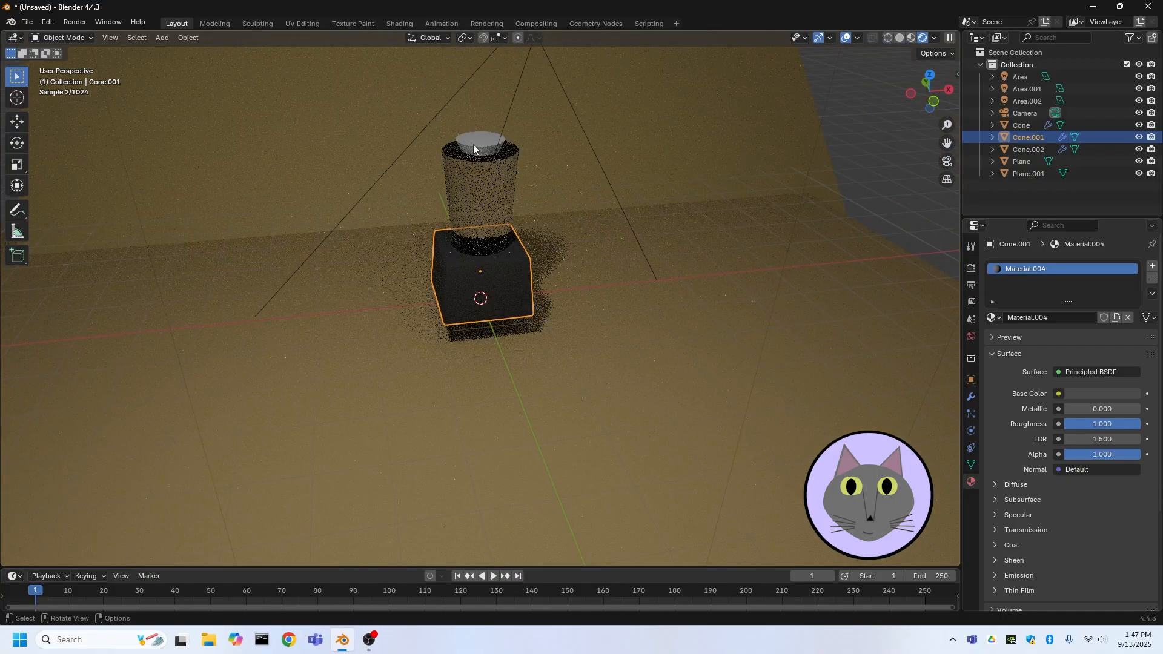
click(474, 144)
click(1000, 318)
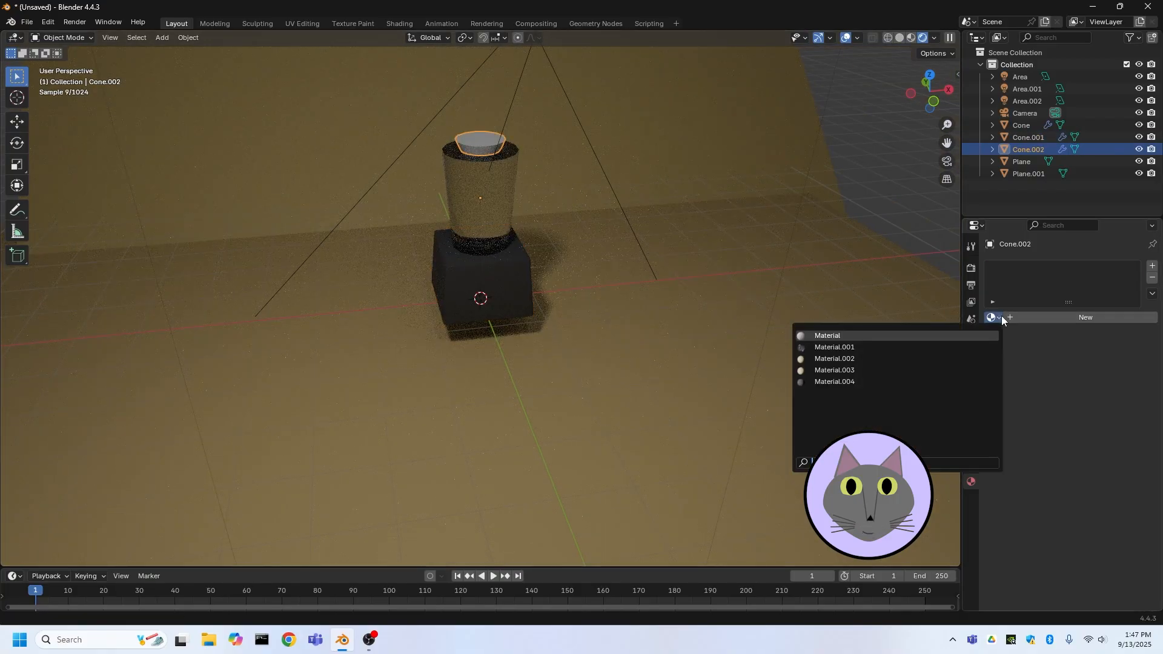
click(851, 383)
click(867, 189)
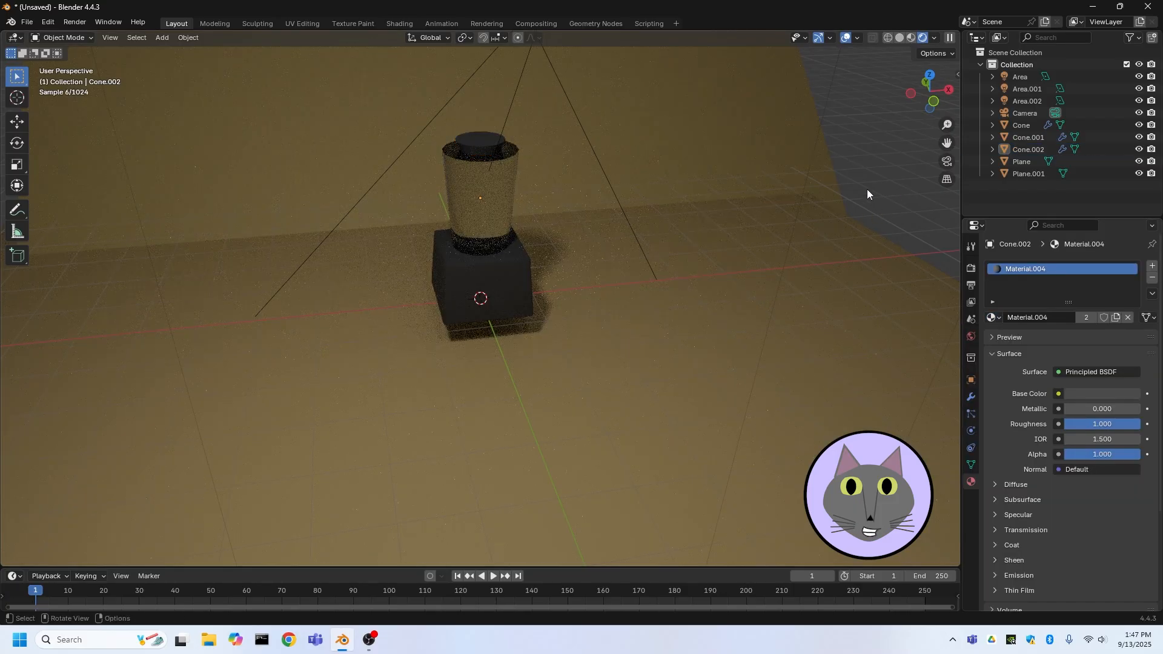
Inspect the pedestal and lid materials from several angles in the rendered viewport
middle_drag(489, 200, 625, 221)
scroll(626, 221, up, 3)
middle_drag(519, 177, 592, 246)
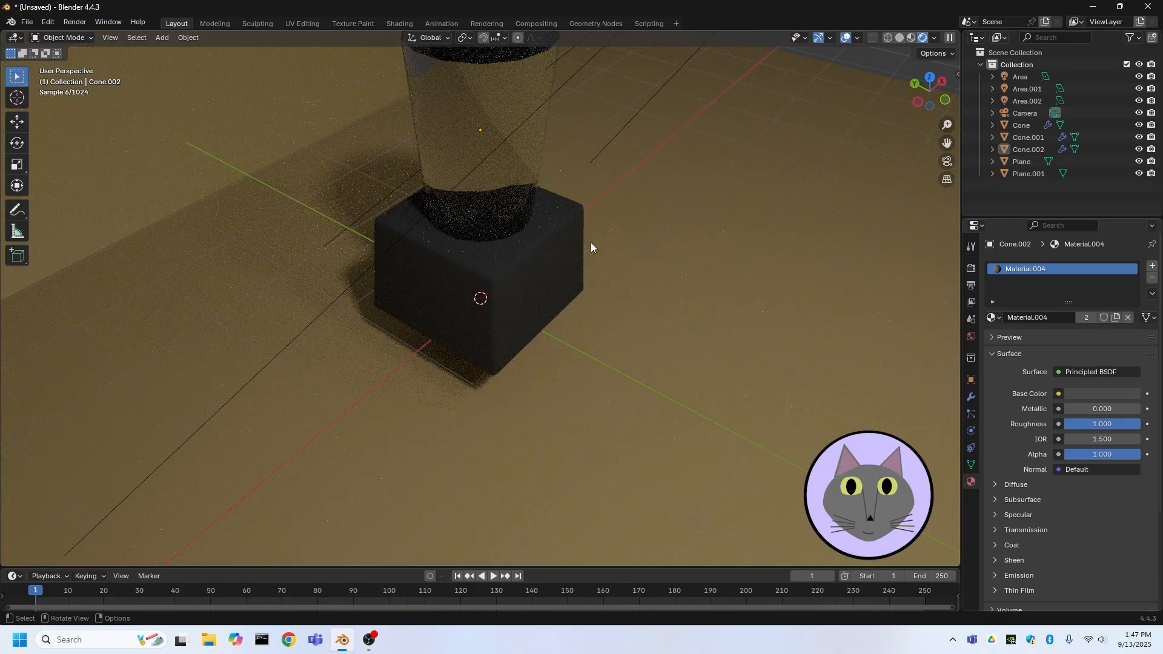
scroll(591, 242, down, 3)
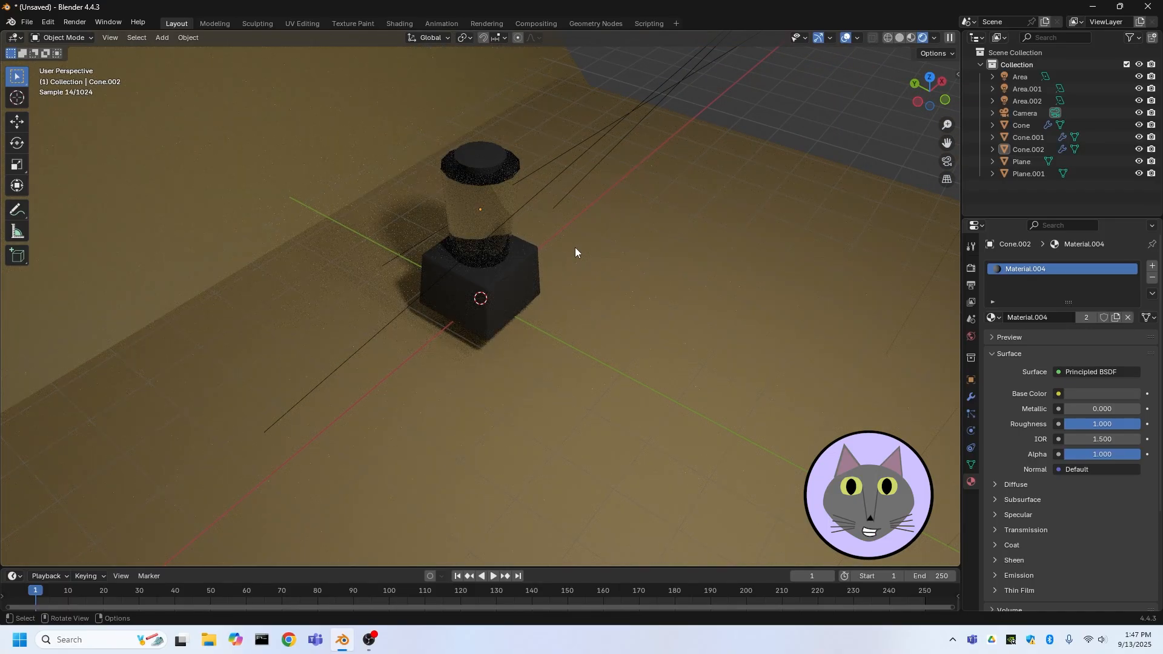
middle_drag(533, 221, 522, 188)
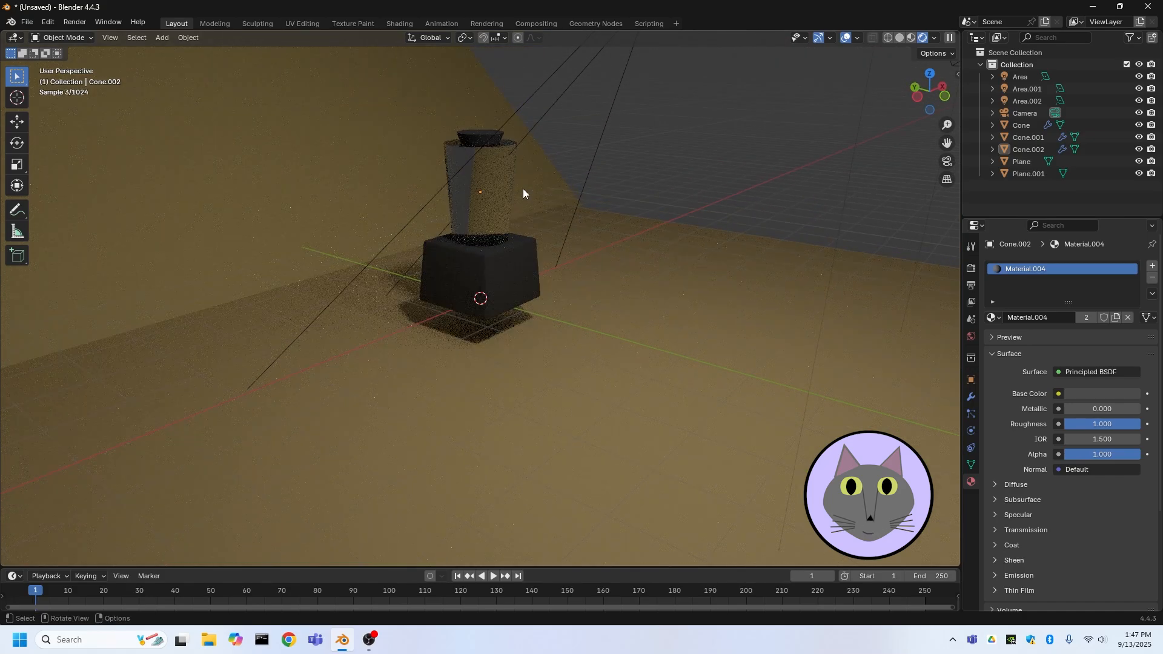
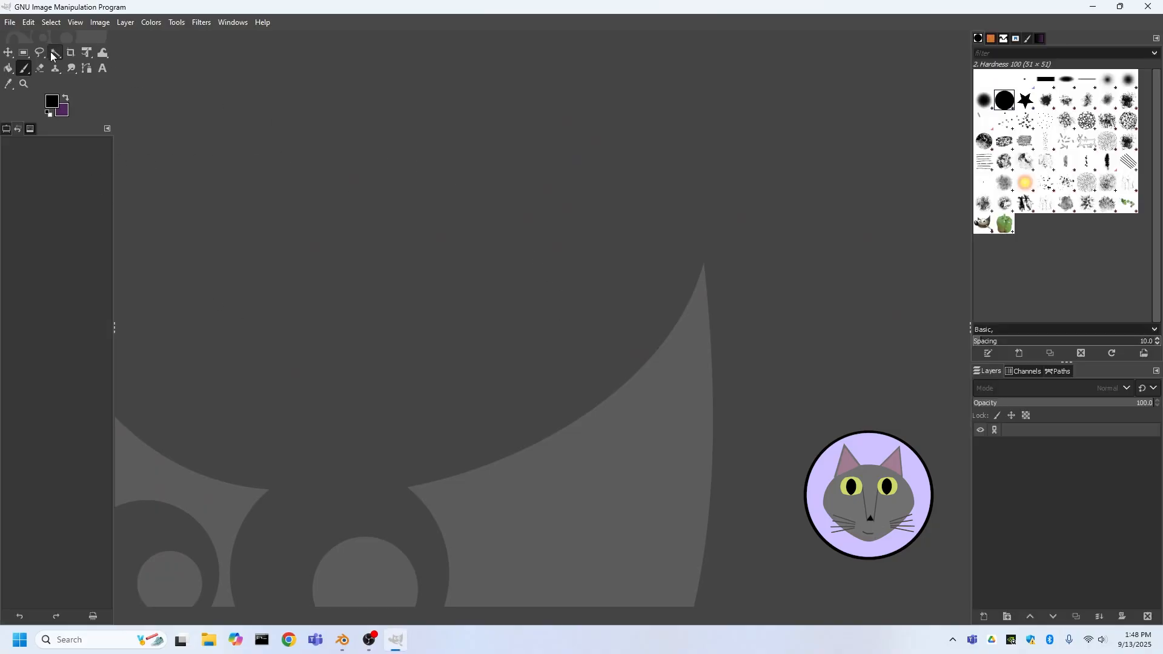
Switch to GIMP and create a new image 1024 by 1024 pixels
click(11, 24)
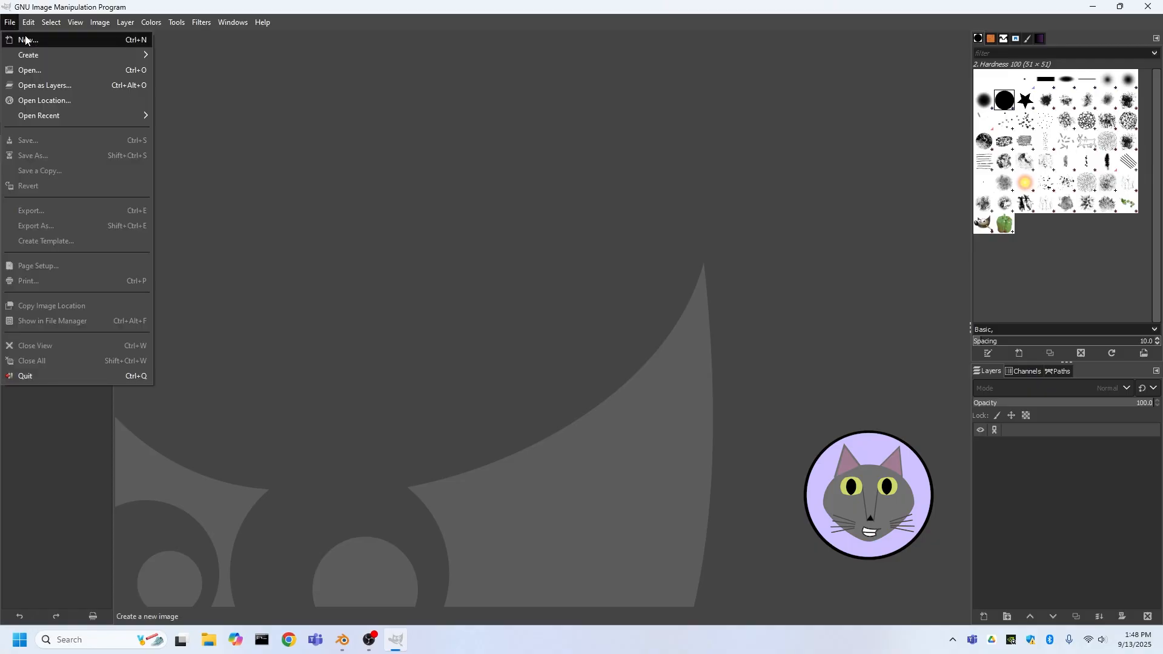
click(27, 40)
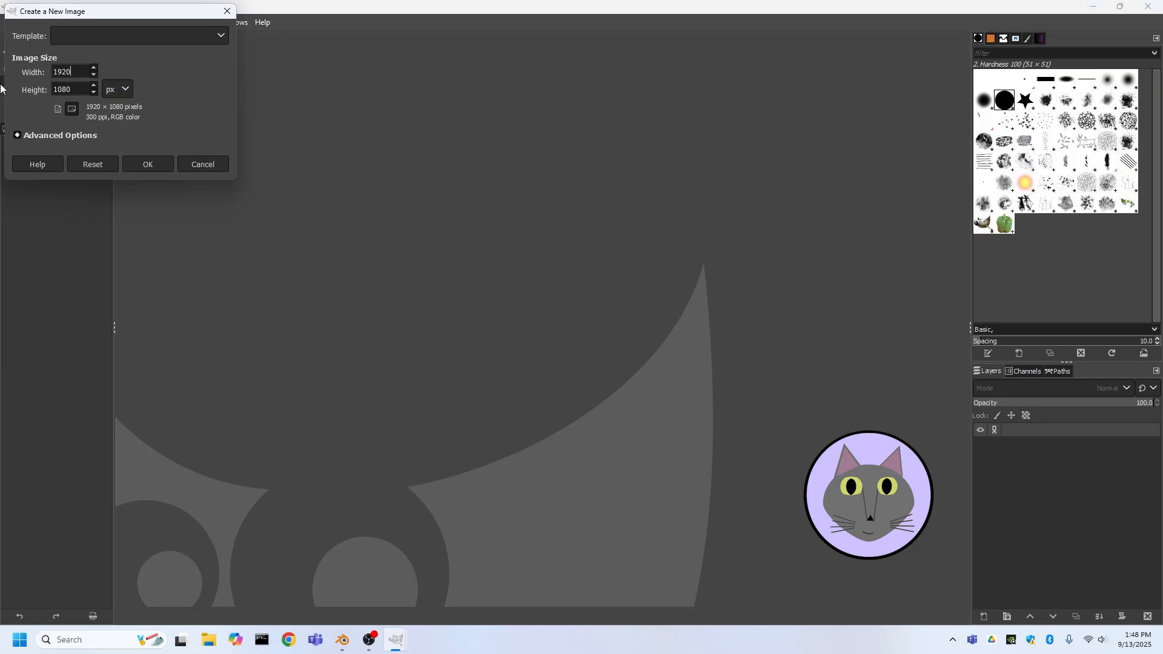
drag(71, 71, 43, 71)
text(1024)
click(68, 89)
drag(68, 90, 23, 84)
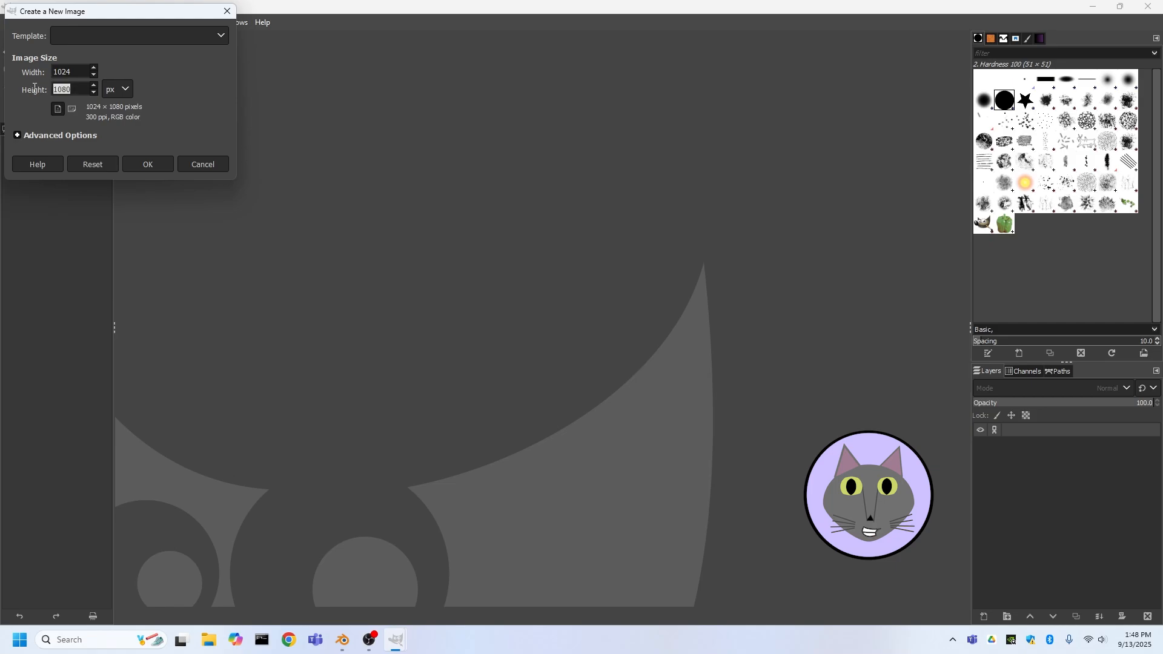
text(1024)
click(149, 164)
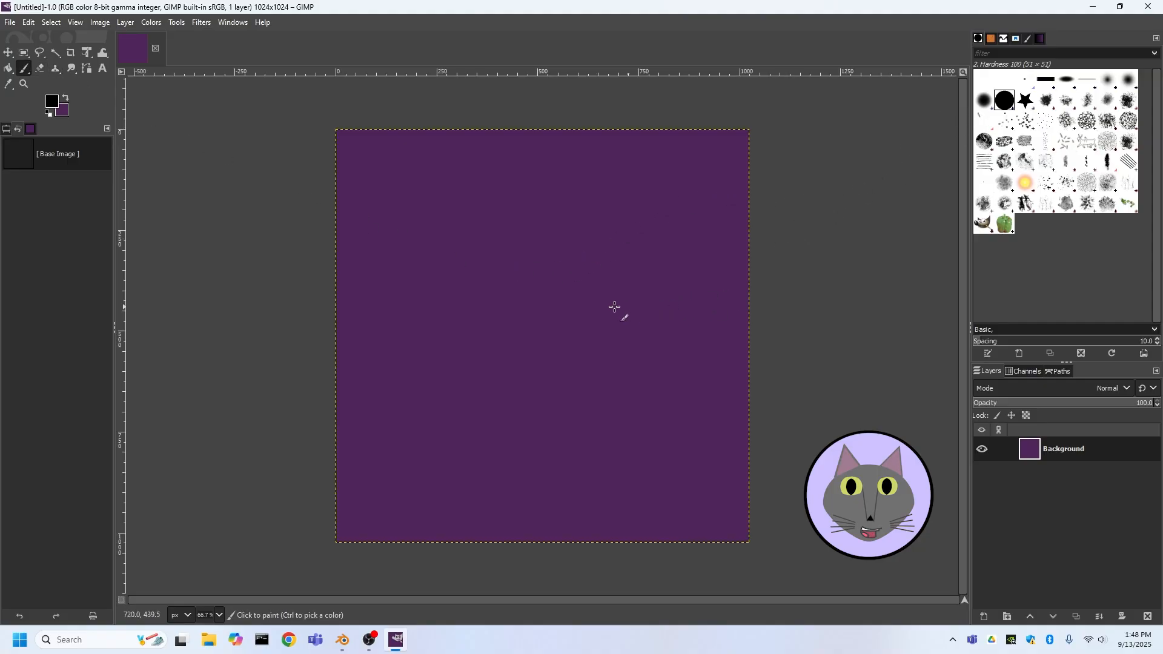
Paint several small black dots scattered across the purple canvas with the paintbrush
click(563, 304)
click(606, 423)
click(456, 368)
click(652, 358)
click(539, 452)
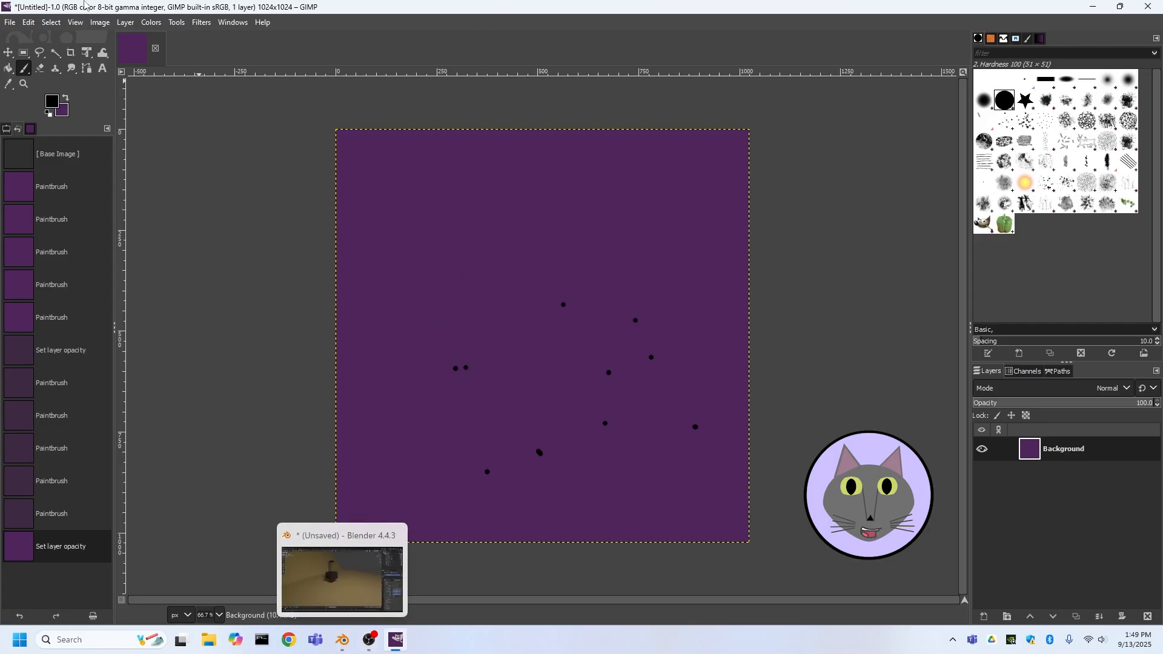
Open the recently used Smoothie.png image
click(11, 22)
click(33, 70)
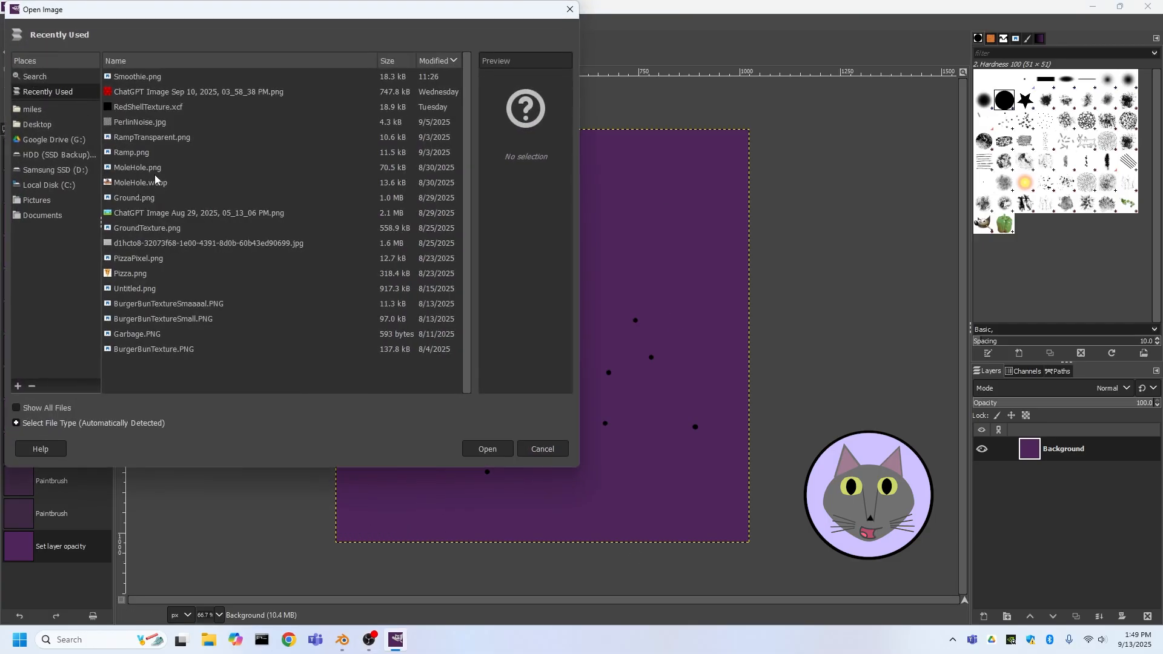
click(137, 77)
click(504, 452)
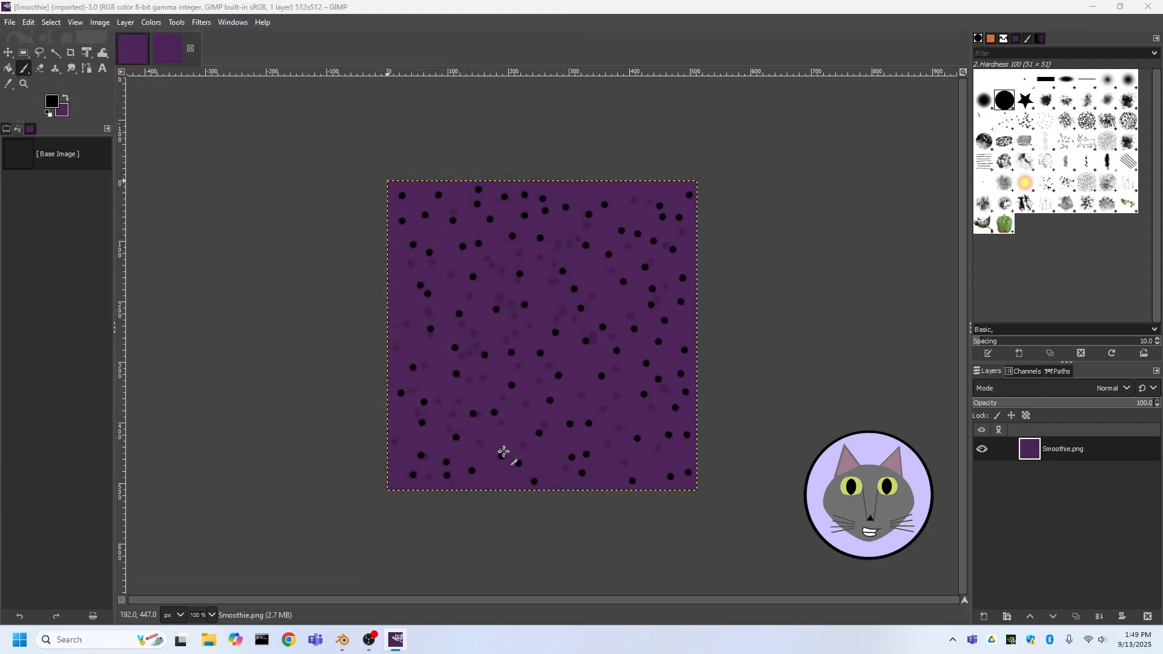
Switch back to Blender, select the glass cup and duplicate it by copying and pasting
click(342, 639)
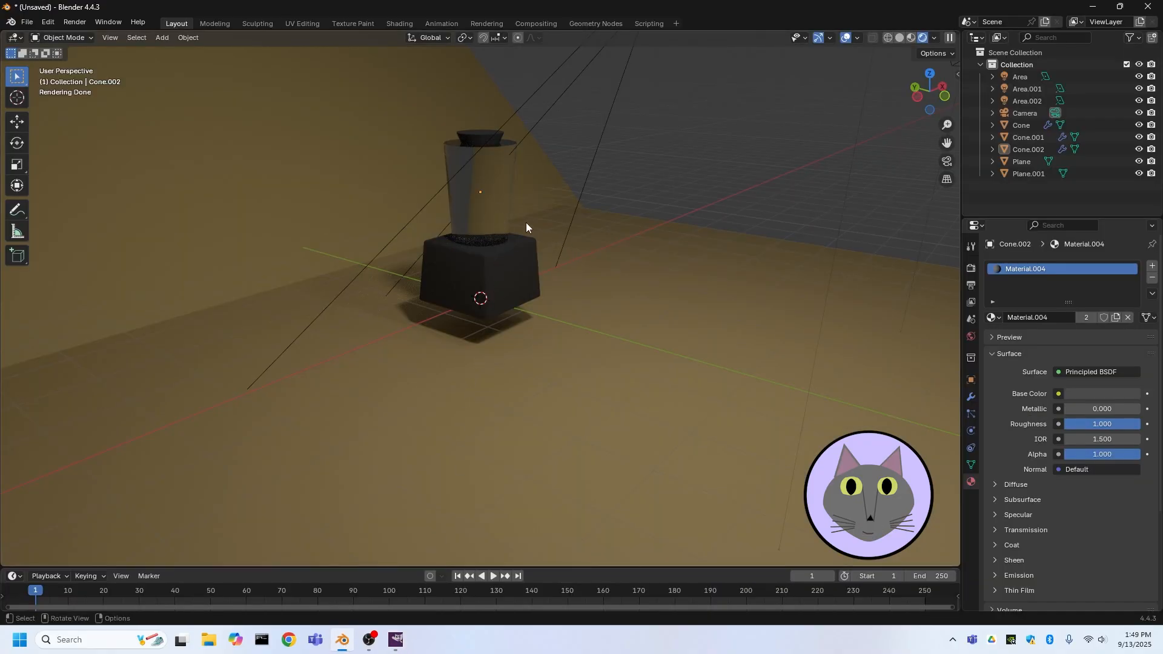
click(473, 198)
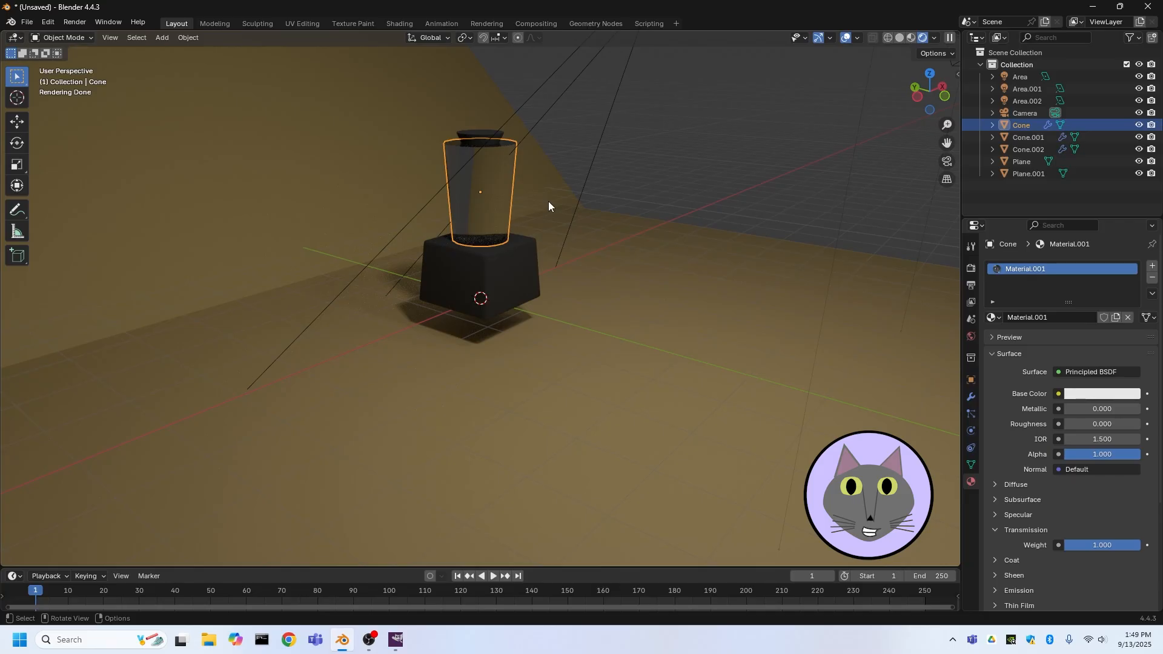
key(ctrl+c)
key(ctrl+v)
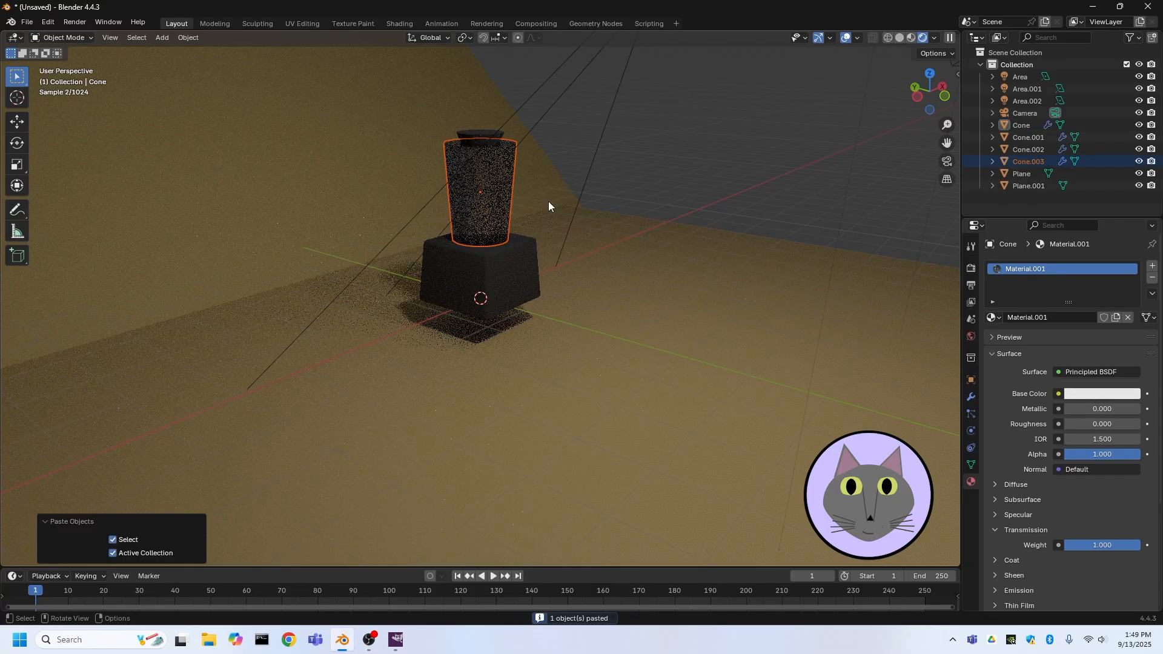
Scale the pasted cup copy to 0.587 and lower it about 0.14 m along Z inside the cup
key(s)
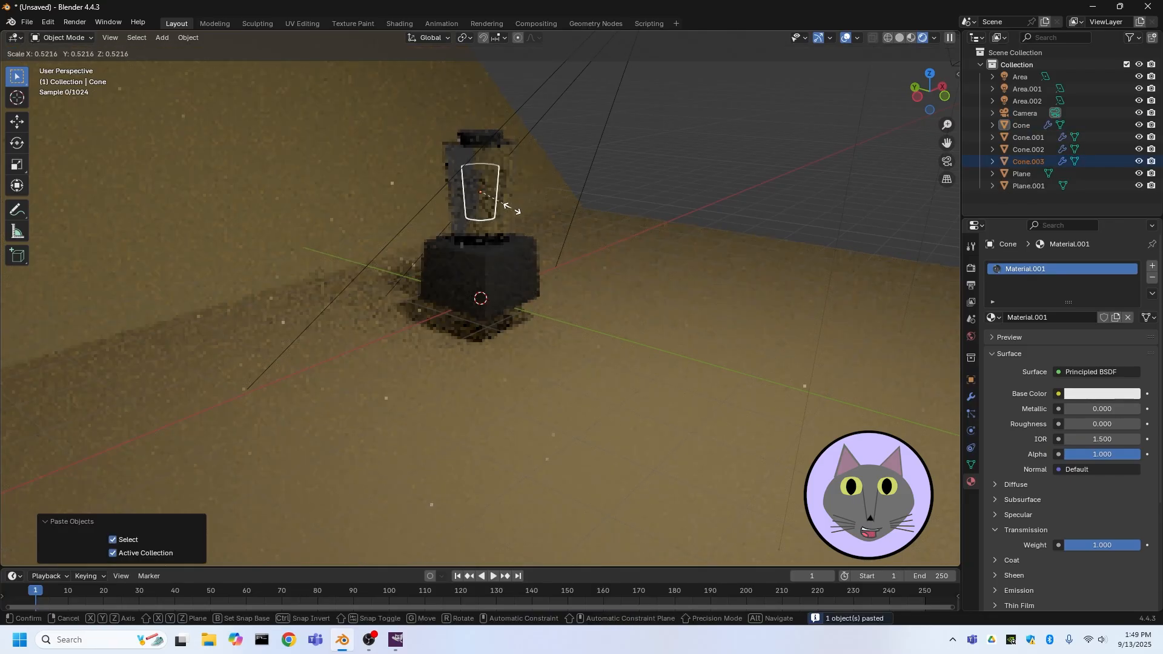
click(518, 209)
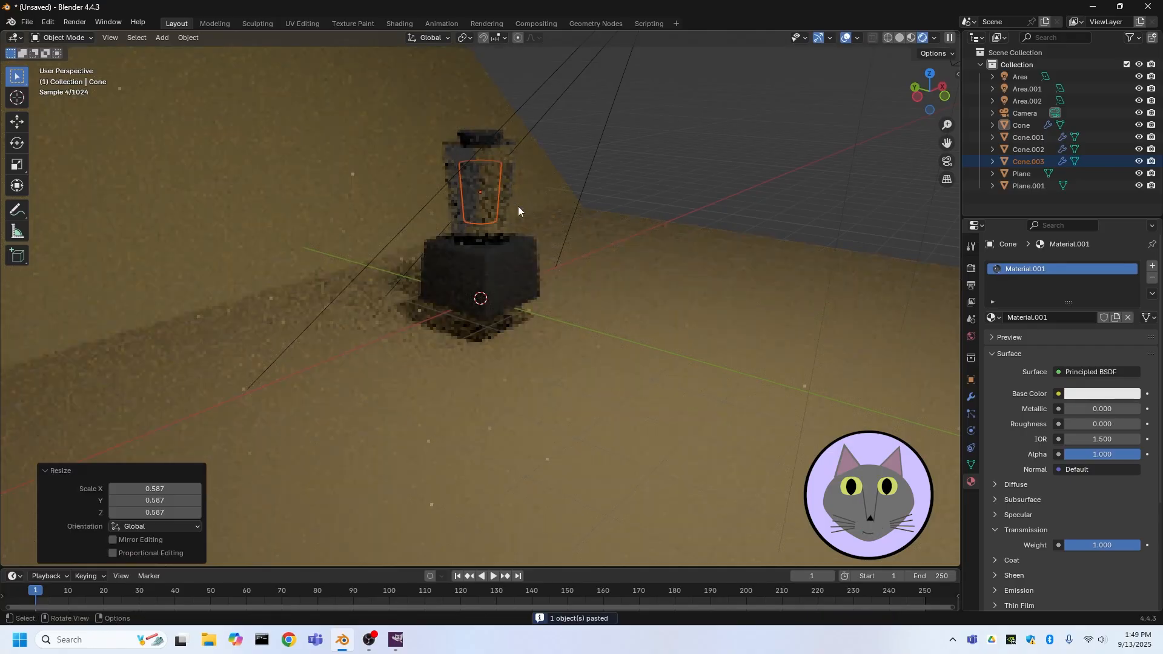
key(g)
key(z)
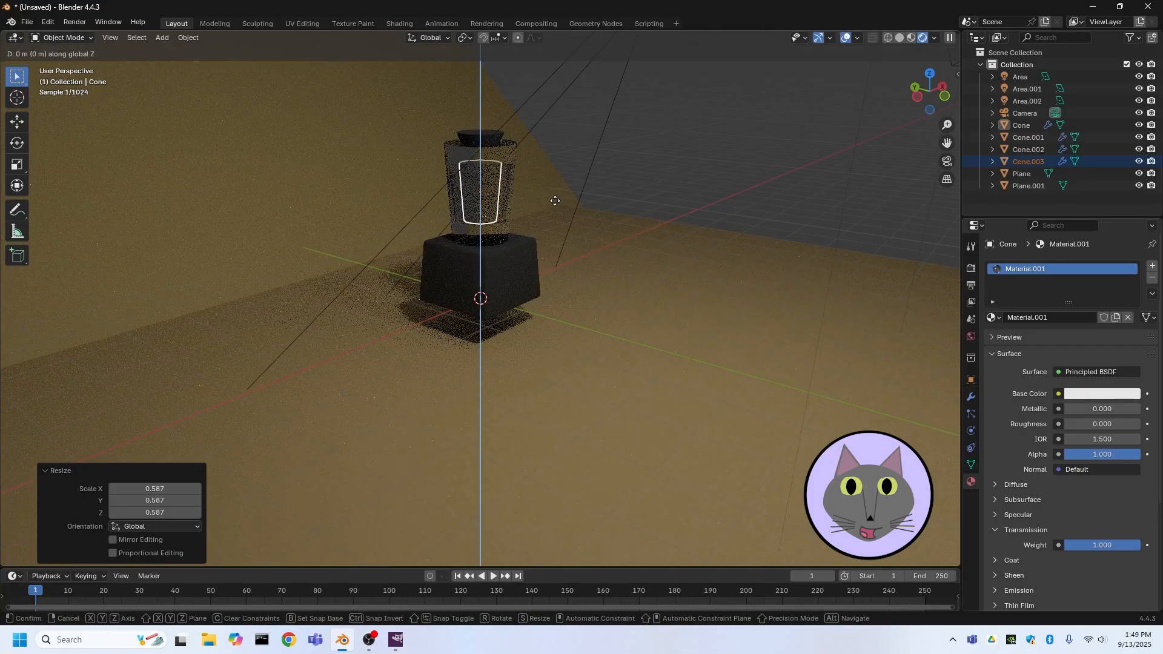
click(553, 207)
Scale the copy to 0.818 along Z, then enlarge it uniformly by 1.103
key(s)
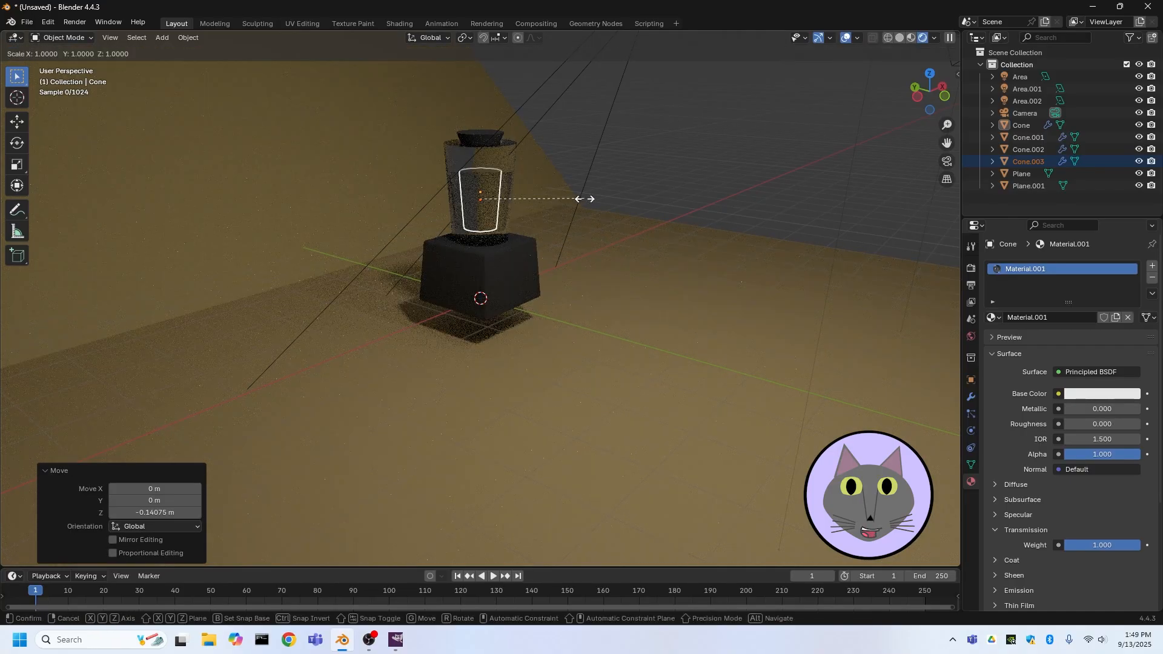
key(z)
click(564, 188)
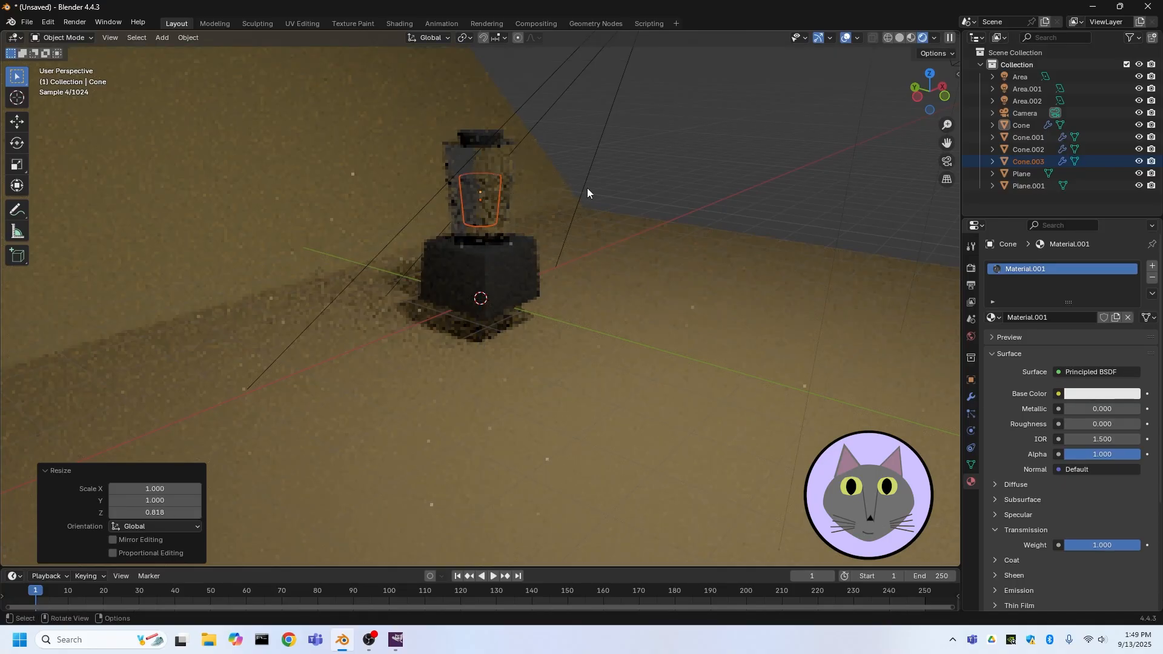
key(s)
click(615, 201)
Lower the copy about 0.022 m along Z
key(g)
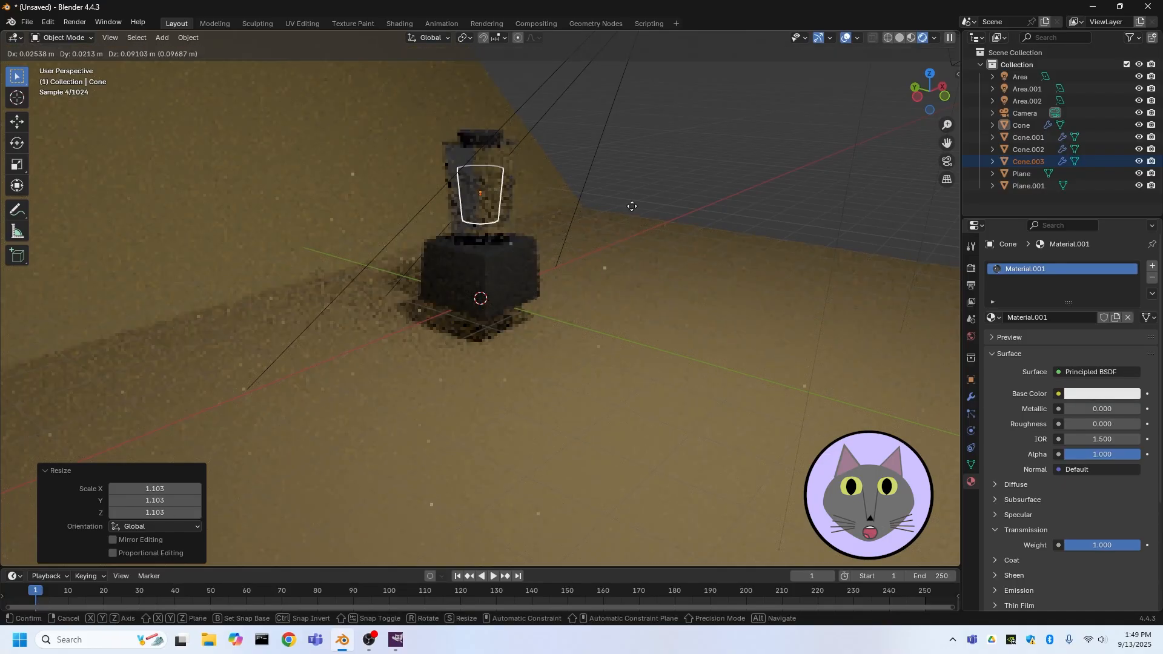
key(z)
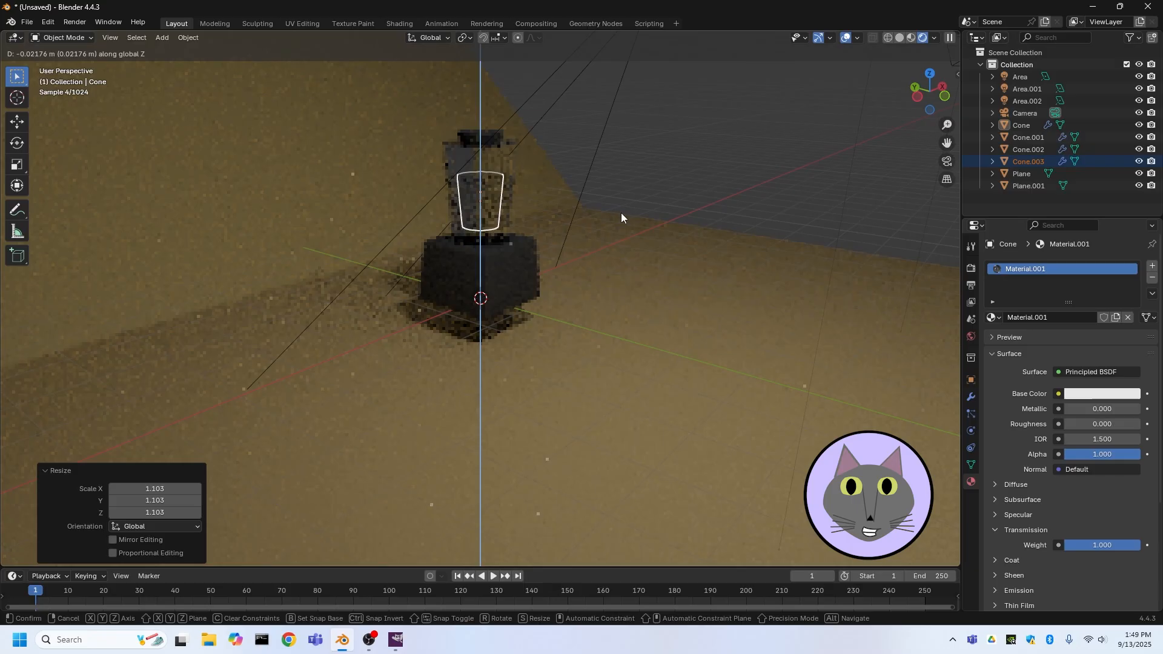
click(622, 216)
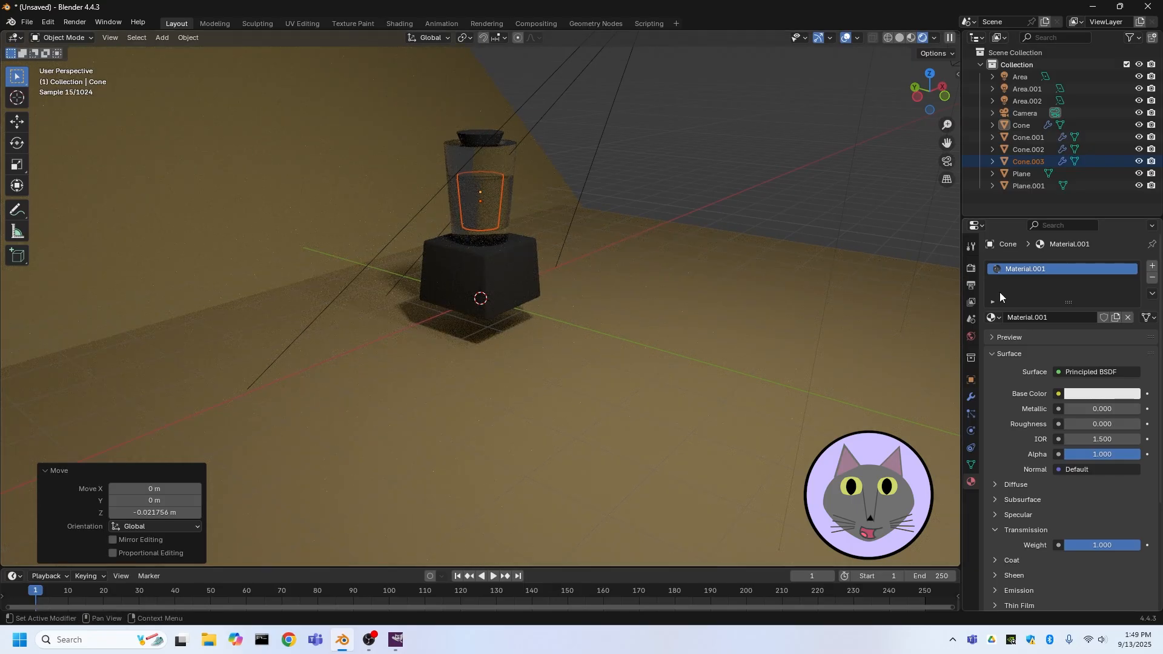
Select the copied cup and unlink its material
click(502, 198)
click(1013, 165)
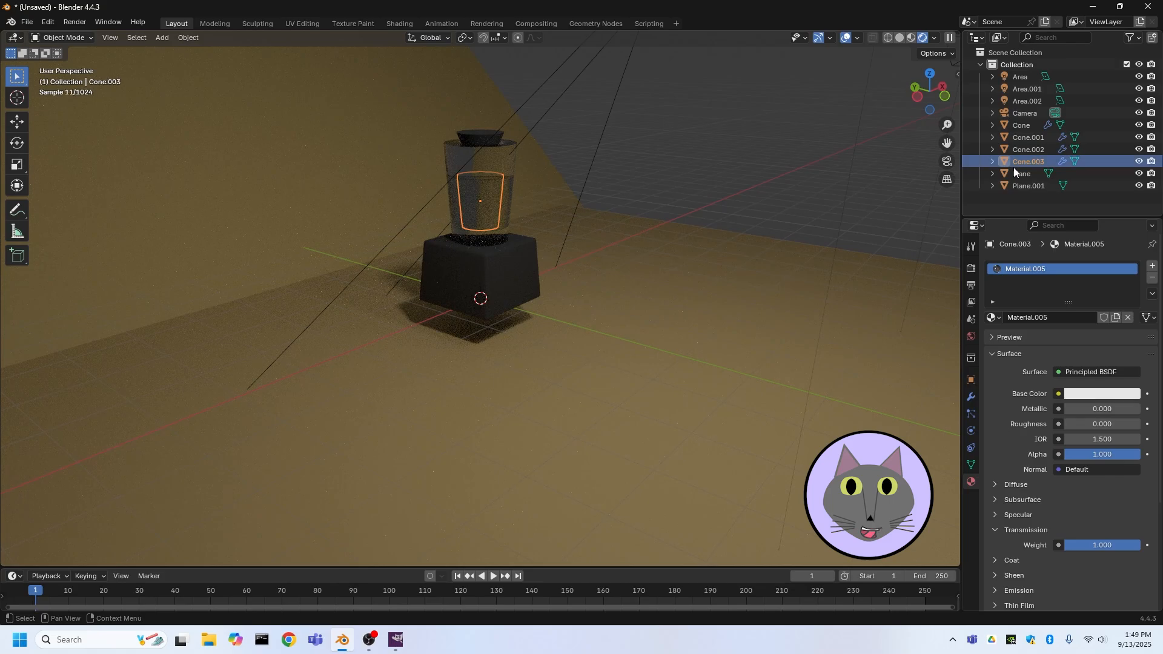
click(1116, 317)
click(1127, 317)
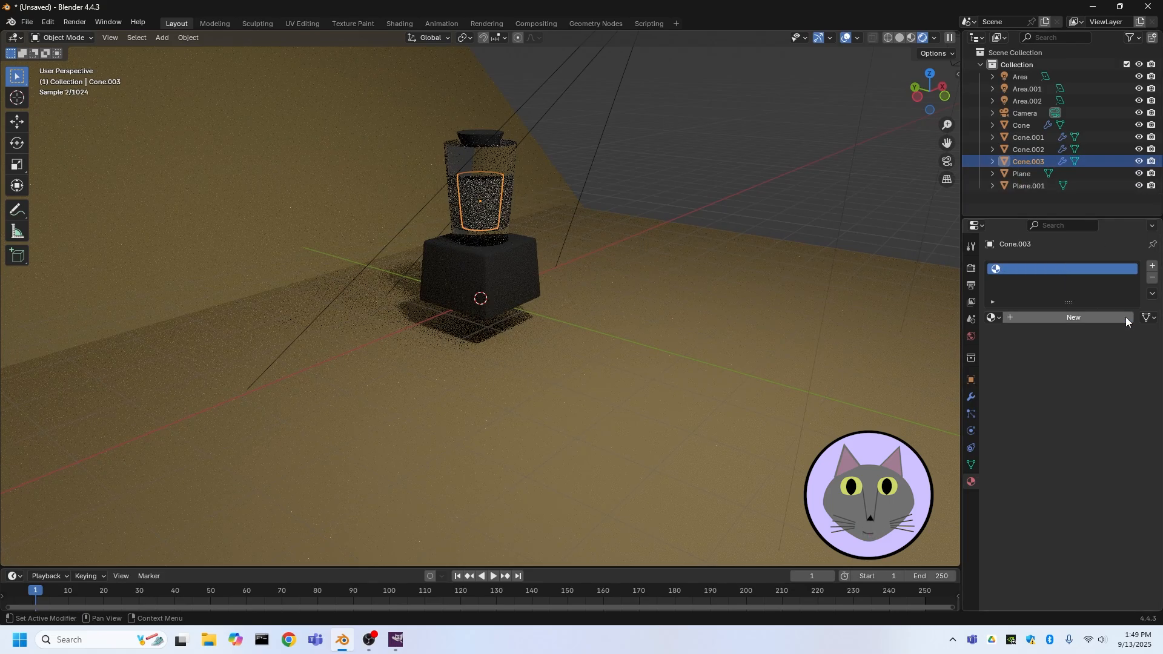
Add a new material to the copy and set its base color to yellow
scroll(481, 120, up, 3)
middle_drag(481, 118, 550, 155)
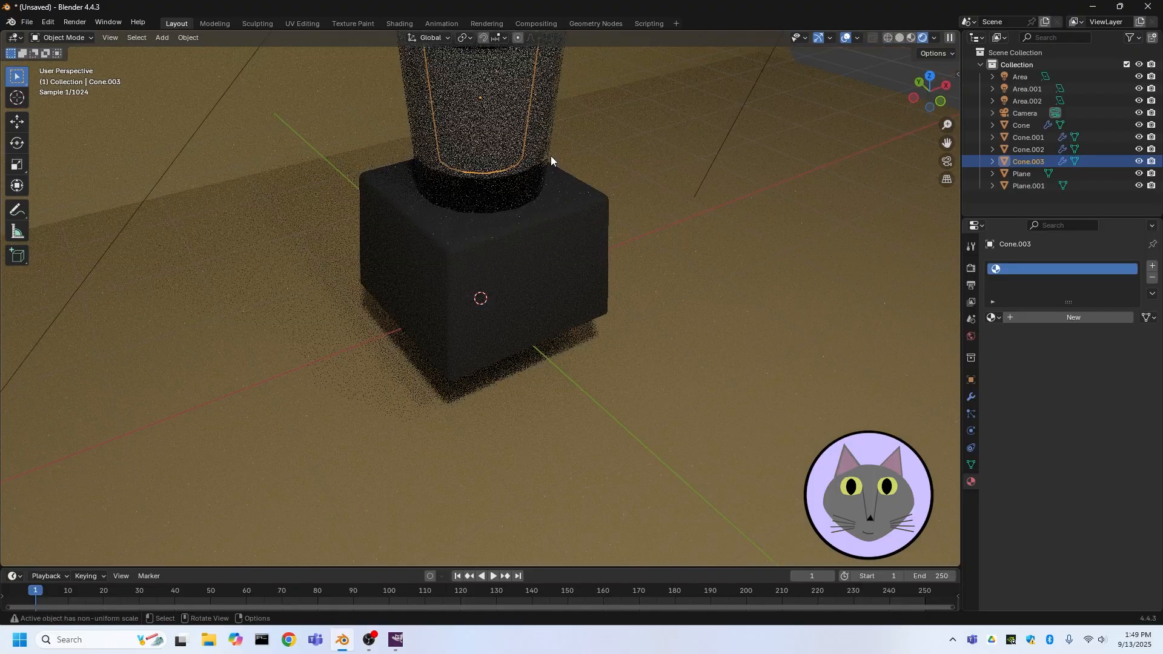
scroll(569, 170, down, 3)
click(1074, 320)
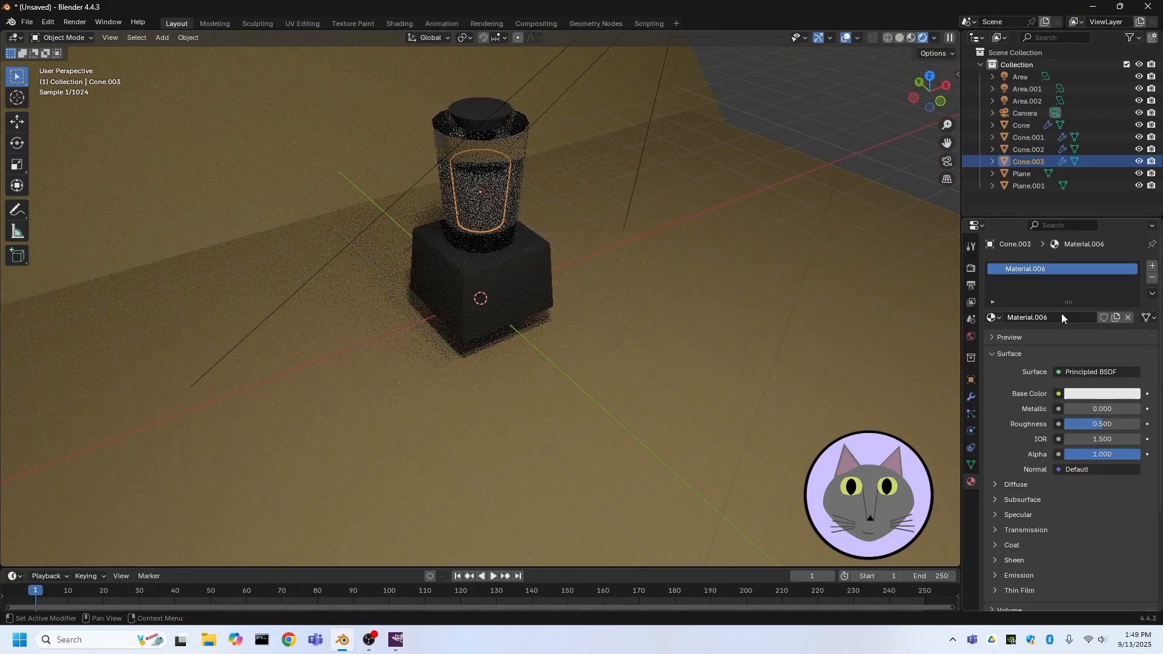
click(1095, 394)
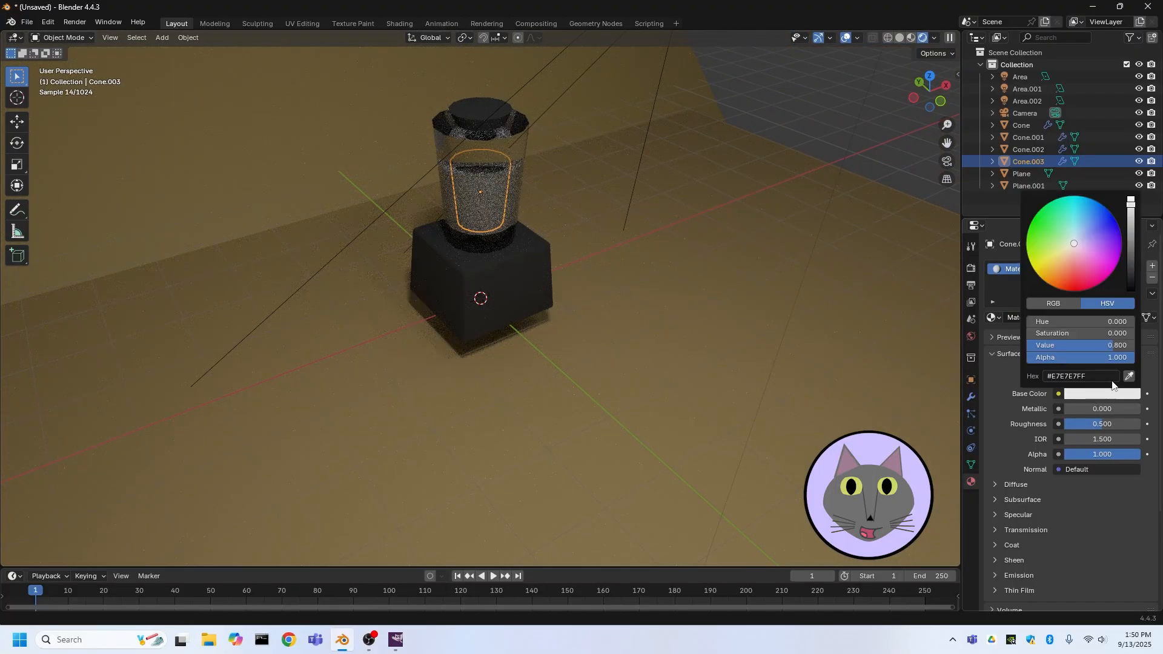
click(1037, 278)
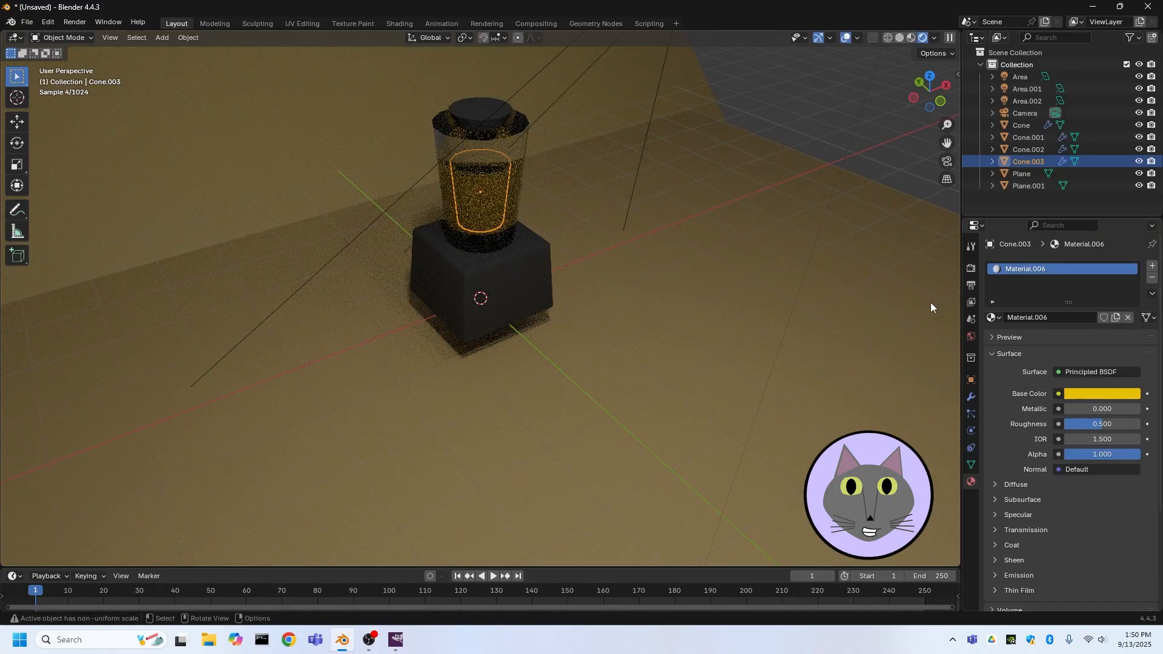
scroll(441, 96, up, 3)
middle_drag(441, 96, 551, 125)
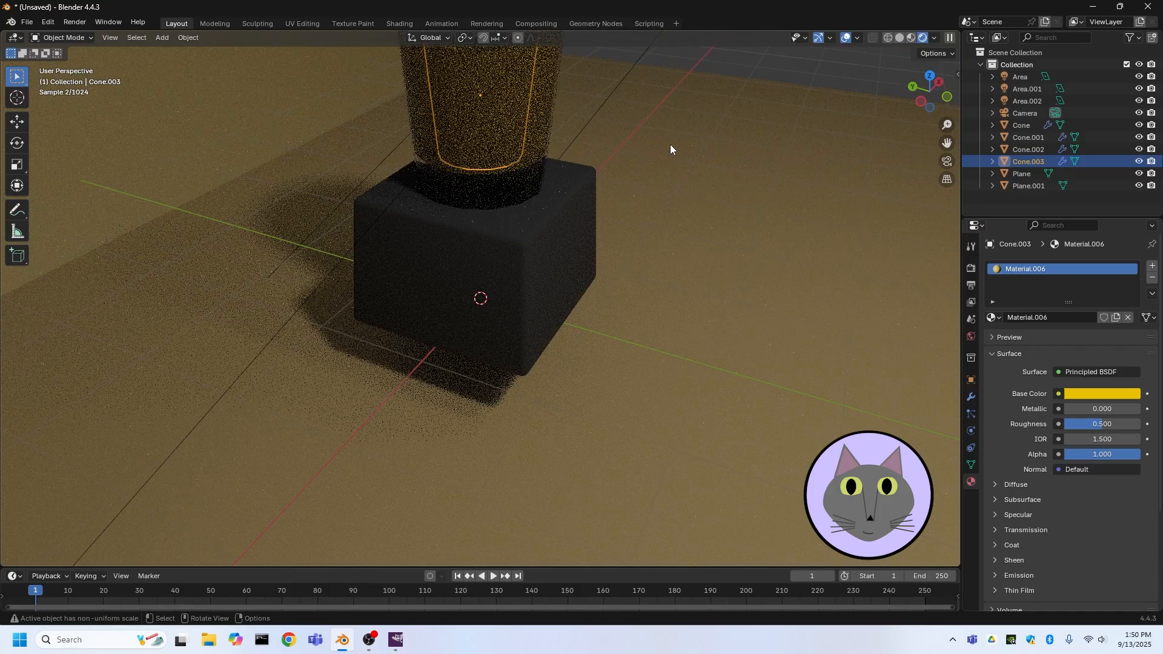
scroll(674, 172, down, 3)
key(g)
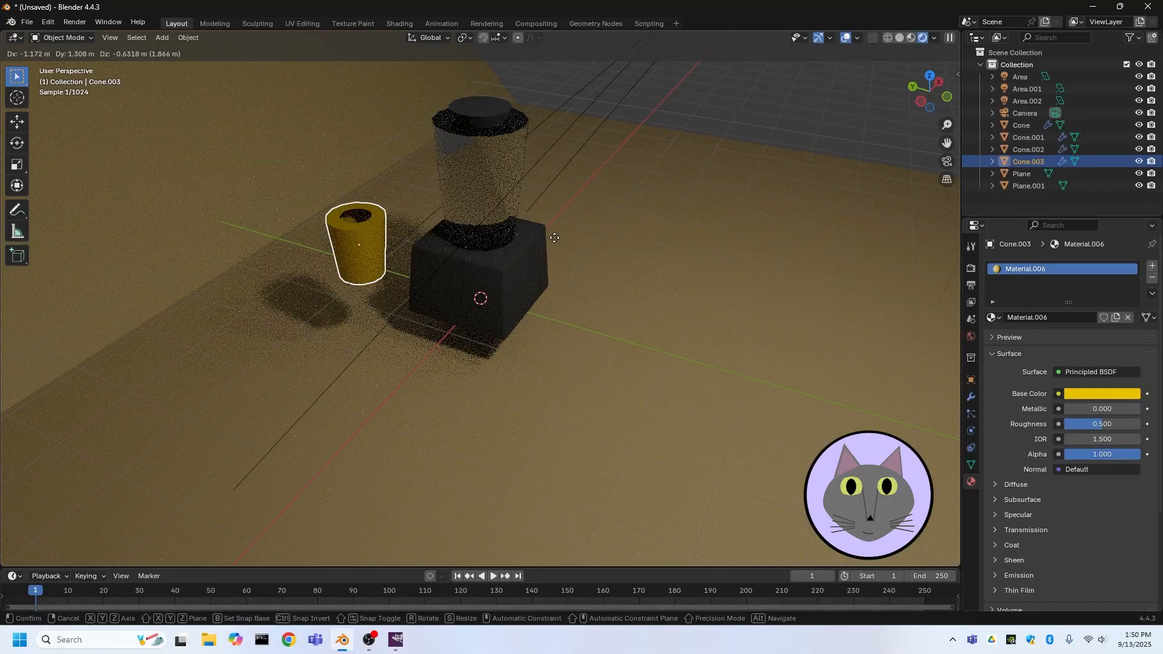
click(455, 236)
Isolate the liquid copy in local view and, in Edit Mode, fill its open top rim with a face
key(KP_Divide)
key(Tab)
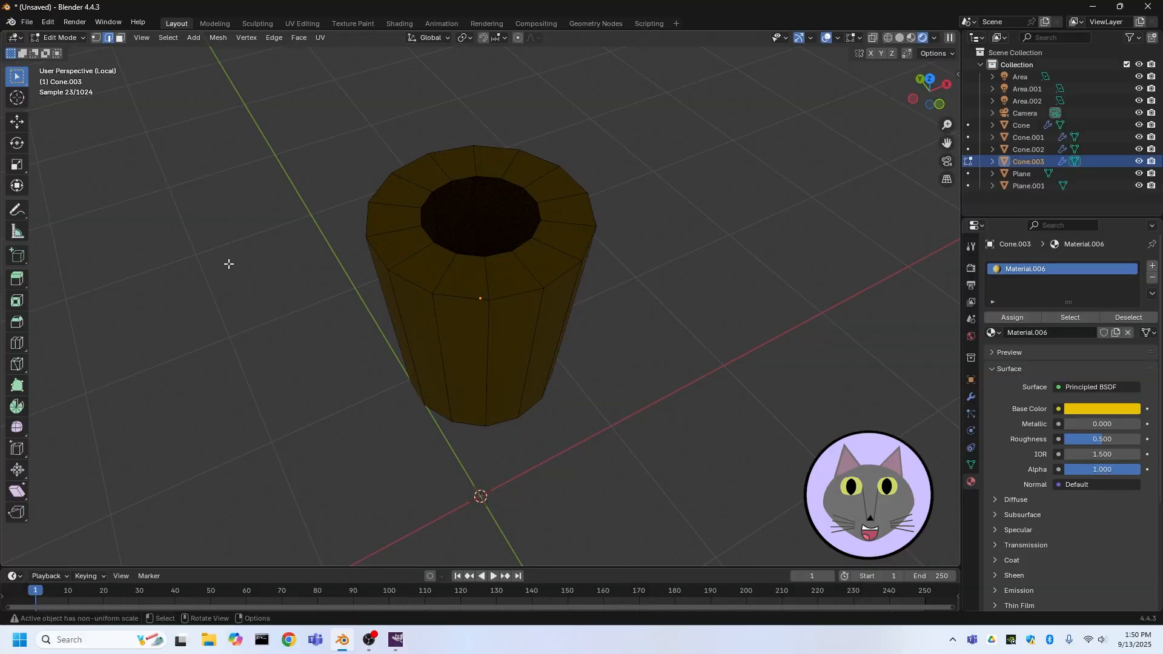
click(447, 249)
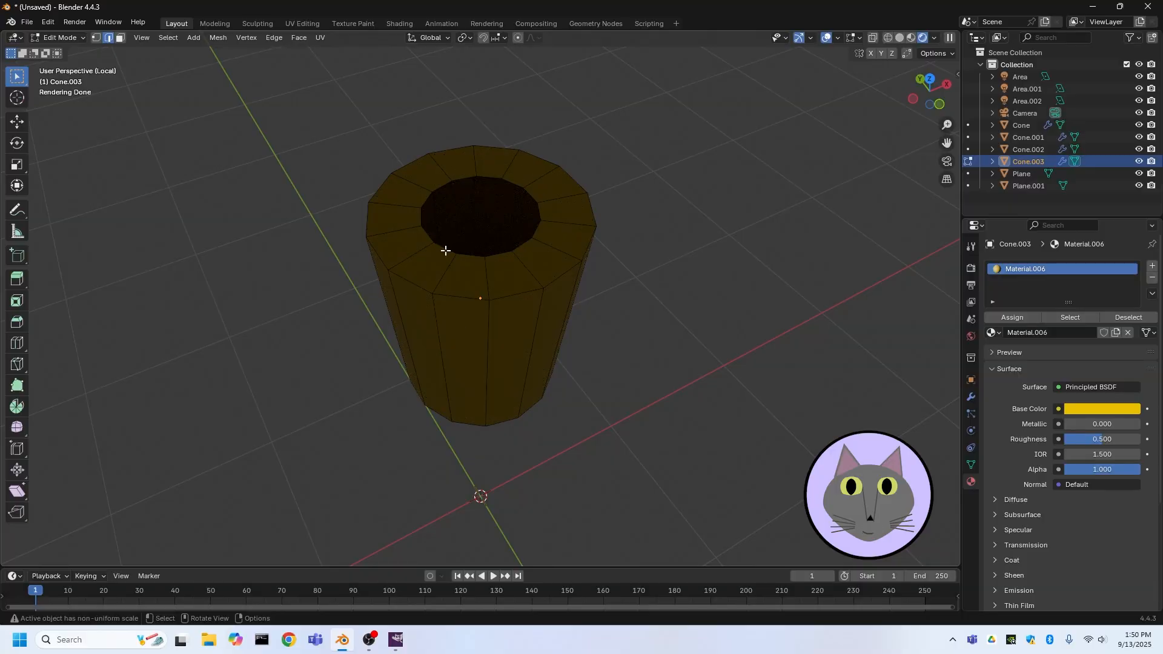
shift+click(481, 260)
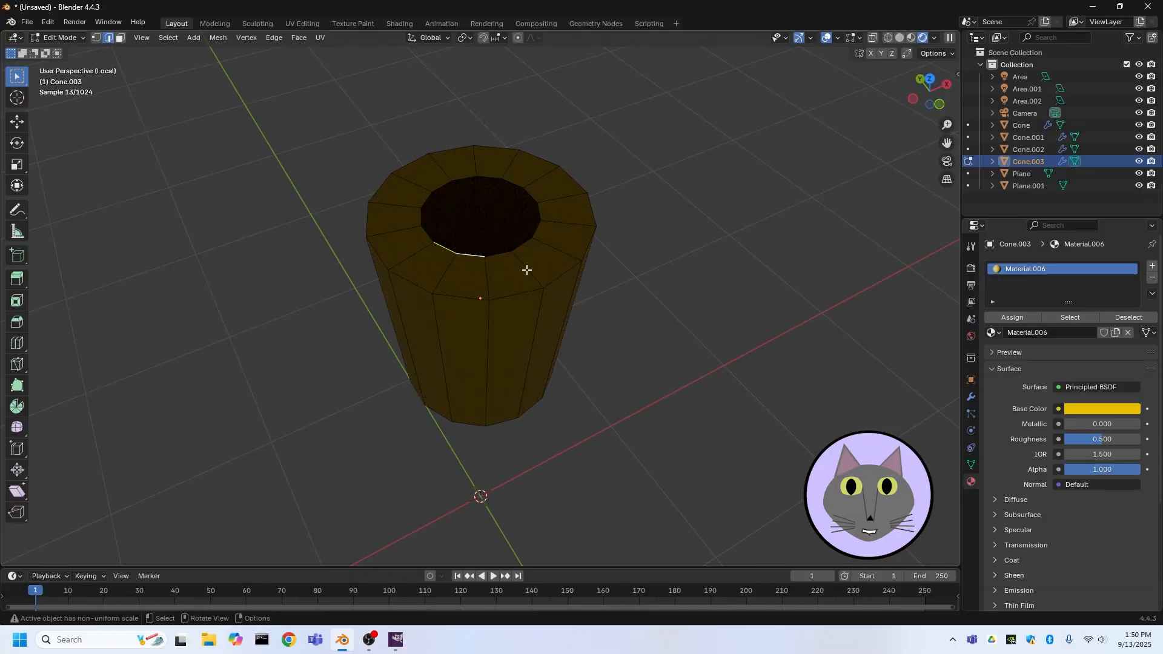
click(698, 345)
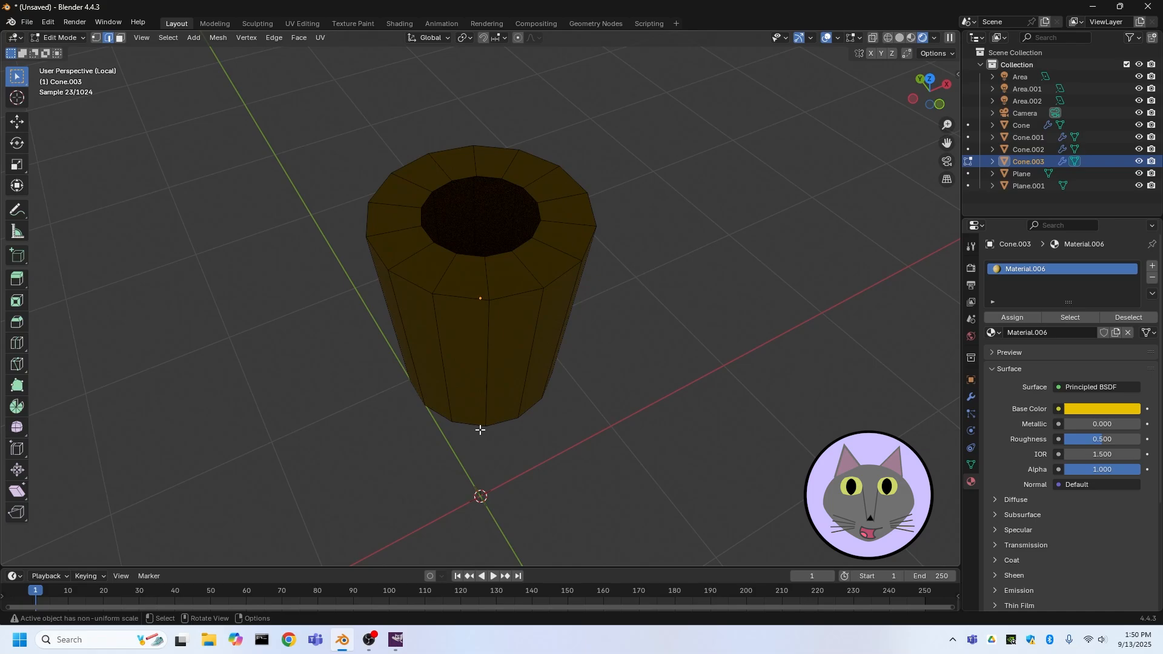
alt+click(470, 257)
key(f)
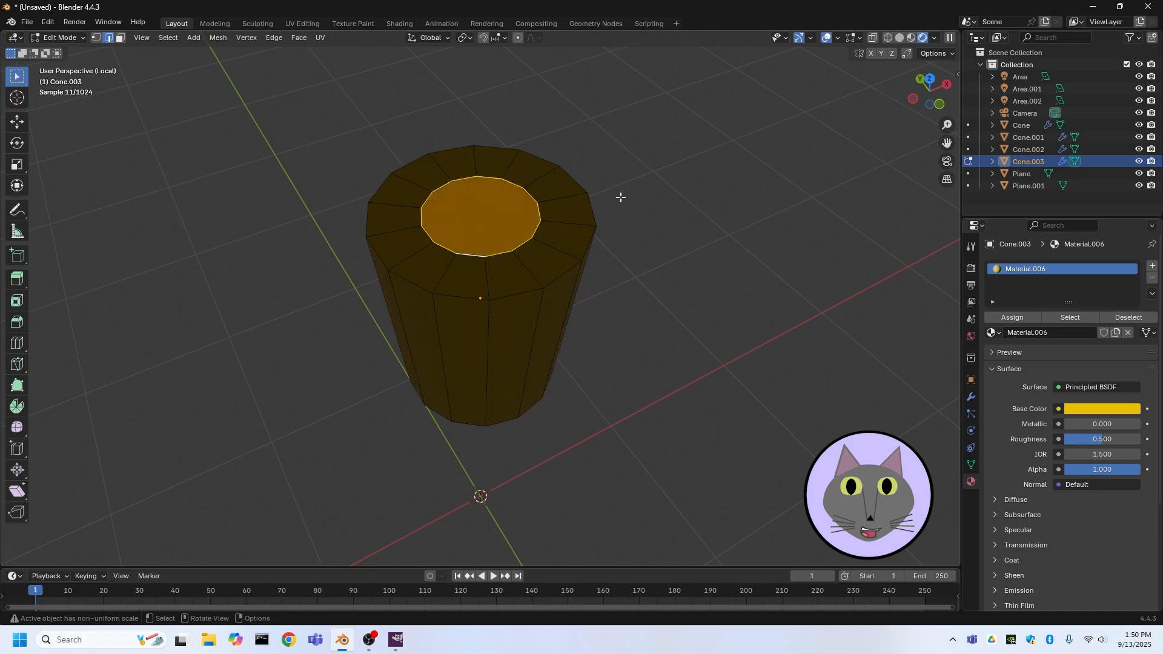
click(621, 198)
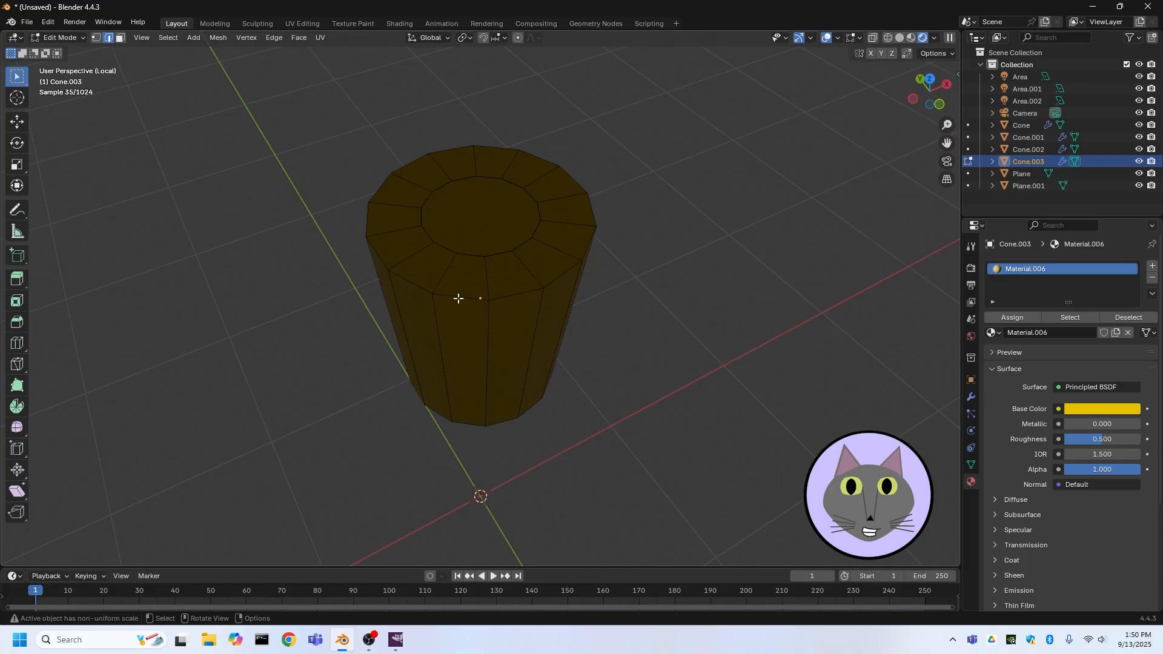
Return to Object Mode and leave local view
click(70, 39)
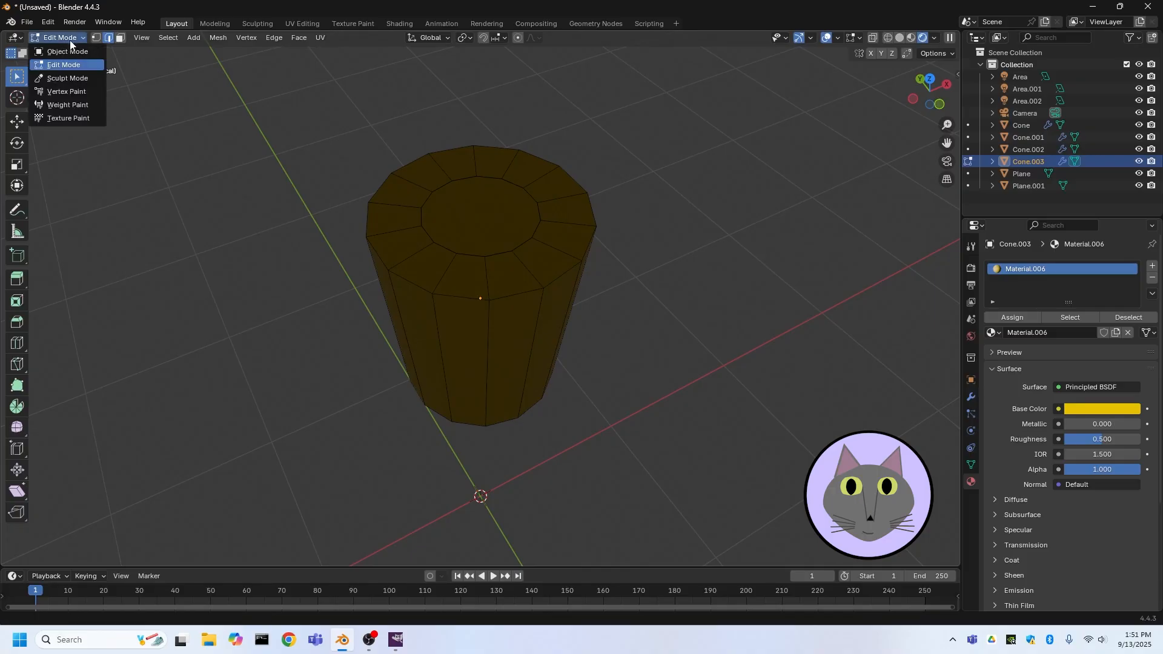
click(64, 52)
scroll(442, 264, down, 3)
middle_drag(442, 264, 457, 242)
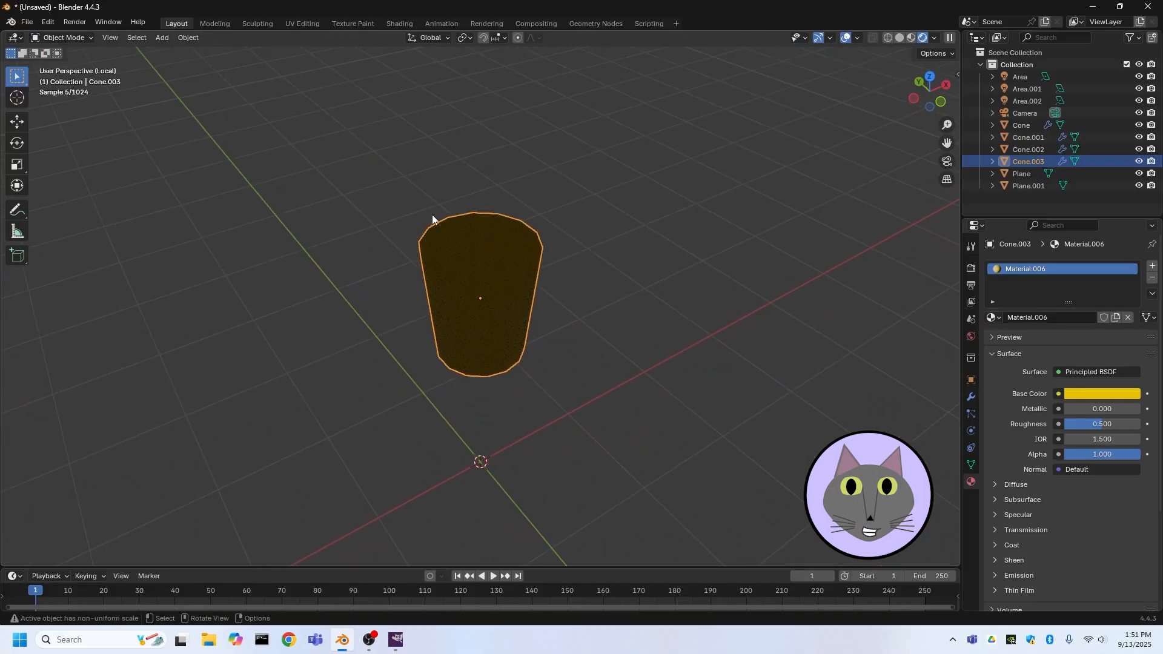
key(KP_Divide)
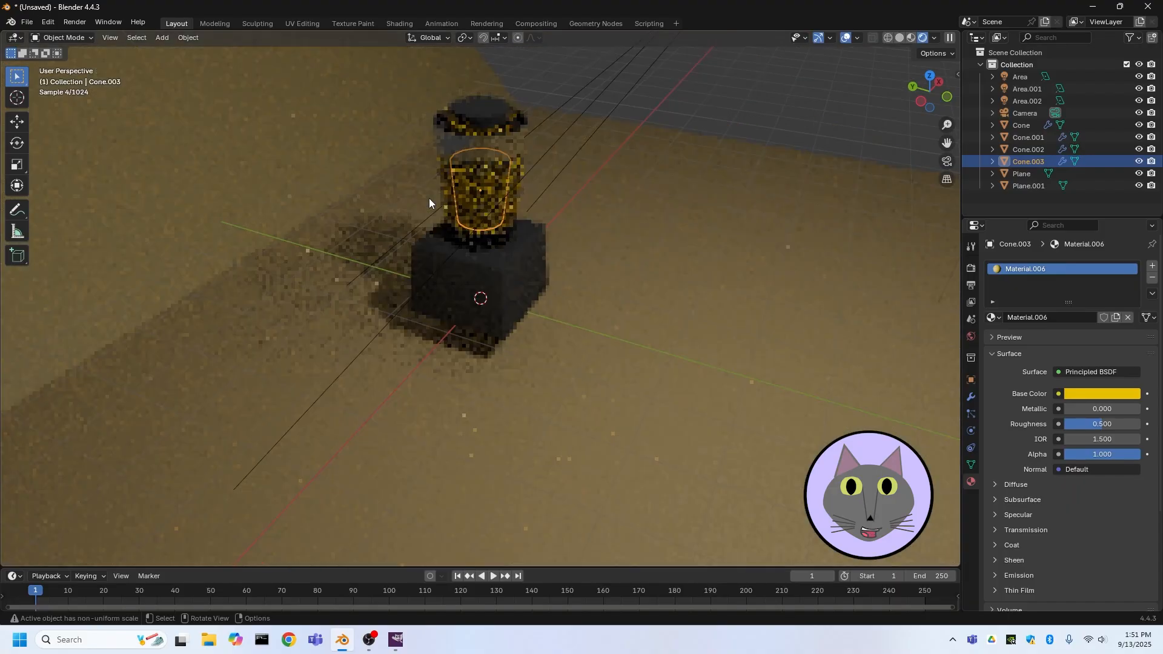
Add an Image Texture node to the liquid's material and connect it to the Base Color input
middle_drag(518, 169, 565, 182)
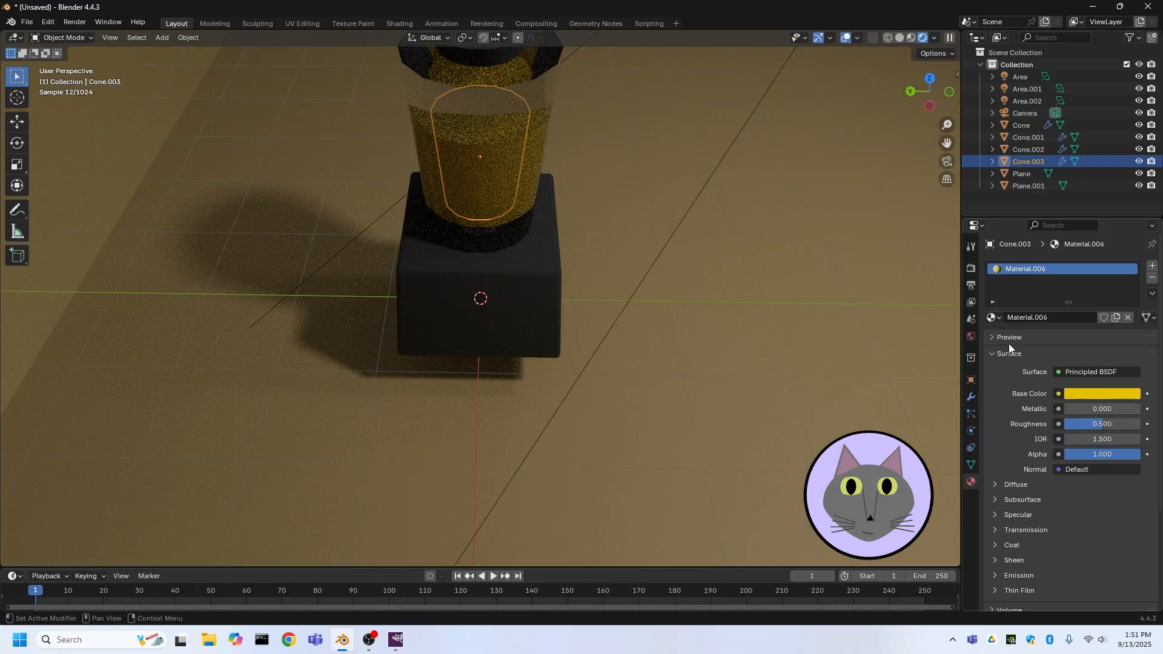
click(394, 22)
scroll(580, 130, up, 3)
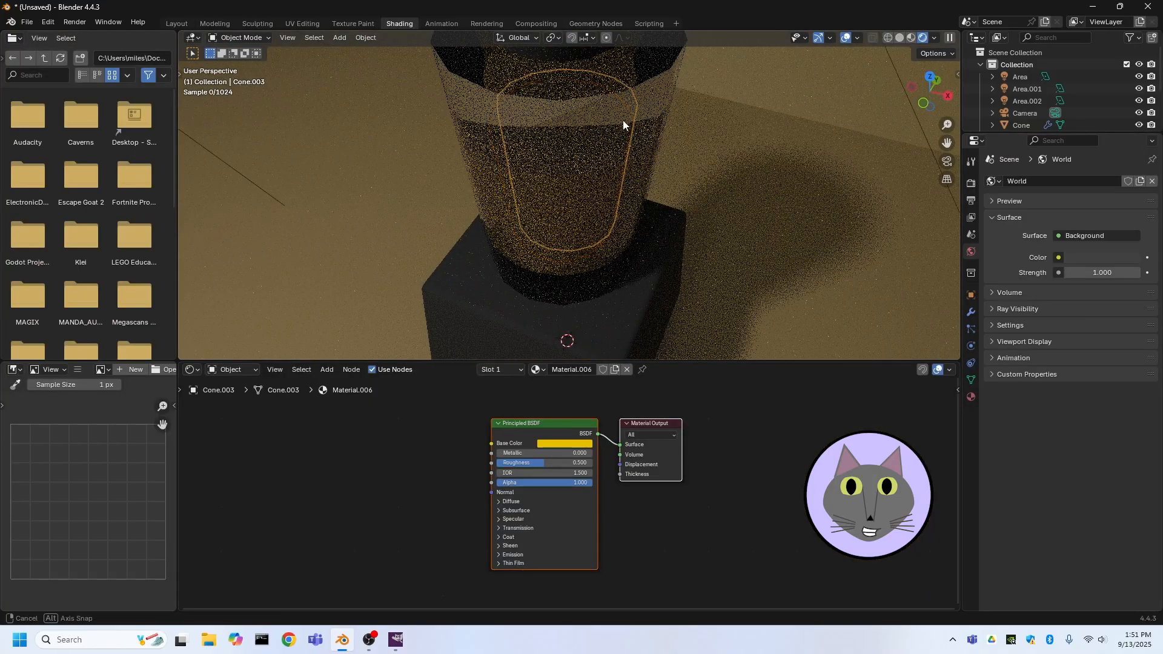
drag(491, 444, 400, 442)
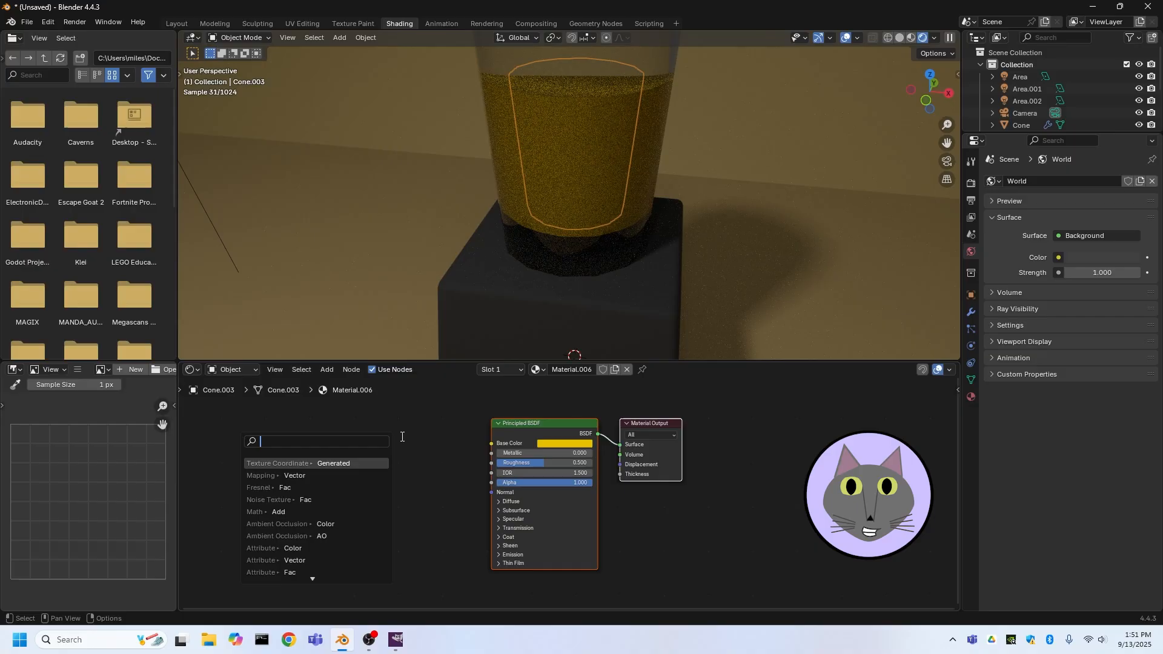
text(image)
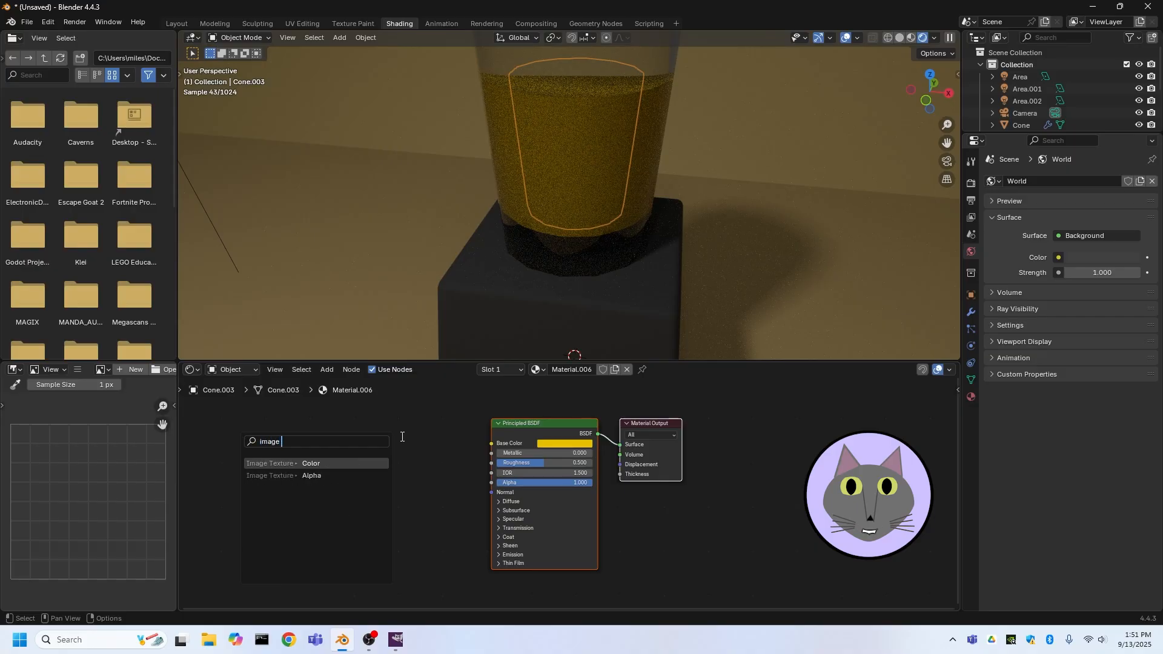
click(267, 467)
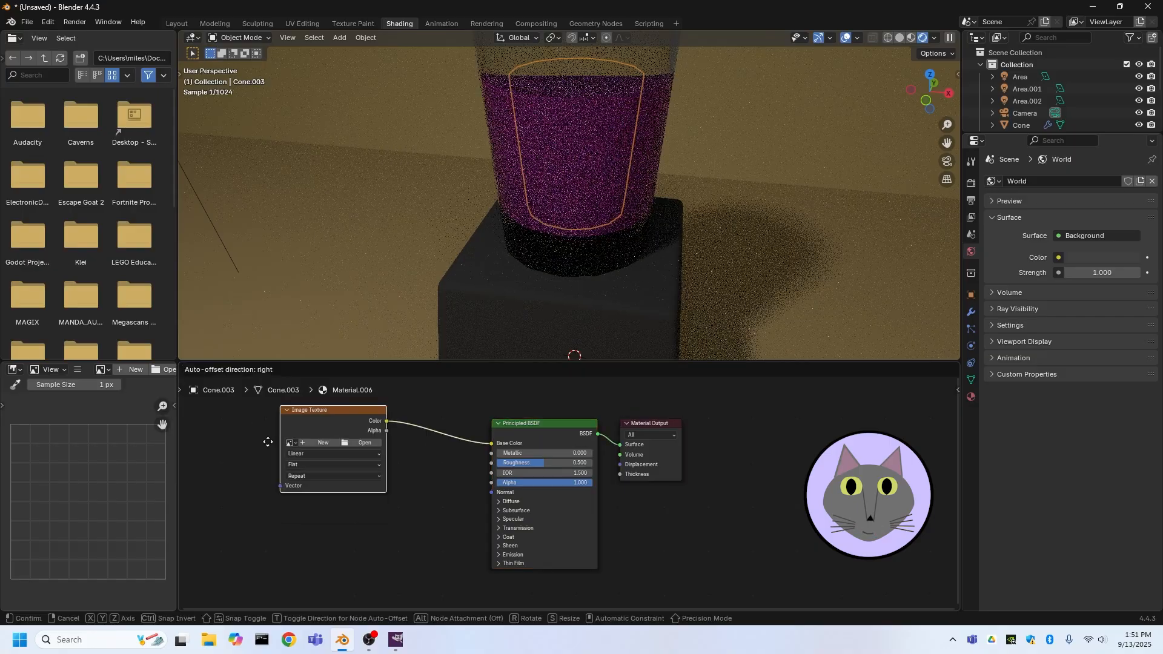
click(283, 463)
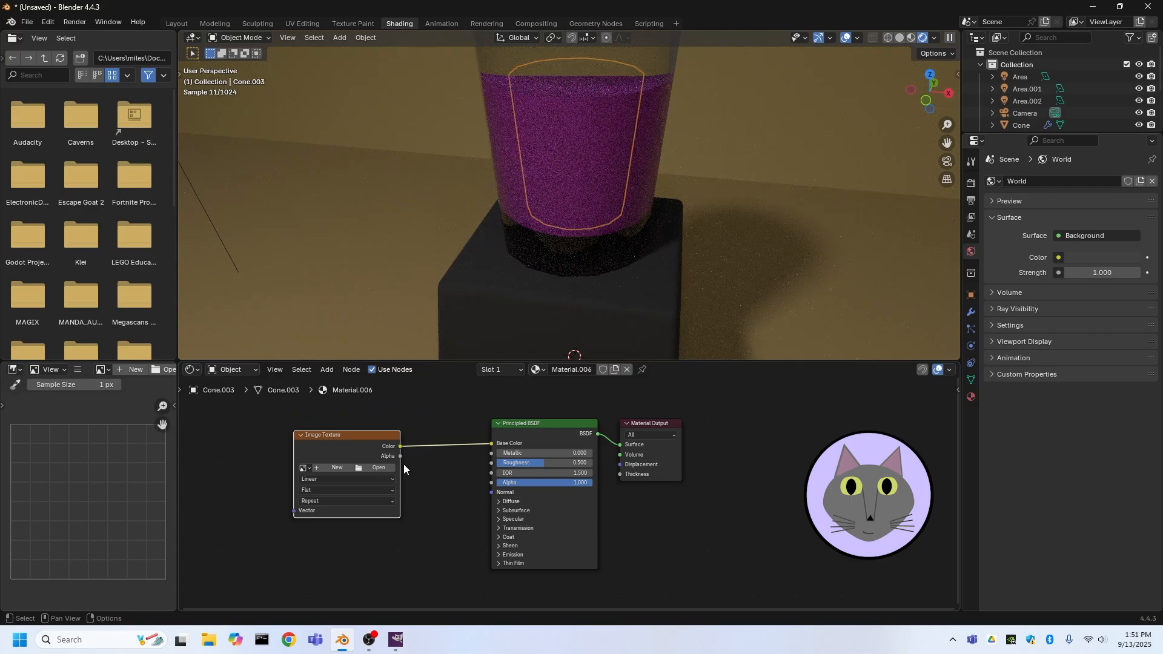
Open the Smoothie.png image from drive D into the image texture node
click(373, 468)
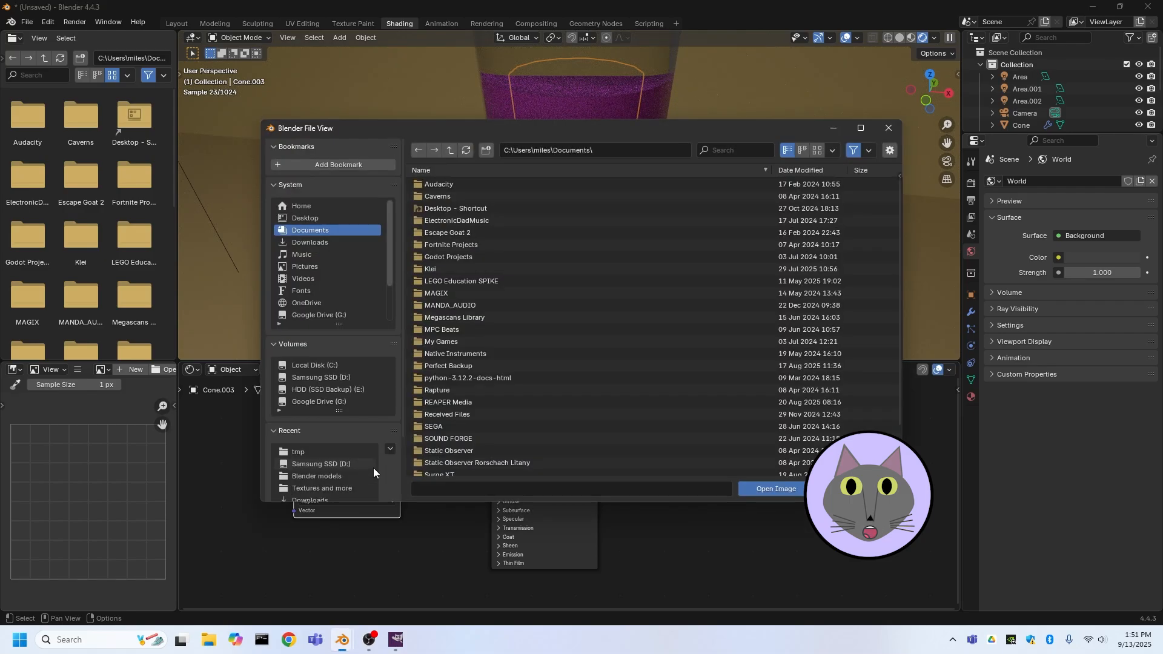
click(334, 381)
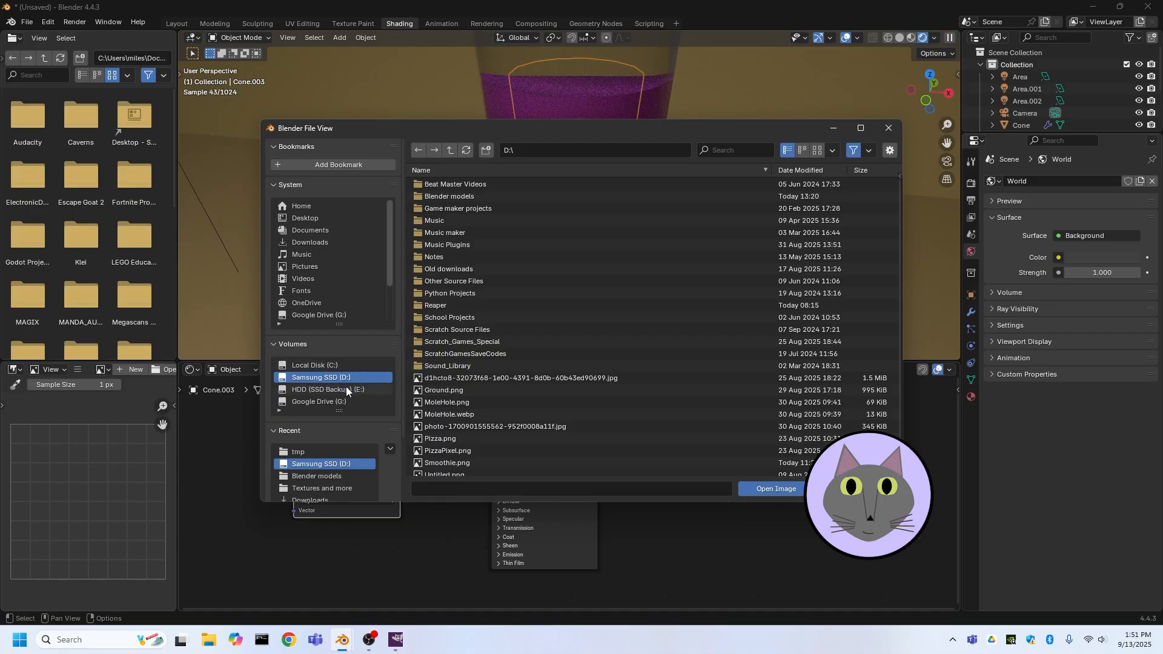
click(440, 196)
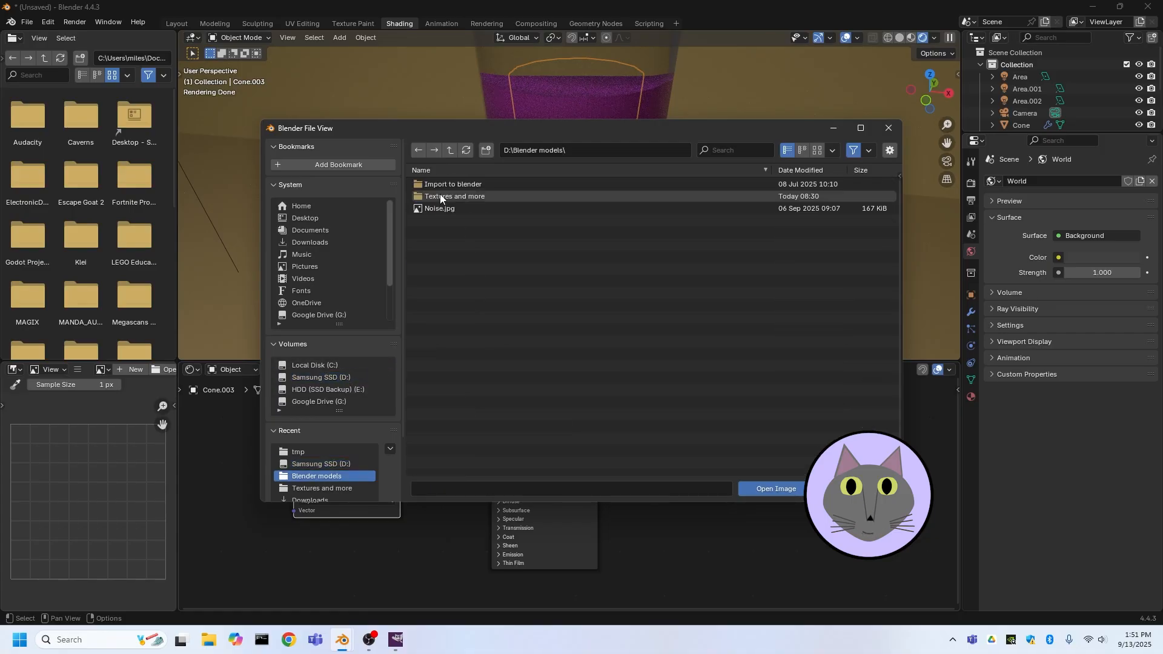
click(322, 465)
scroll(487, 389, down, 3)
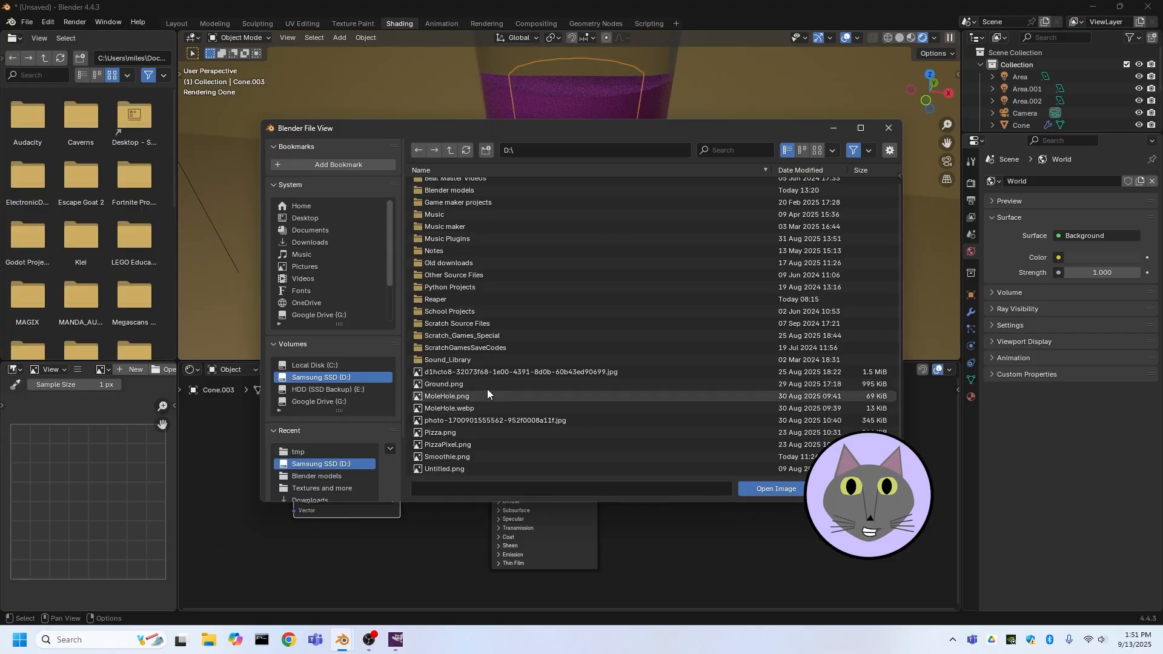
click(460, 459)
click(775, 489)
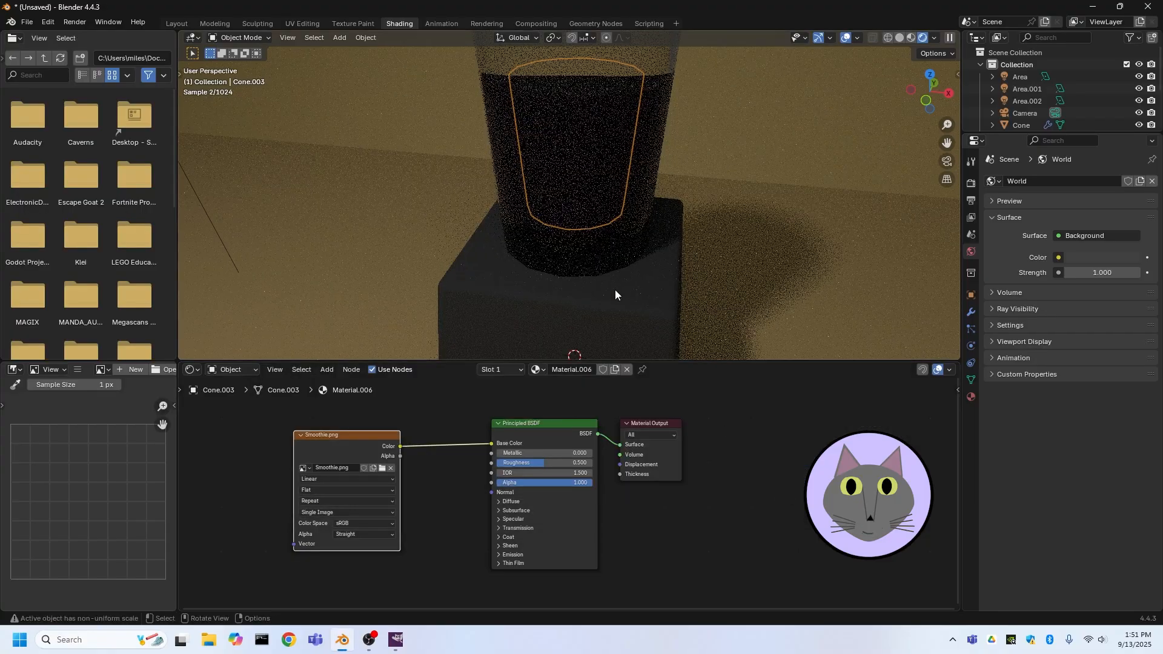
Enable viewport denoising in the Cycles render sampling settings
middle_drag(615, 289, 510, 252)
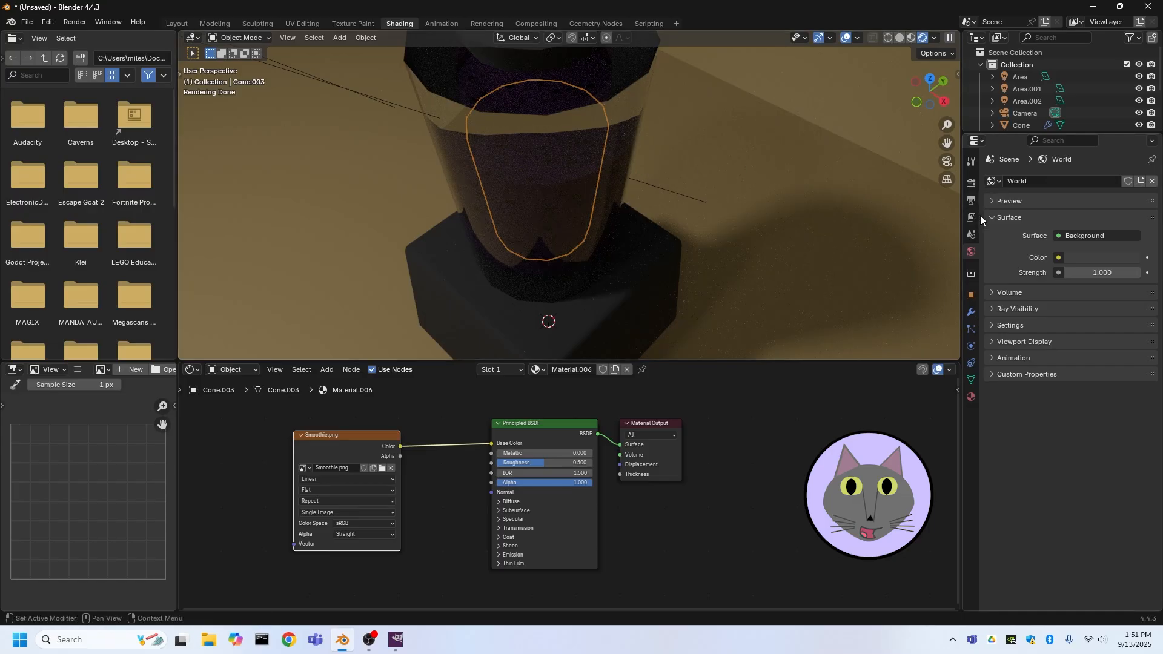
click(968, 188)
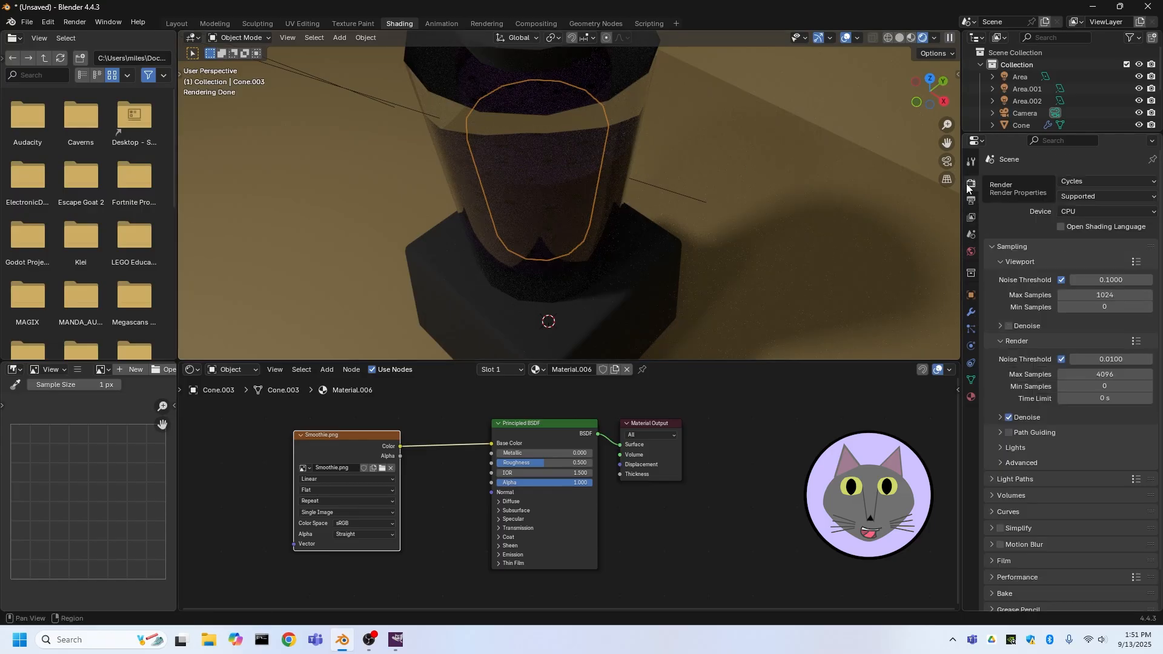
scroll(1030, 290, down, 1)
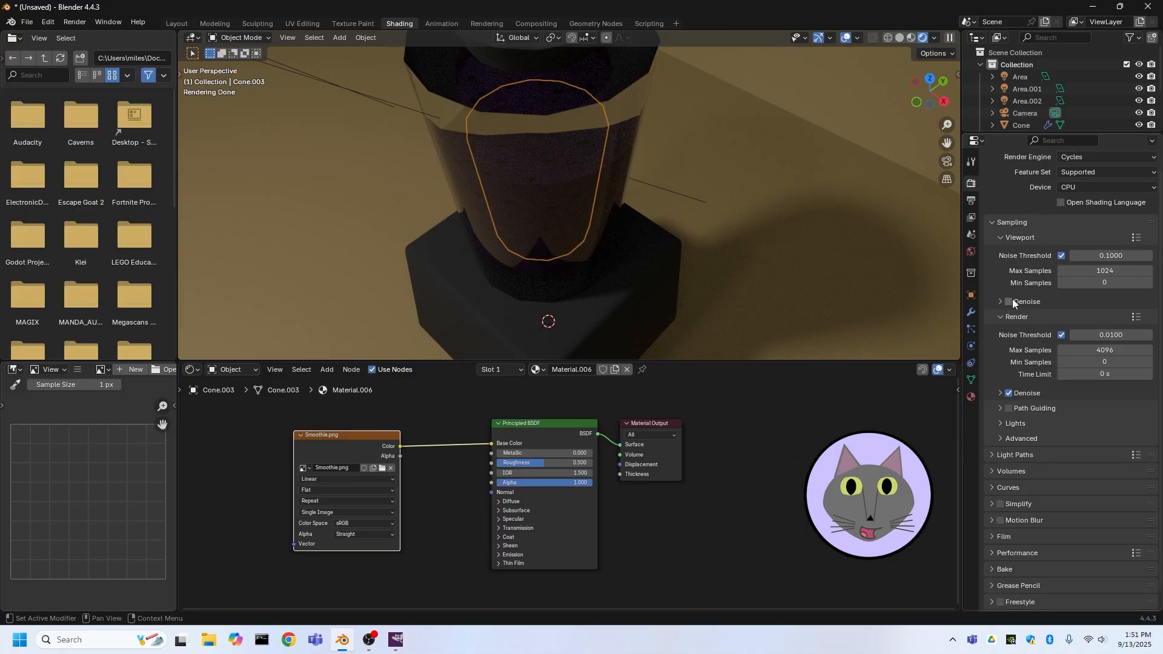
click(1009, 302)
Set the viewport denoise start sample to 6
middle_drag(652, 213, 595, 125)
scroll(536, 198, down, 4)
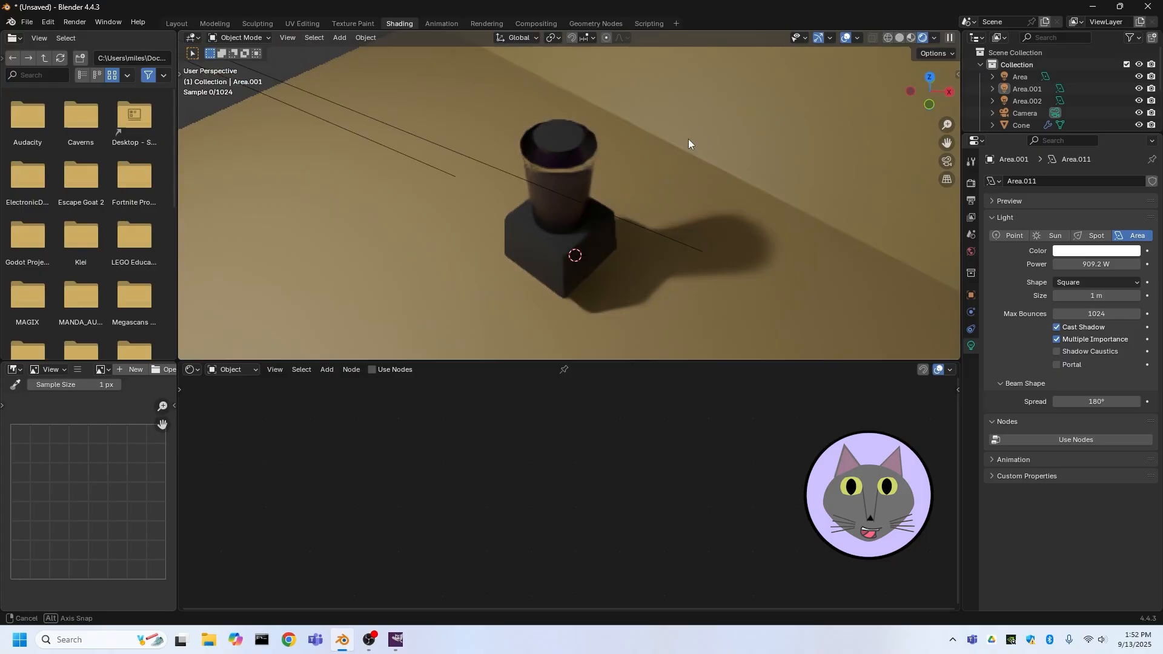
middle_drag(688, 143, 838, 195)
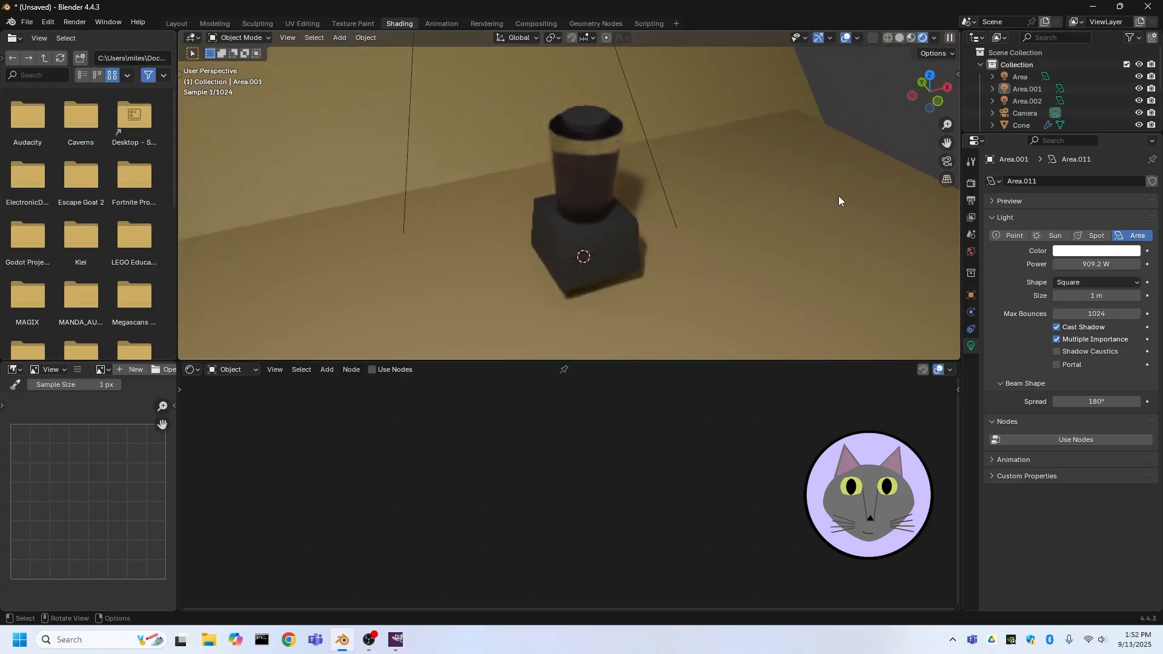
click(972, 200)
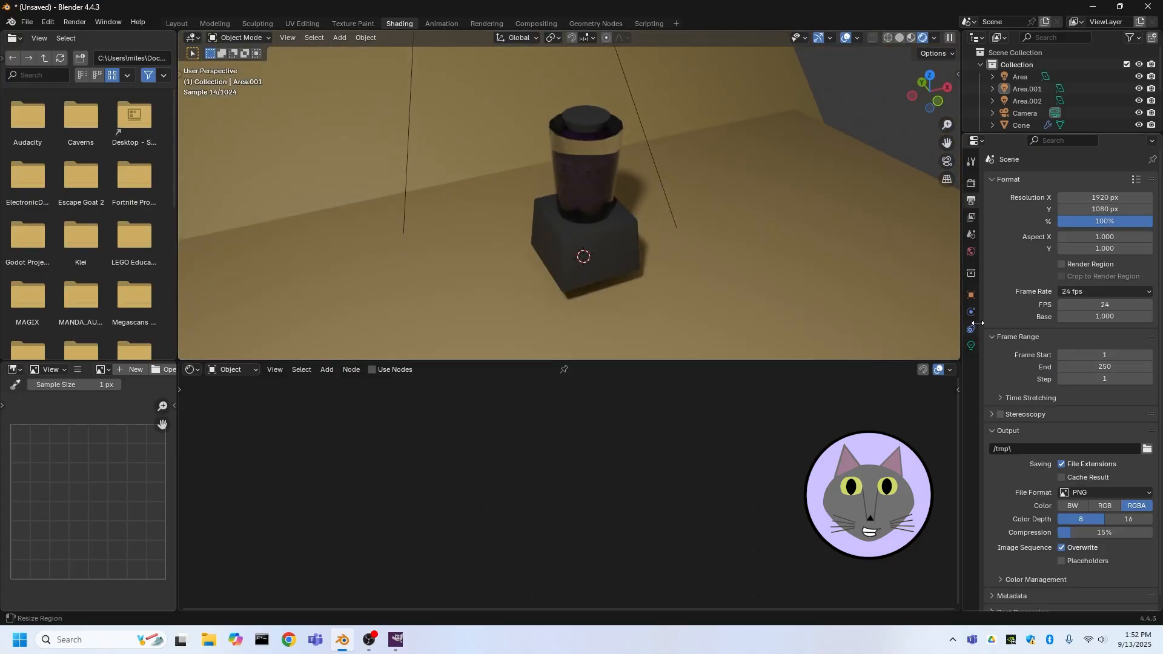
click(971, 183)
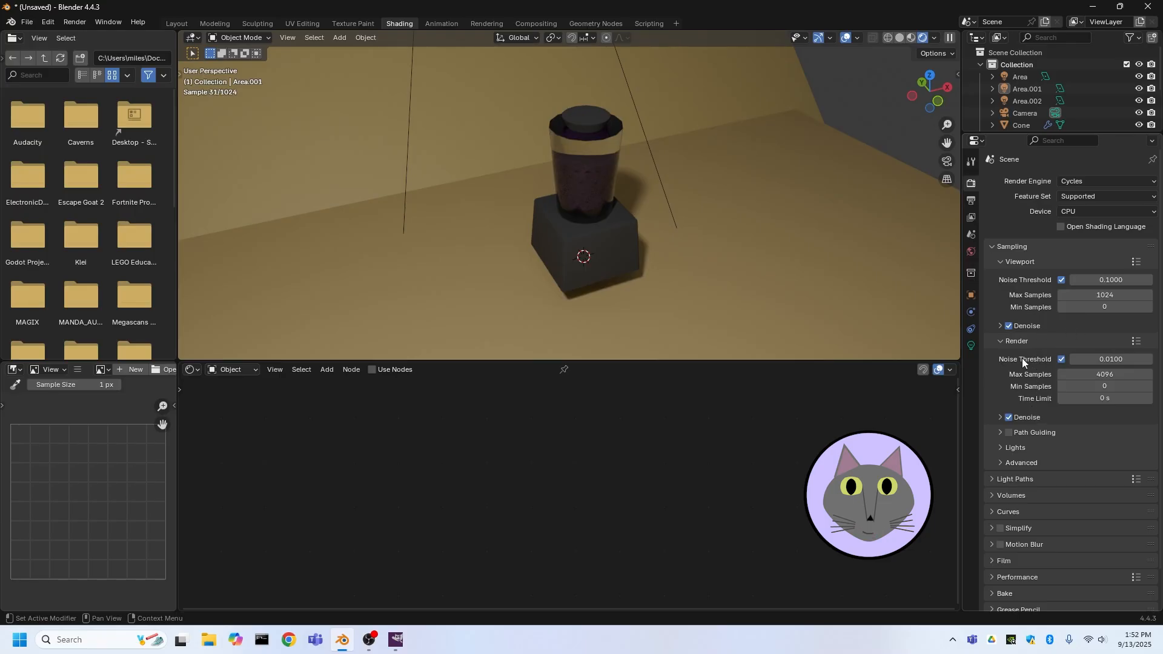
click(999, 328)
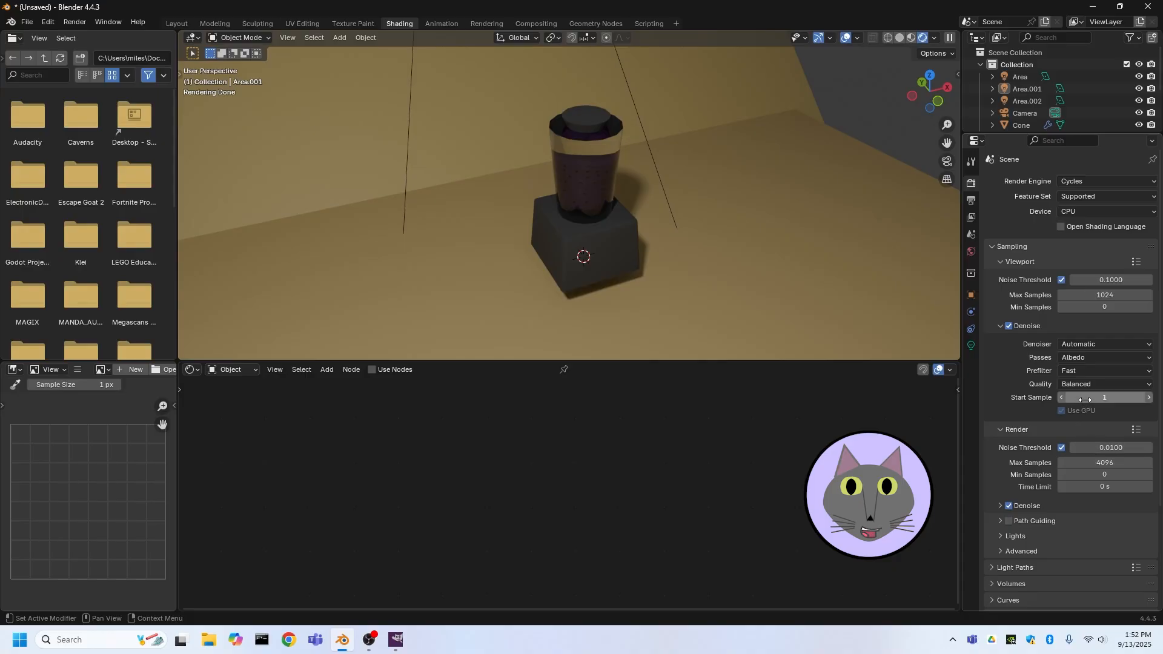
drag(1085, 397, 1073, 397)
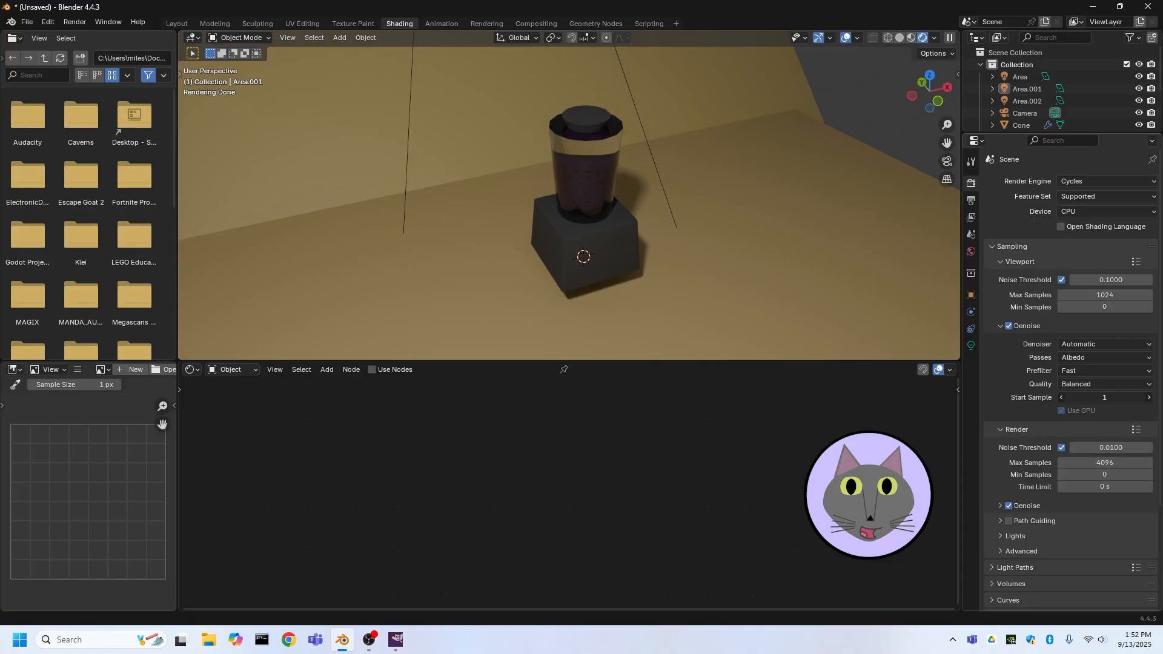
drag(1085, 397, 1121, 397)
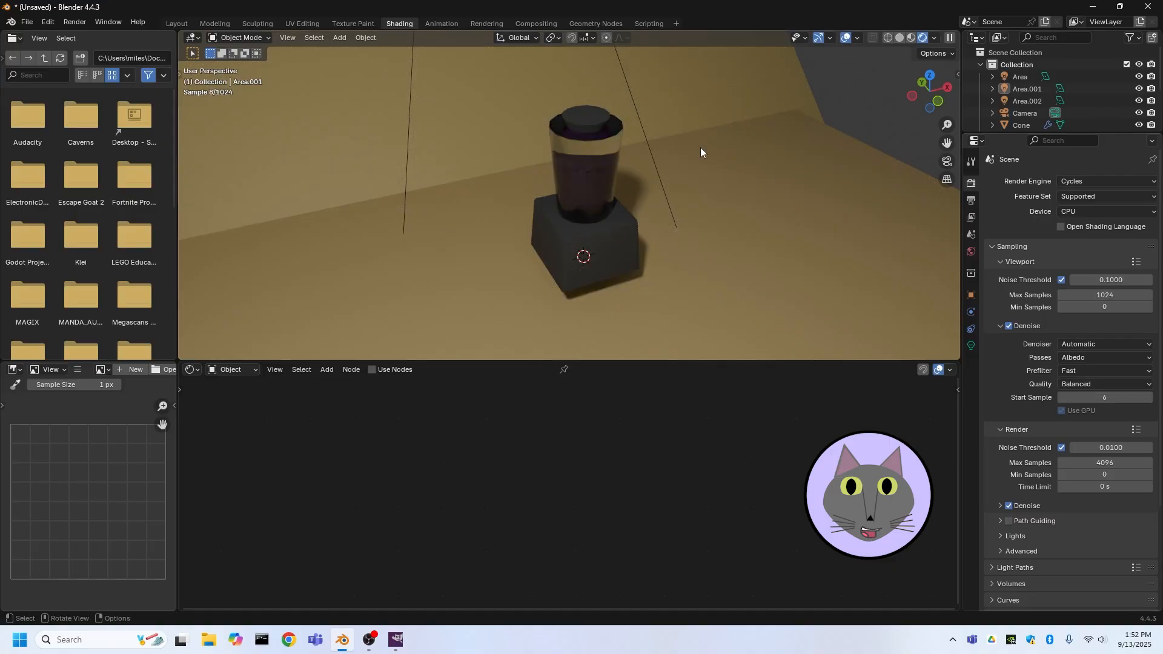
Add a Mapping node connected to the smoothie image texture's Vector input on the liquid material
scroll(685, 137, up, 5)
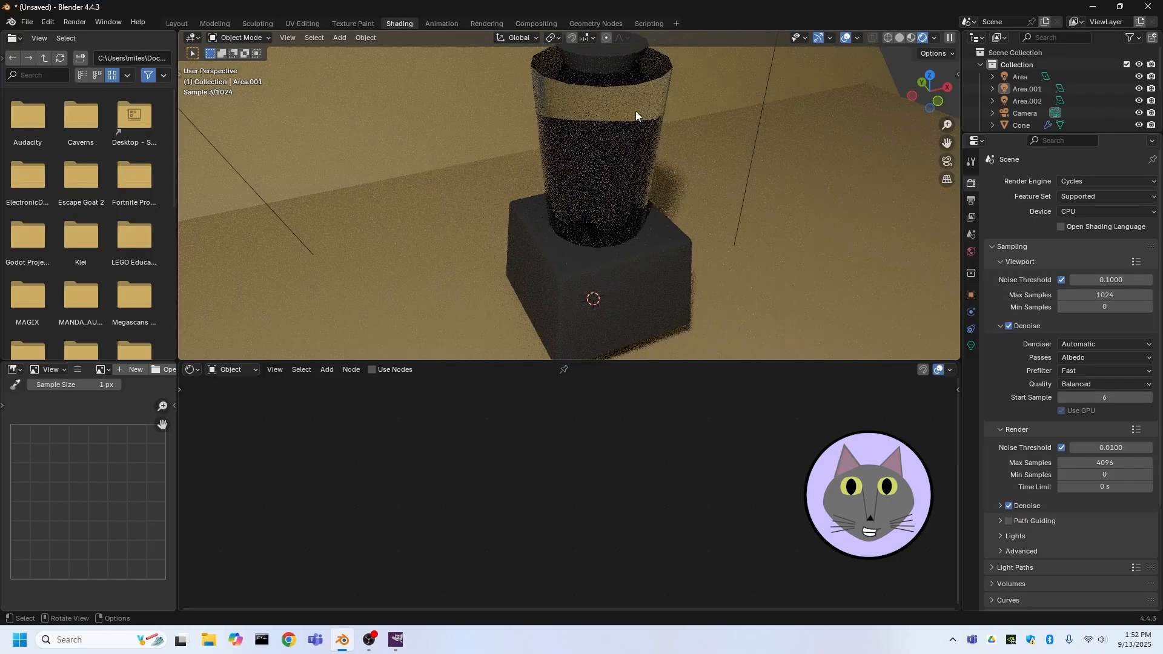
scroll(664, 128, up, 3)
middle_drag(663, 128, 619, 126)
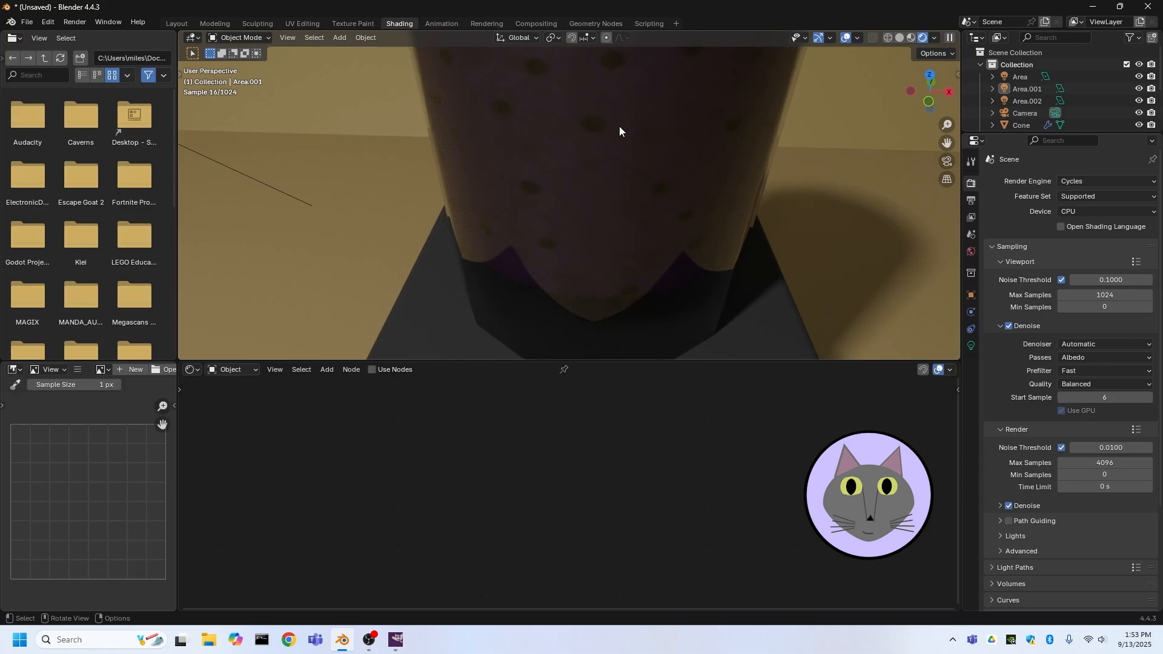
click(540, 145)
scroll(577, 181, down, 5)
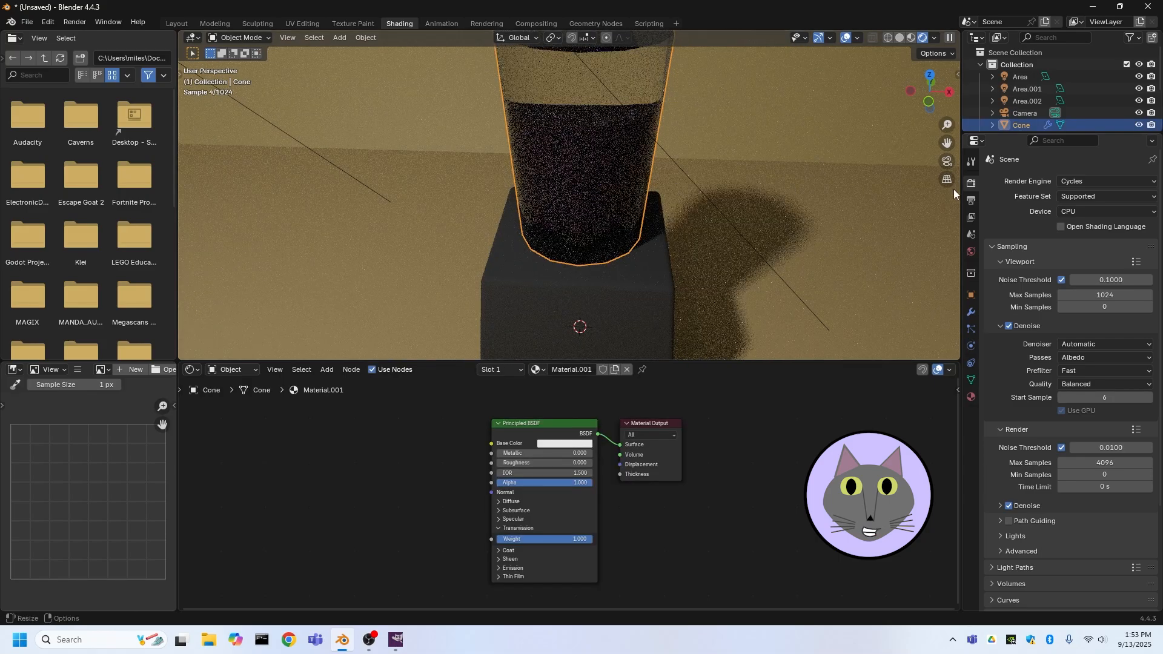
scroll(1026, 104, down, 3)
click(1027, 97)
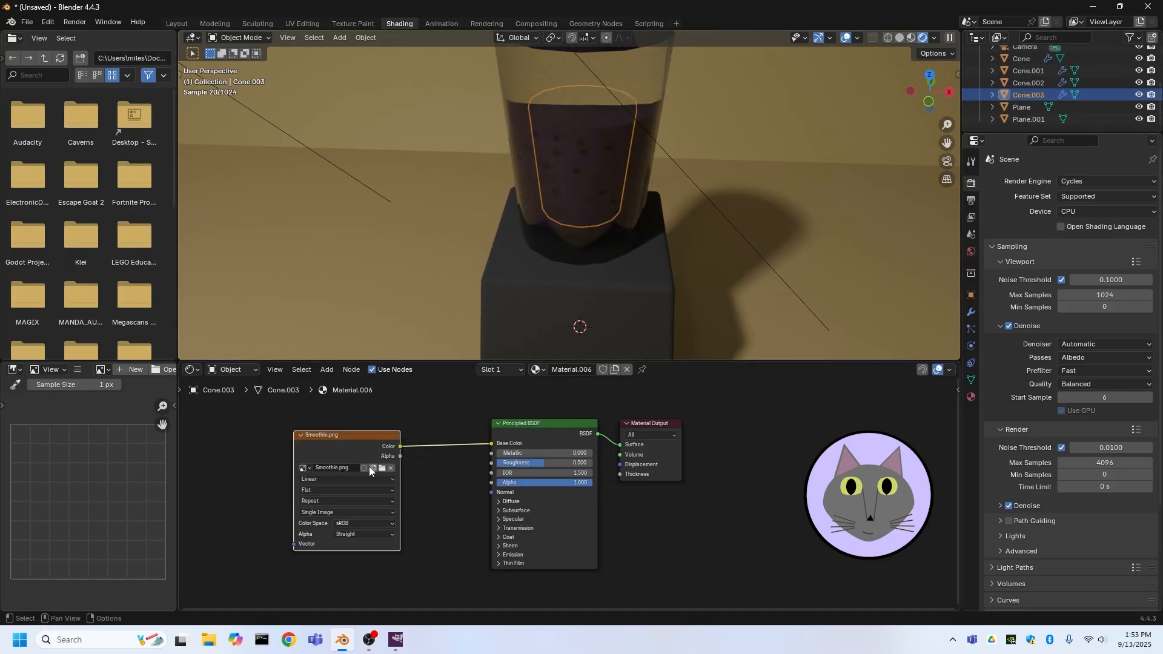
drag(294, 543, 273, 538)
text(mappp)
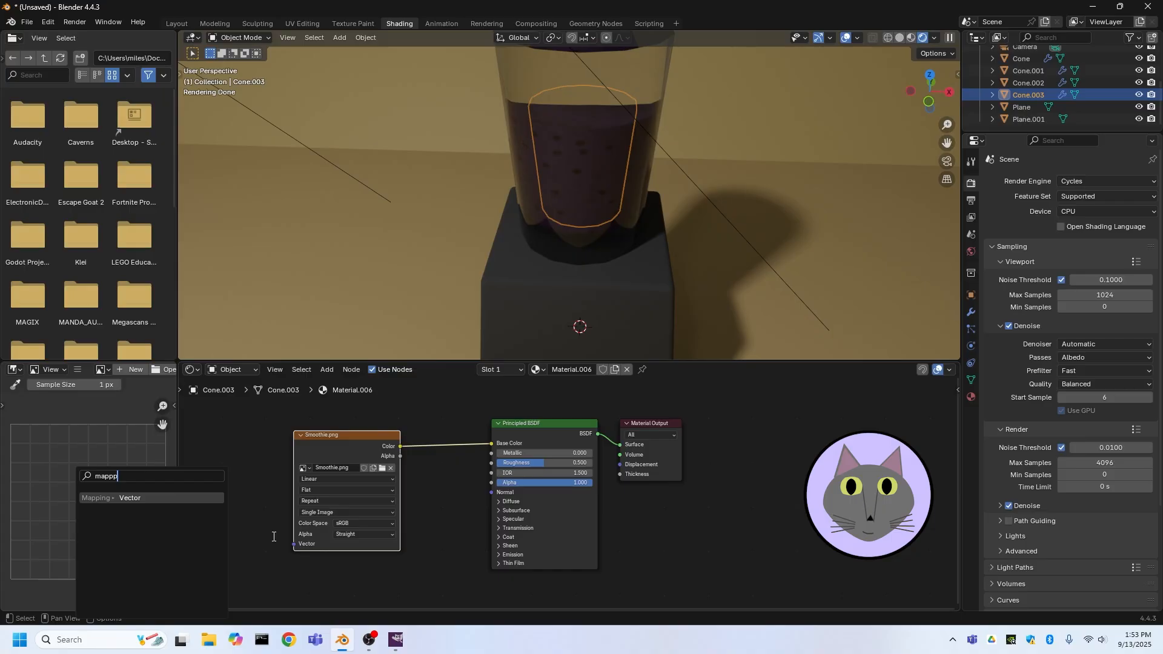
key(BackSpace)
text(ing)
key(Return)
click(300, 443)
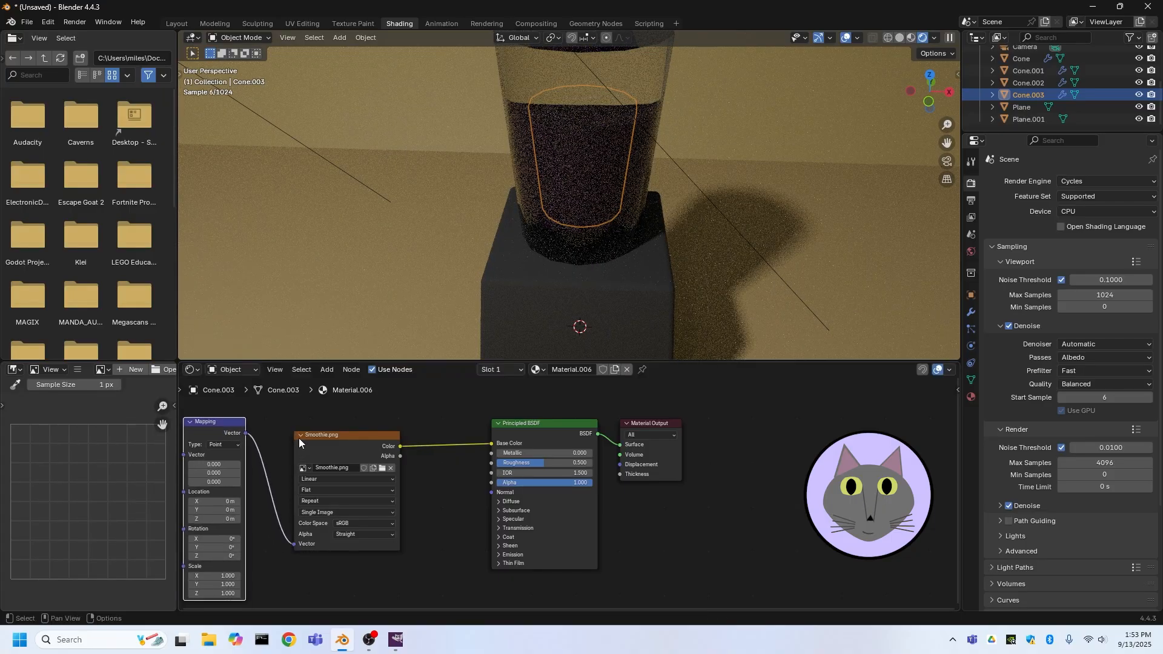
Connect a Texture Coordinate node's UV output to the Mapping node's Vector input
middle_drag(686, 545, 954, 528)
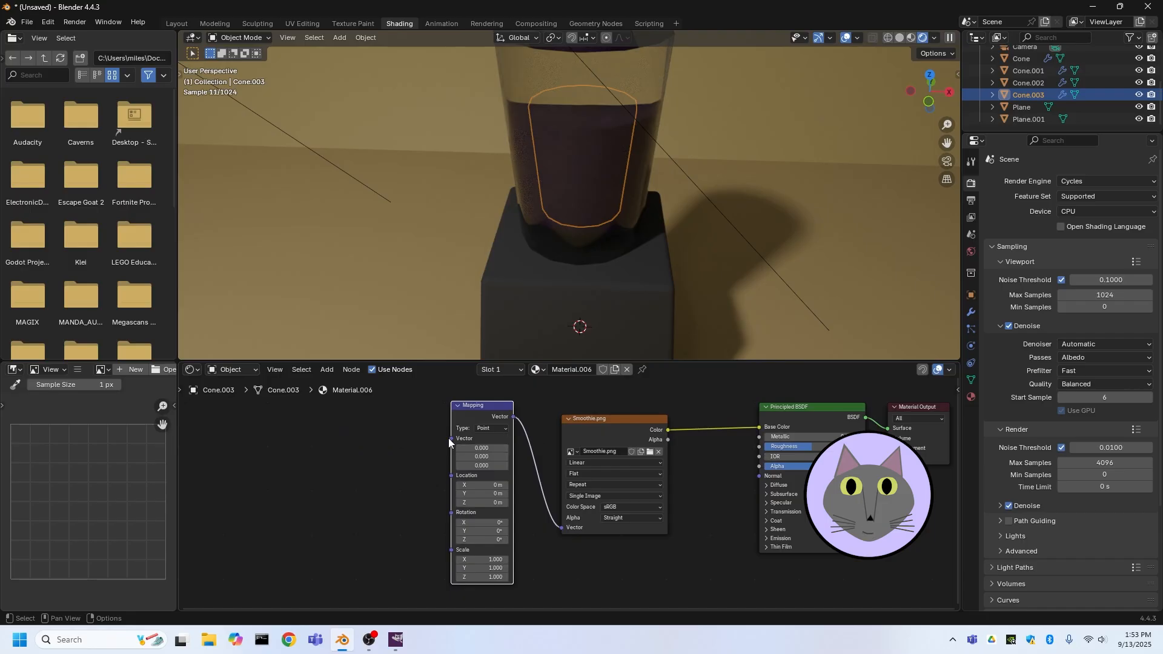
drag(451, 439, 285, 437)
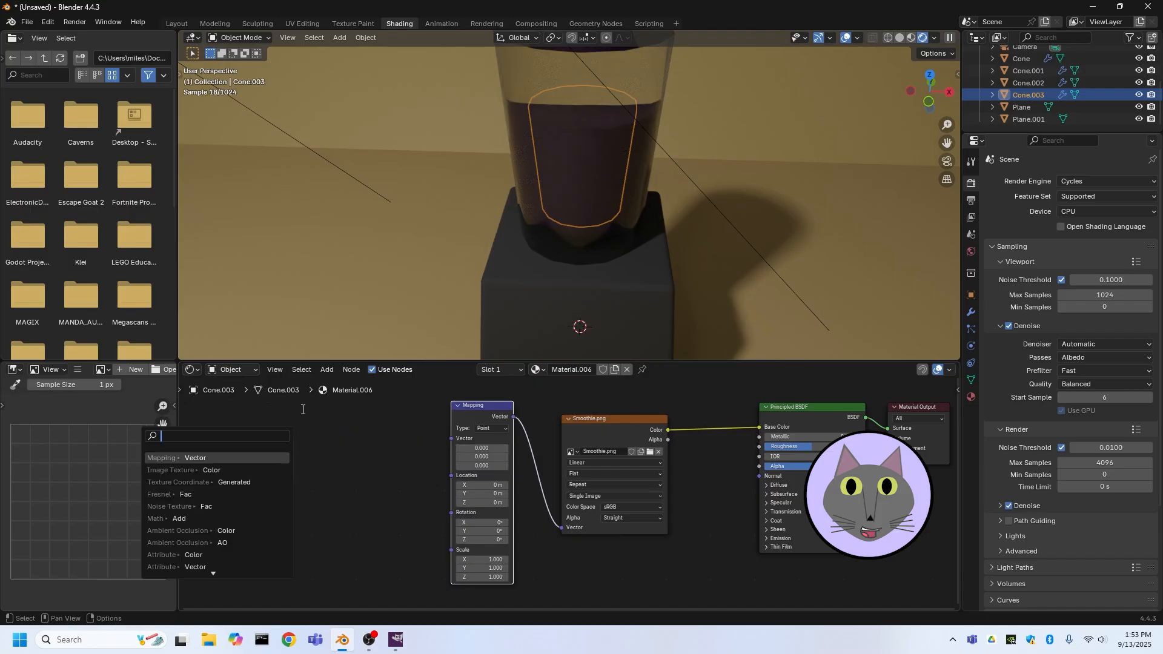
text(te)
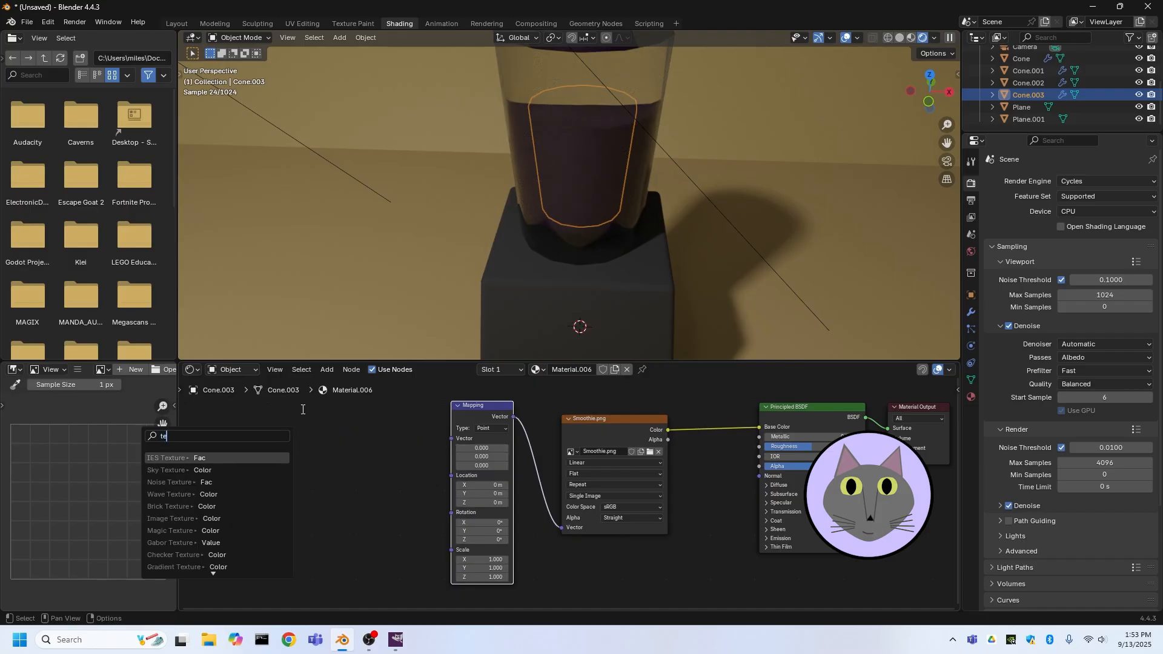
text(xture coordi)
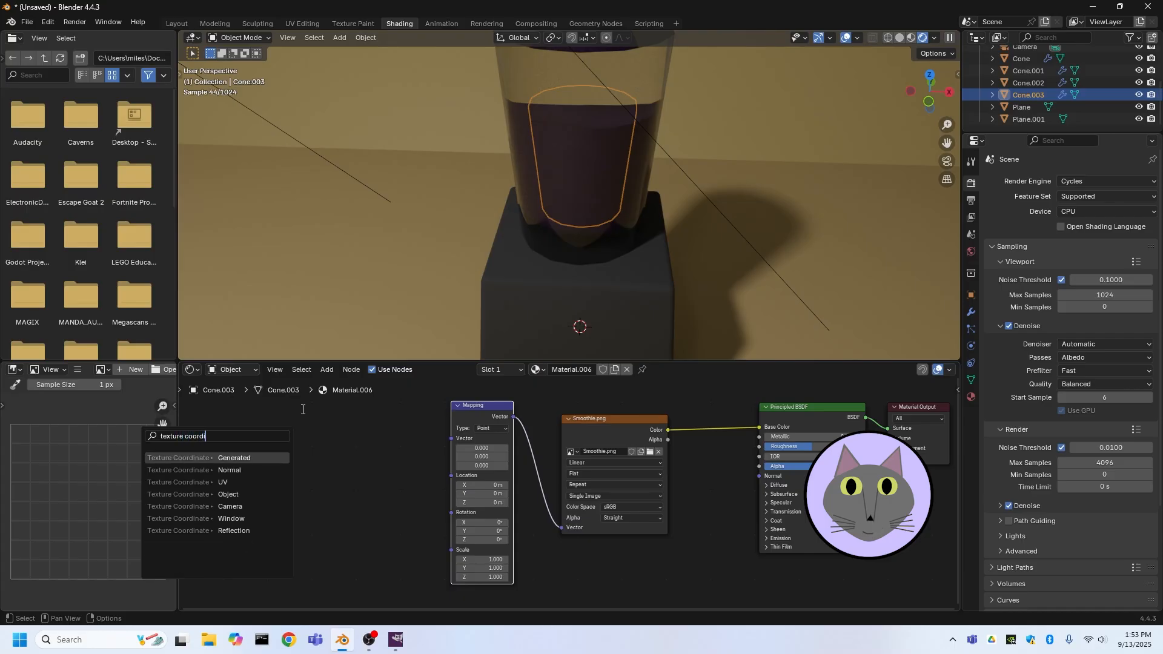
text(na)
click(220, 483)
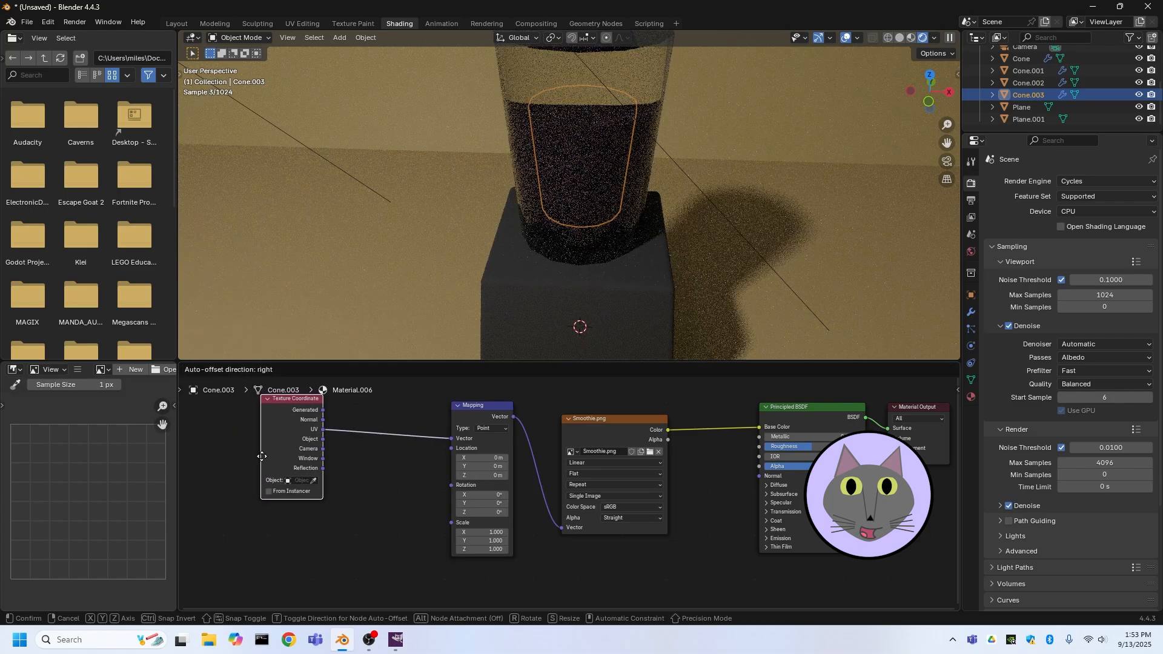
click(328, 437)
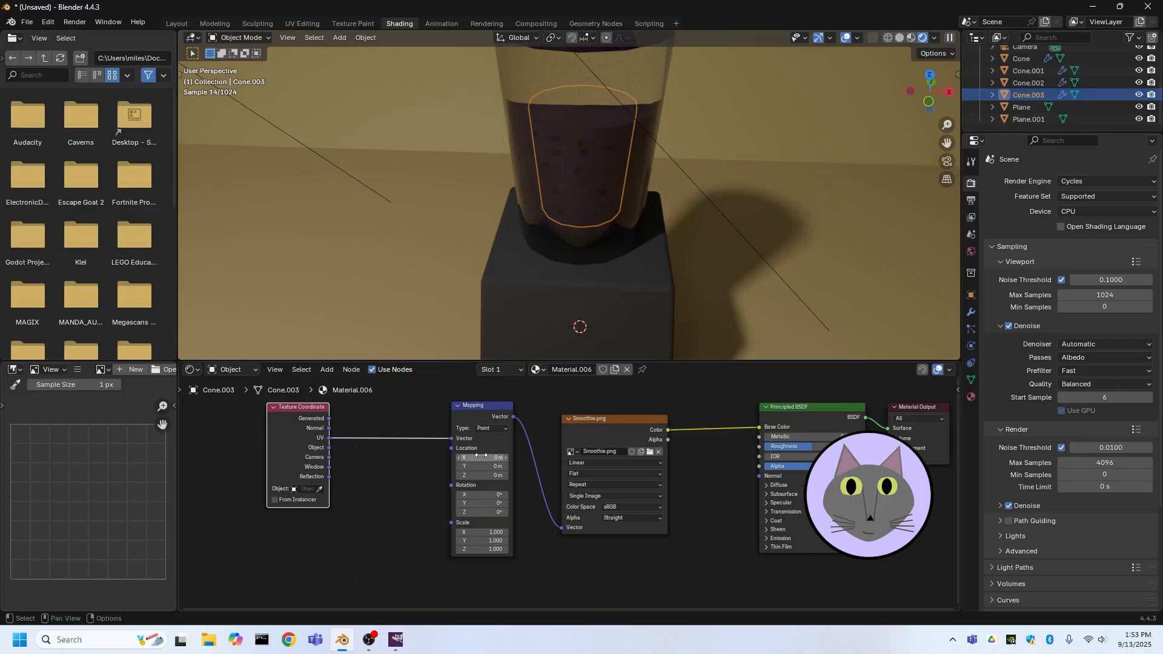
scroll(565, 219, up, 5)
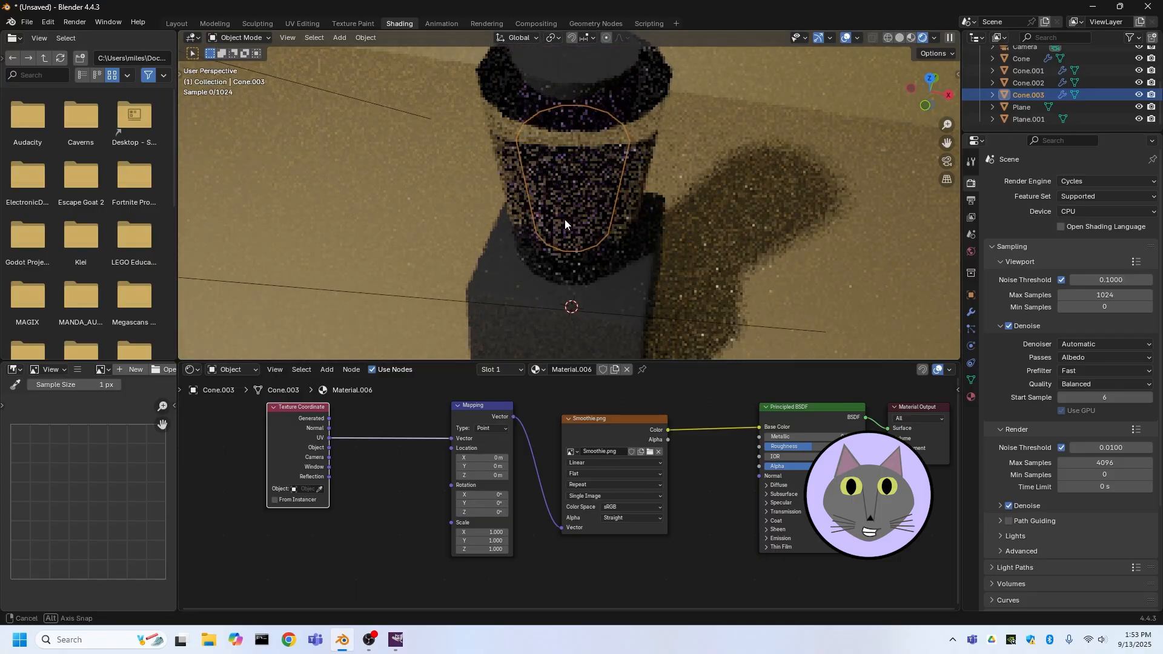
scroll(564, 216, down, 4)
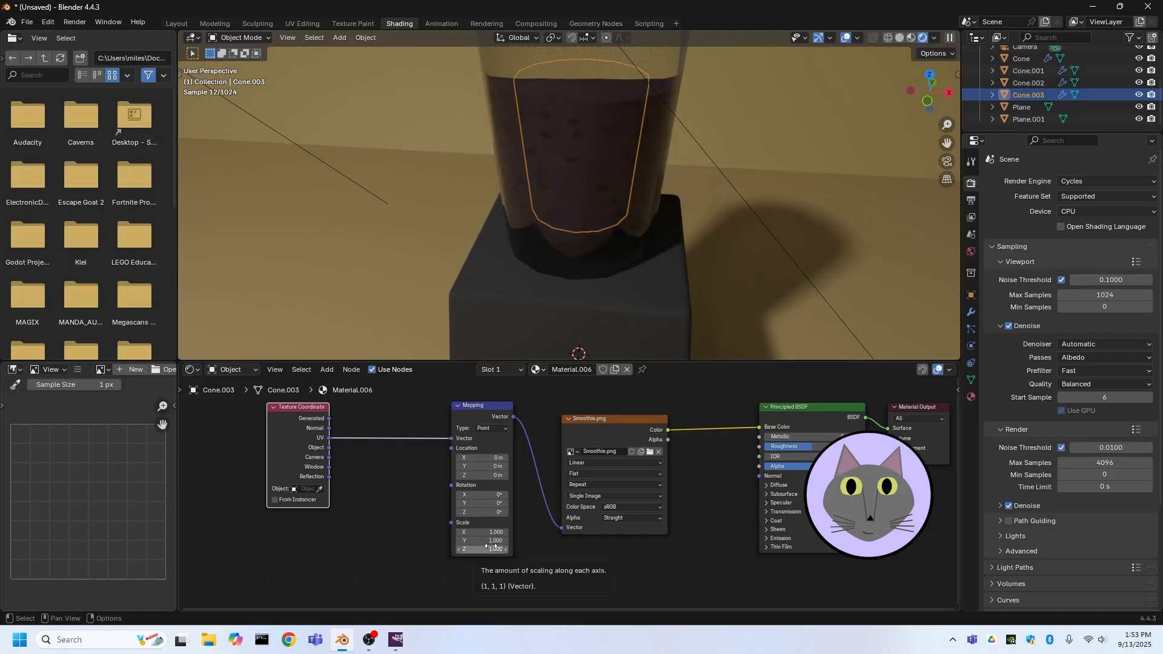
Set the Mapping node's scale to X 2.1, Y 7.6 and Z 23.4 while previewing the isolated liquid in material shading
drag(491, 541, 535, 541)
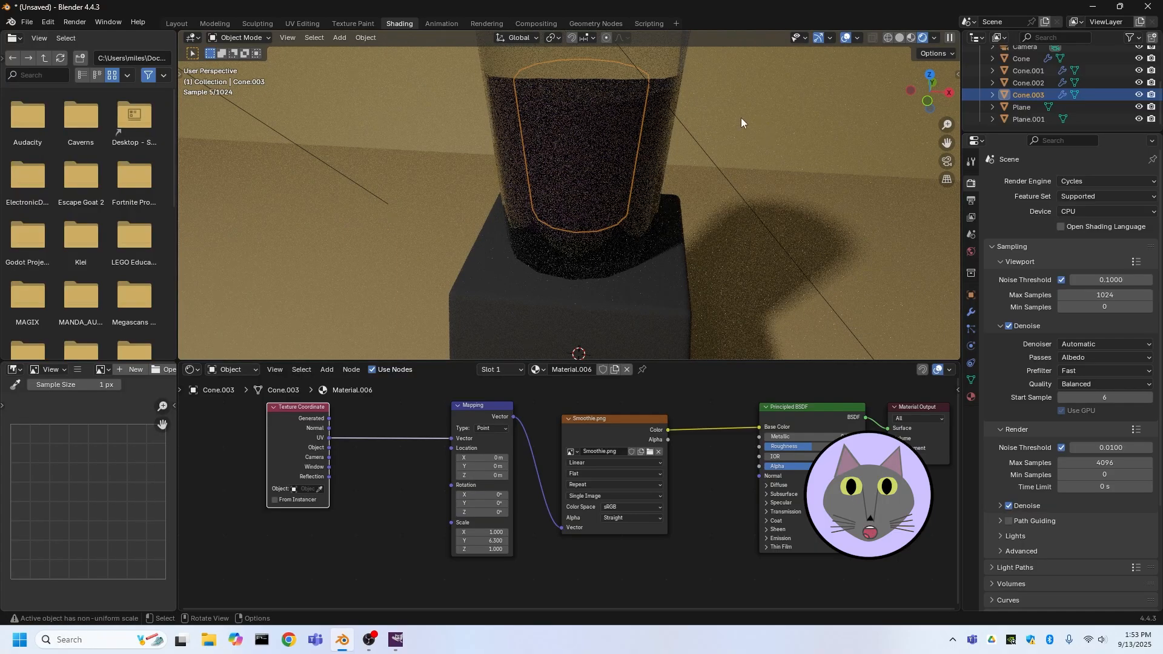
key(KP_Divide)
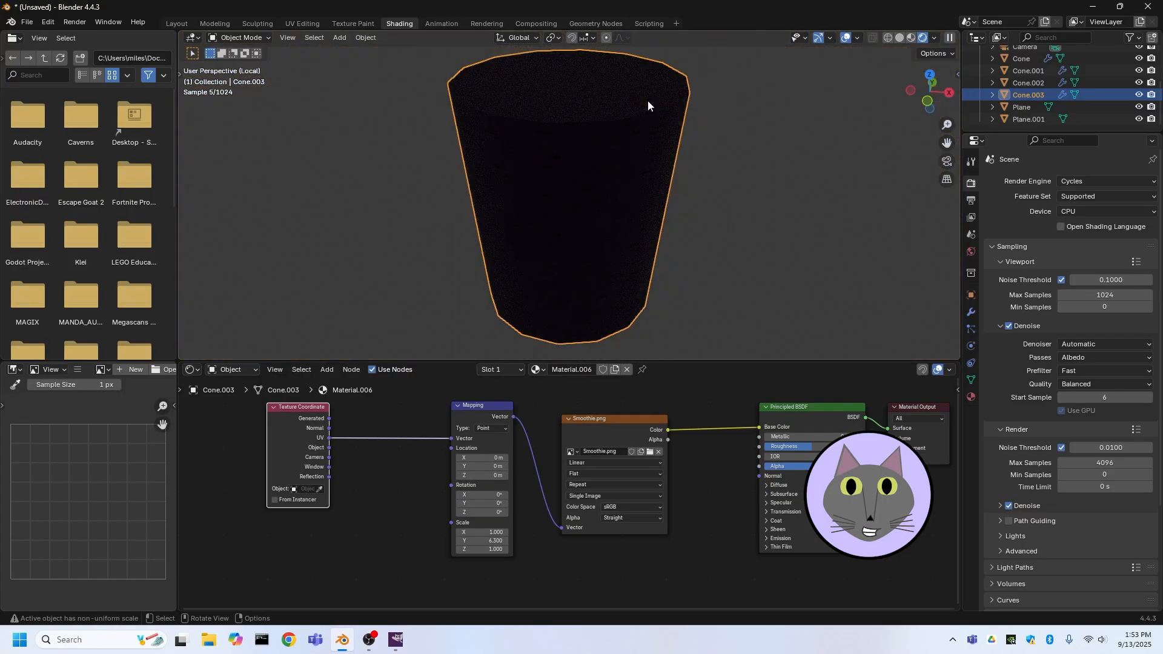
click(912, 37)
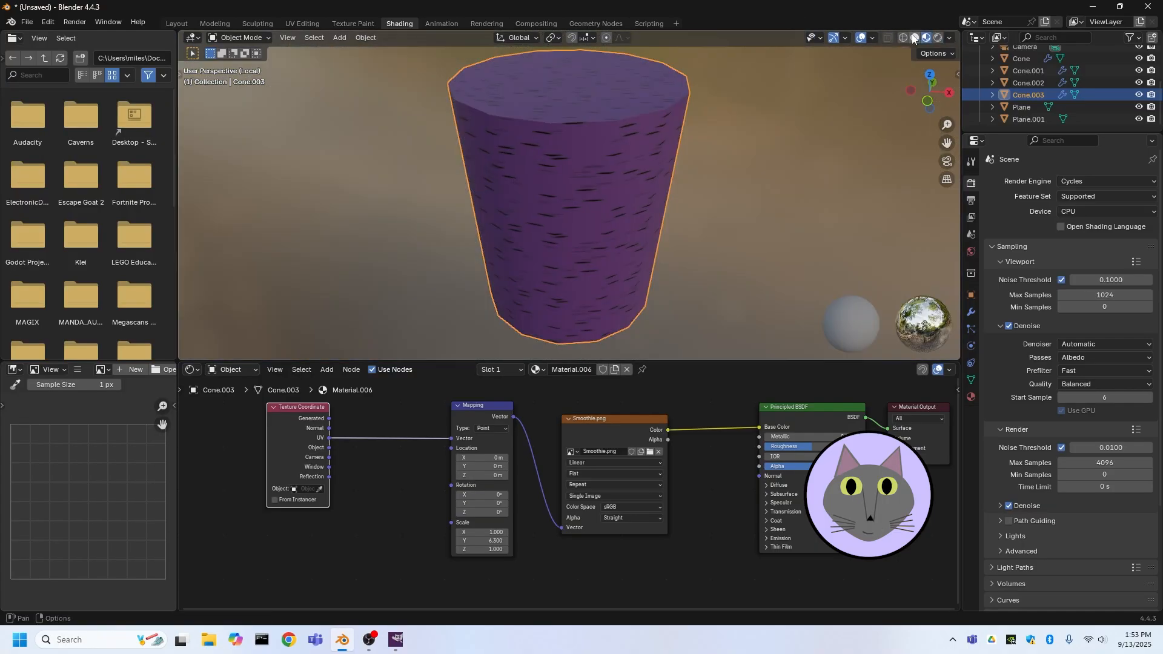
mouse_move(712, 187)
middle_down()
mouse_move(732, 155)
mouse_move(715, 112)
mouse_move(644, 135)
mouse_move(806, 67)
middle_up()
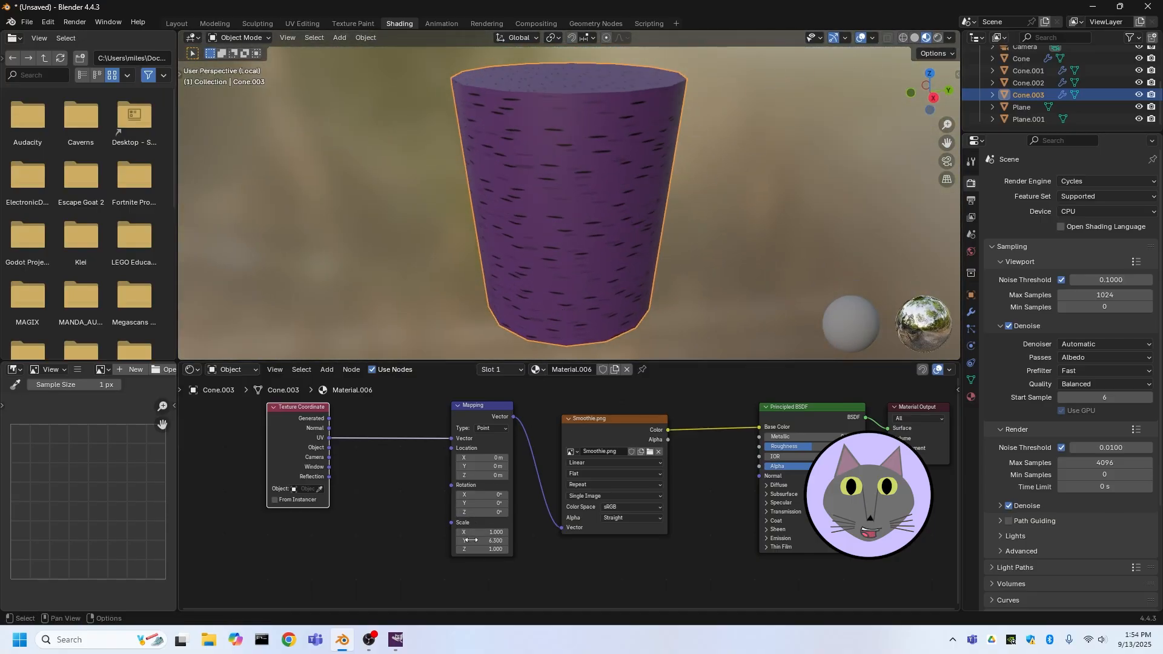
drag(478, 532, 503, 532)
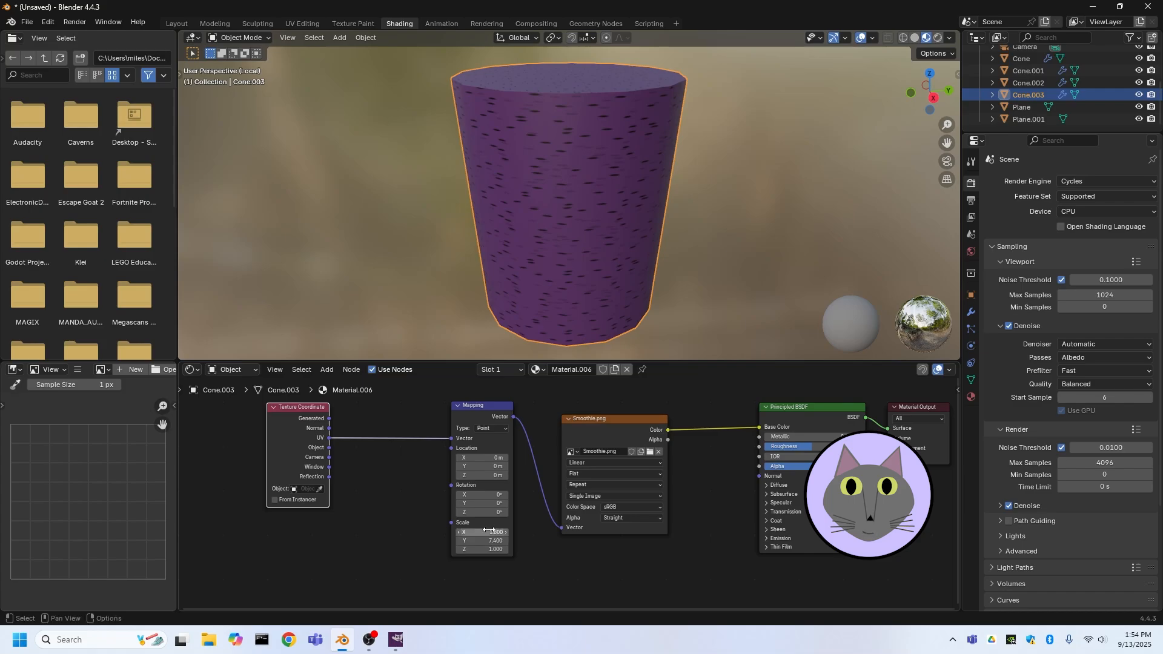
drag(482, 550, 513, 550)
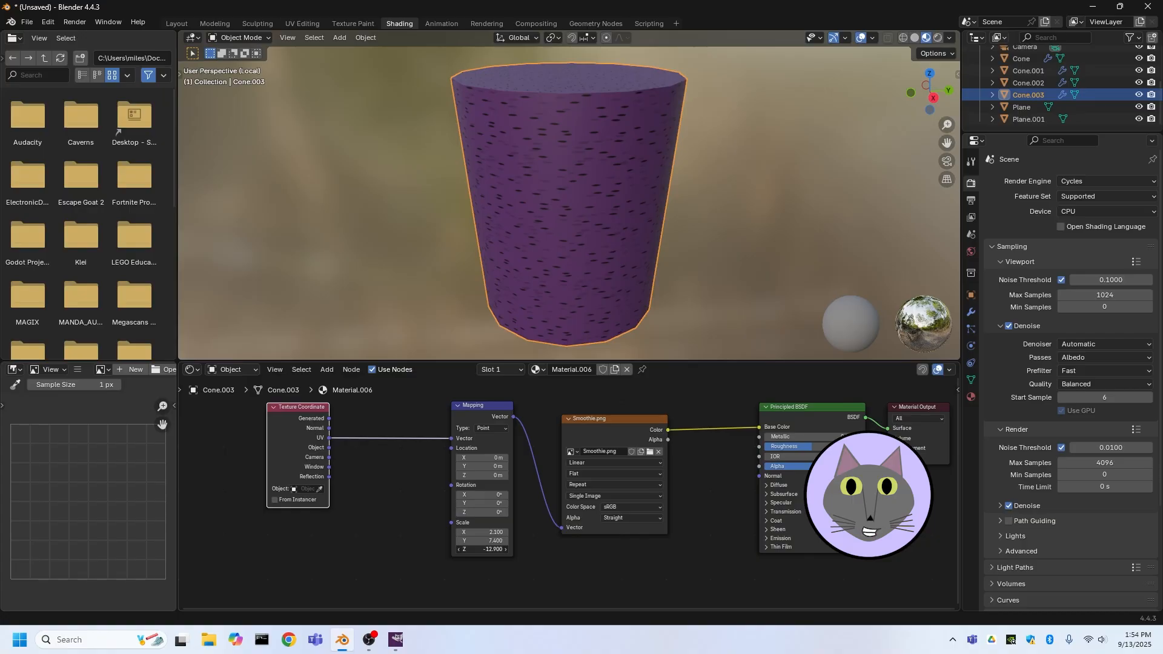
drag(513, 550, 518, 550)
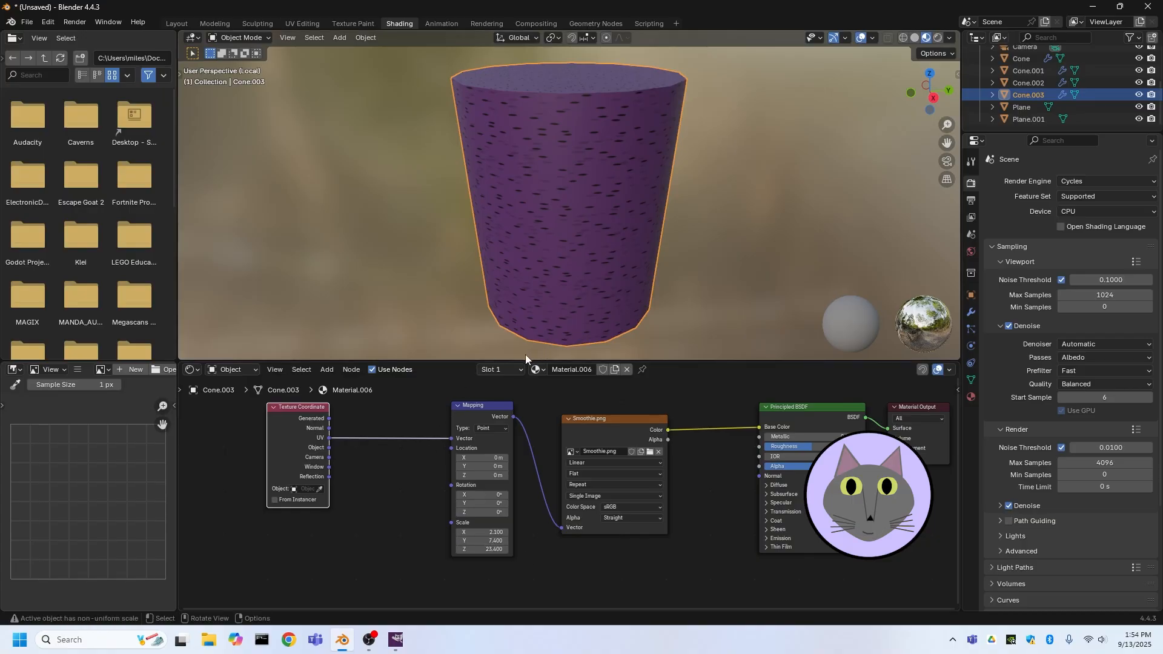
Offset the Mapping node's location to X 3.6 m and Y 1.6 m to shift the smoothie texture
scroll(499, 241, down, 3)
middle_drag(499, 242, 531, 275)
scroll(533, 205, up, 5)
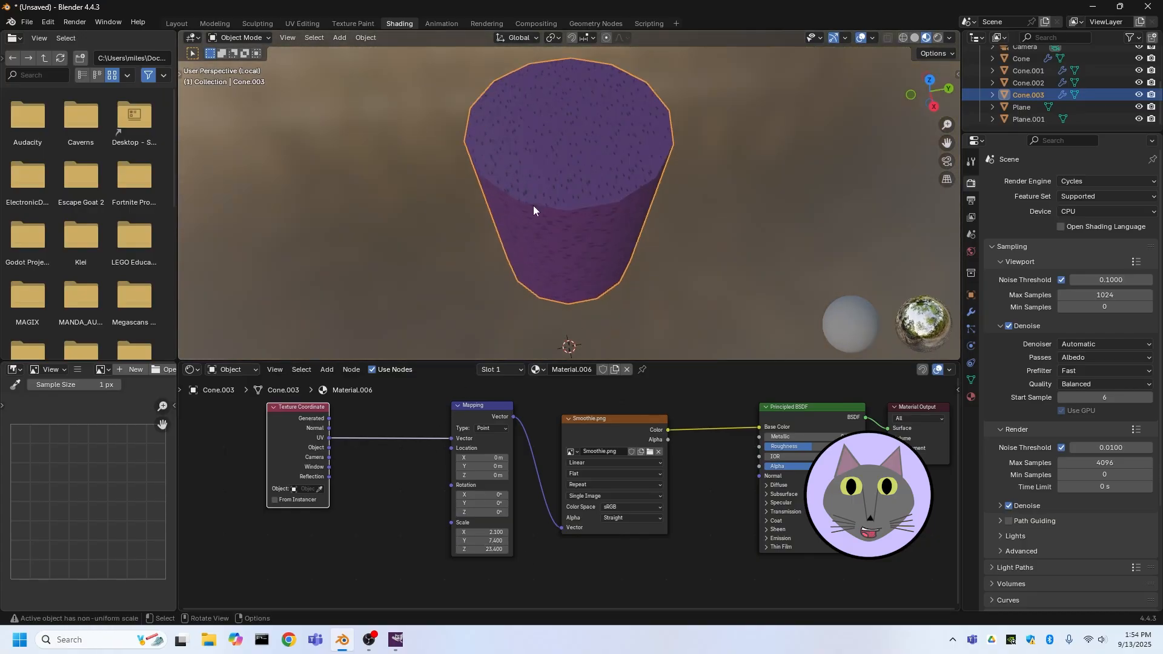
middle_drag(537, 229, 529, 202)
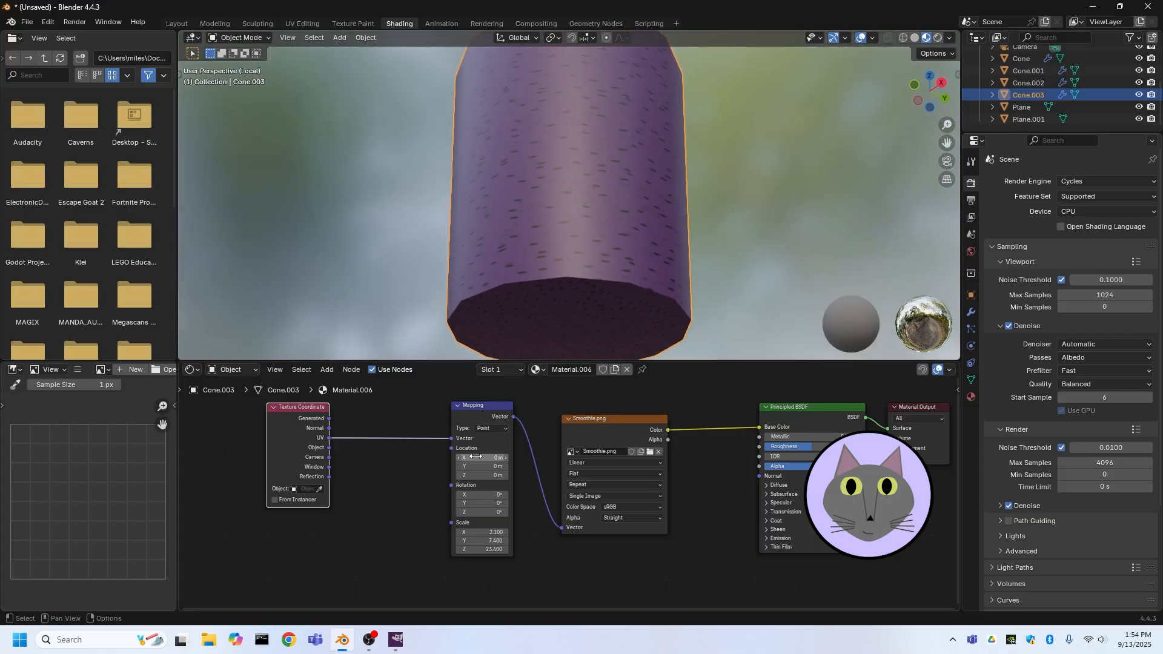
mouse_move(476, 458)
mouse_down()
mouse_move(493, 457)
mouse_move(475, 476)
mouse_up()
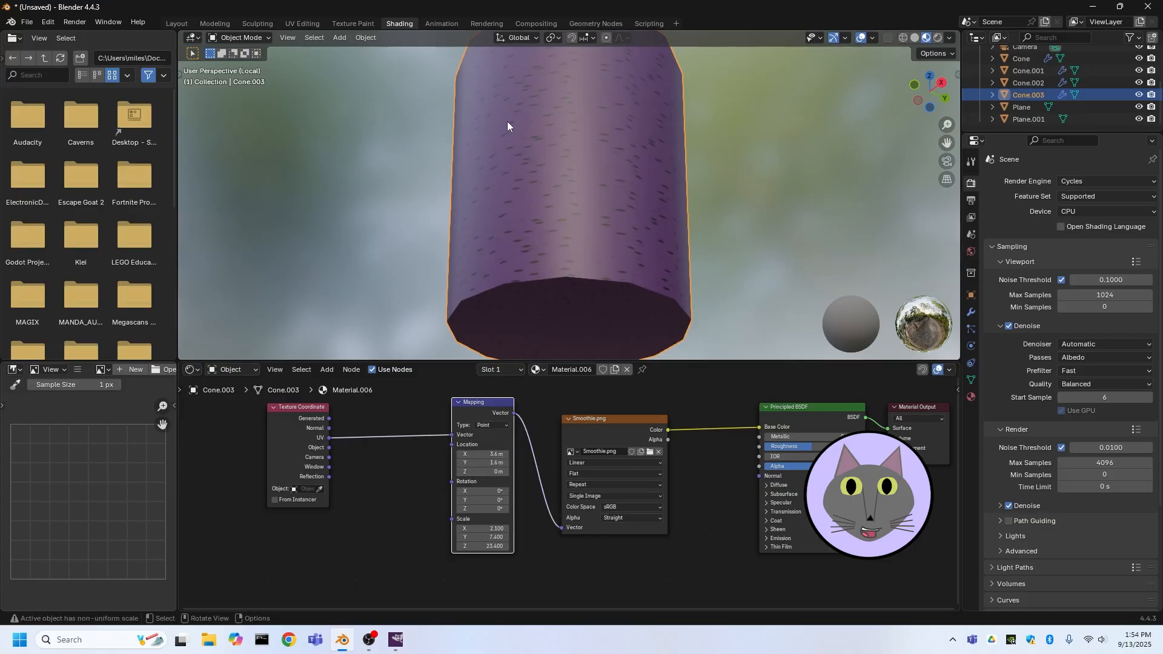
Return to the full scene, select the glass cup and switch the viewport to rendered shading
scroll(512, 170, down, 4)
middle_drag(515, 203, 522, 229)
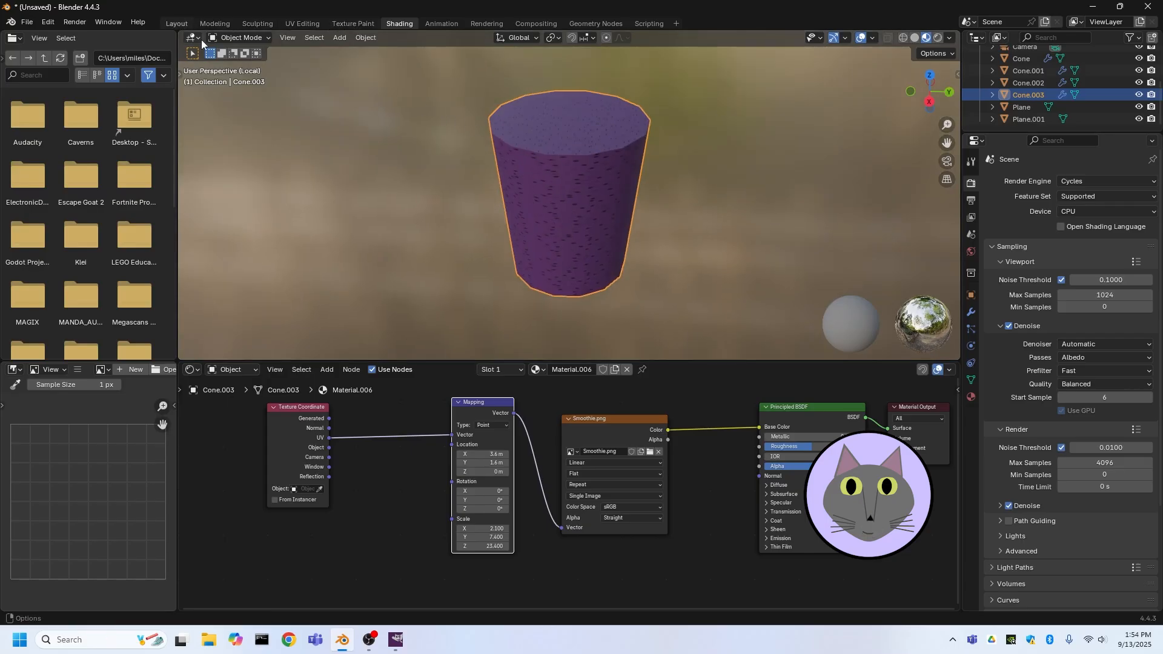
key(KP_Divide)
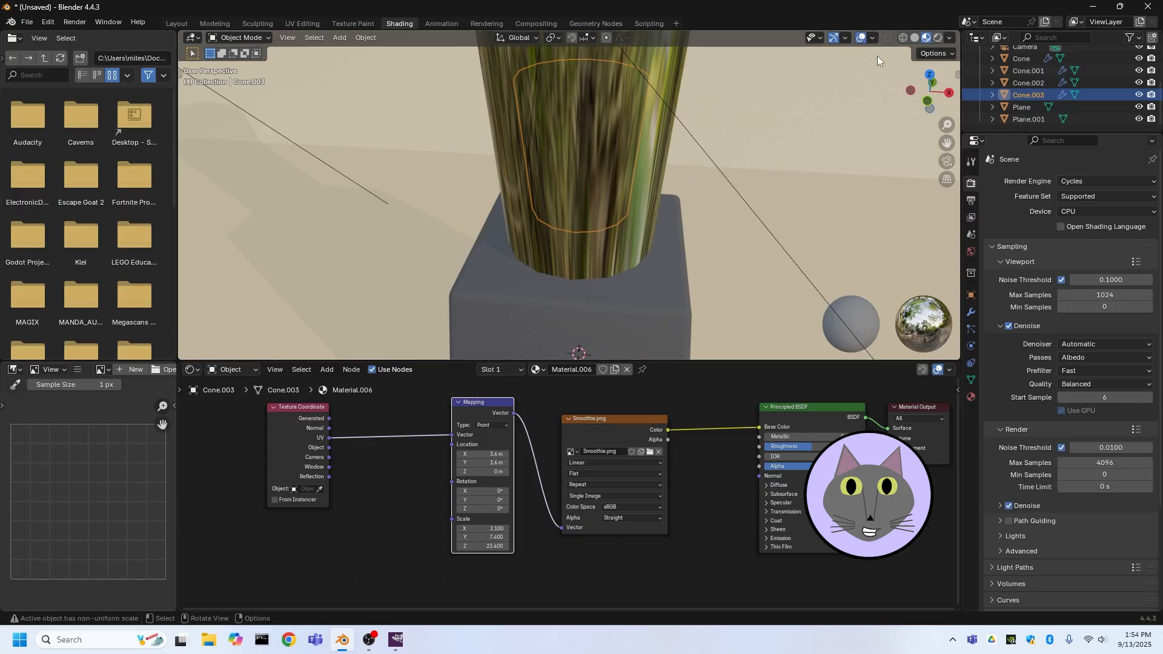
scroll(646, 180, down, 2)
middle_drag(646, 181, 566, 155)
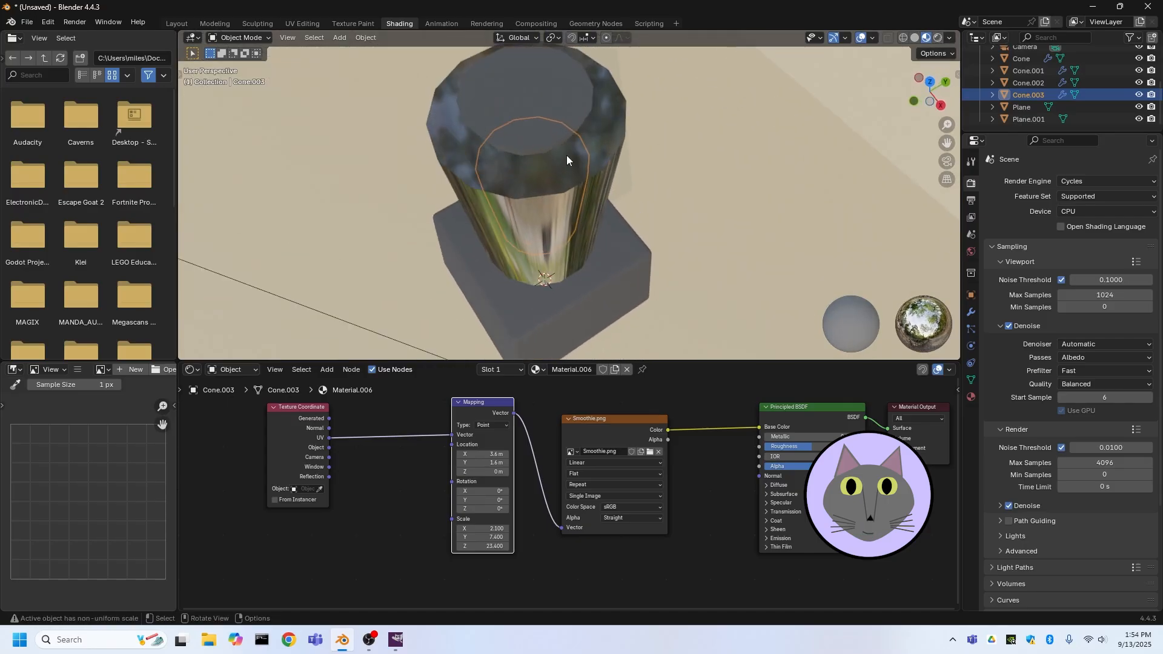
scroll(560, 147, up, 3)
click(646, 119)
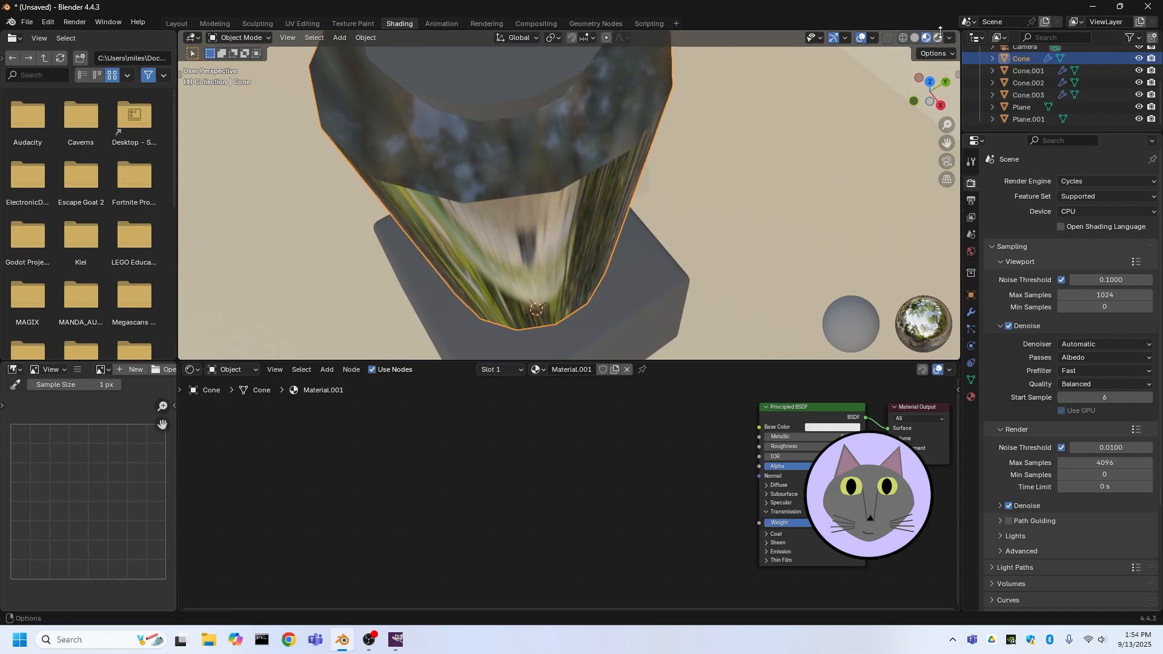
middle_drag(662, 204, 665, 120)
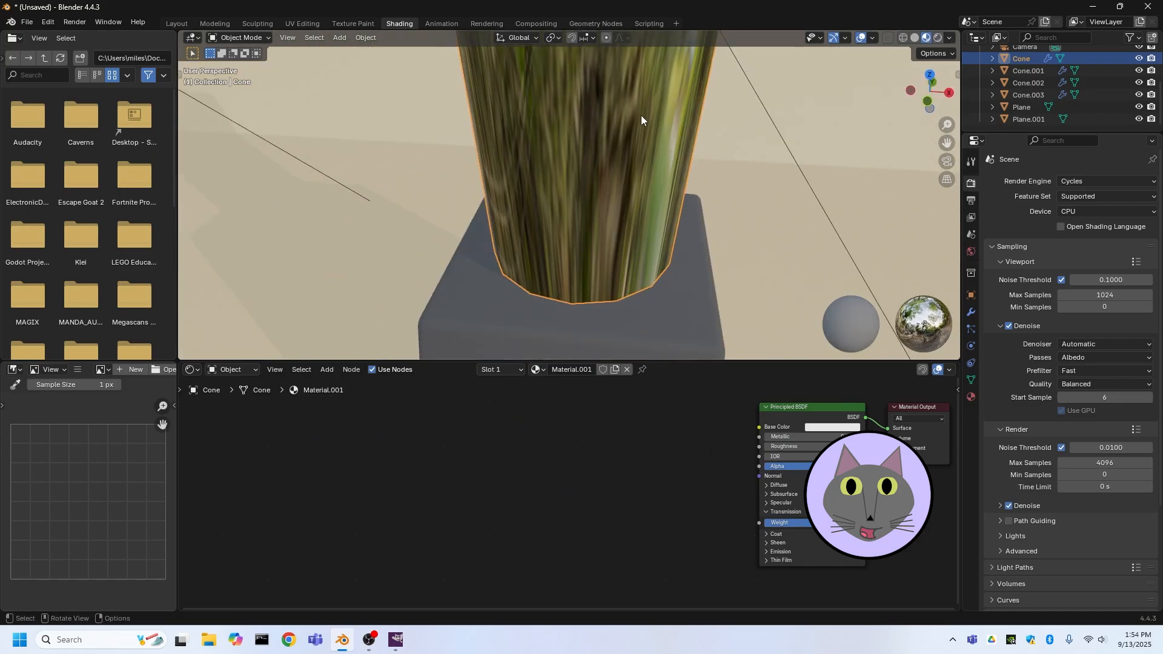
click(938, 38)
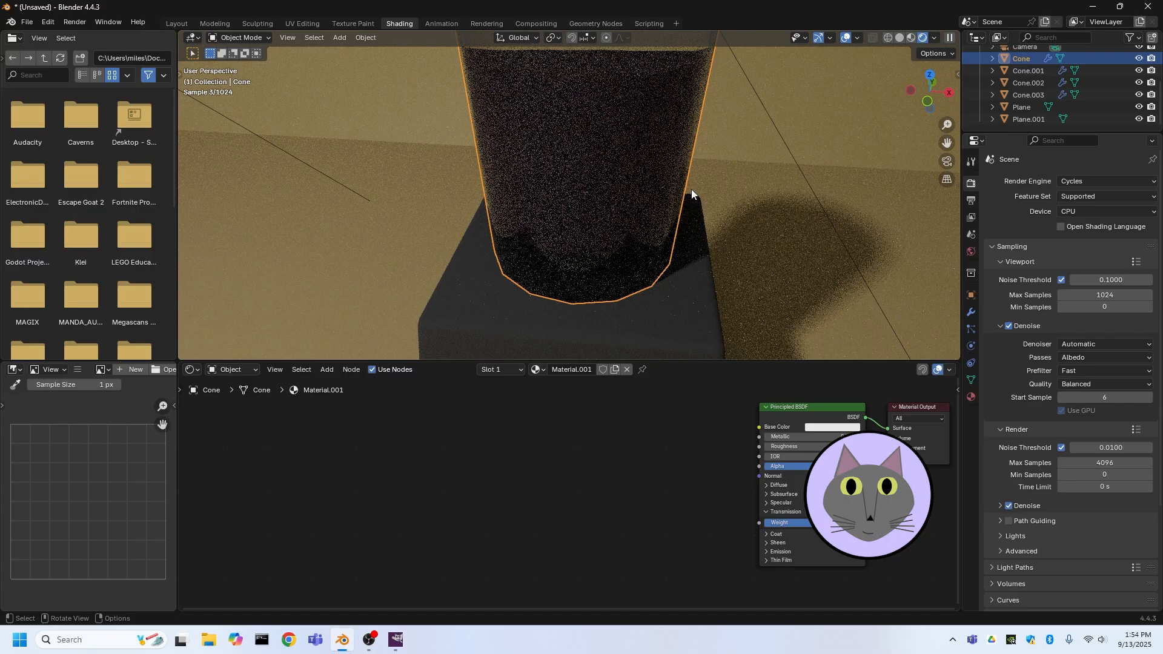
Inspect the rendered cup and surrounding scene from several angles and zoom levels
middle_drag(692, 189, 595, 135)
scroll(550, 196, up, 2)
scroll(546, 129, up, 3)
scroll(547, 129, down, 3)
scroll(581, 132, down, 2)
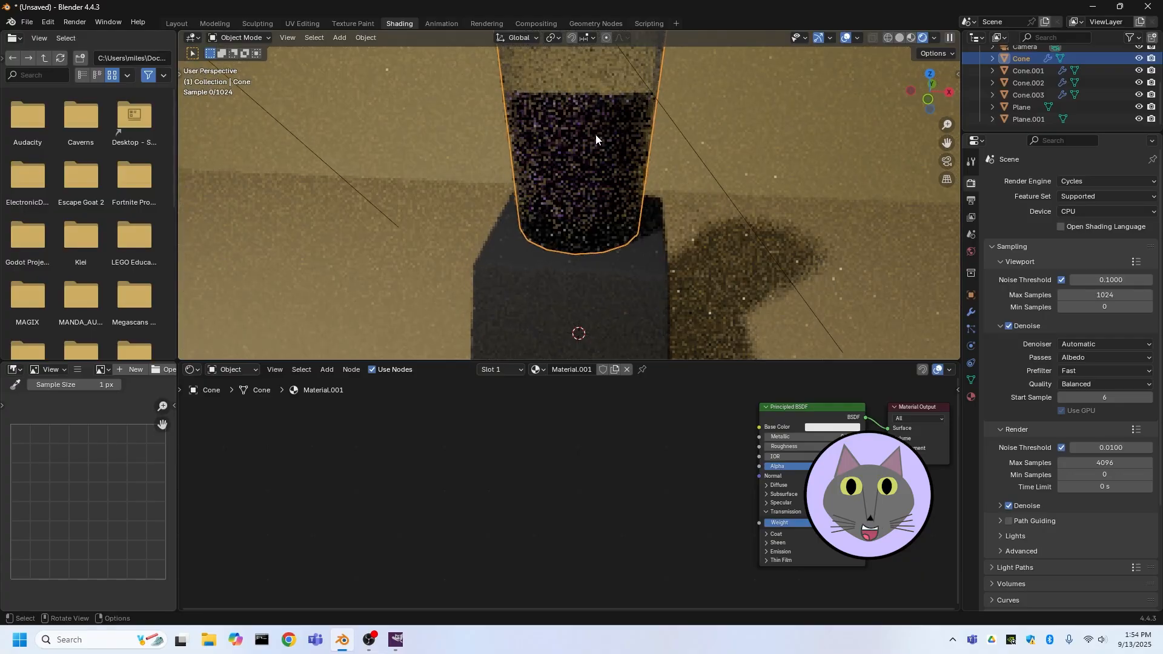
scroll(596, 134, down, 2)
scroll(660, 123, up, 2)
scroll(652, 111, up, 3)
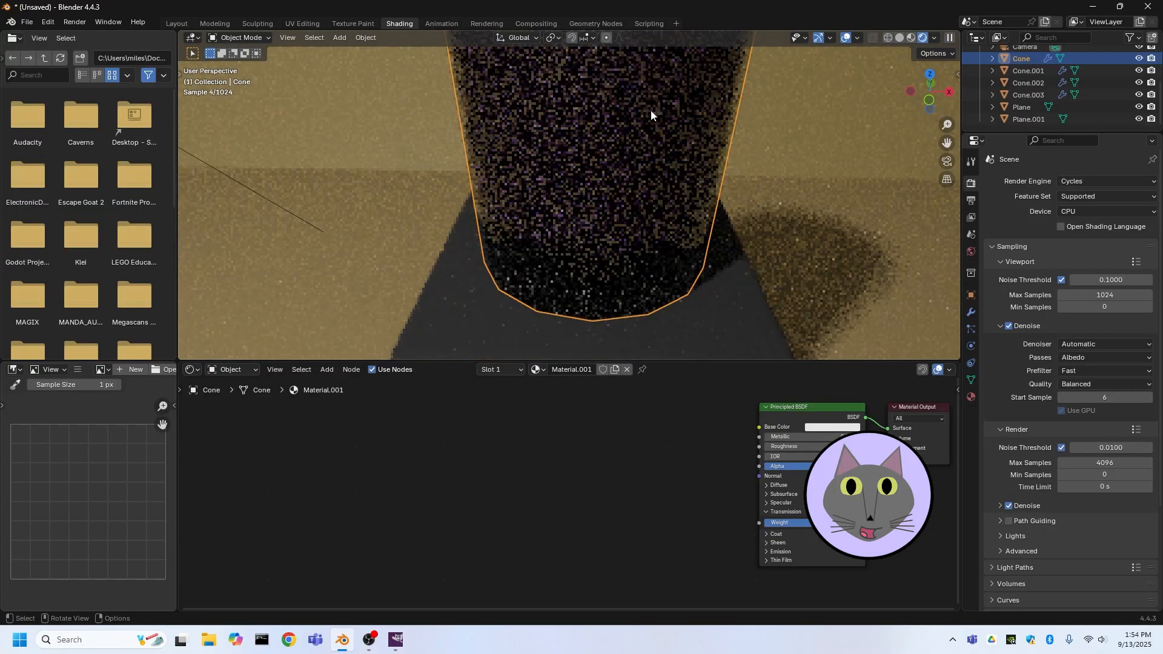
scroll(710, 188, down, 2)
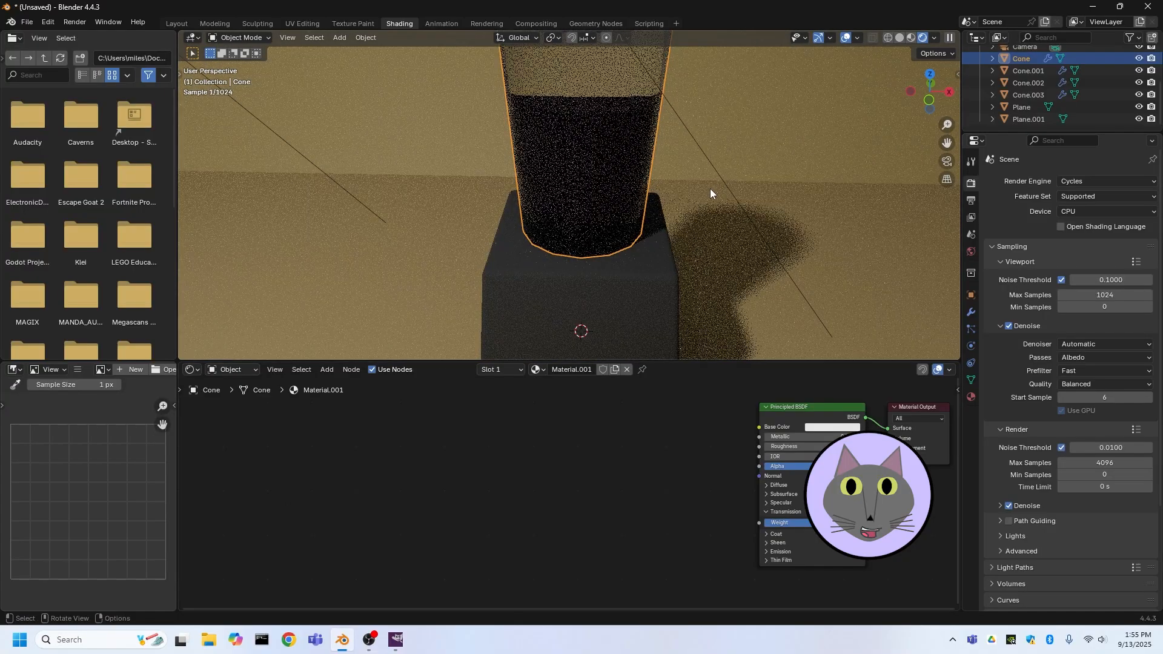
scroll(710, 188, down, 3)
middle_drag(637, 207, 518, 245)
scroll(518, 225, down, 3)
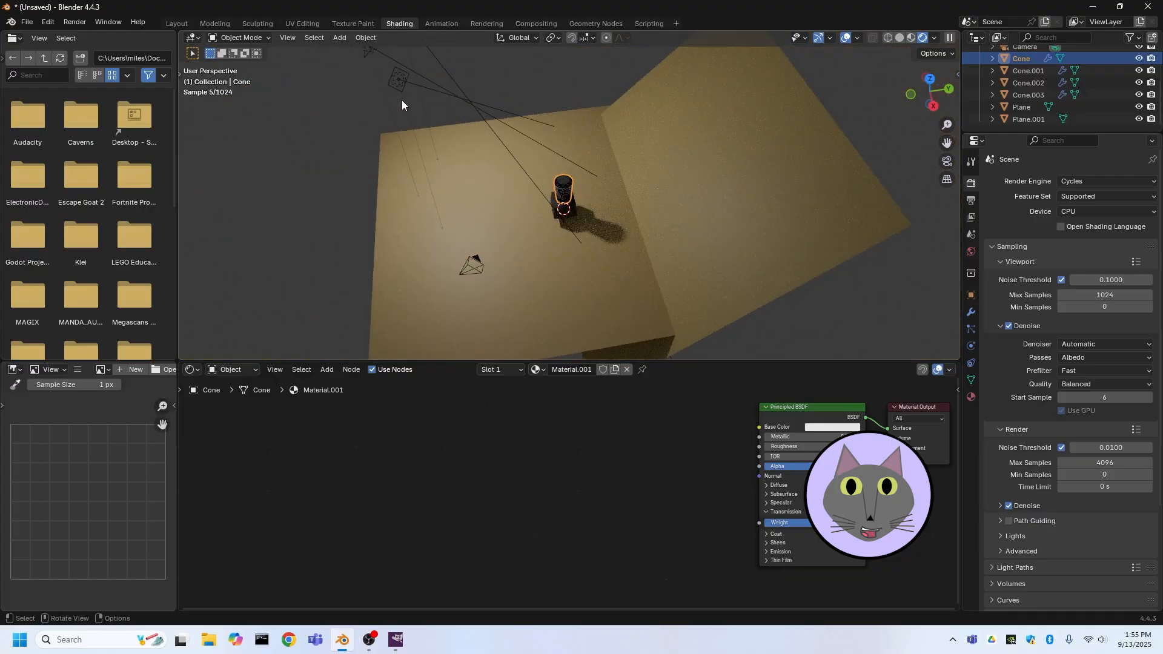
drag(414, 62, 483, 130)
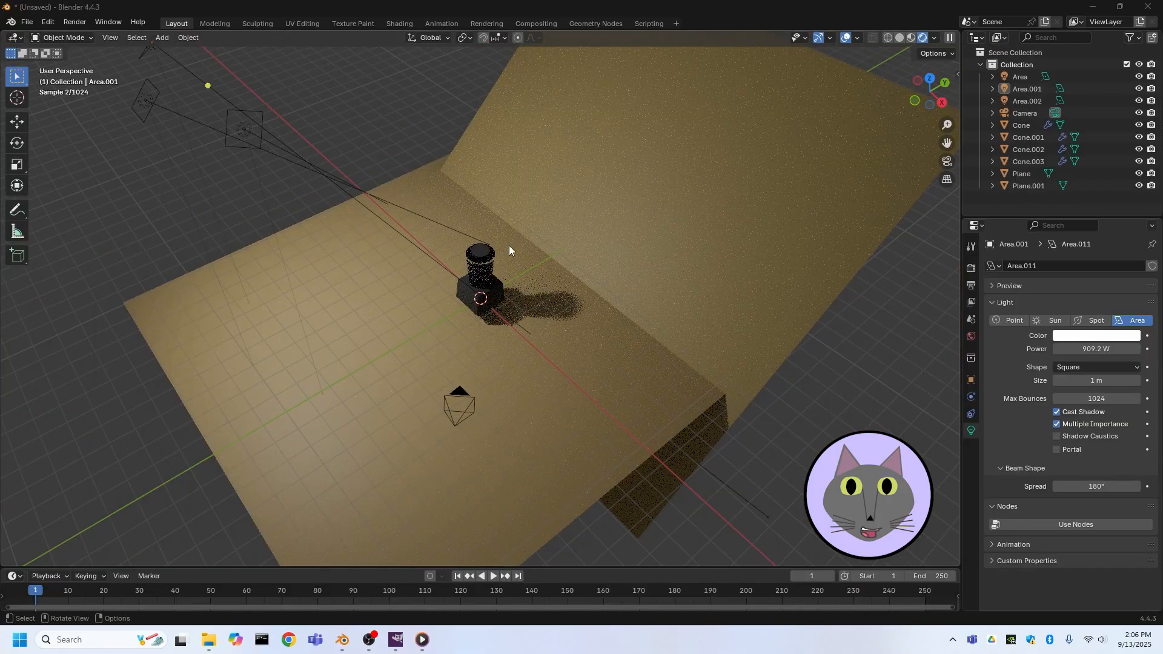
scroll(462, 225, up, 4)
scroll(452, 224, down, 4)
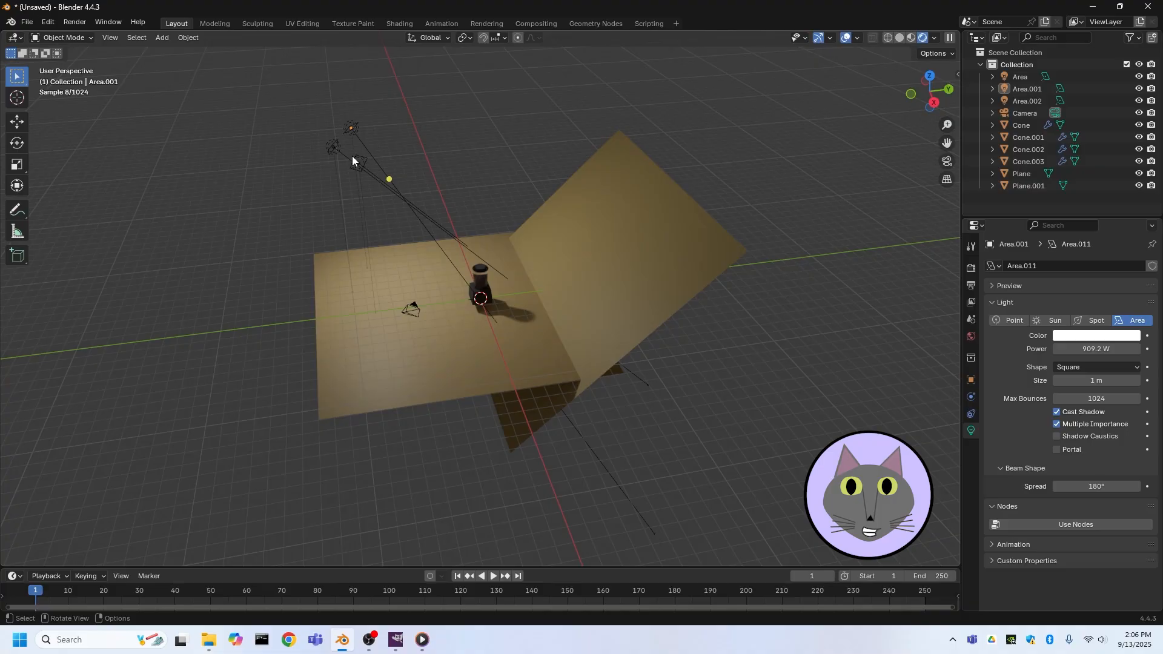
drag(301, 93, 359, 182)
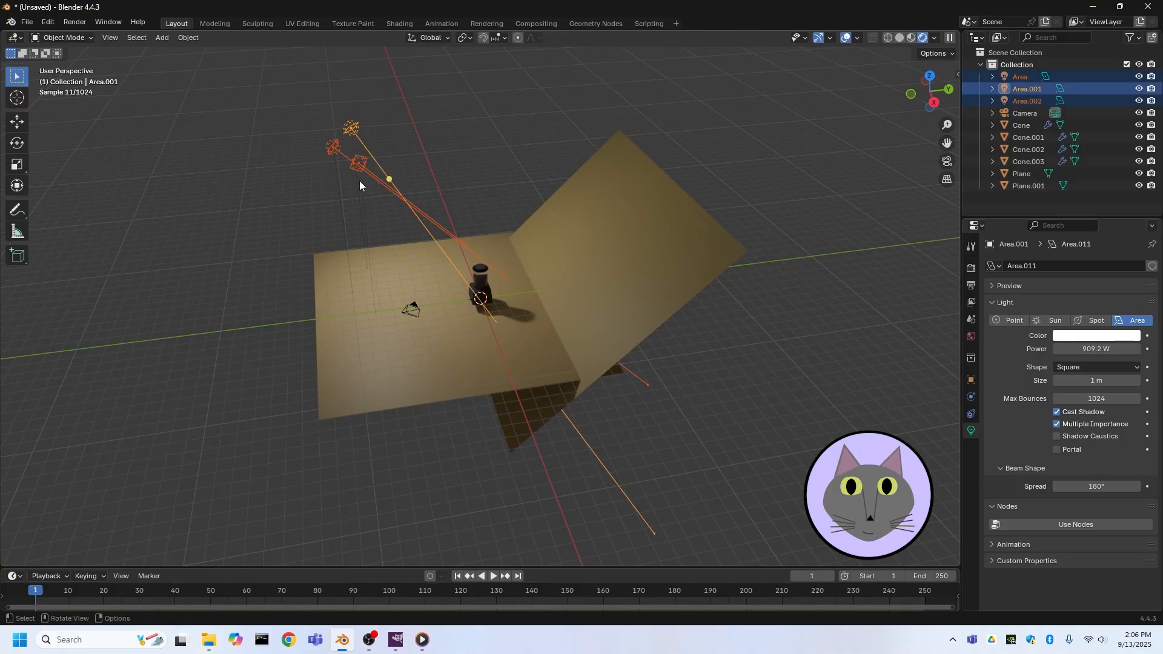
click(323, 181)
middle_drag(322, 180, 398, 275)
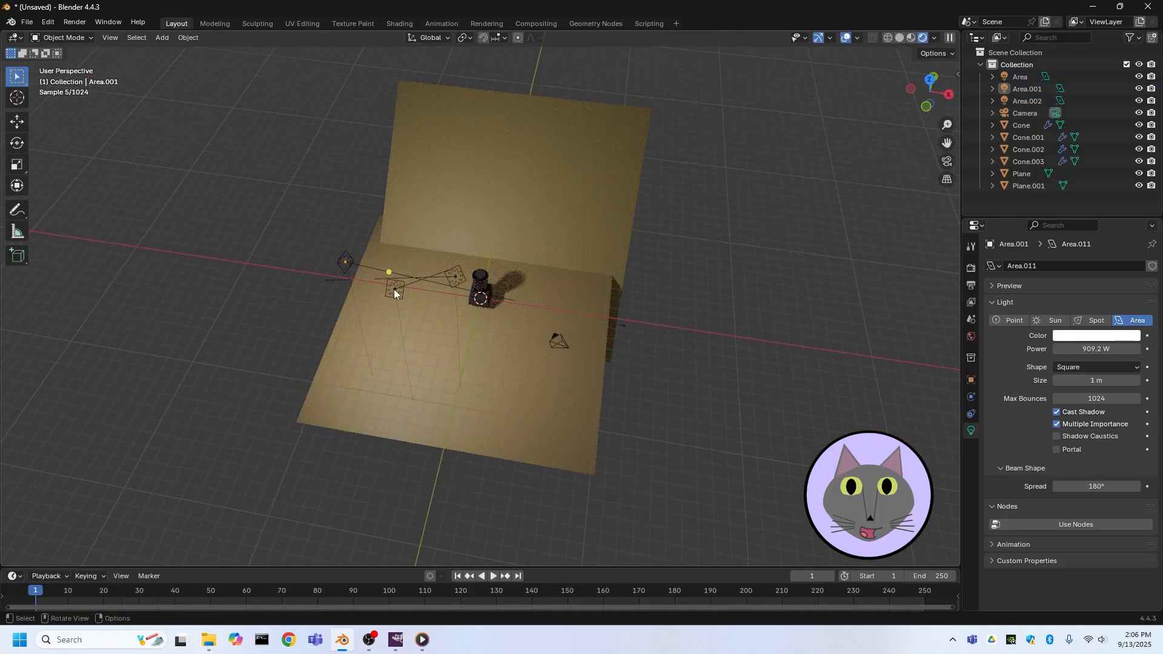
Select the Area.002 light and move it to the far side of the cup
click(394, 289)
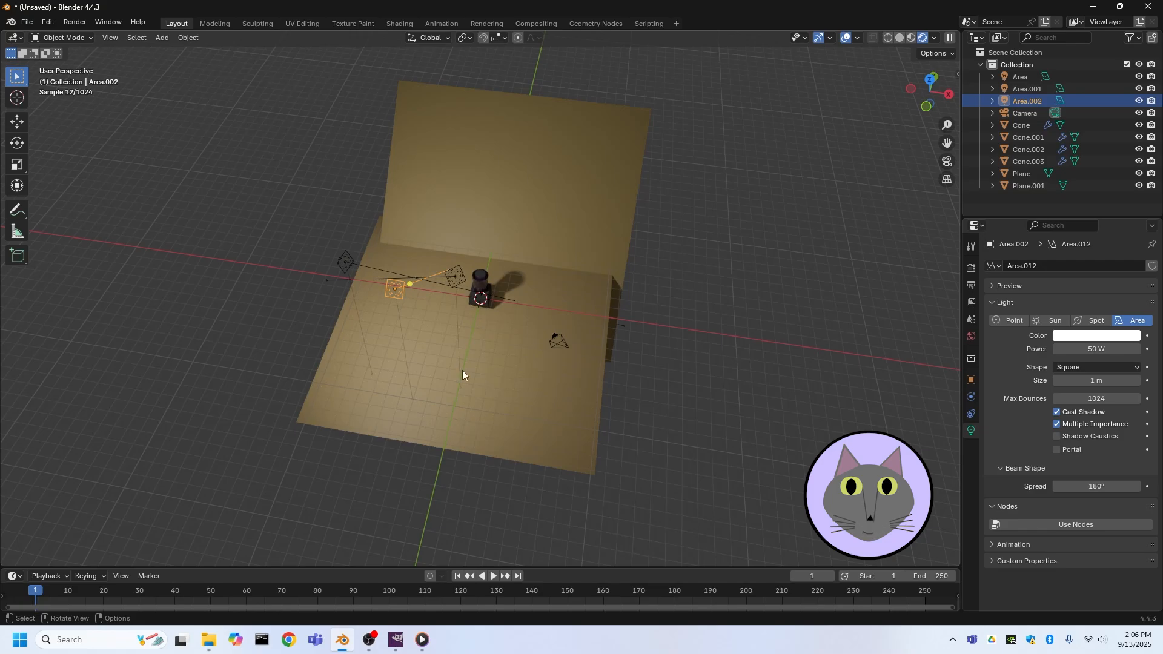
middle_drag(465, 373, 591, 137)
middle_drag(546, 279, 518, 339)
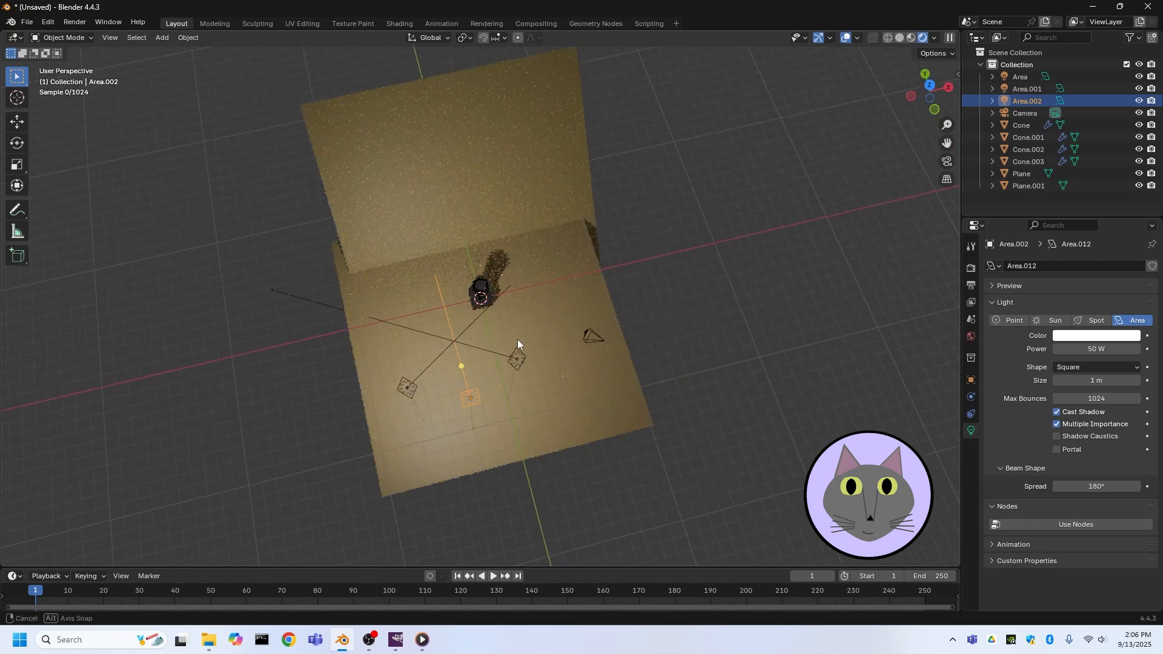
key(g)
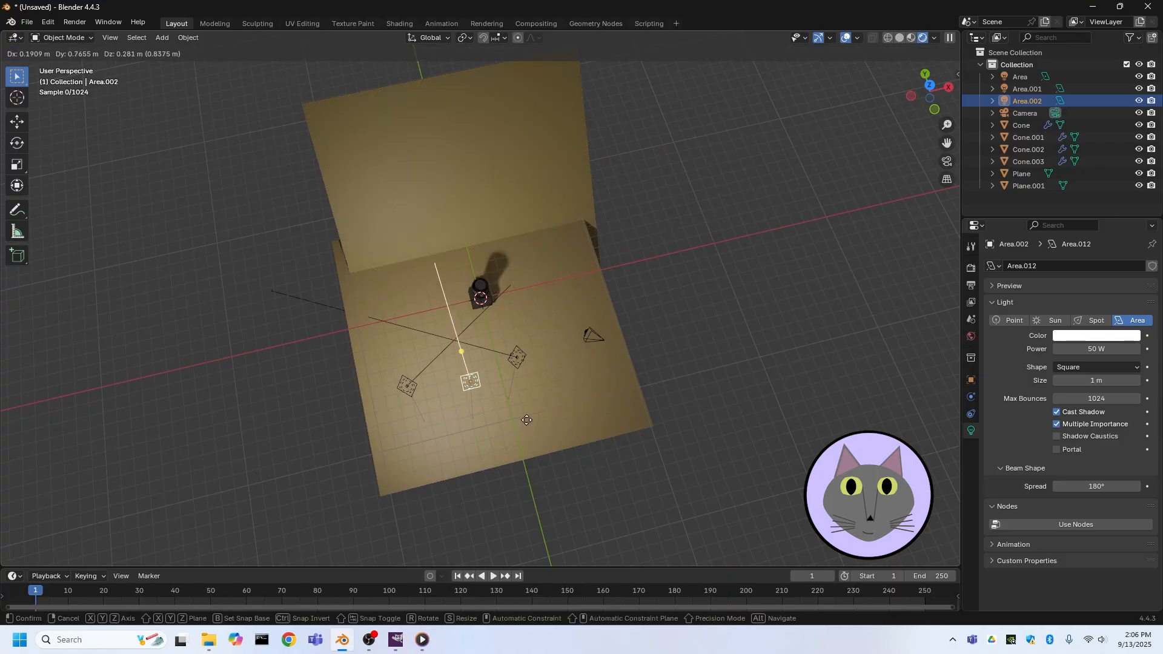
click(515, 185)
Rotate the Area.002 light 180° about the Z axis to face the cup
key(r)
key(z)
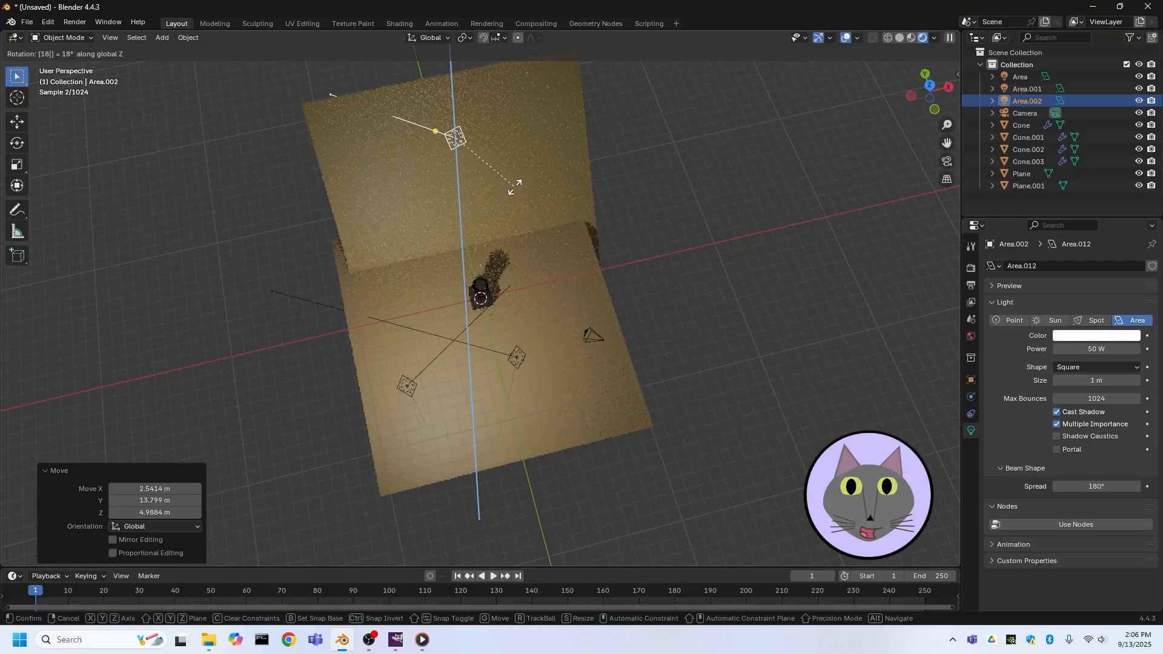
text(180)
key(Return)
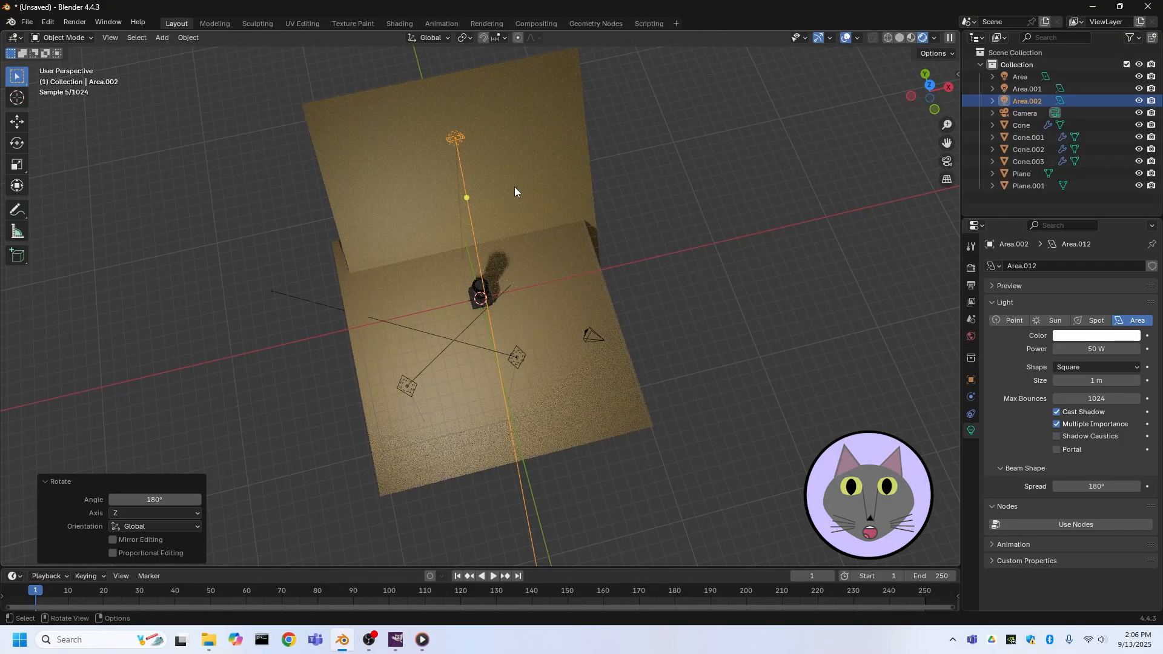
Reposition the Area.002 light, then shift it -0.53 m along the X axis
middle_drag(558, 207, 402, 163)
key(g)
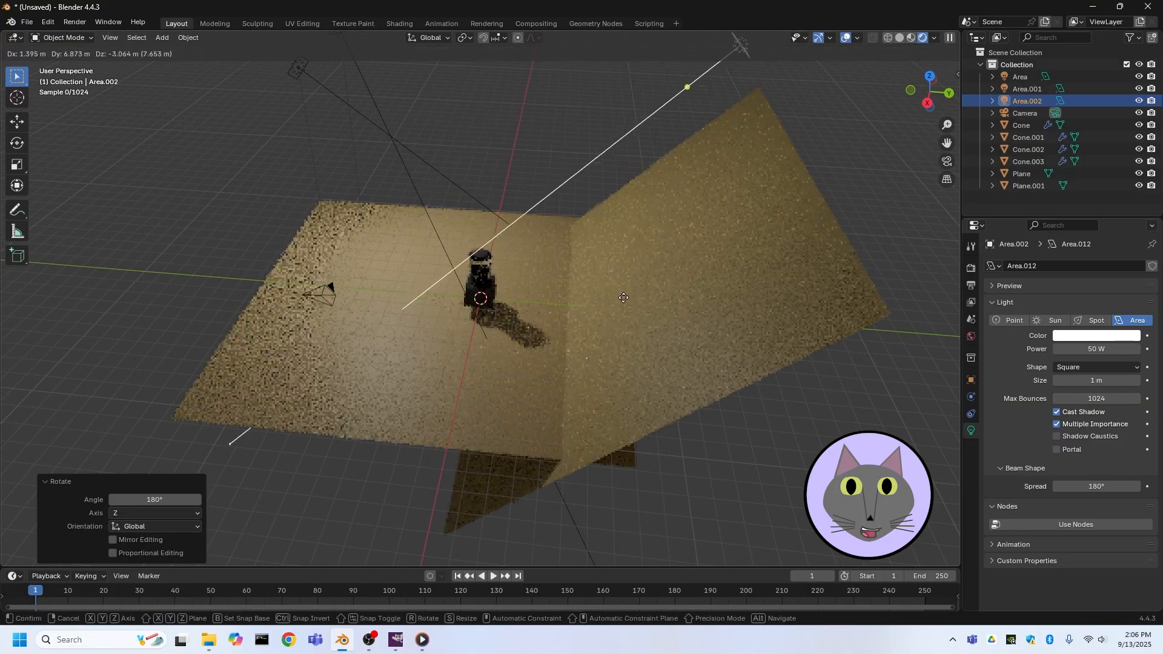
click(674, 286)
middle_drag(674, 286, 565, 288)
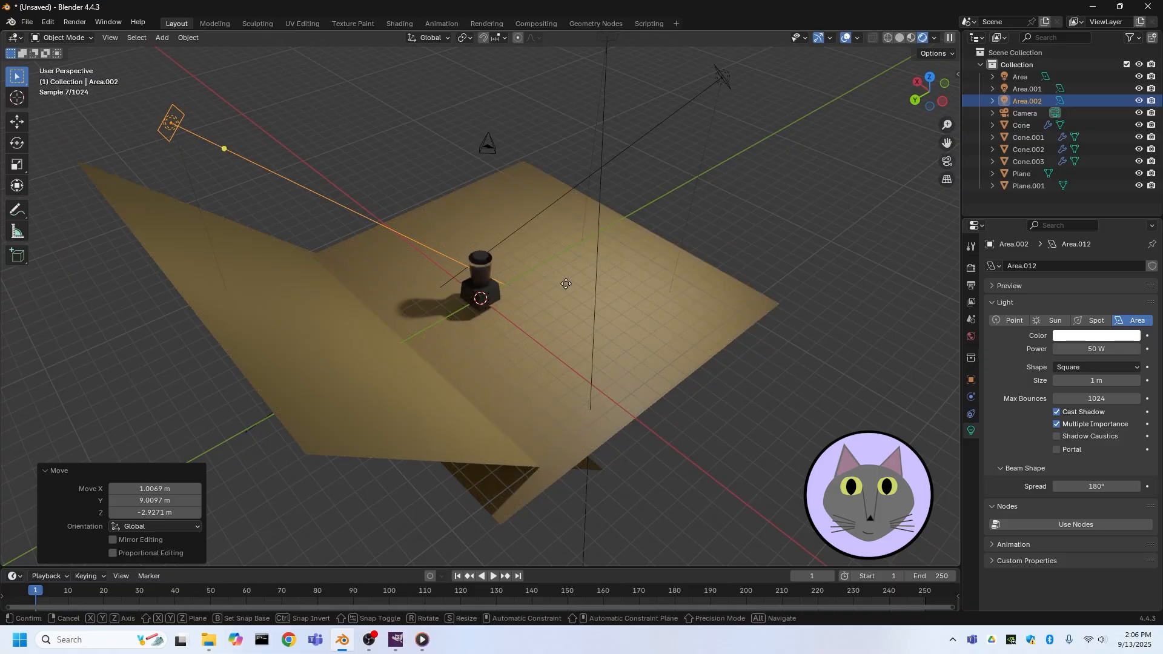
key(g)
key(x)
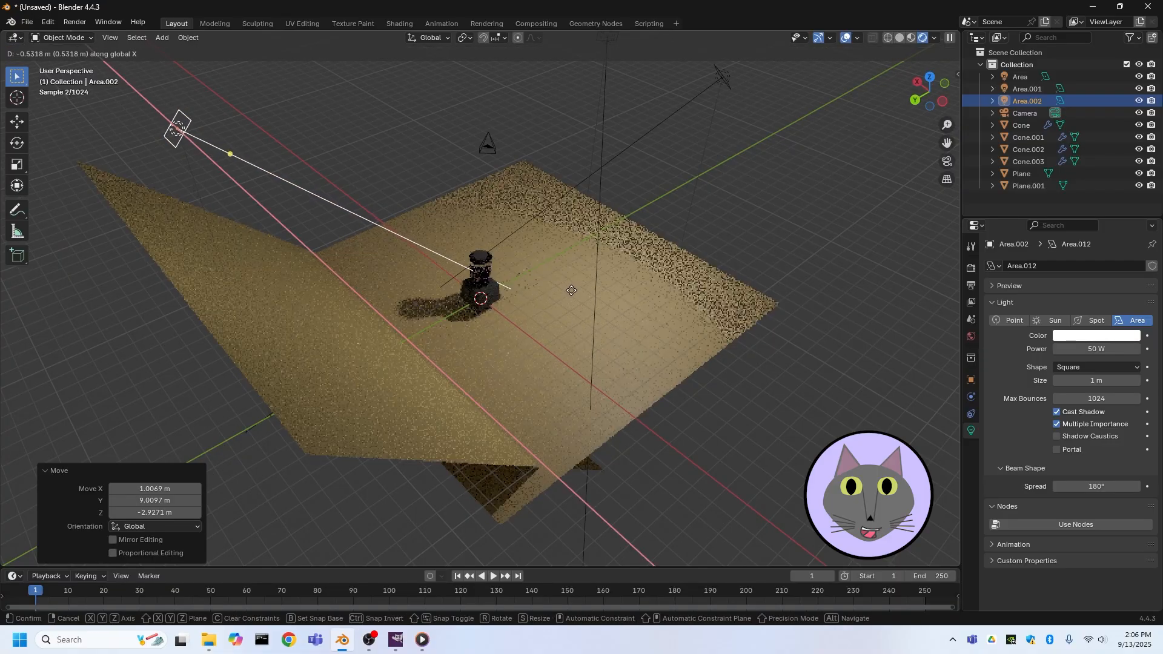
click(571, 291)
Select the cup, liquid, lid and pedestal objects together and move them down about 0.55 m along the Z axis
scroll(572, 290, up, 5)
middle_drag(552, 257, 340, 181)
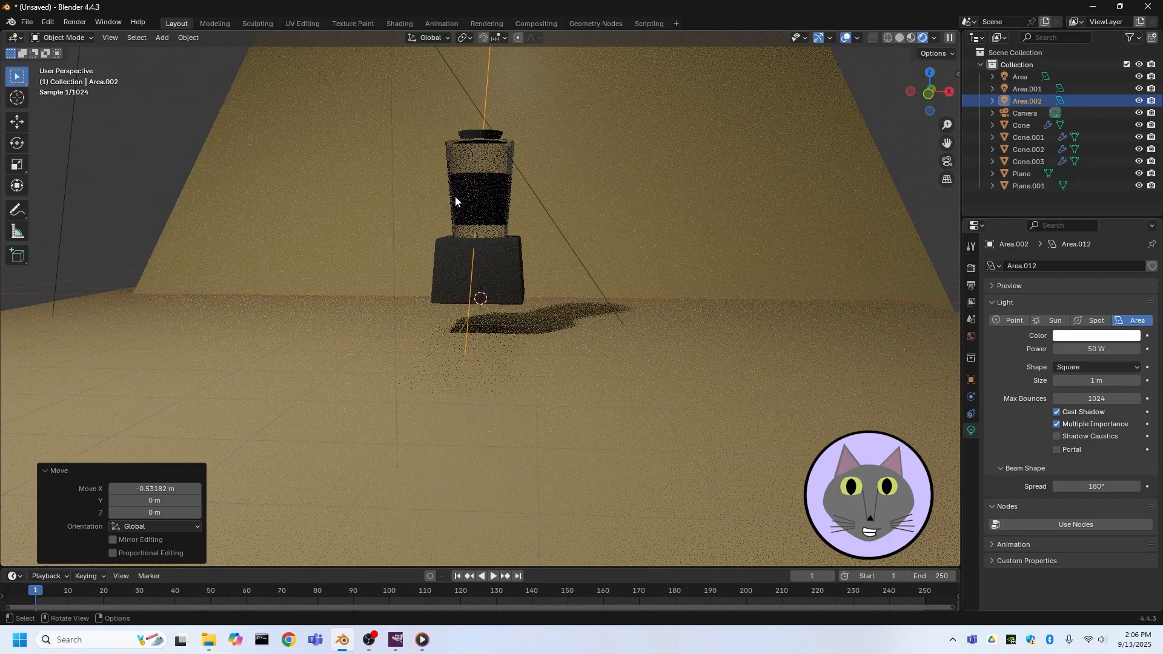
click(493, 276)
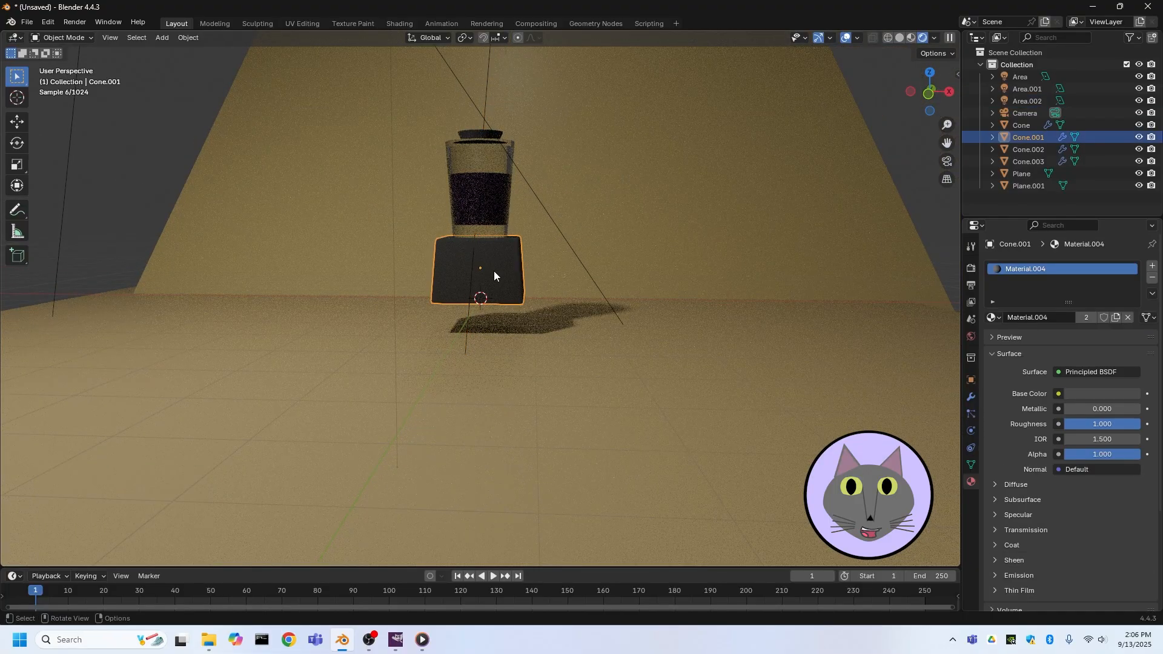
shift+click(486, 187)
middle_drag(488, 206, 529, 148)
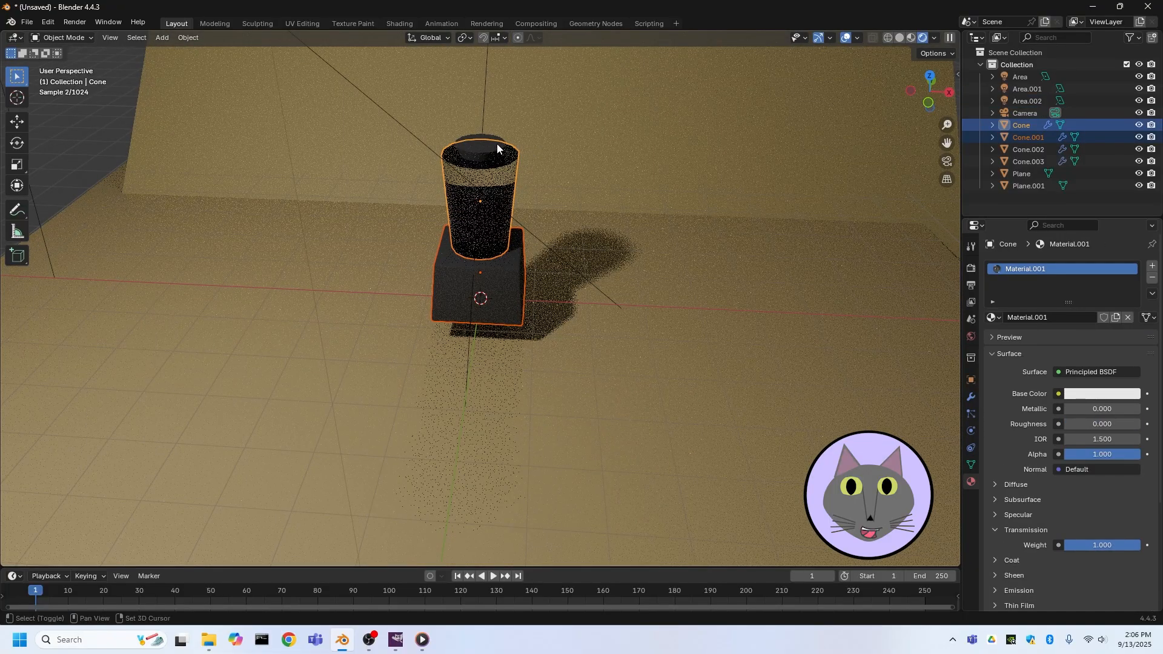
ctrl+click(1028, 149)
shift+click(1021, 163)
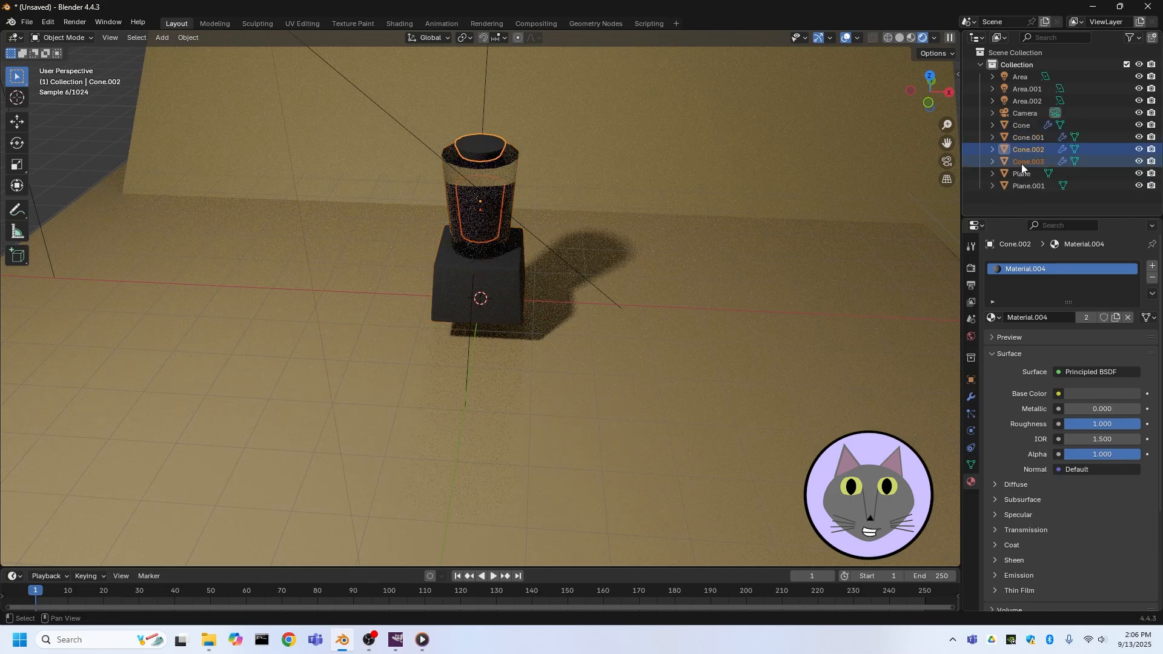
shift+click(506, 289)
shift+click(490, 229)
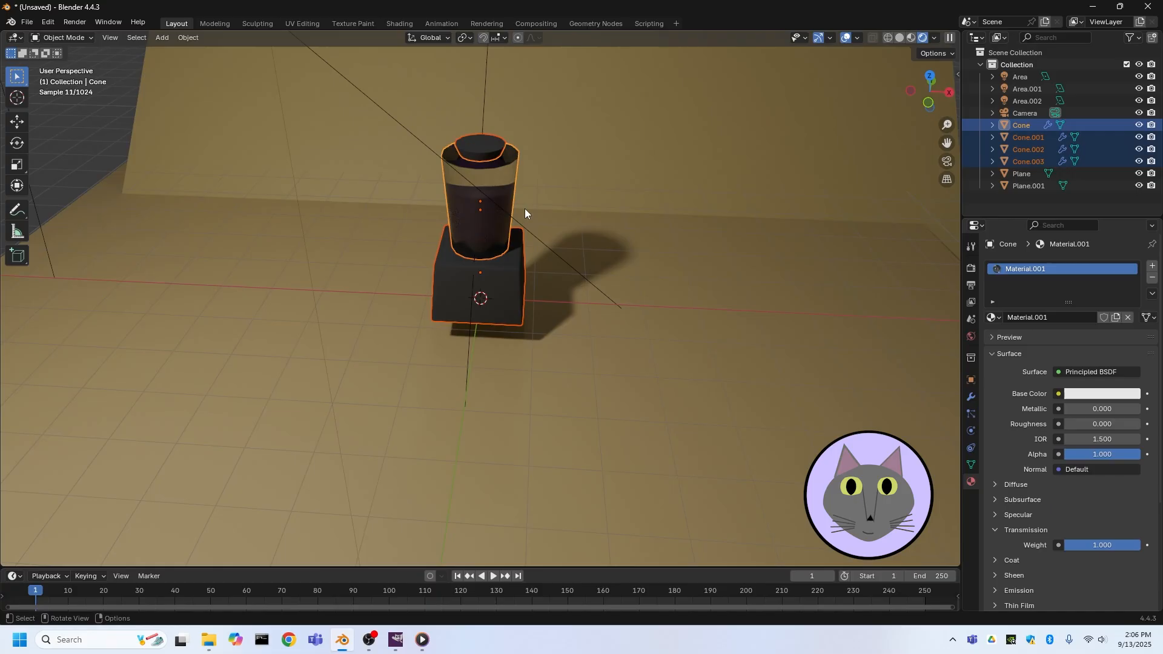
key(g)
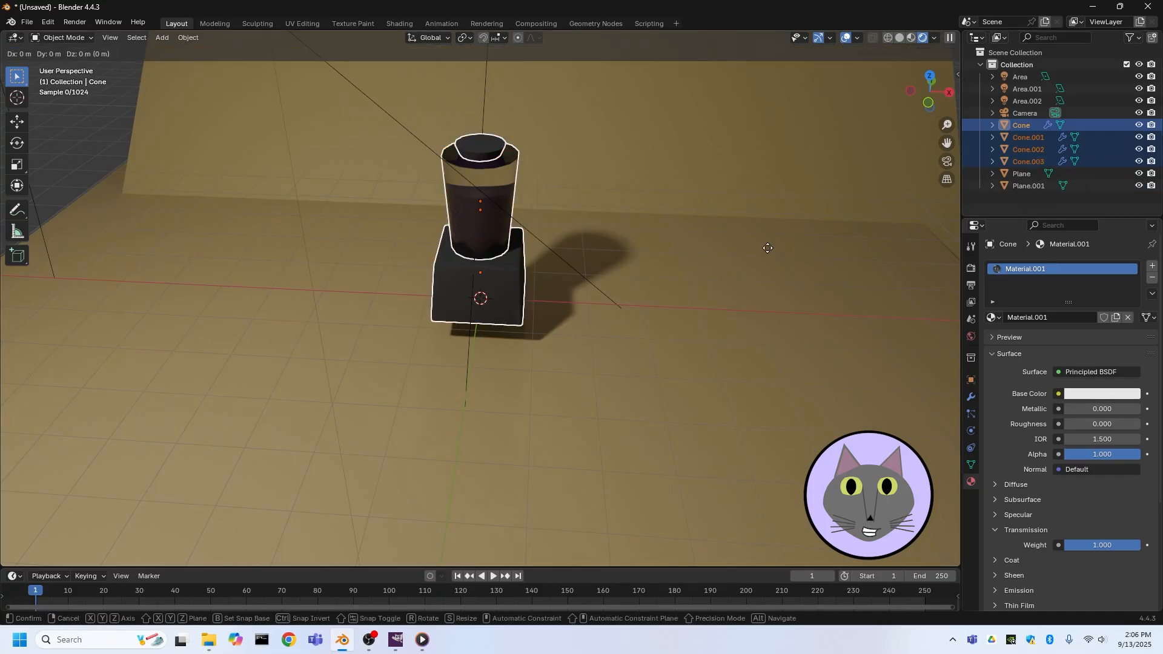
key(z)
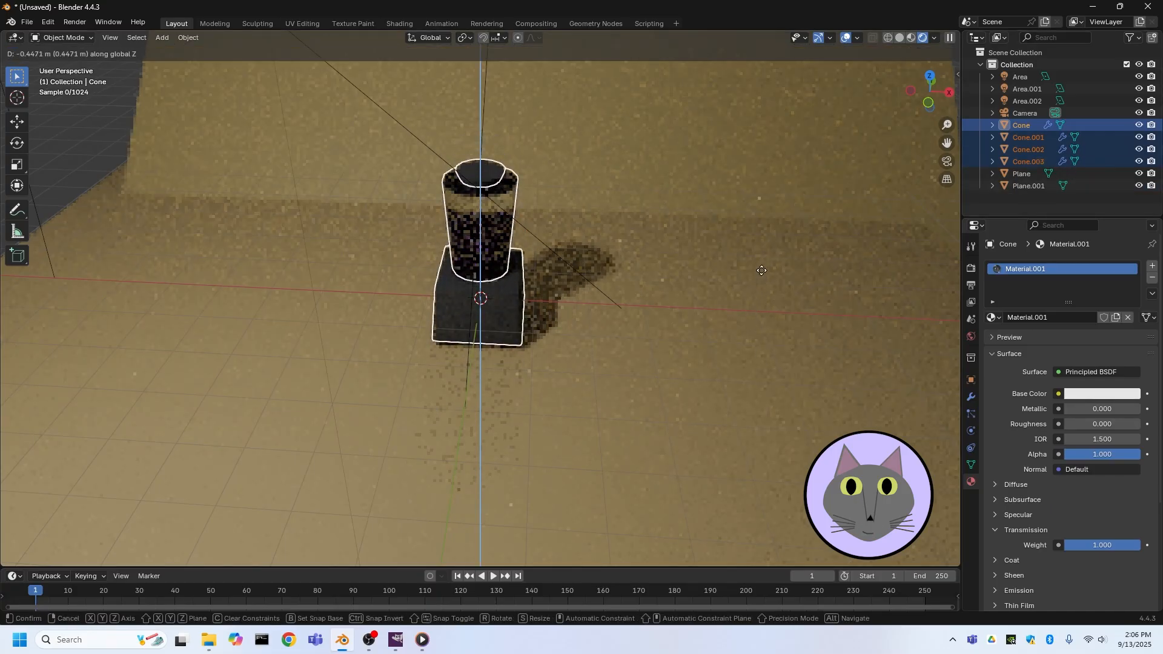
click(760, 275)
Select the Area.002 light and lower it about 0.08 m along the Z axis
scroll(667, 263, up, 4)
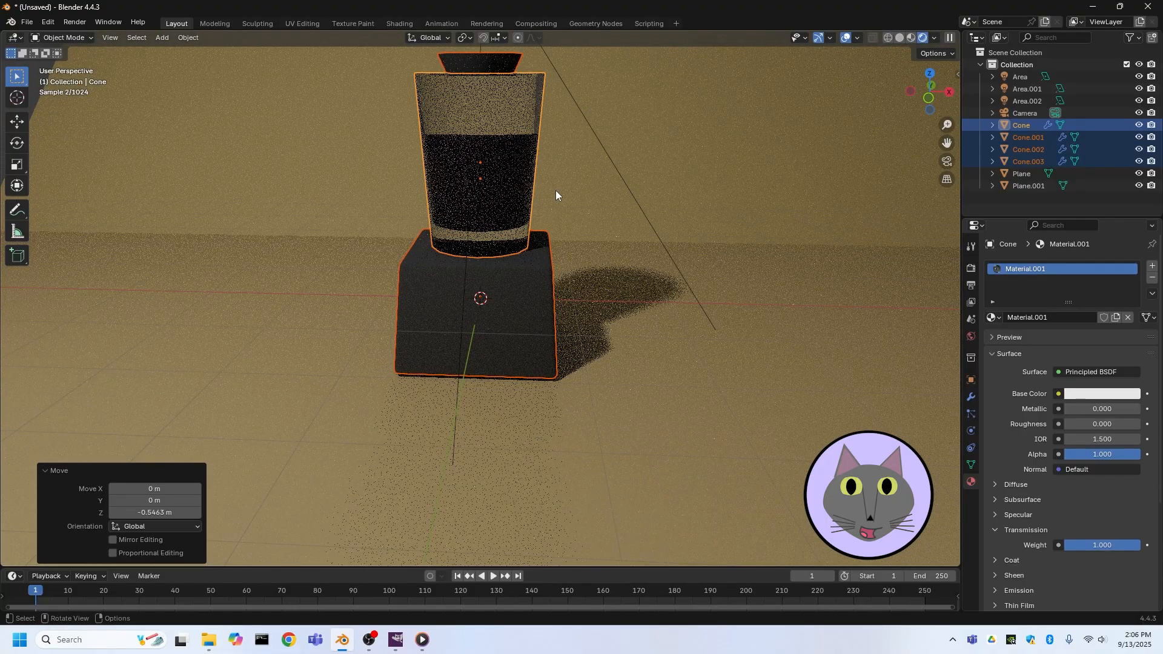
middle_drag(558, 177, 540, 216)
scroll(542, 218, down, 10)
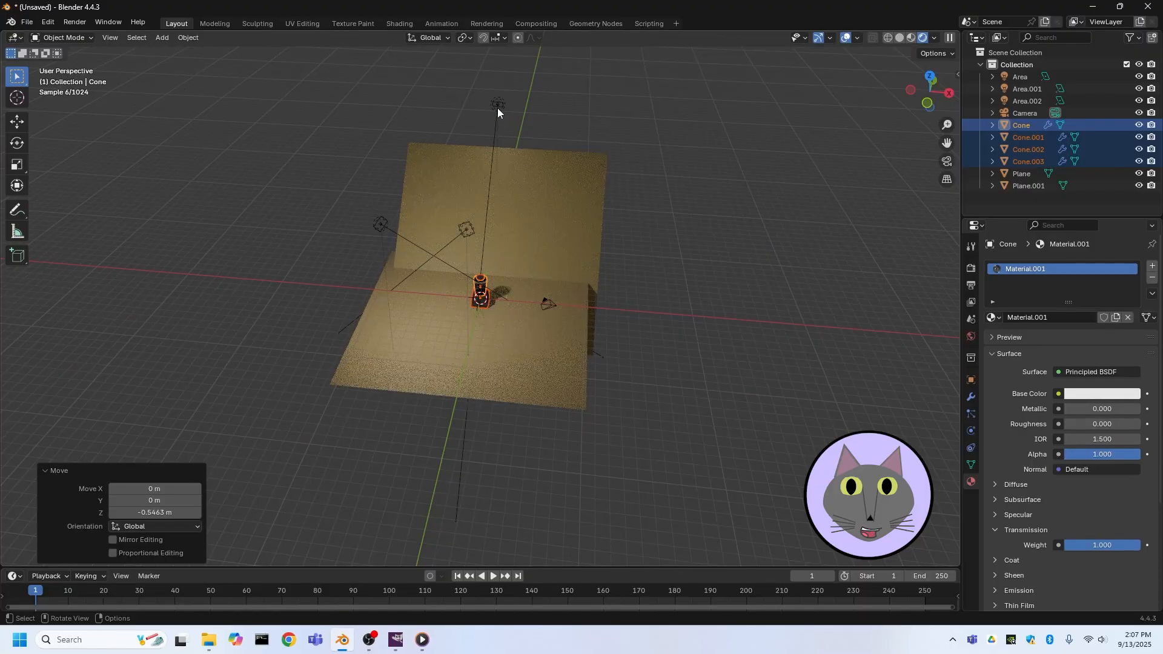
click(498, 107)
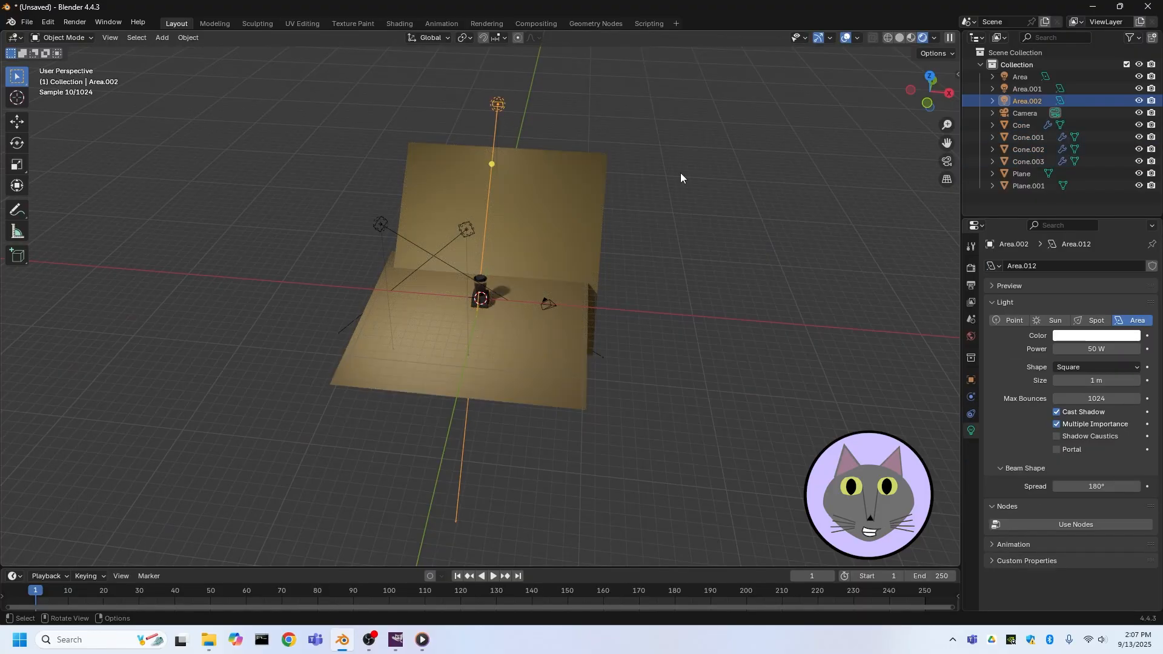
key(g)
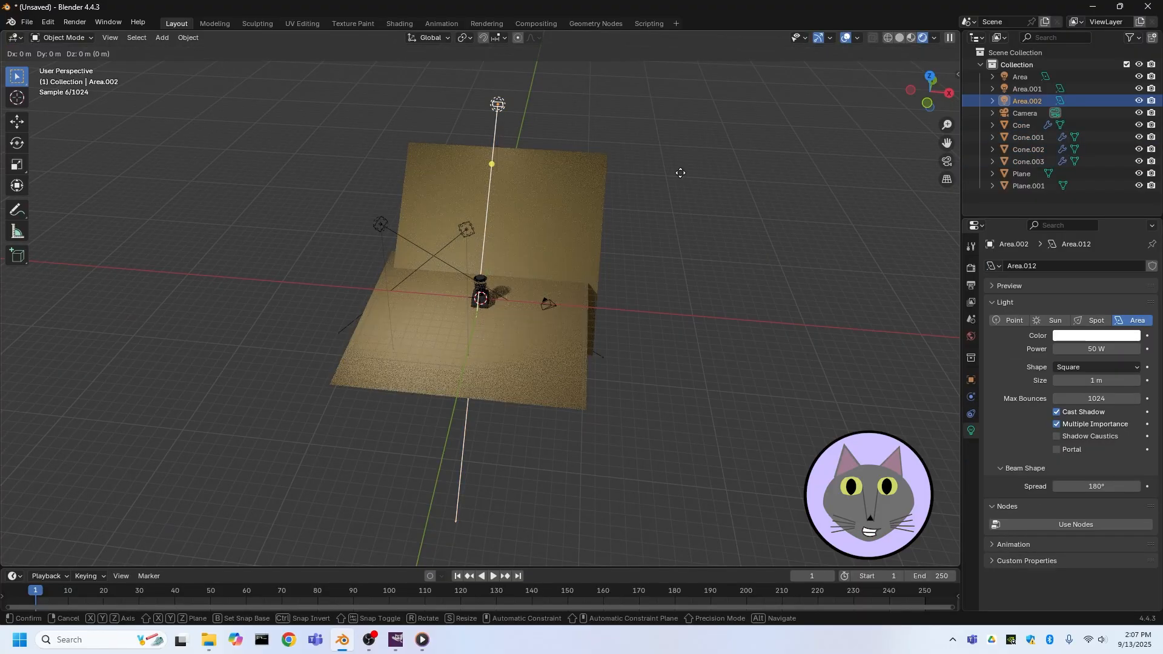
key(z)
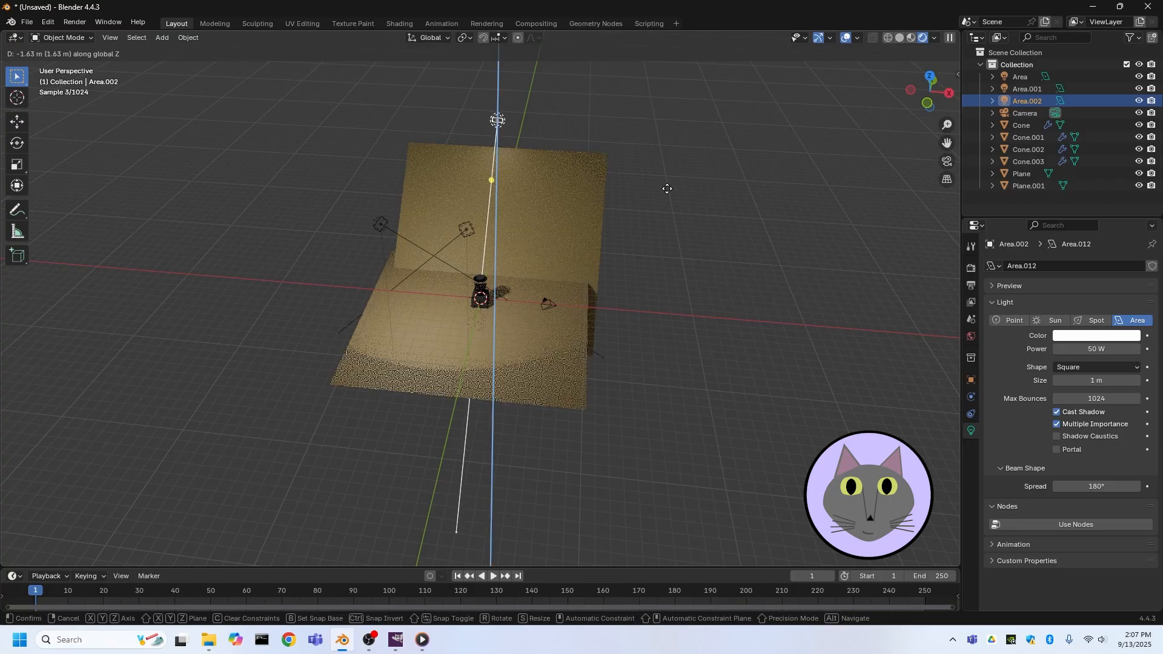
click(666, 179)
scroll(548, 189, up, 2)
scroll(525, 136, up, 5)
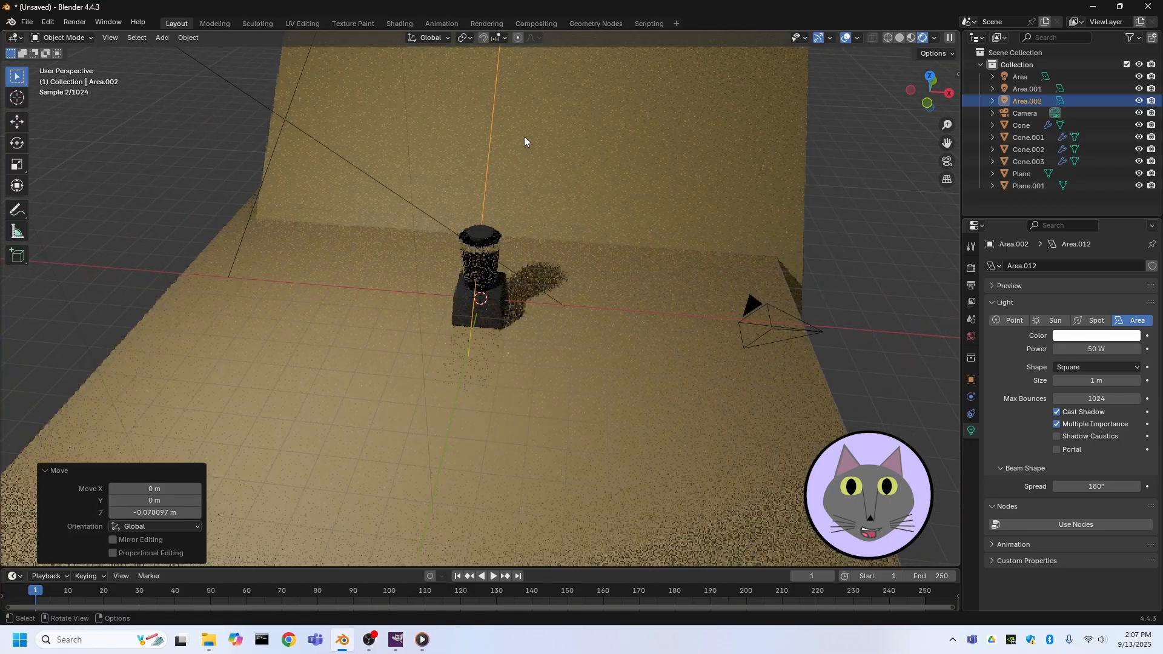